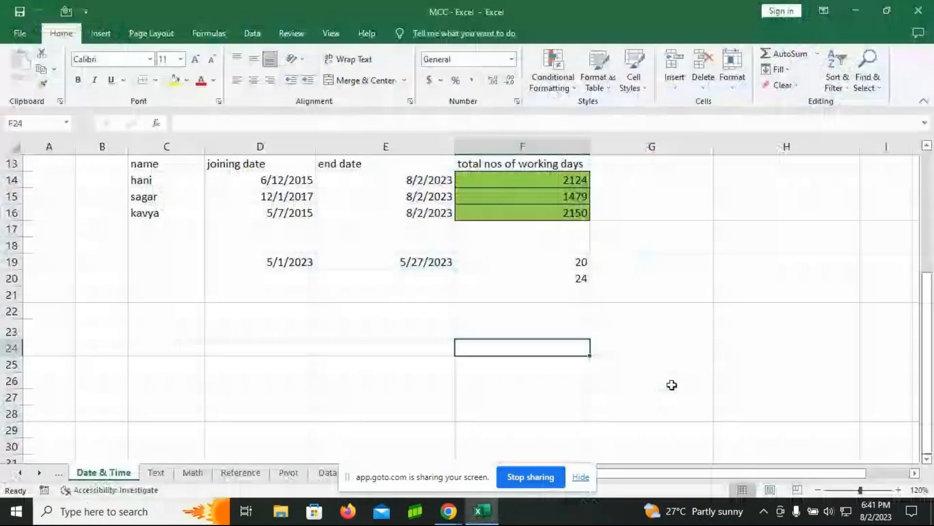
Step: Switch to the Text worksheet and show the start of its Text functions list
left_click(156, 472)
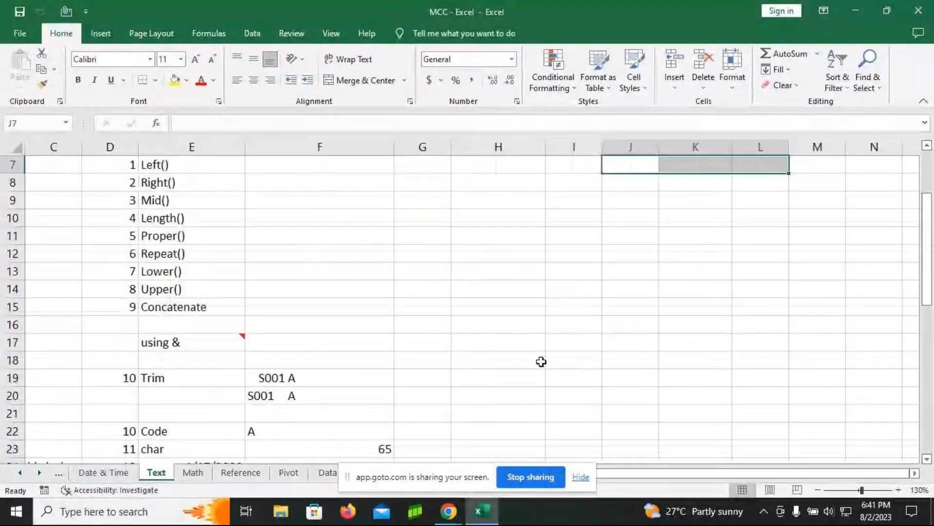
scroll(543, 355, "up", 2)
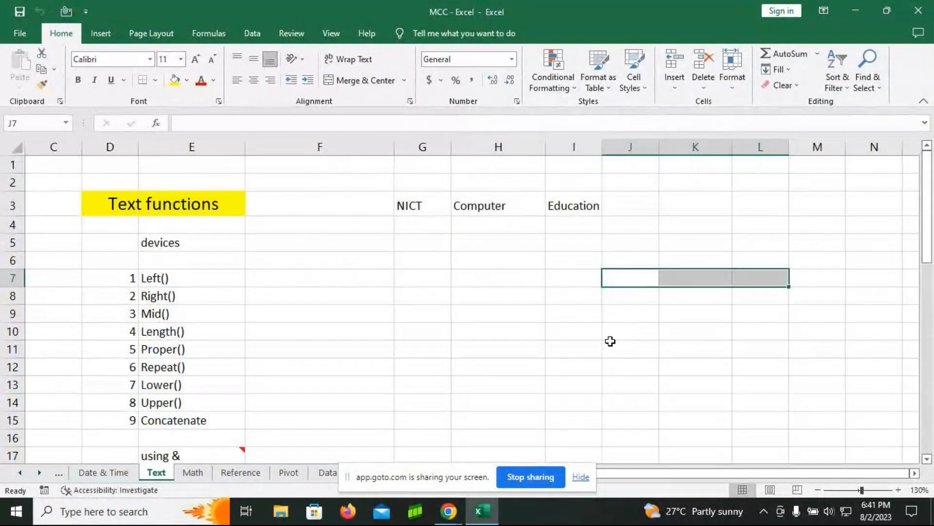
left_click(300, 284)
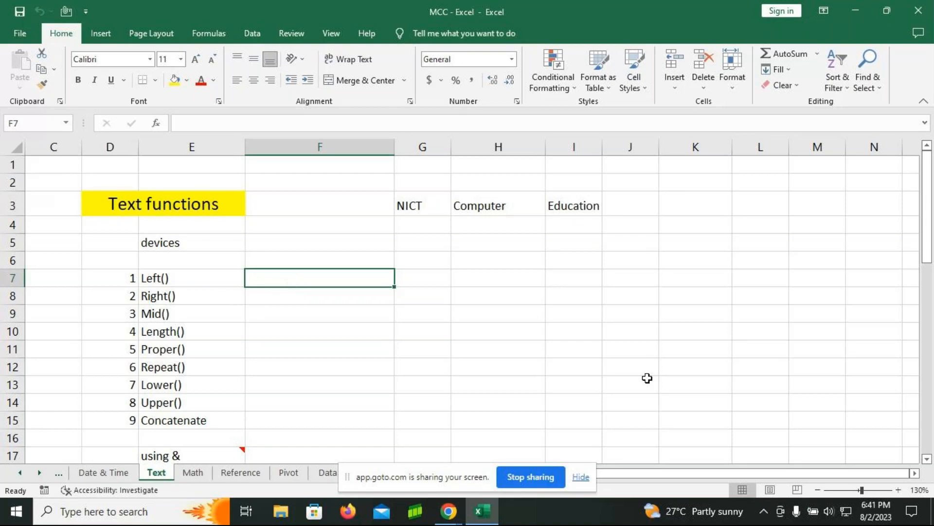
type("=")
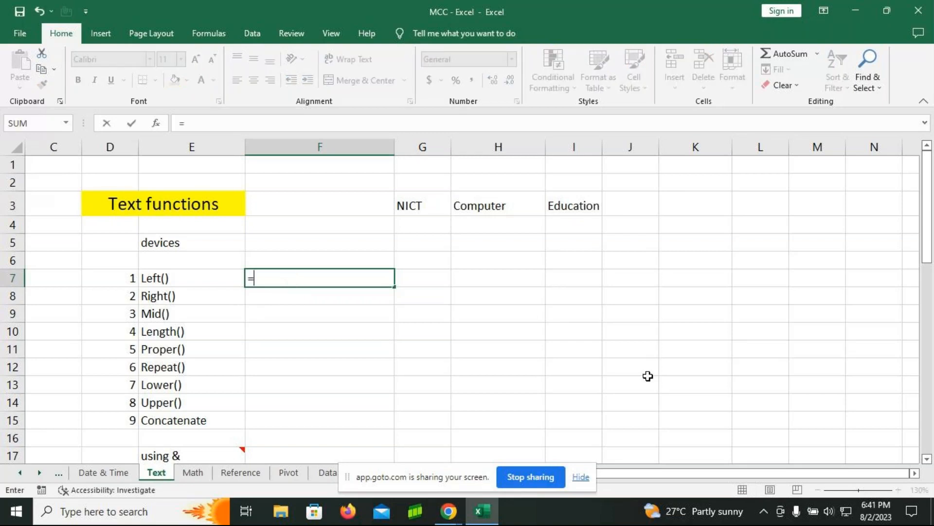
type("left")
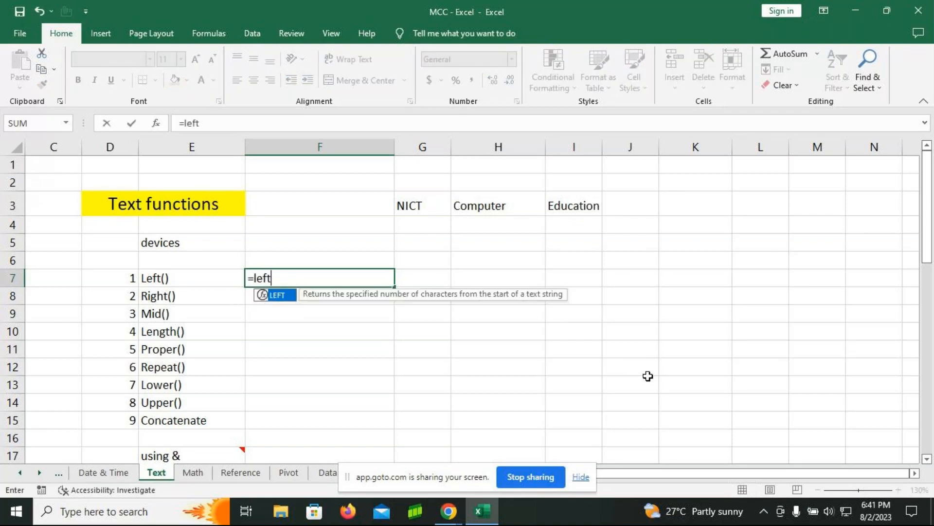
key("BackSpace")
key("BackSpace")
key("BackSpace")
key("BackSpace")
key("BackSpace")
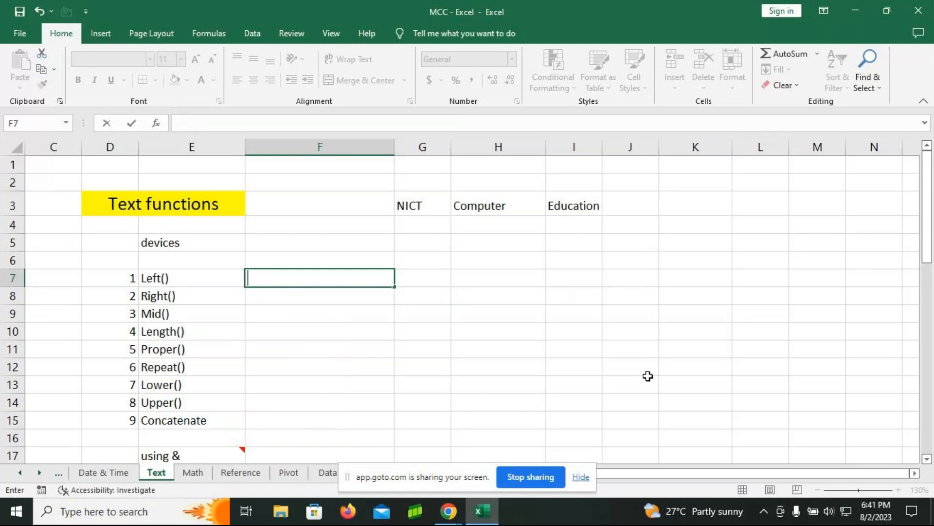
left_click(200, 243)
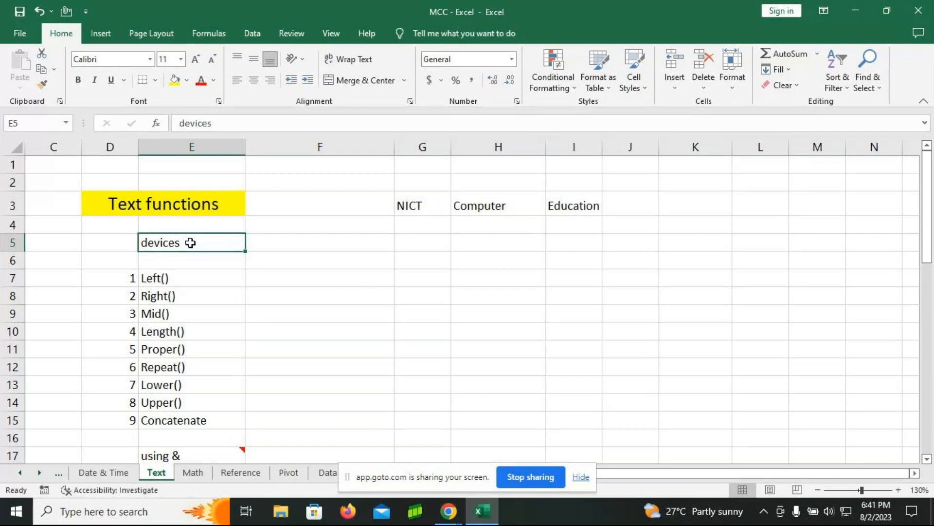
Step: Enter the formula =LEFT(E5,3) in cell F7 to extract the first three characters of the word in E5
left_click(318, 284)
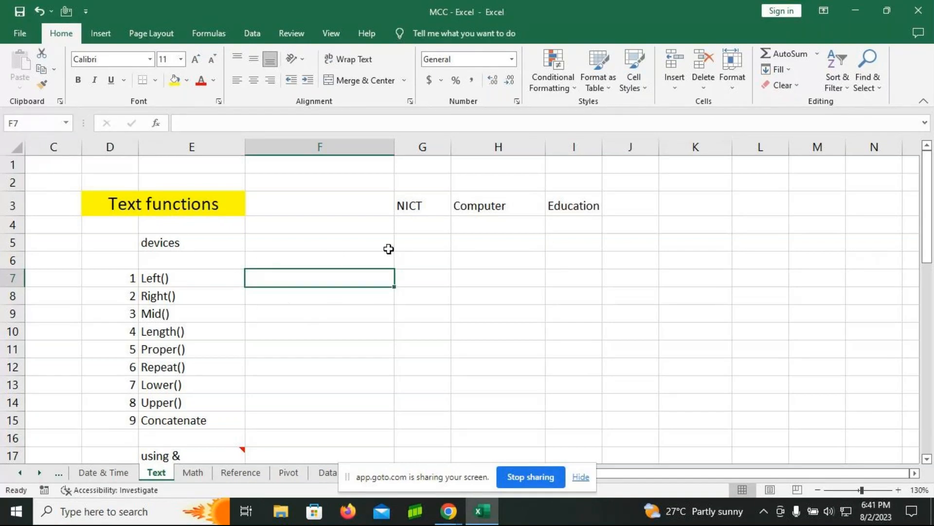
type("=left")
key("Tab")
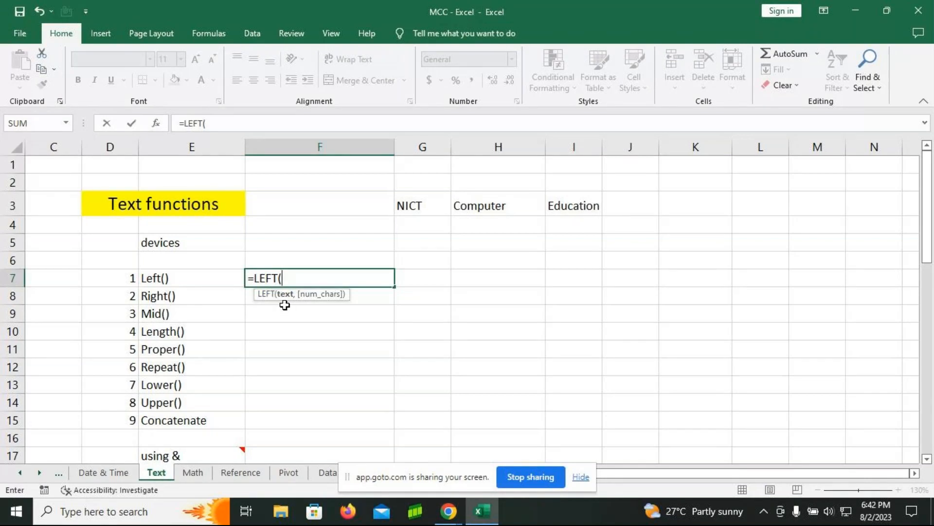
left_click(188, 243)
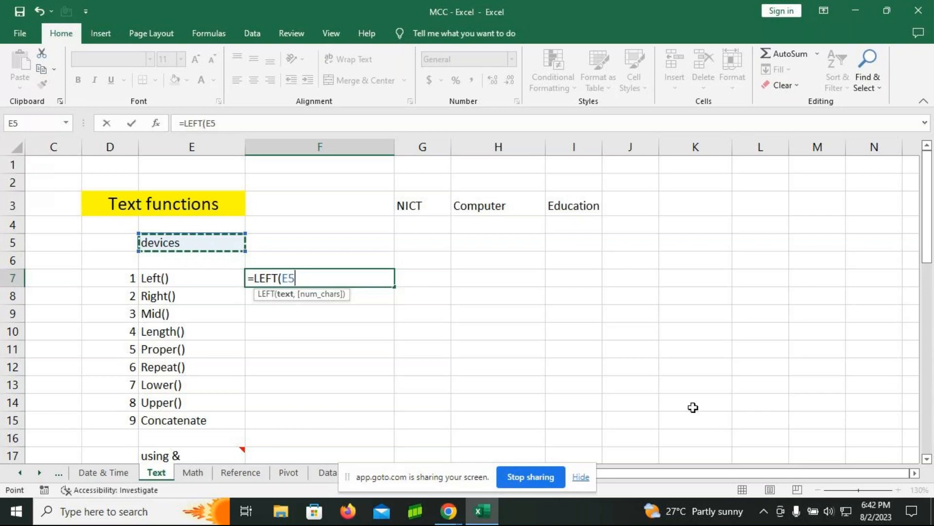
type(",")
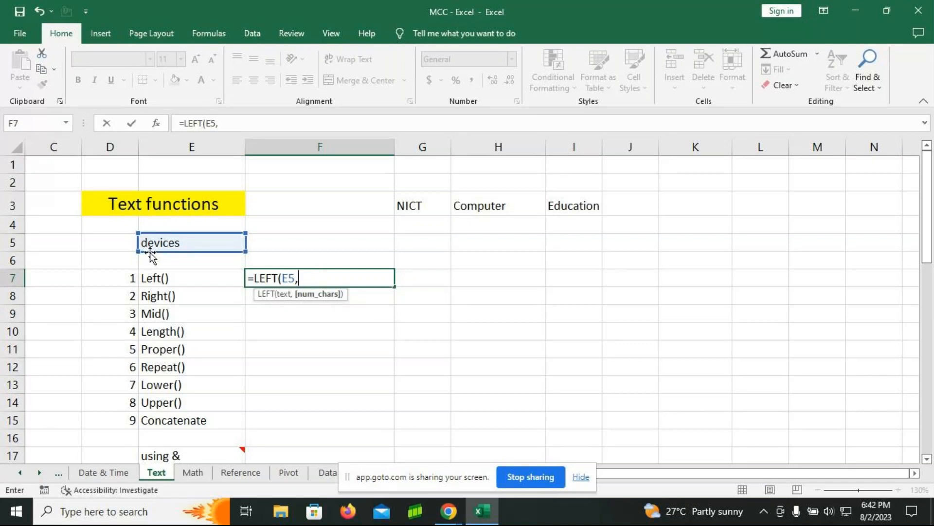
type("3")
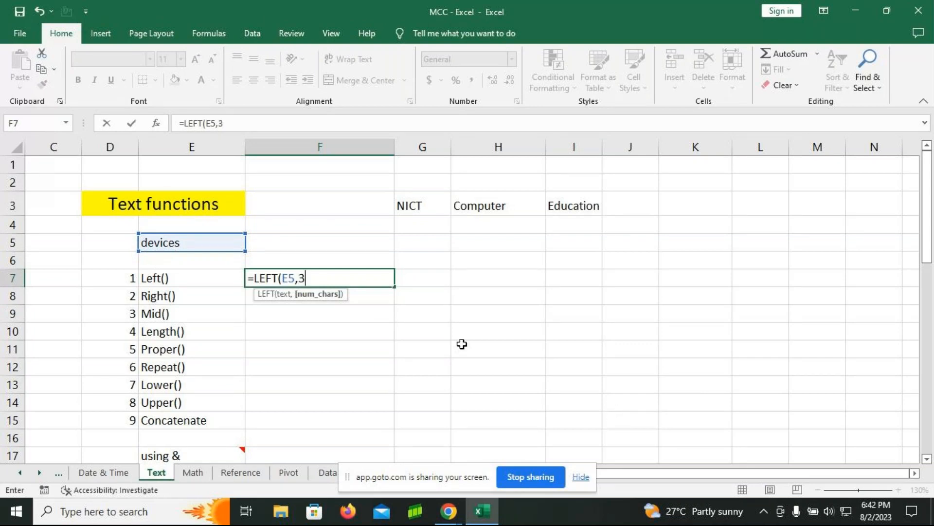
type(")")
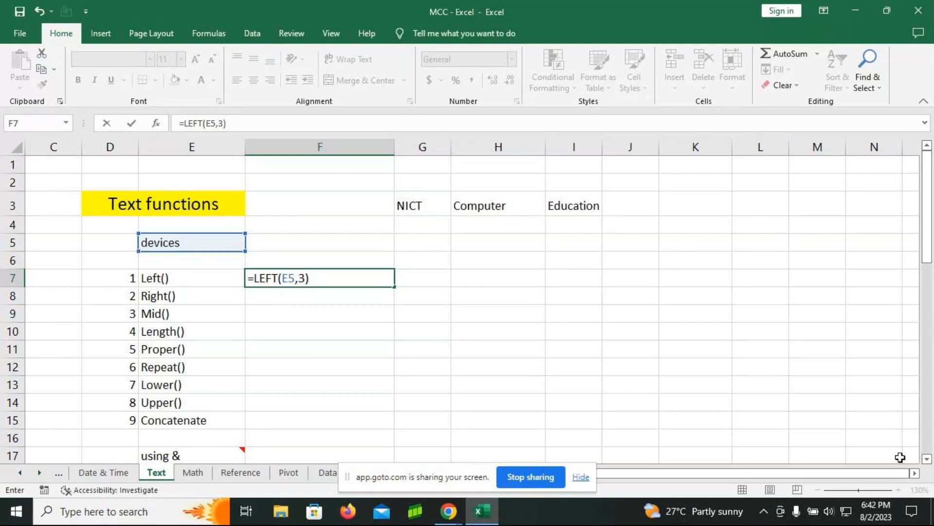
key("Return")
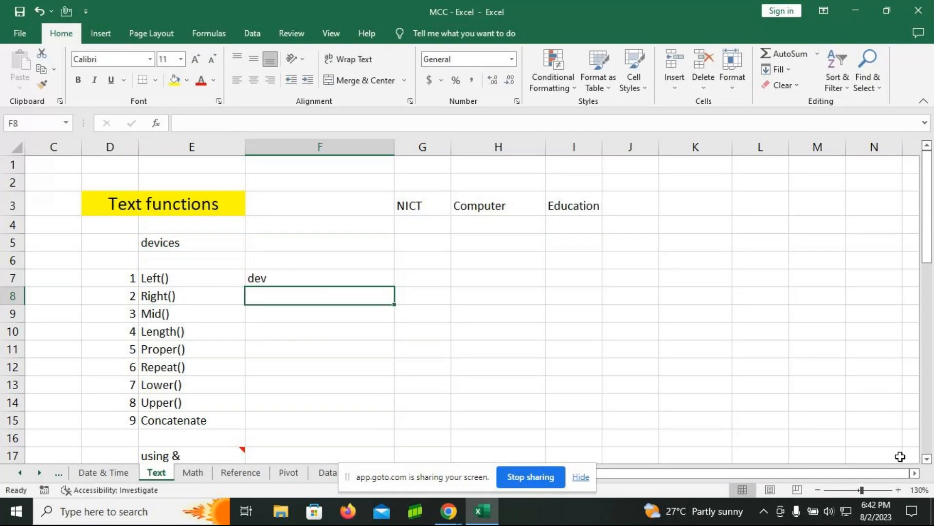
Step: Enter the formula =RIGHT(E5,5) in cell F8 to extract the last five characters of the word in E5
type("=right")
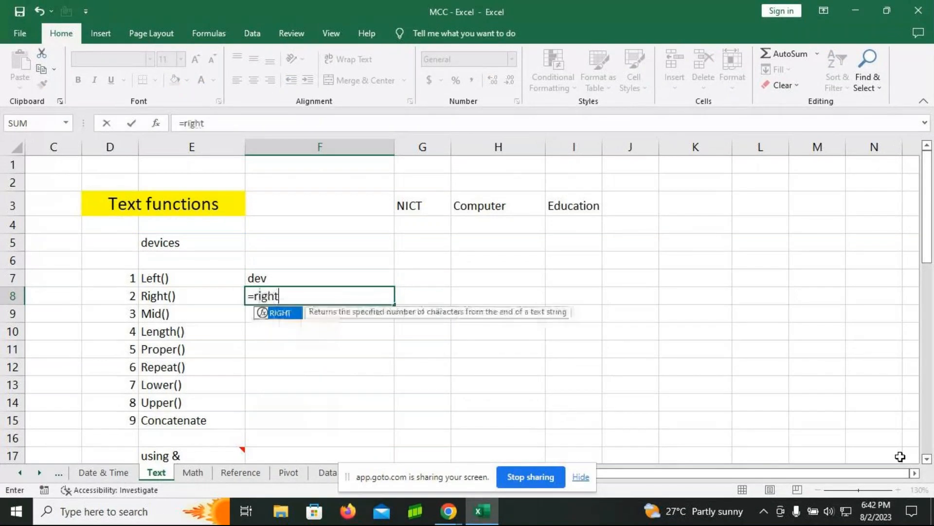
key("Tab")
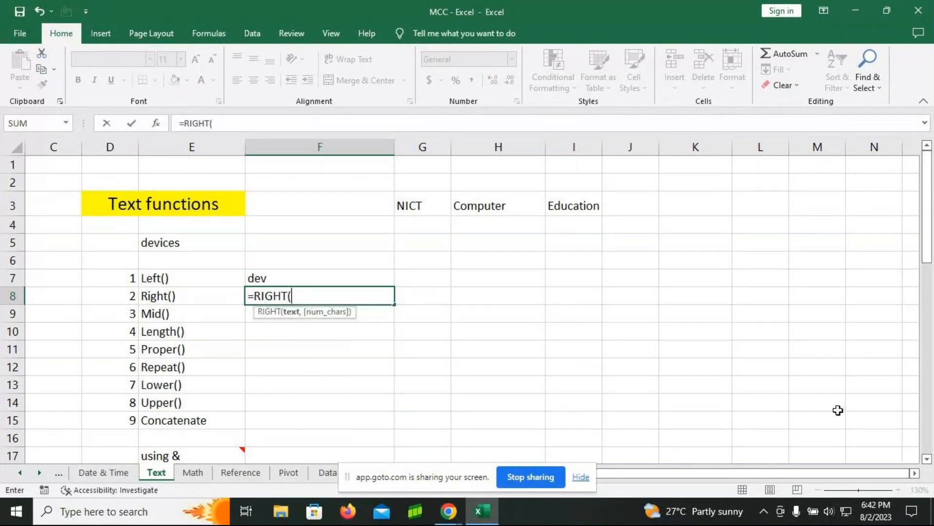
left_click(149, 240)
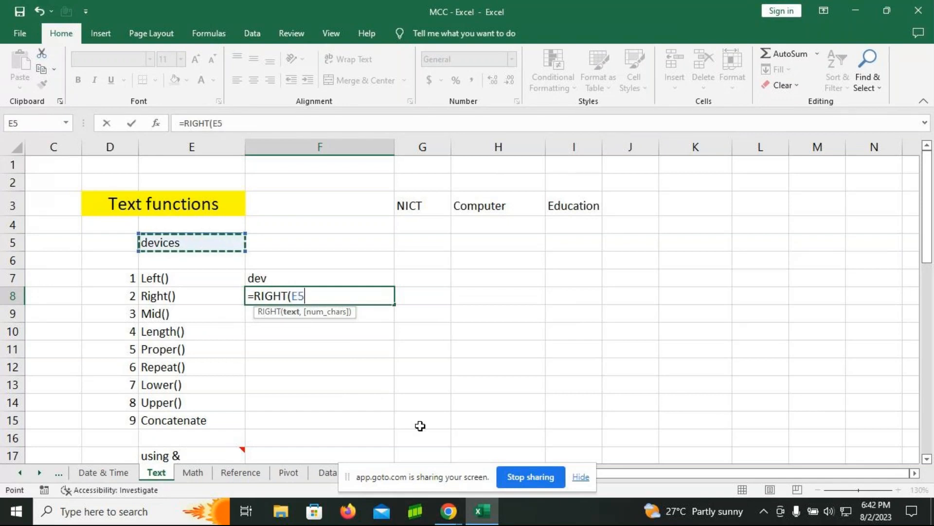
type(",")
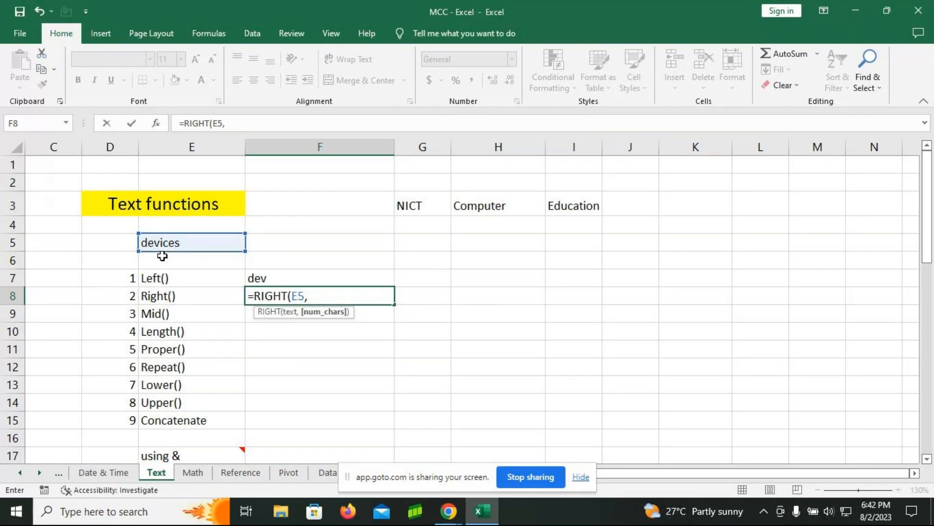
type("5)")
key("Return")
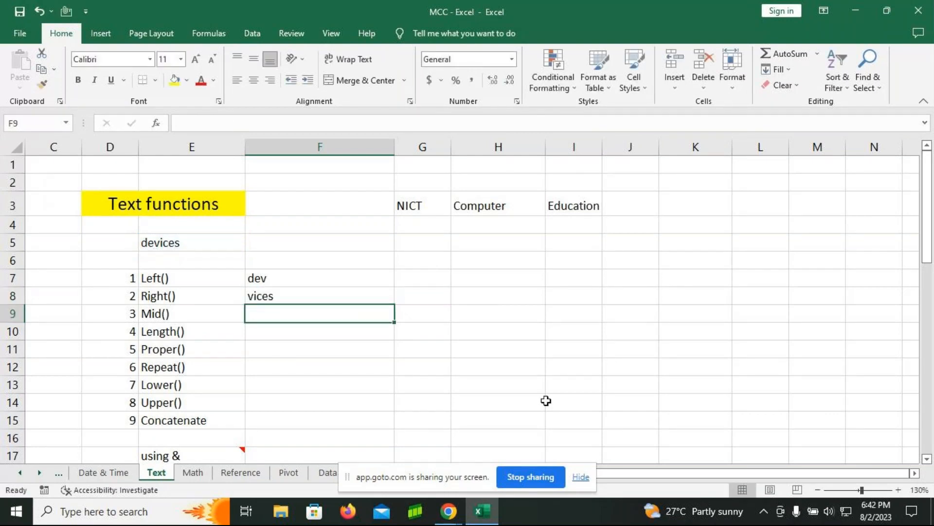
Step: Overwrite cell F8 beside Right() by entering =RIGHT(E5,5) again from scratch
left_click(287, 298)
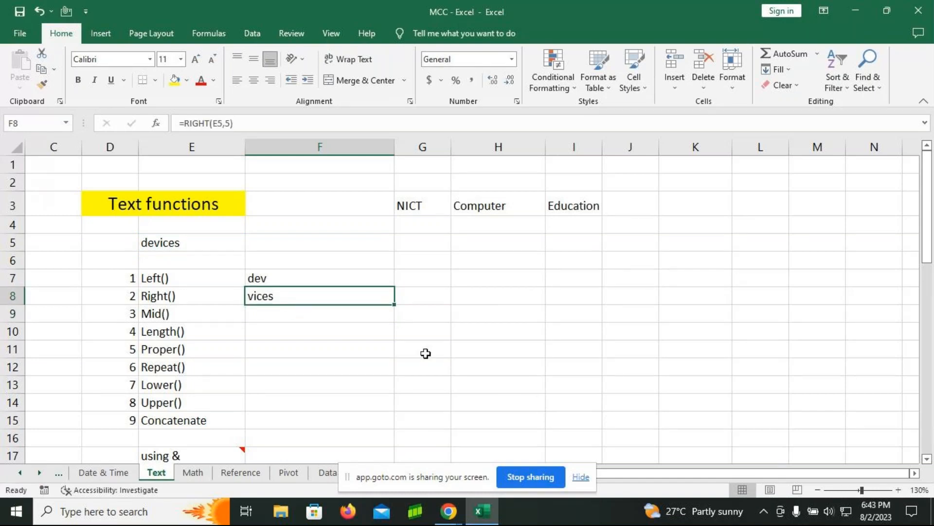
type("=right")
key("Tab")
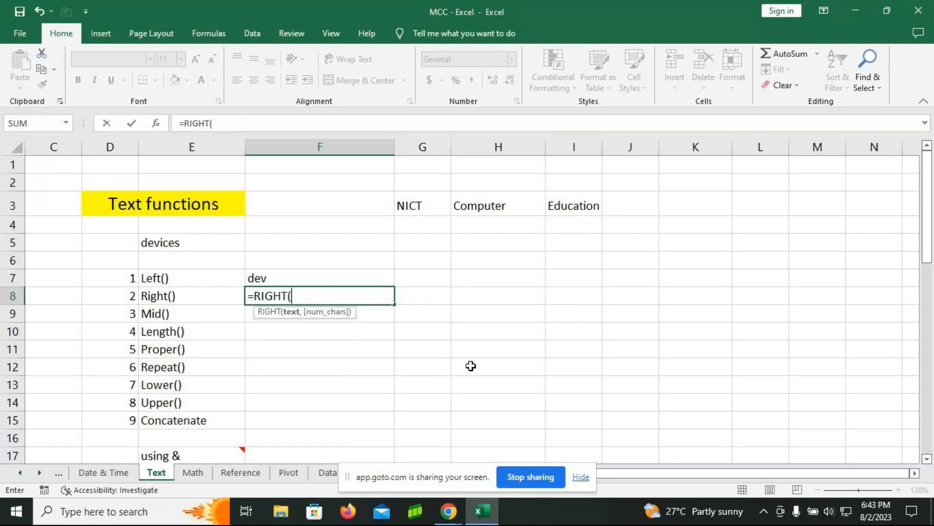
left_click(205, 241)
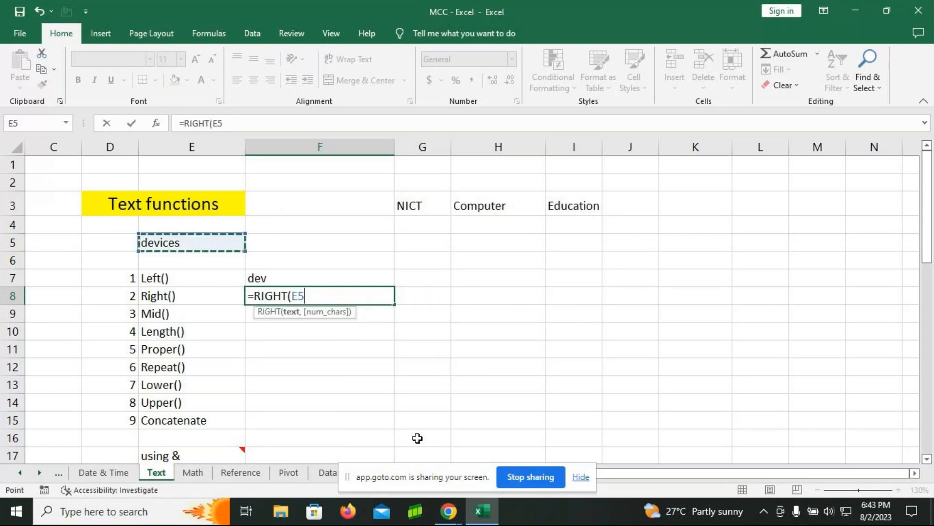
type(",")
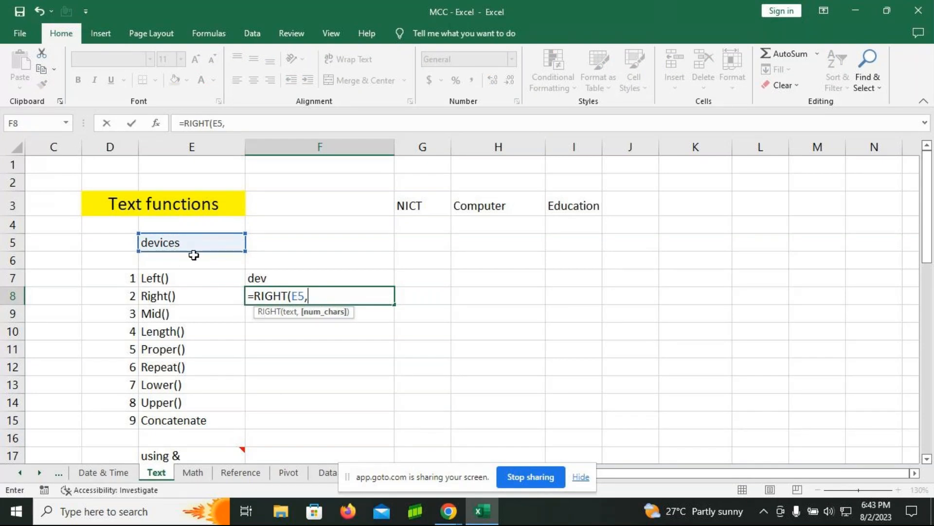
type("5)")
key("Return")
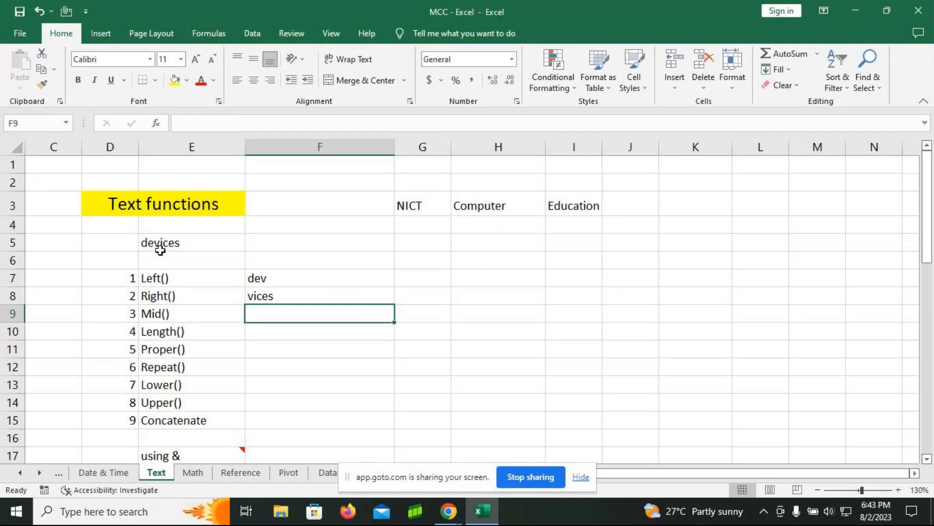
Step: Enter the formula =MID(E5,3,4) in cell F9 to extract four characters of E5 starting from the third
type("=")
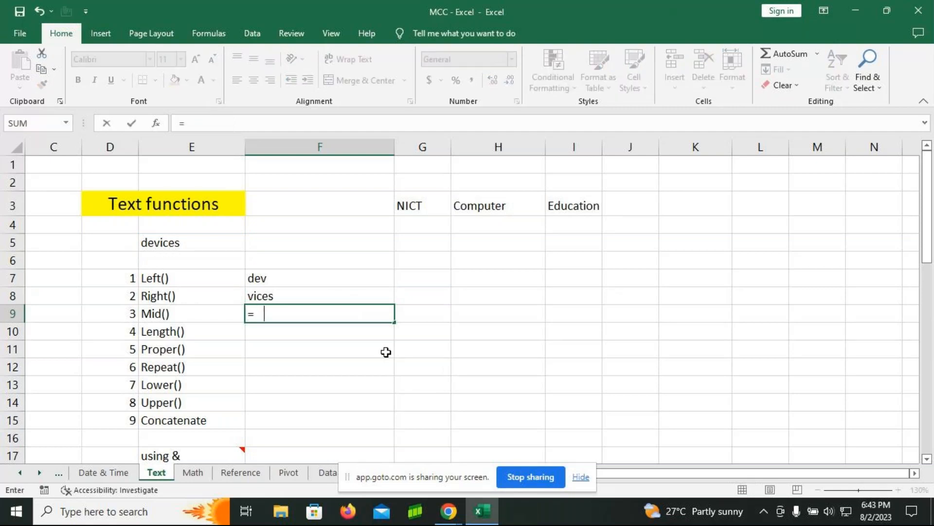
type(" mid")
key("Tab")
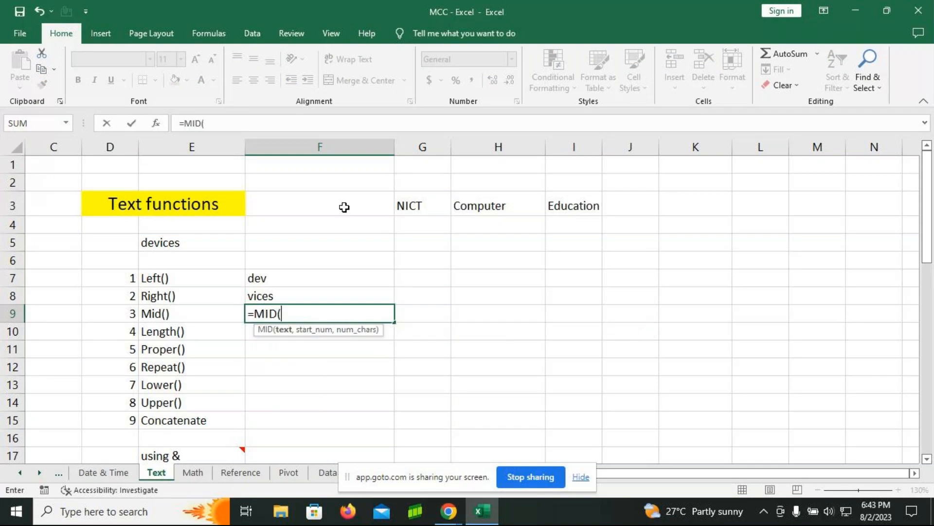
left_click(197, 243)
type(",")
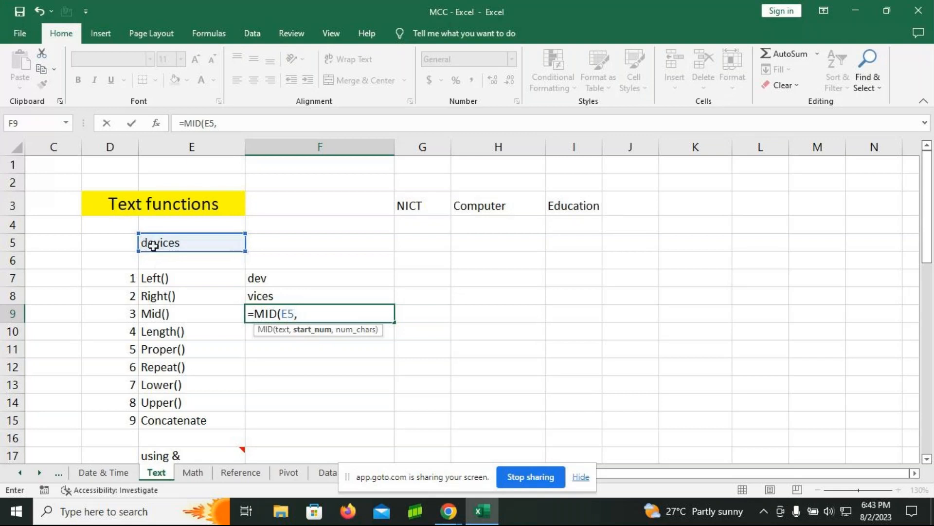
type("3,")
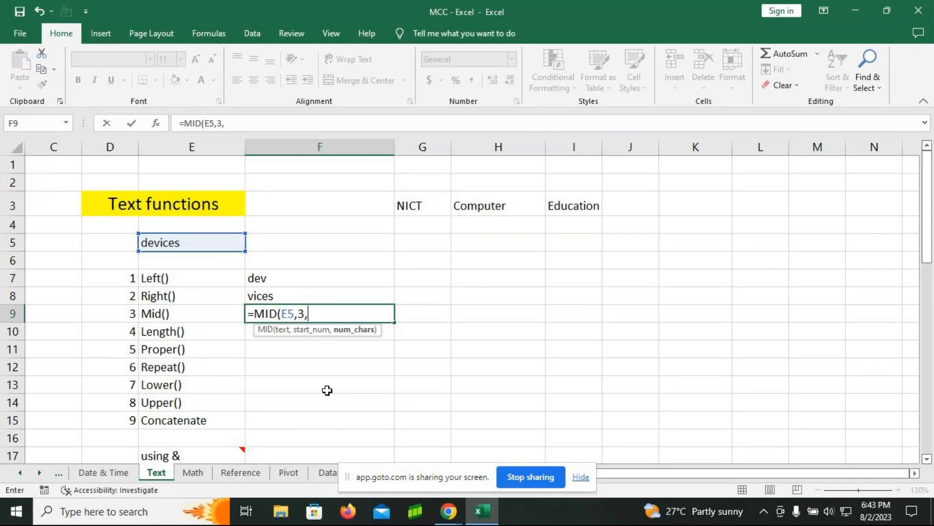
type("4)")
key("Return")
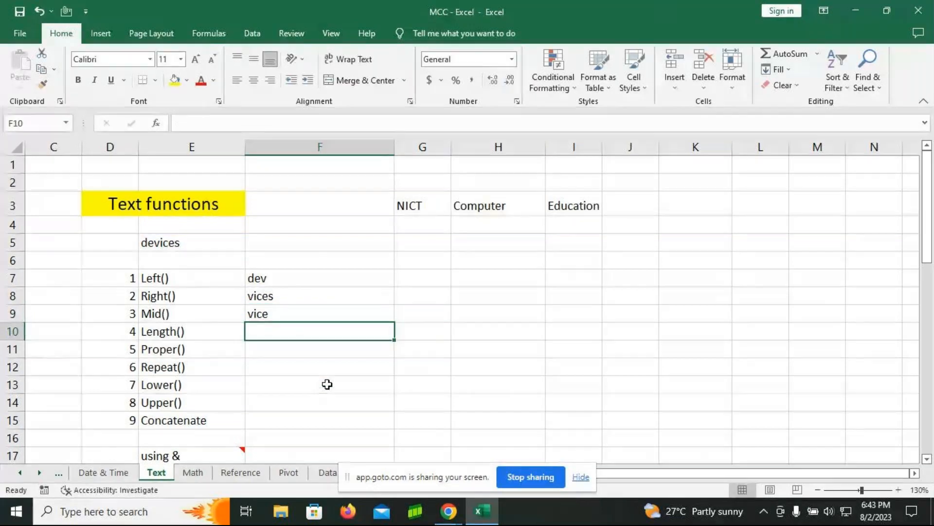
Step: Enter the formula =LEN(E5) in cell F10 beside Length() to count the characters of the word in E5
left_click(191, 238)
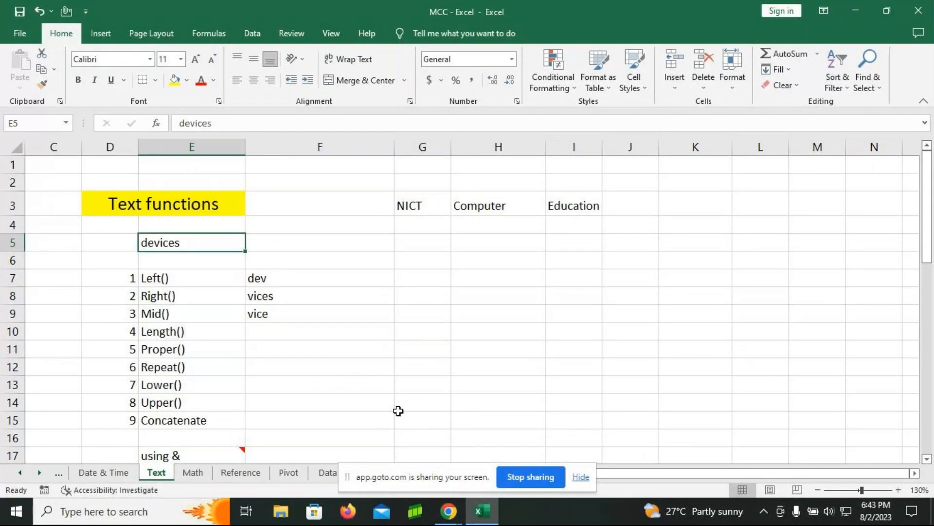
left_click(279, 334)
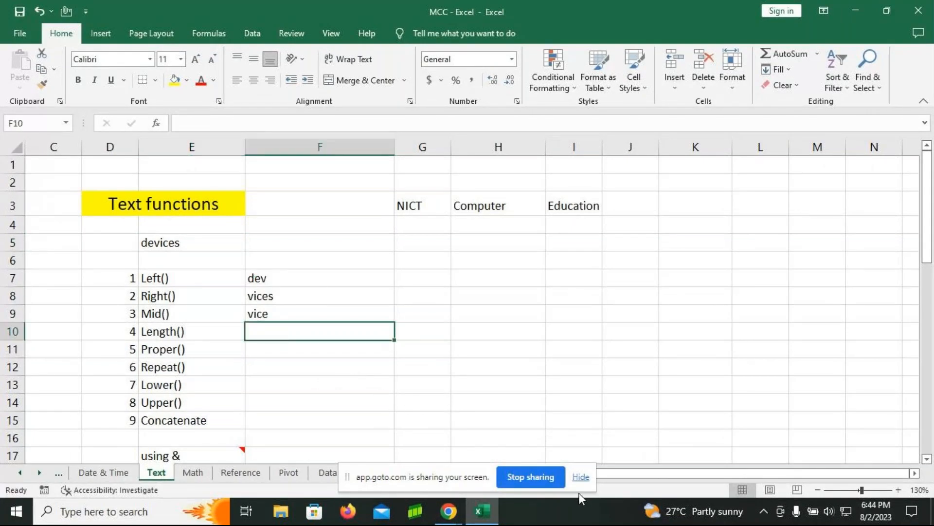
type("=")
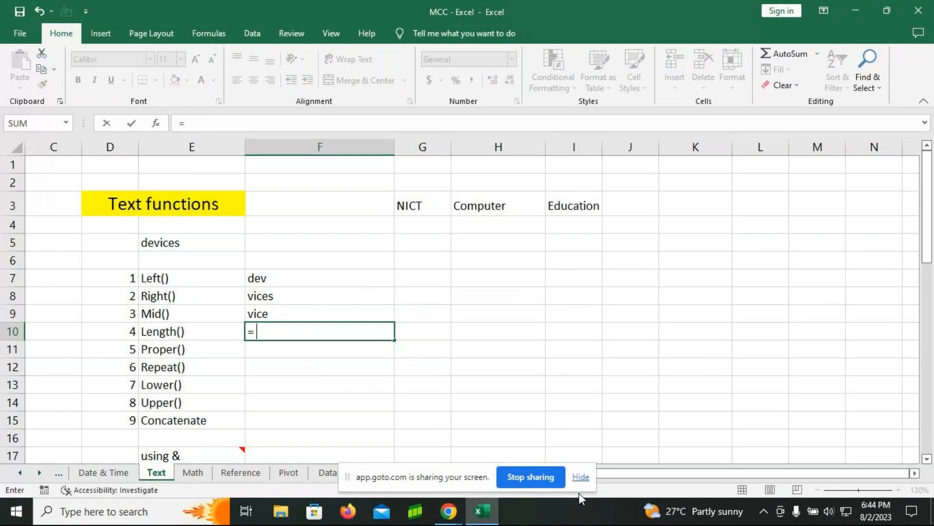
type("len")
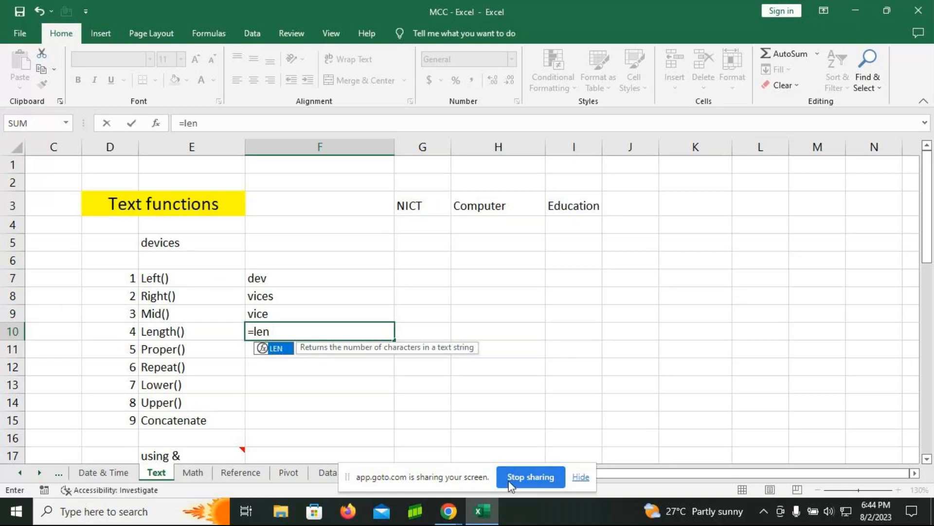
key("Tab")
left_click(193, 247)
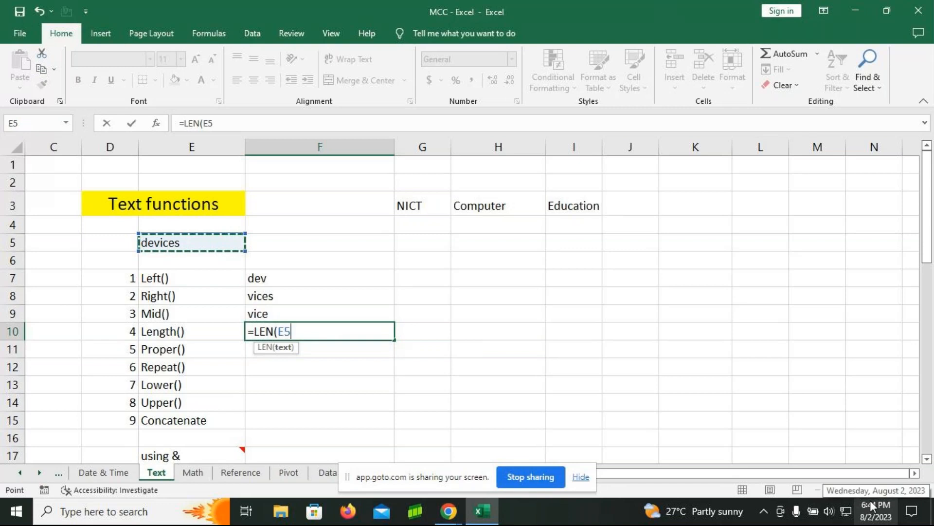
type(")")
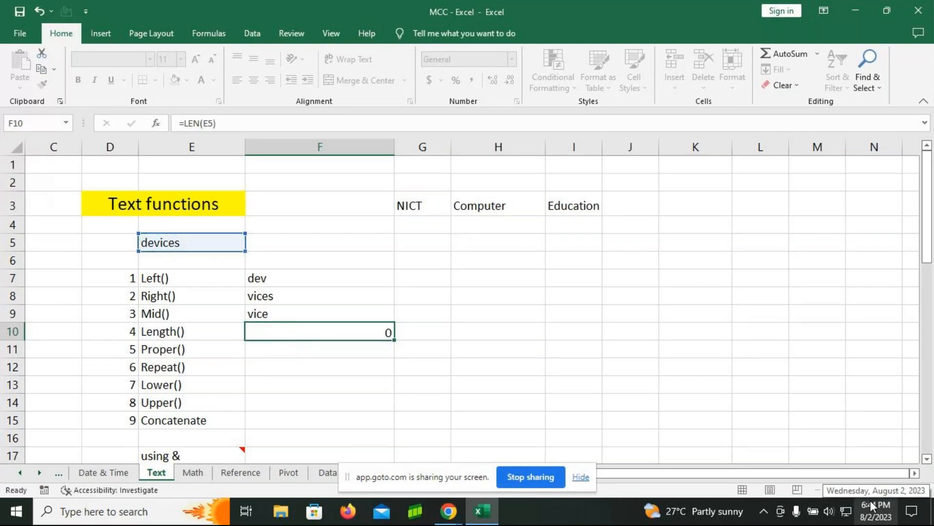
Step: Commit the LEN formula in F10, and enter =PROPER(E5) in cell F11 to convert the word in E5 to proper case
key("Return")
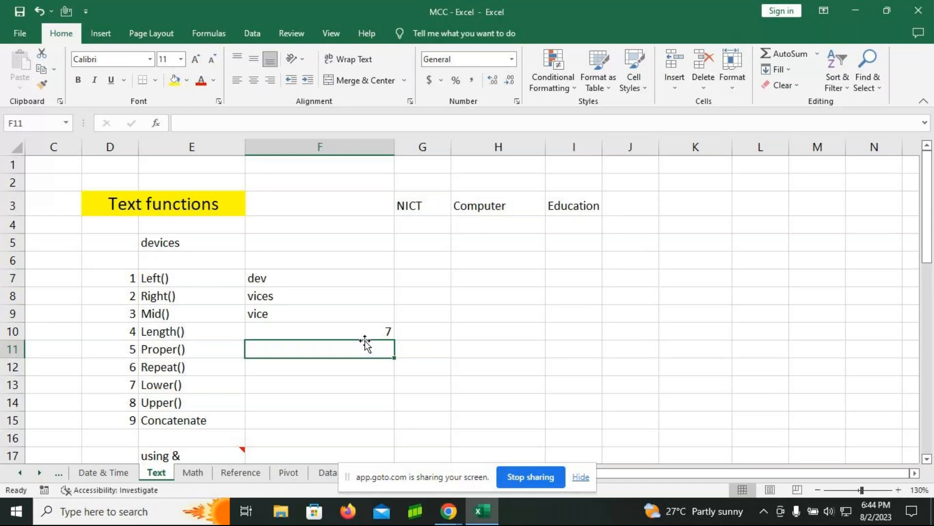
type("=p")
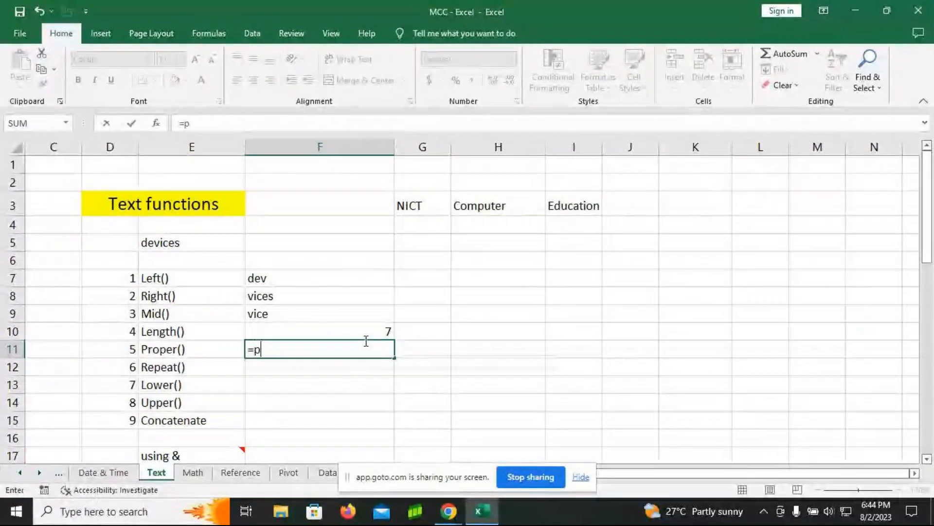
type("roper")
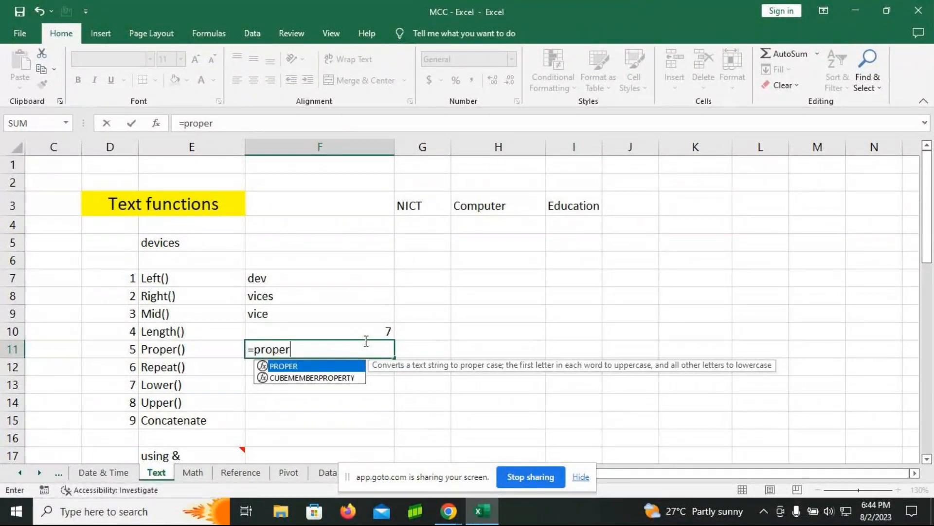
key("Tab")
left_click(165, 244)
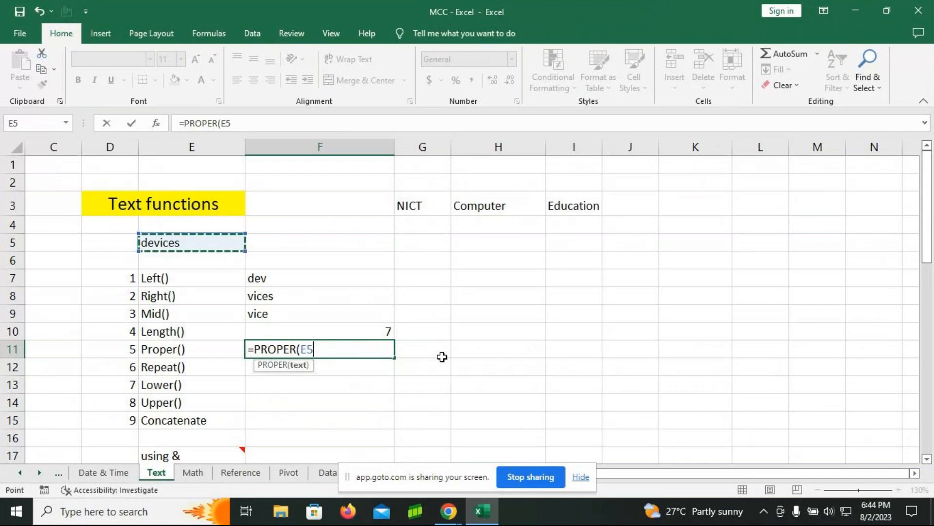
type(")")
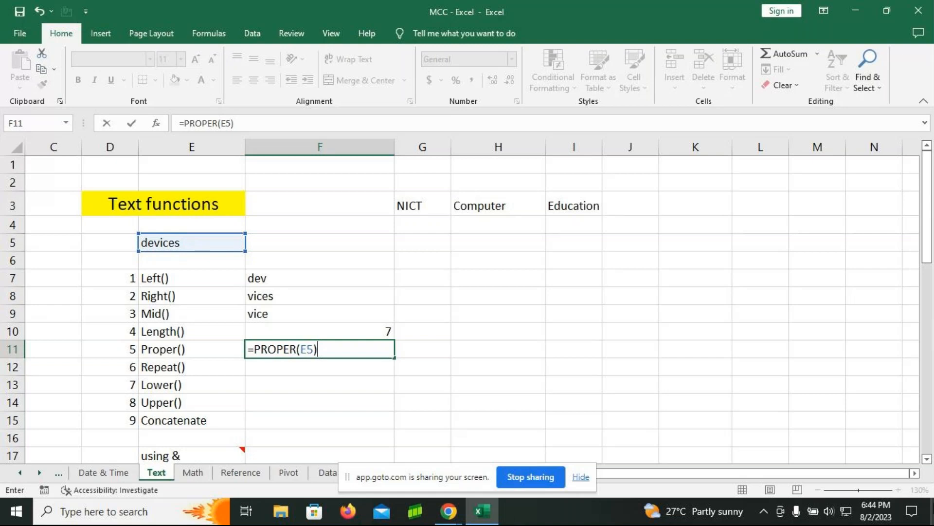
key("Return")
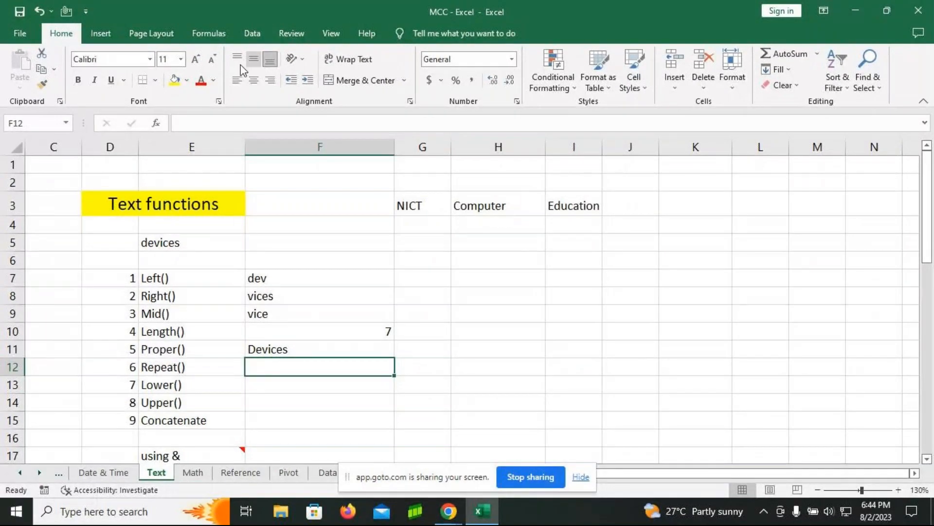
Step: Display the sheet's formulas to review those in F7:F11, and switch back to the calculated results
left_click(209, 33)
left_click(657, 53)
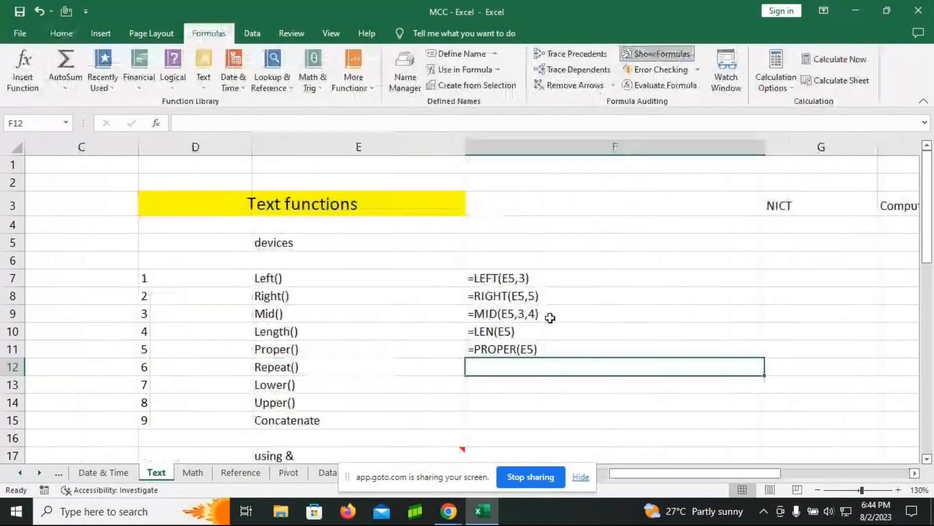
left_click_drag(541, 281, 556, 348)
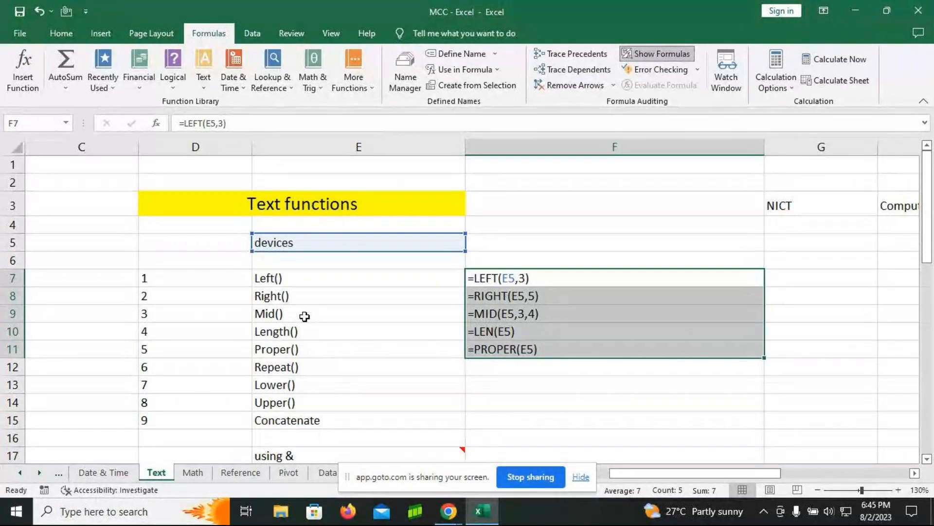
key("Return")
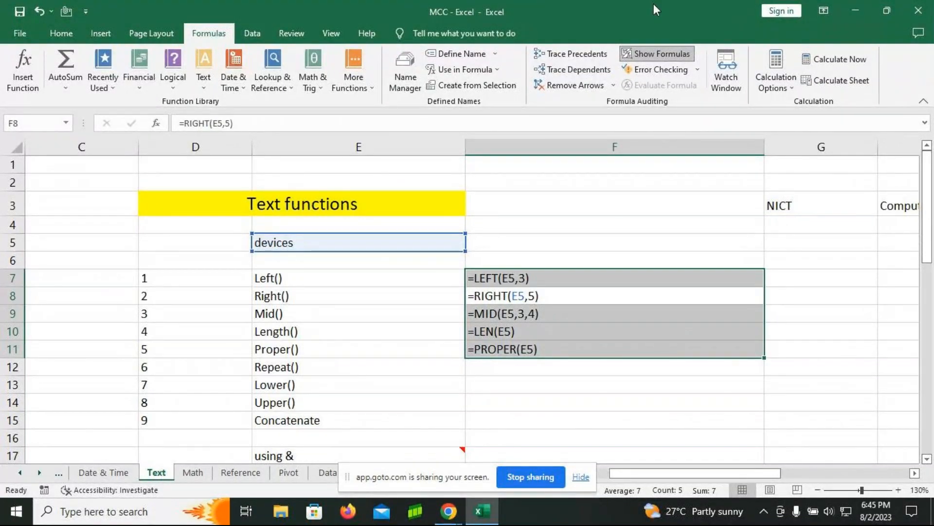
left_click(649, 55)
Step: Open the PROPER formula in cell F11 for viewing and close it without changes
left_click(360, 348)
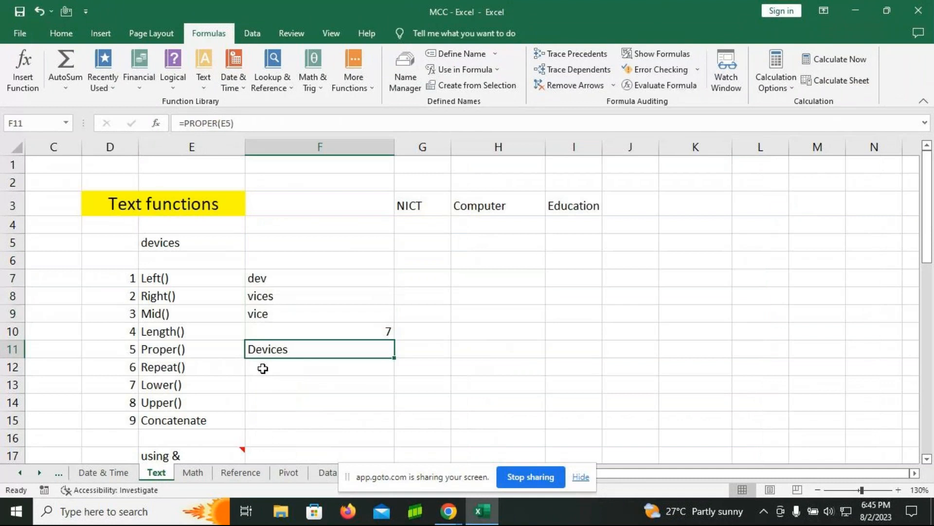
key("F2")
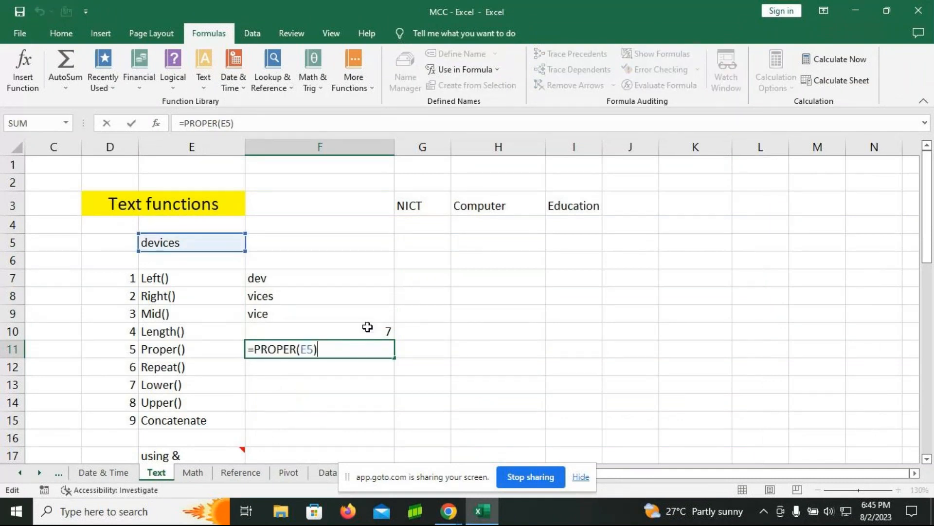
key("Return")
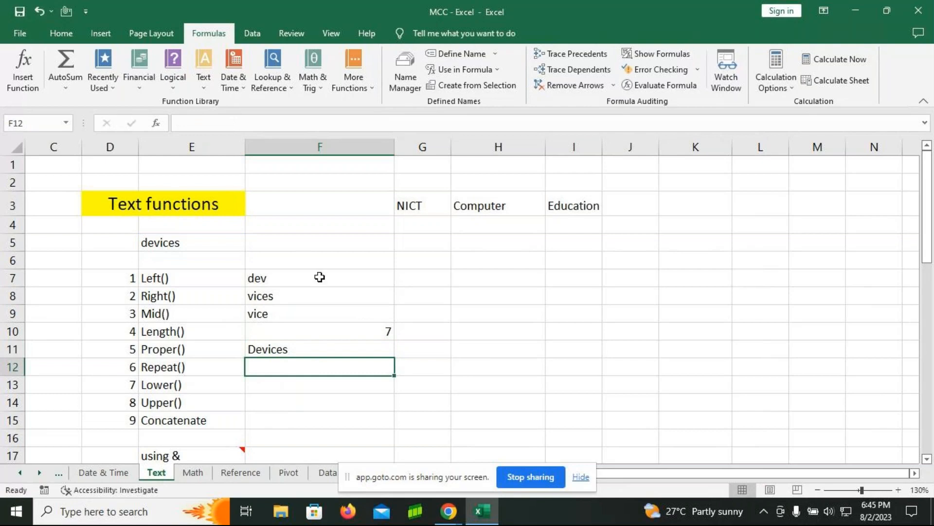
Step: Show formulas again with F7:F11 selected, examine the note on the "using &" cell, and return to the results
left_click(649, 55)
left_click_drag(549, 274, 553, 342)
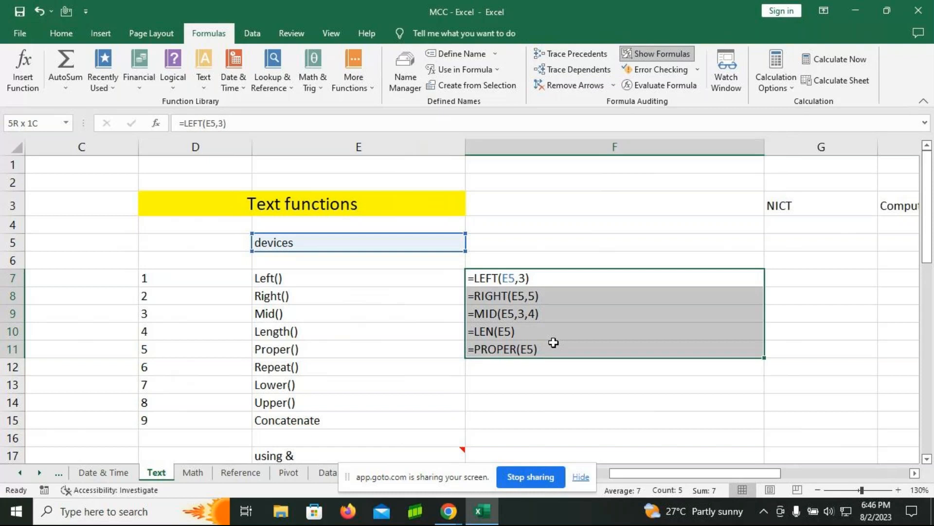
left_click_drag(554, 342, 554, 342)
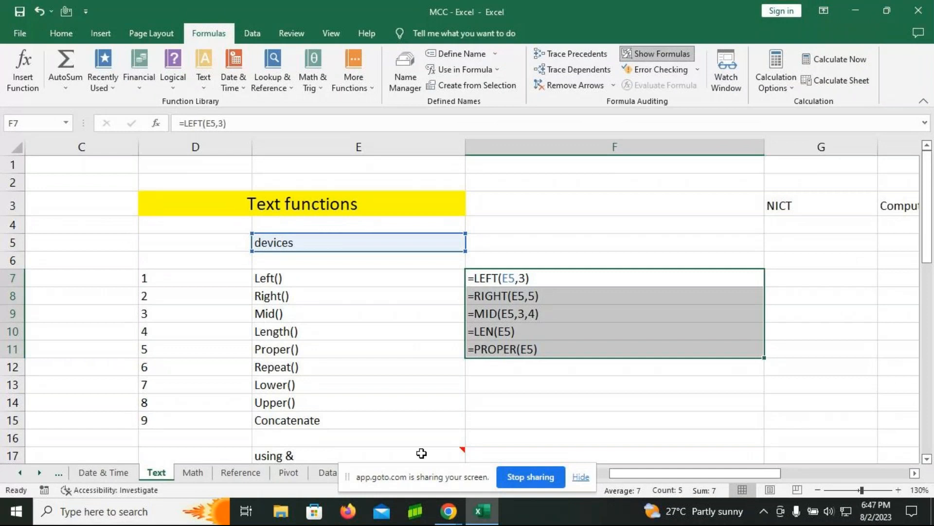
scroll(428, 450, "down", 1)
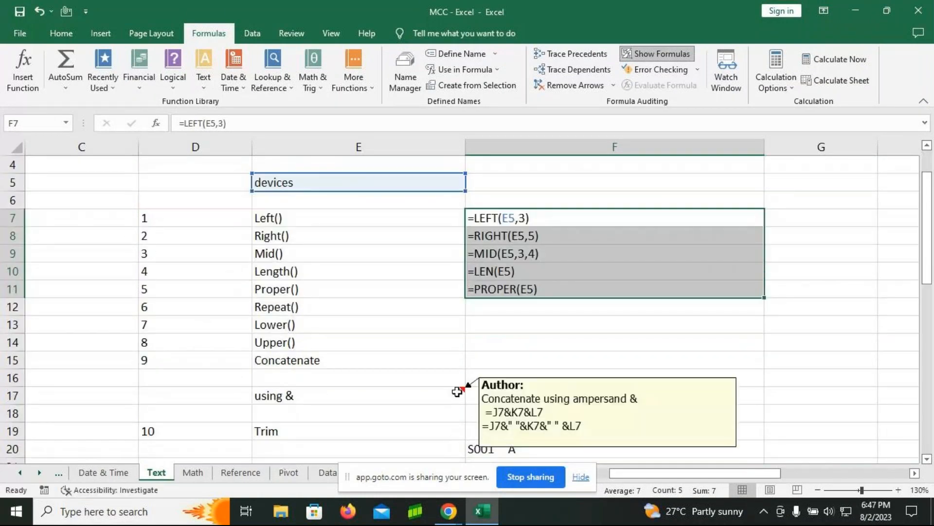
scroll(458, 391, "up", 1)
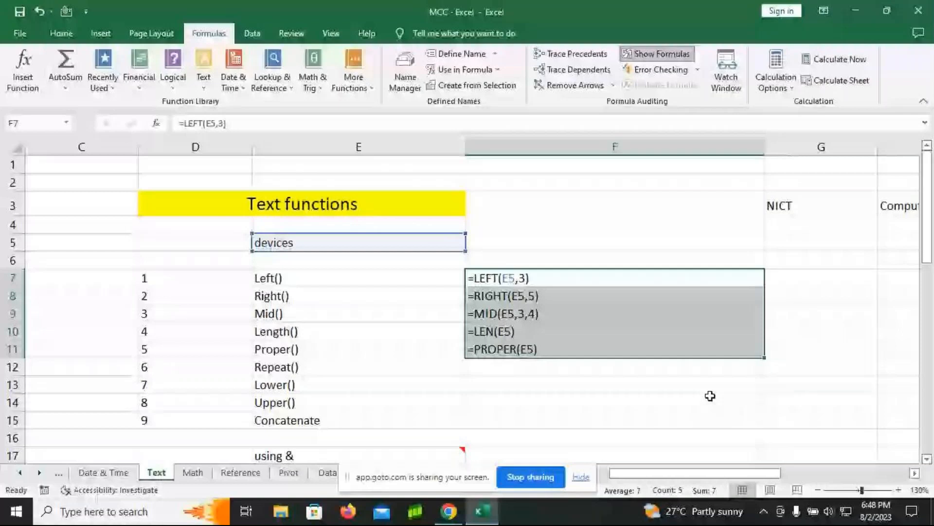
key("ctrl+grave")
Step: Enter the formula =REPT(E5,3) in cell F12 beside Repeat() to repeat the word in E5 three times
scroll(391, 289, "down", 2)
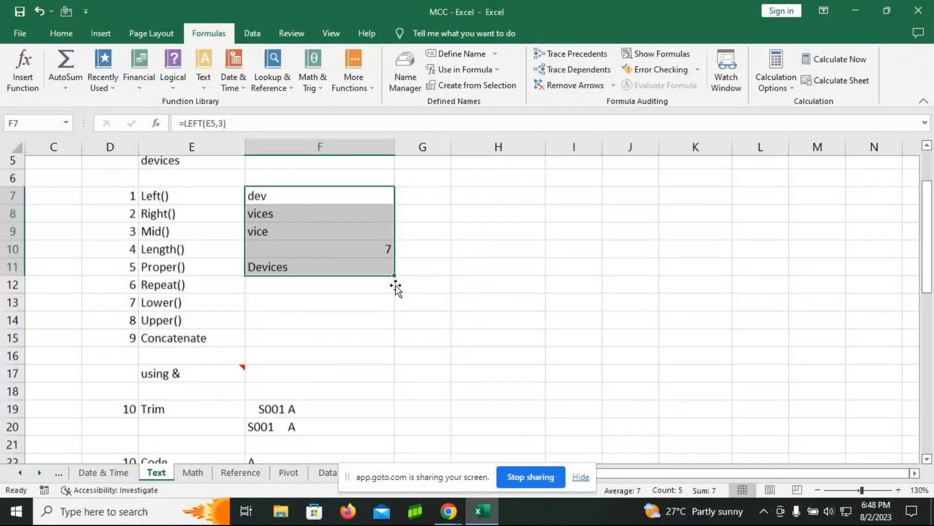
scroll(494, 269, "up", 1)
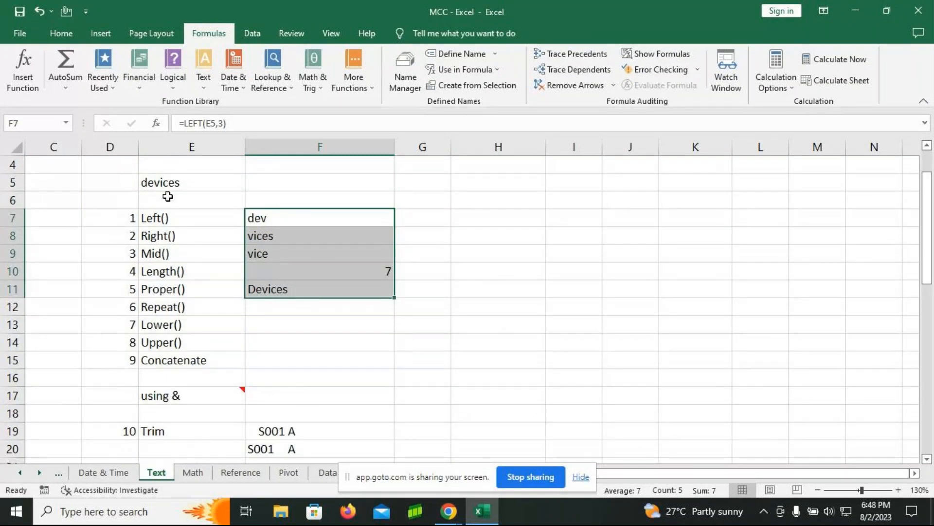
left_click(189, 182)
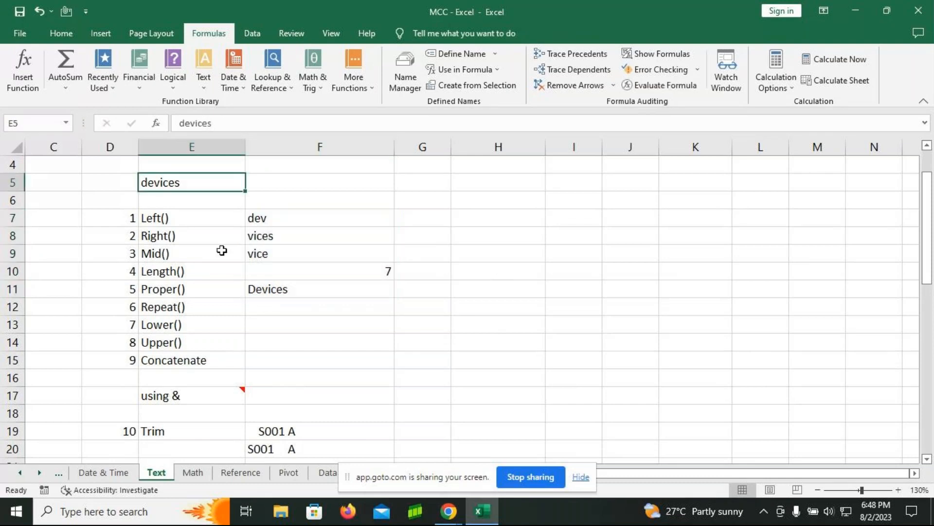
left_click(286, 308)
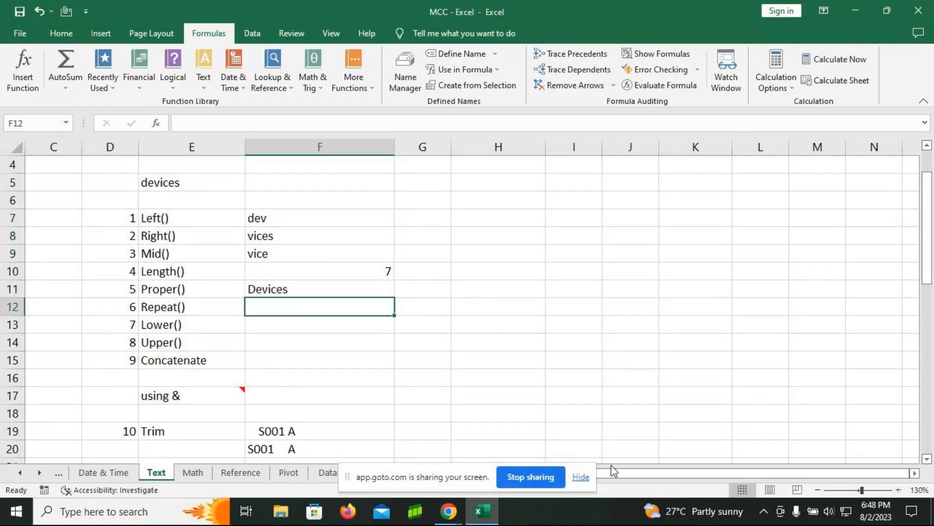
type("=")
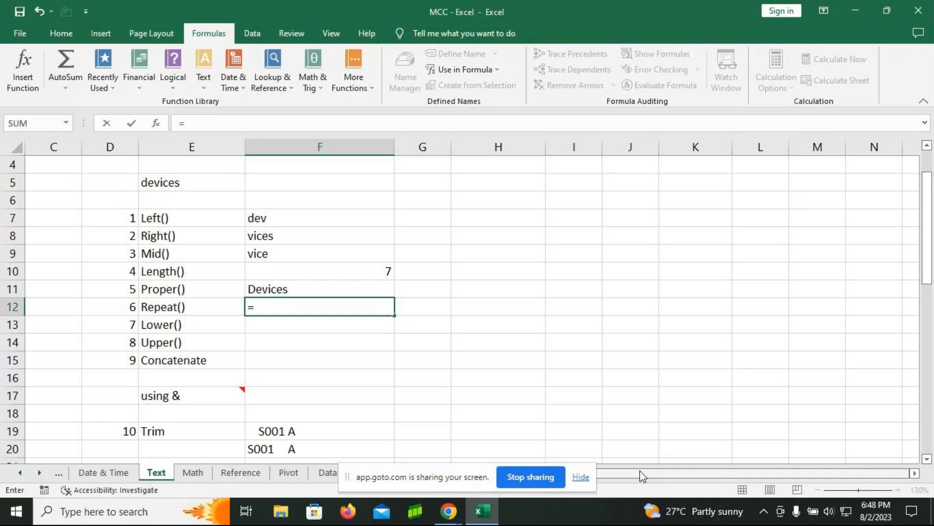
type("rept")
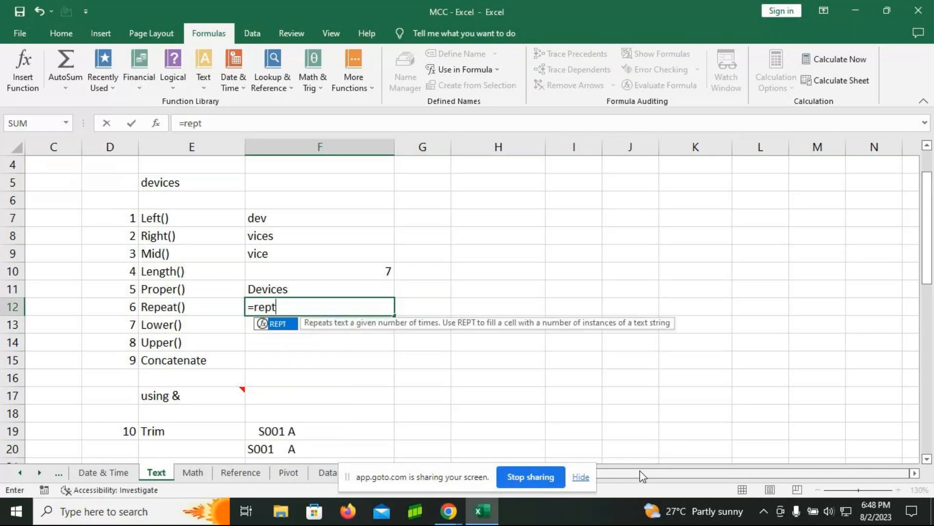
key("Tab")
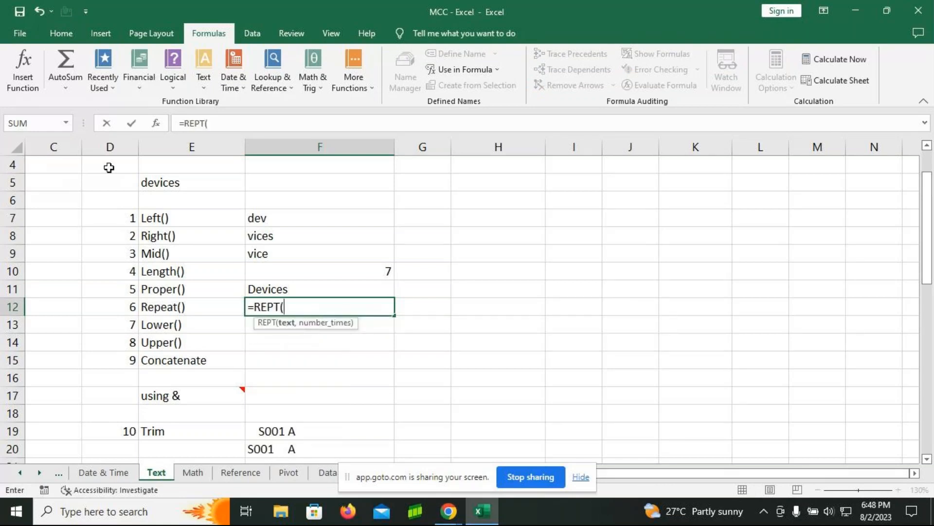
left_click(149, 175)
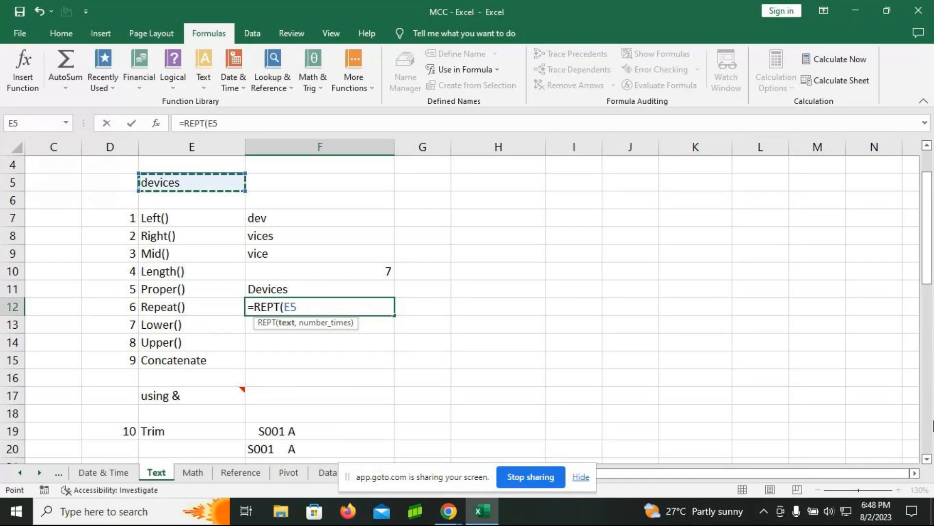
type(",")
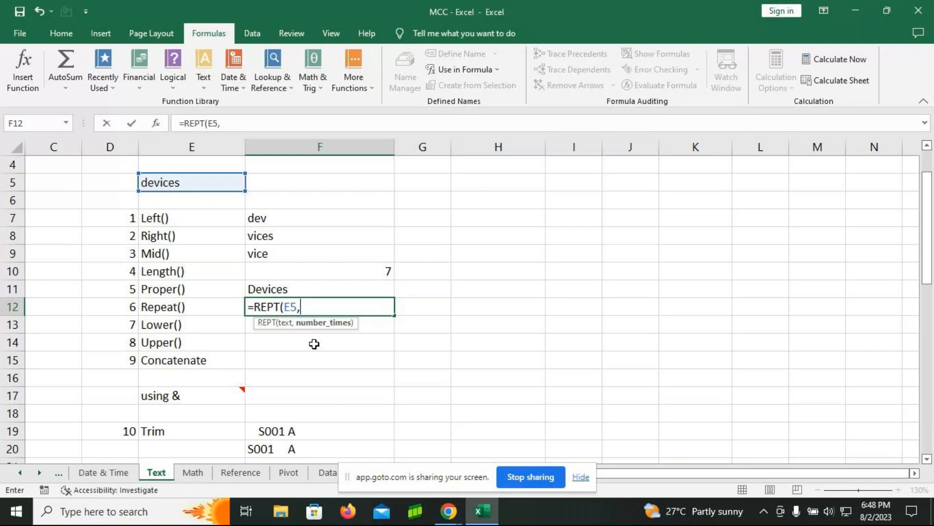
type("3)")
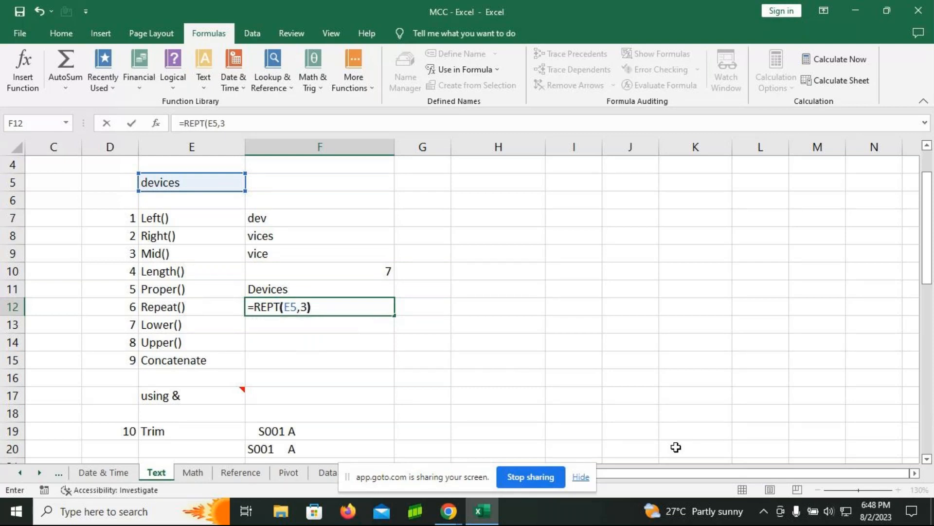
key("Return")
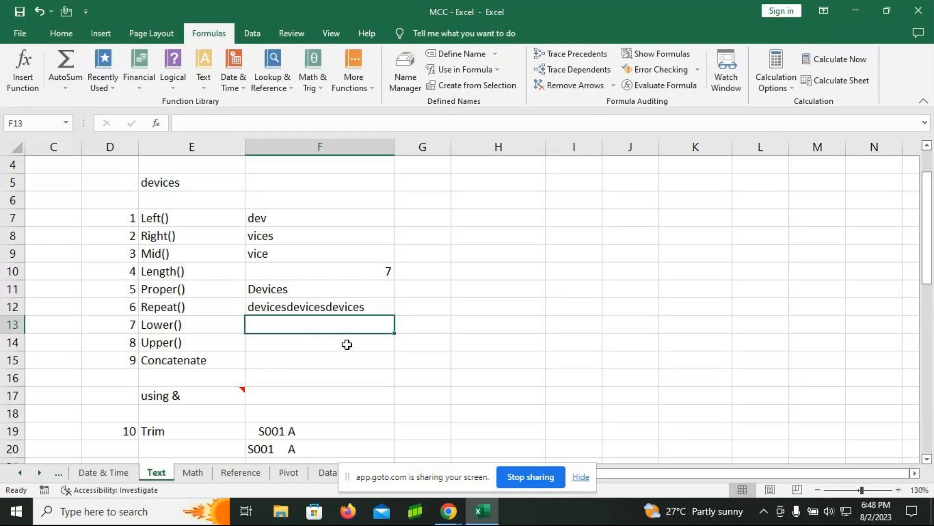
Step: Enter the uppercase text MCC in cell F5, beside the word in E5
scroll(360, 305, "up", 1)
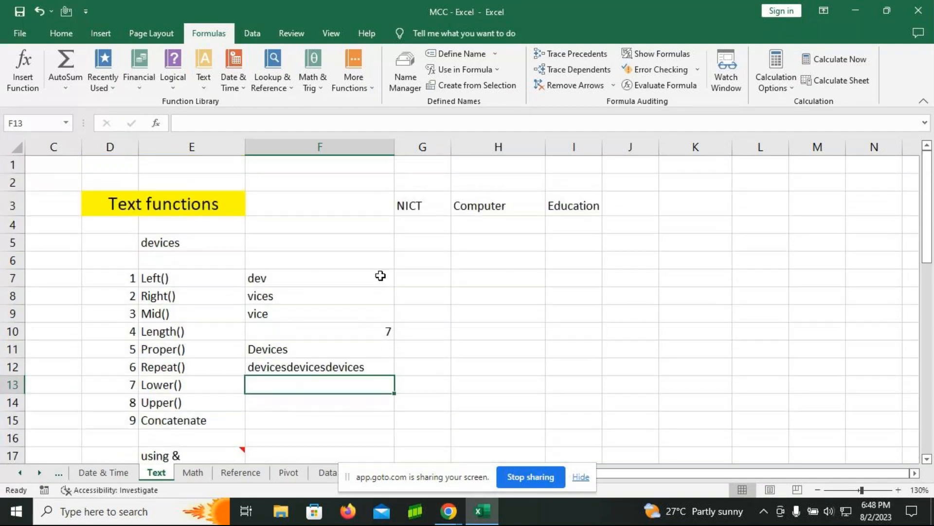
left_click(313, 242)
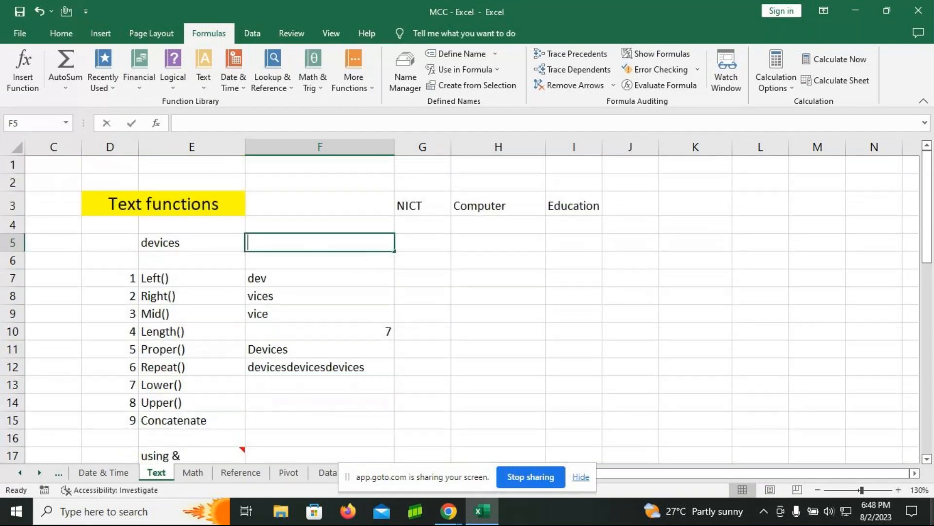
type("MCC")
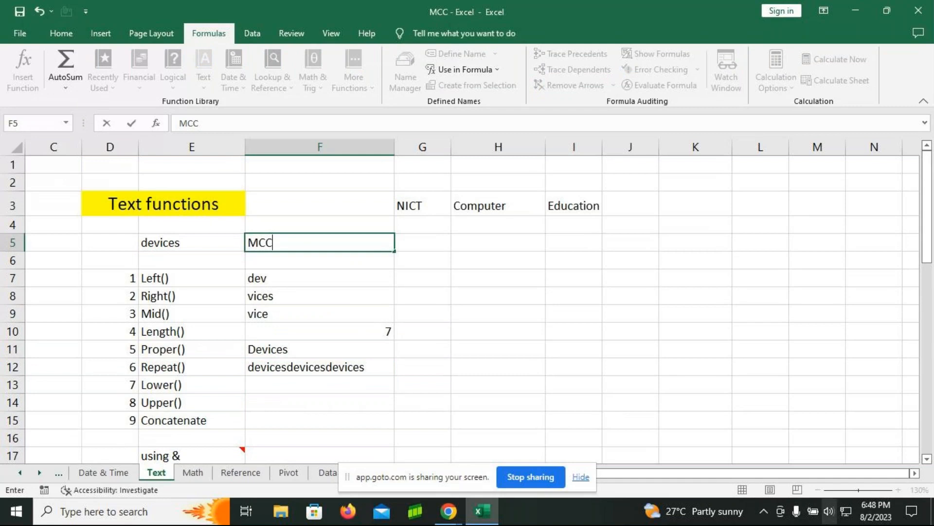
key("Return")
Step: Enter the formula =LOWER(F5) in cell F13 beside Lower() to convert the word in F5 to lowercase
key("Down")
key("Down")
key("Down")
key("Down")
key("Down")
key("Down")
key("Down")
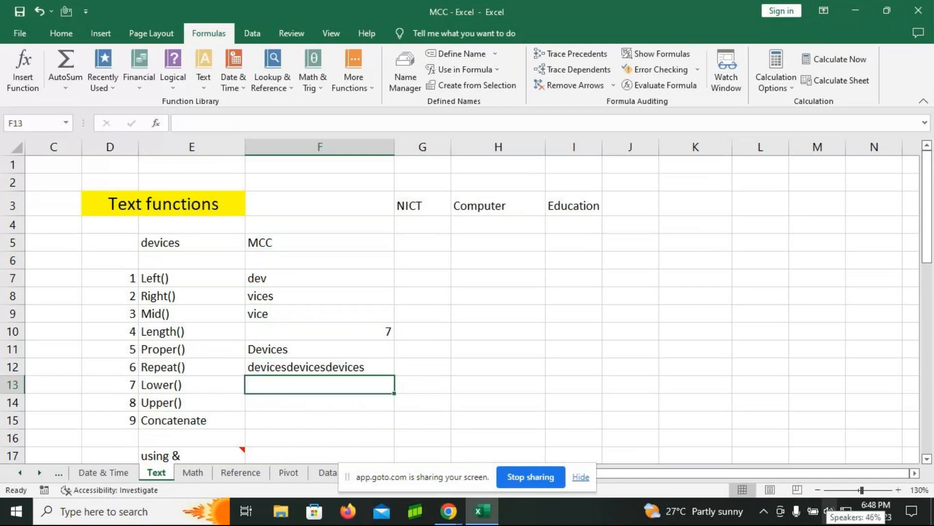
type("=lower")
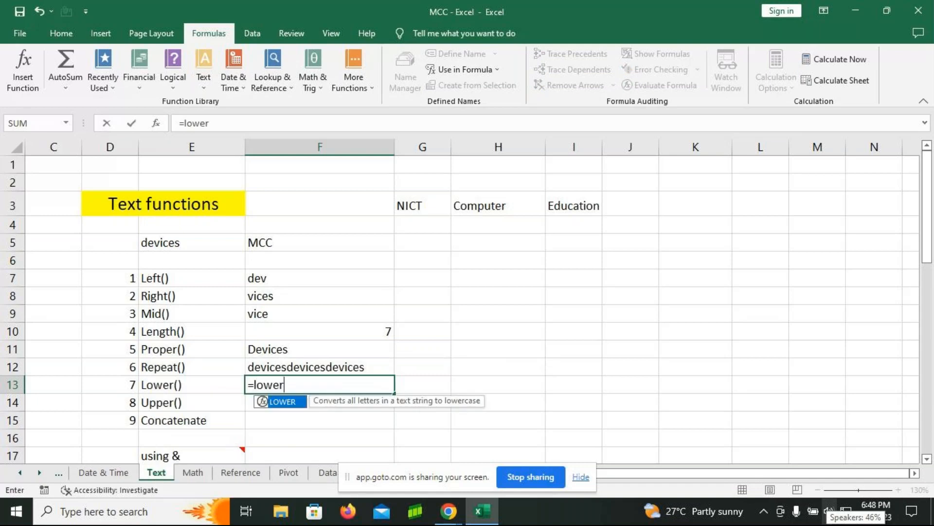
key("Tab")
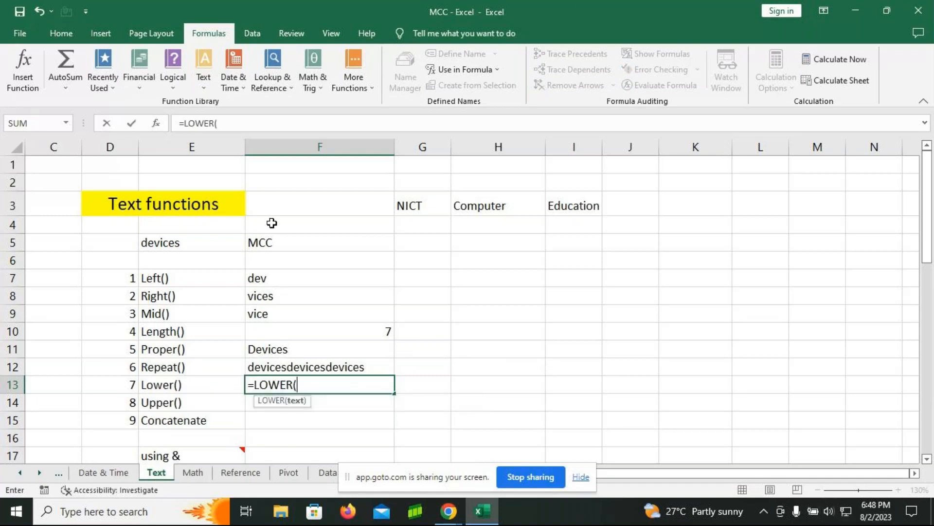
left_click(272, 242)
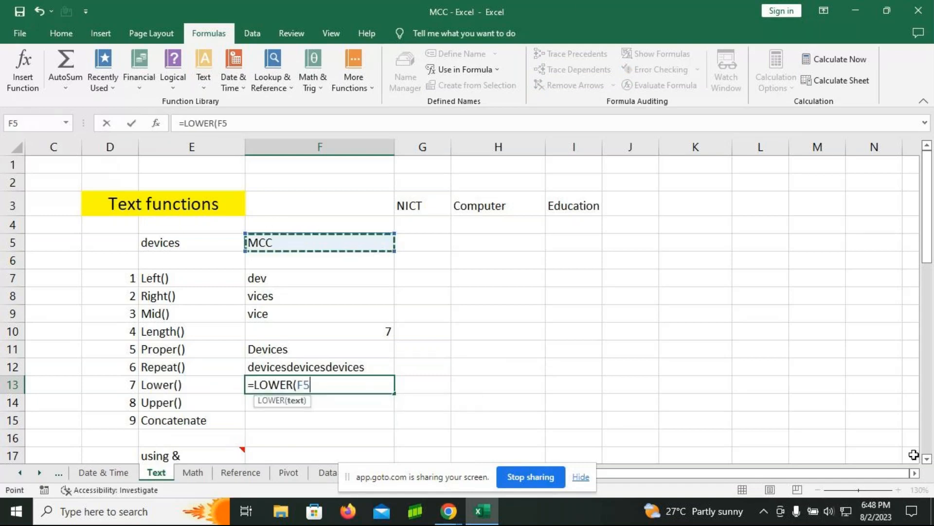
type(")")
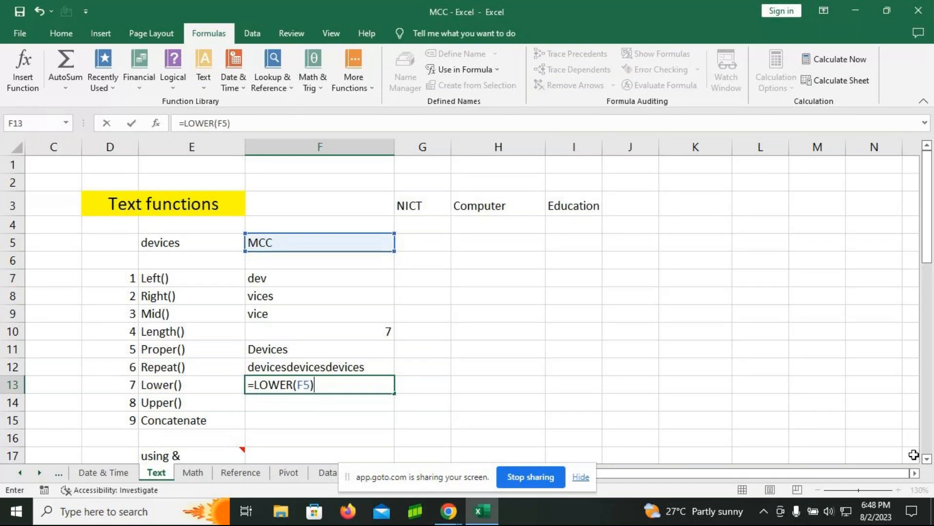
key("Return")
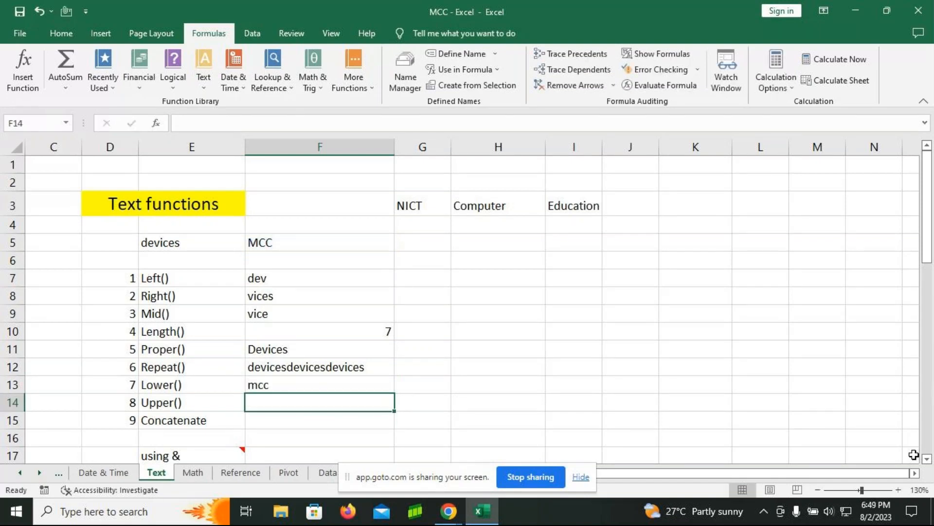
Step: Enter the formula =UPPER(E5) in cell F14 beside Upper() to convert the word in E5 to uppercase
type("=upper")
key("Tab")
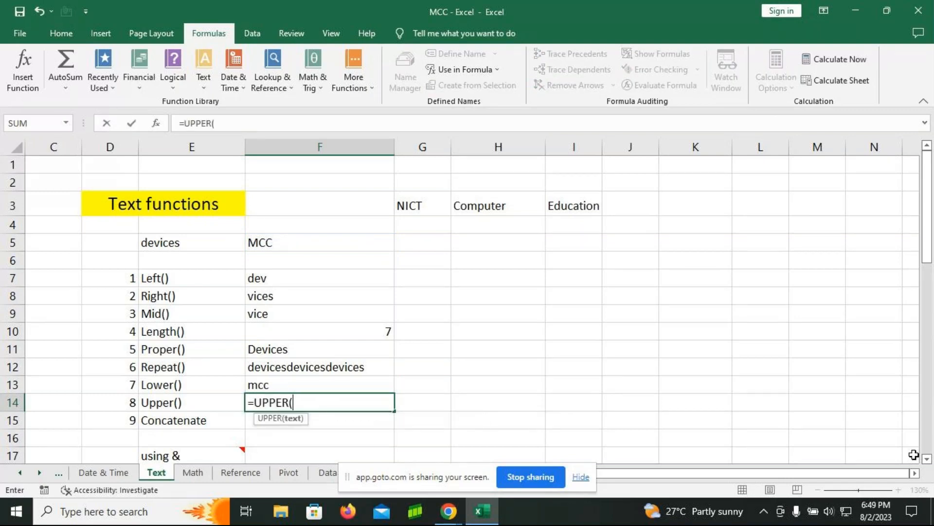
left_click(213, 243)
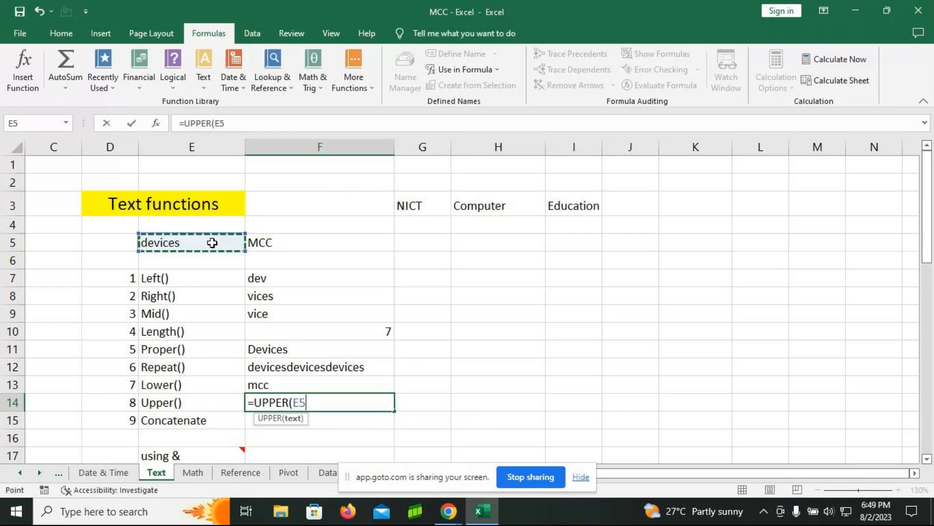
type(")")
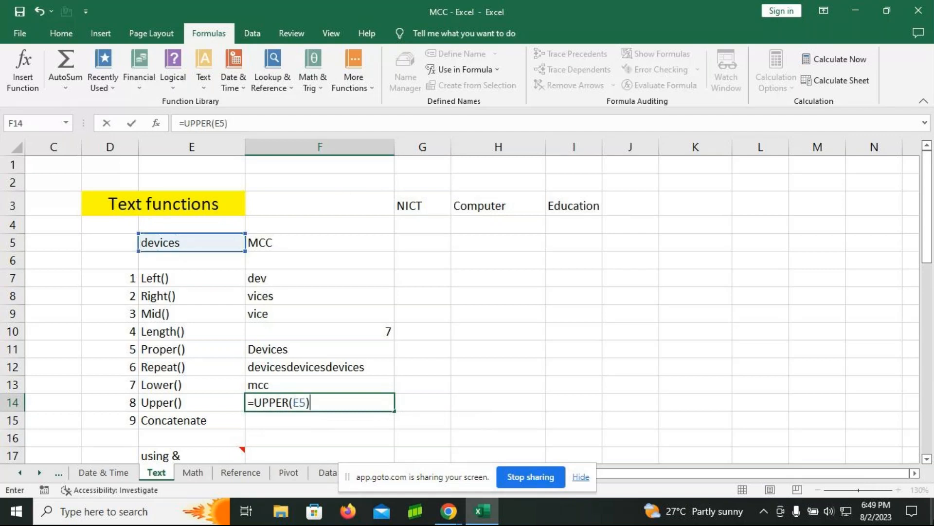
key("Return")
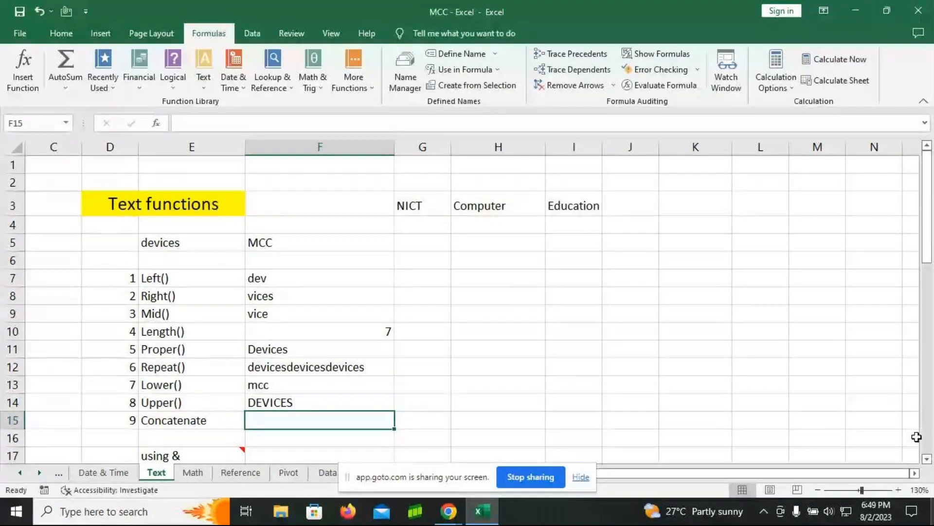
Step: Examine the source words NICT, Computer and Education in G3, H3 and I3, and return to cell F15
left_click(417, 205)
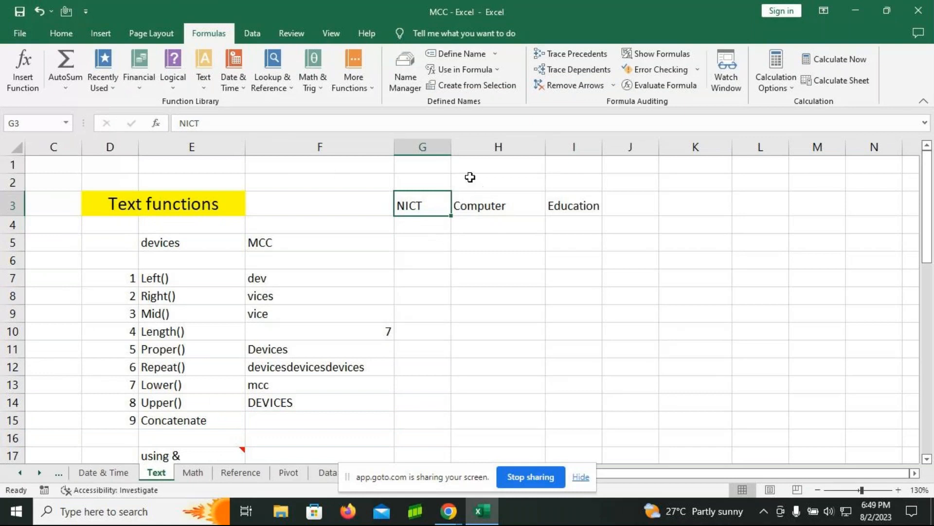
left_click(476, 206)
left_click(577, 206)
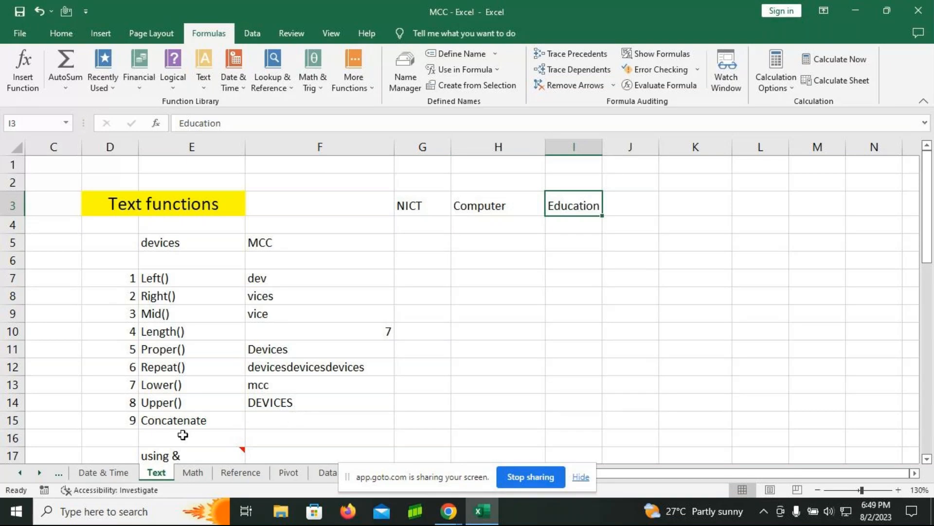
left_click(302, 422)
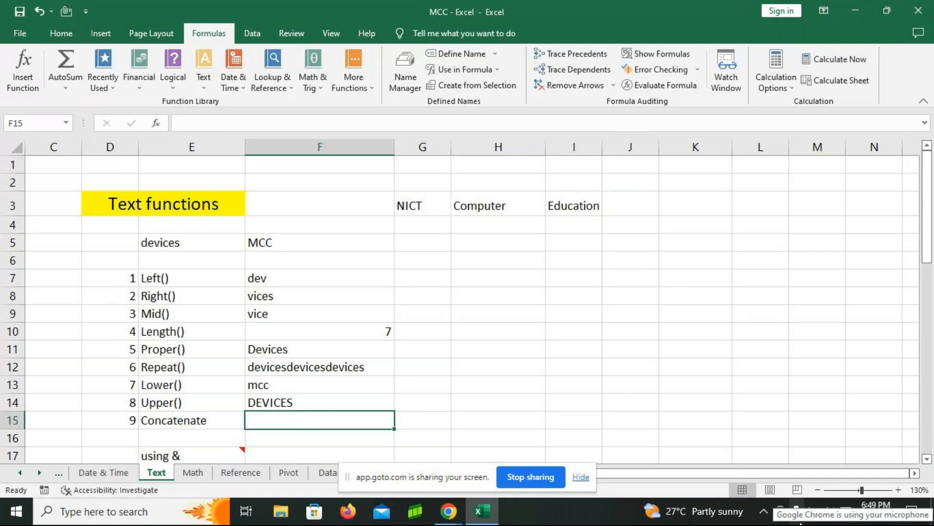
type("conca")
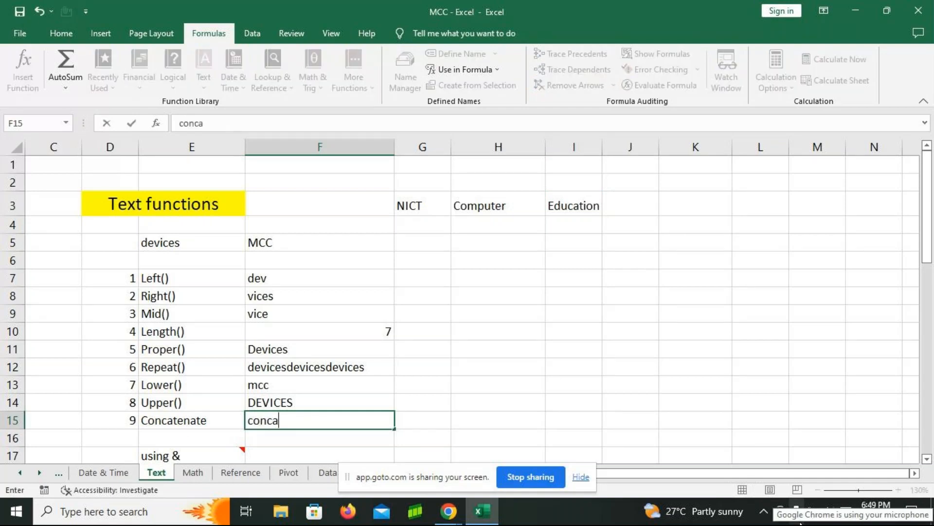
type("tente")
key("Tab")
key("Left")
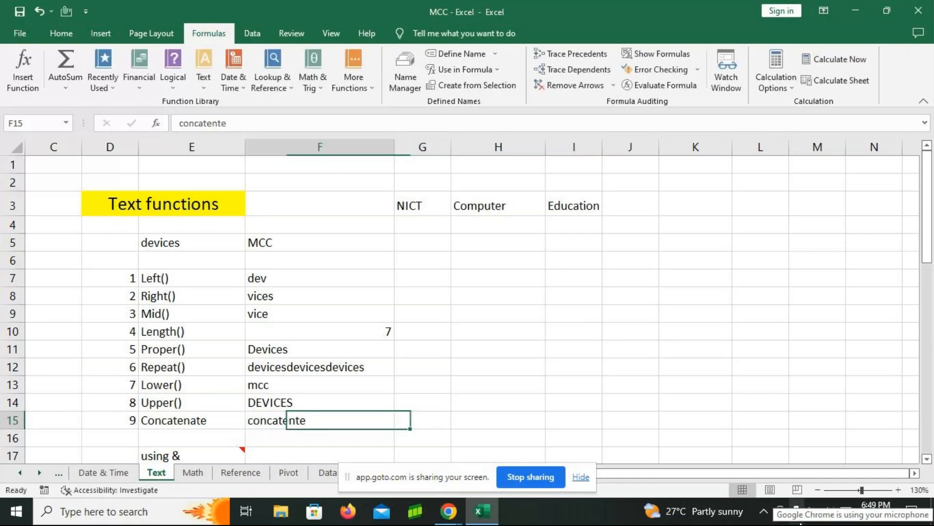
Step: Enter the formula =CONCATENATE(G3,H3,I3) in cell F15 beside Concatenate to join the three words without spaces
type("=co")
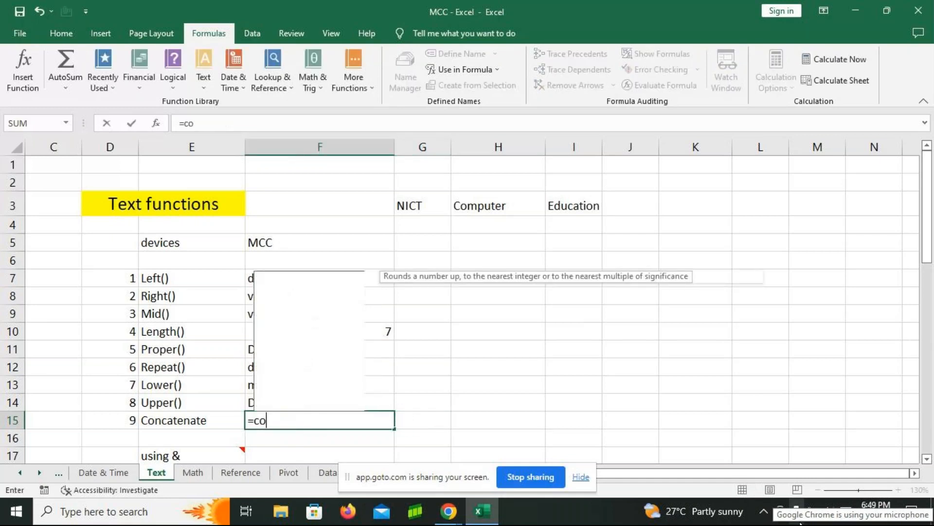
type("nc")
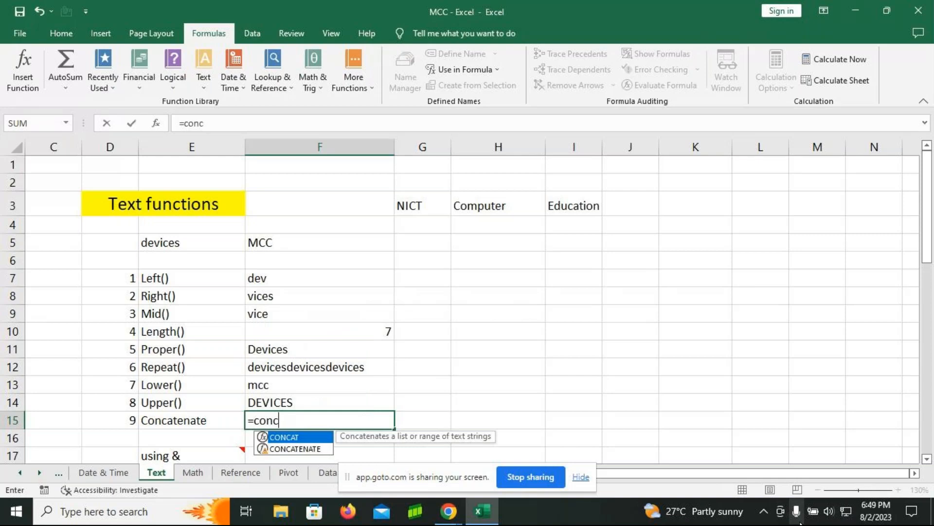
key("Down")
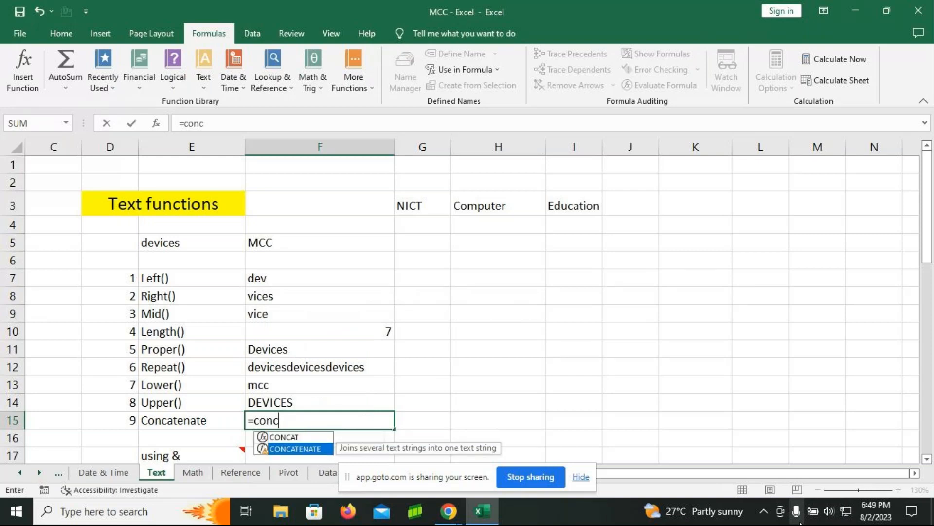
key("Tab")
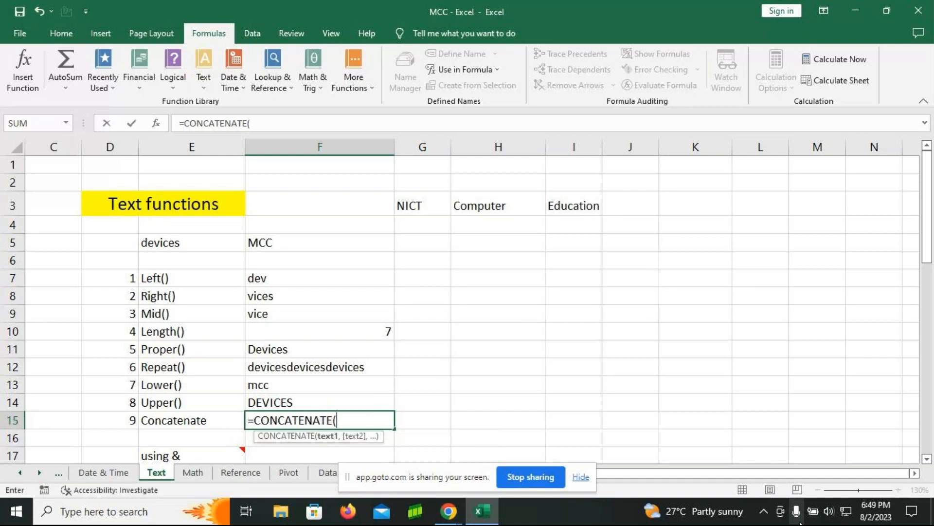
left_click(403, 204)
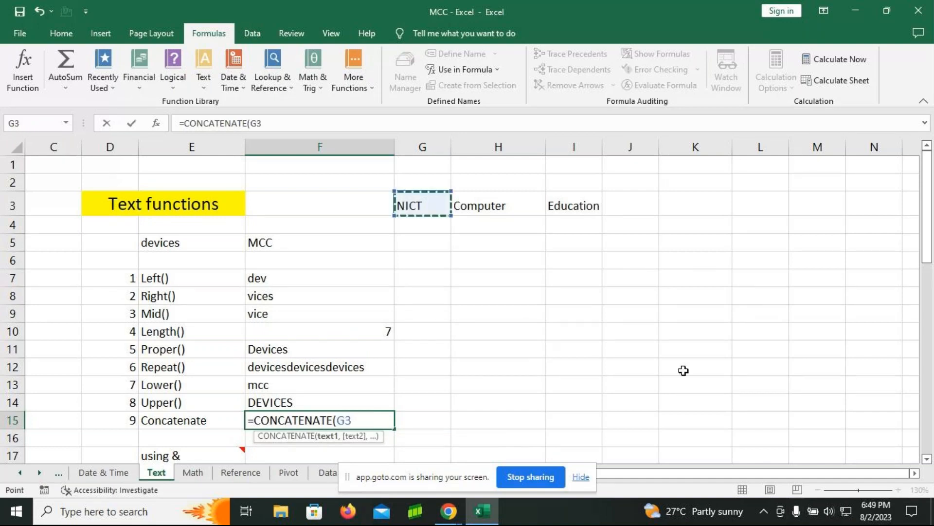
type(",")
left_click(497, 203)
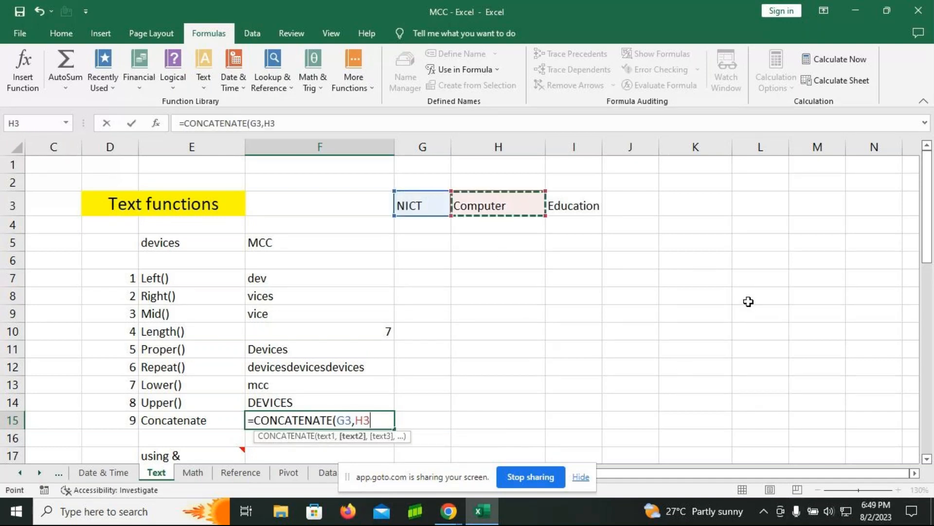
type(",")
left_click(575, 205)
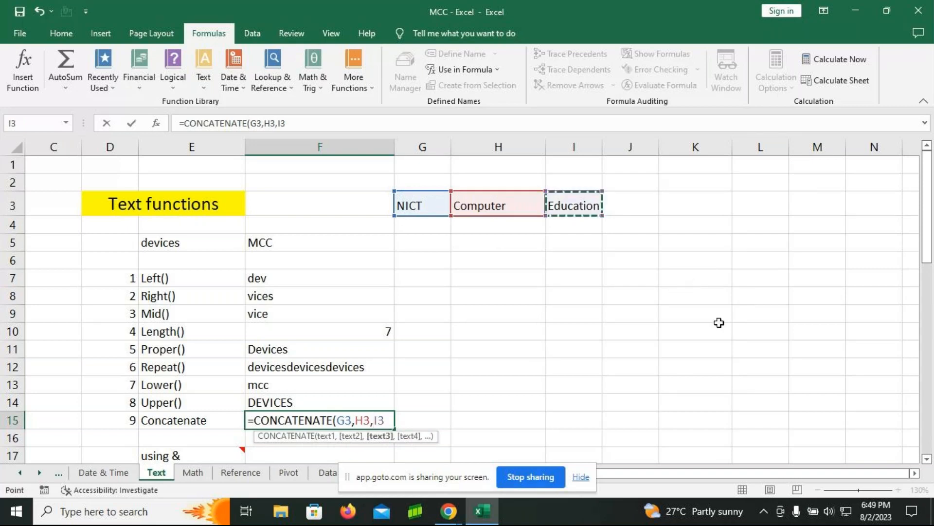
type(")")
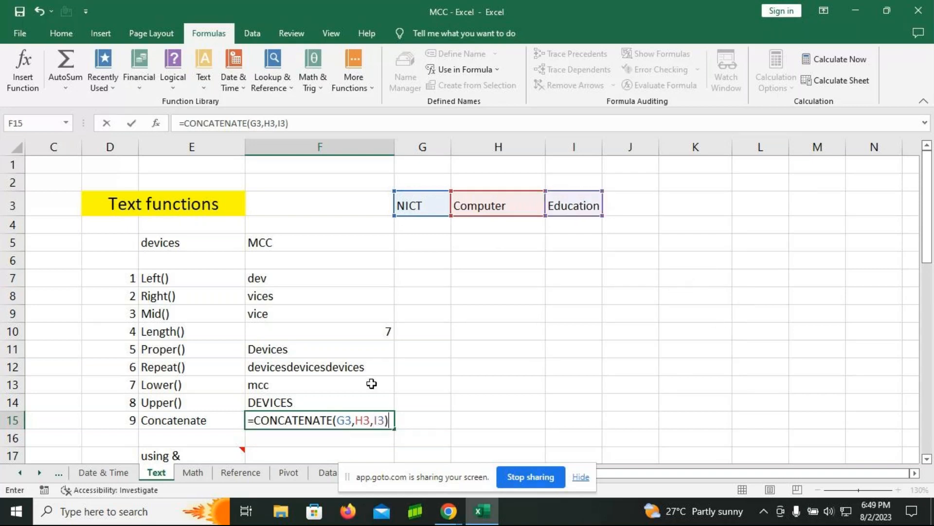
key("Return")
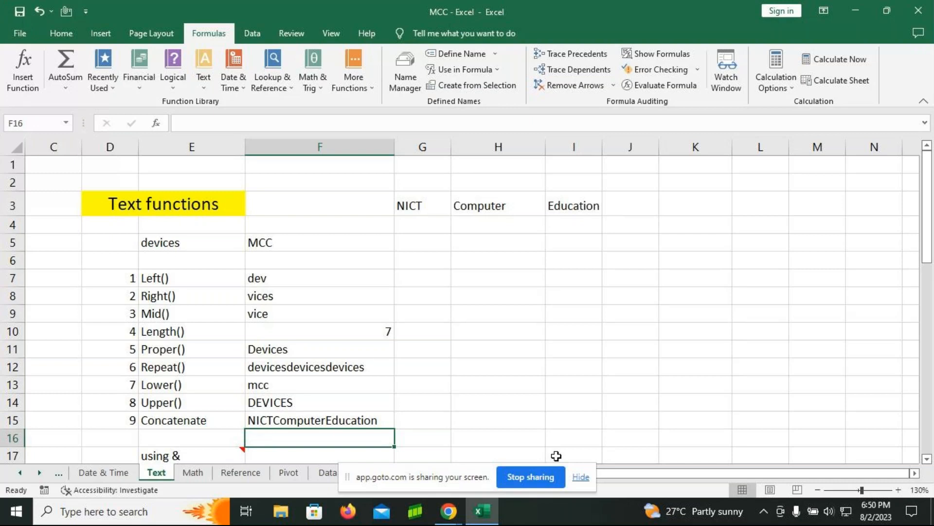
Step: Enter the formula =CONCATENATE(G3," ",H3," ",I3) in cell F16 to join the three words with spaces between them
type("=")
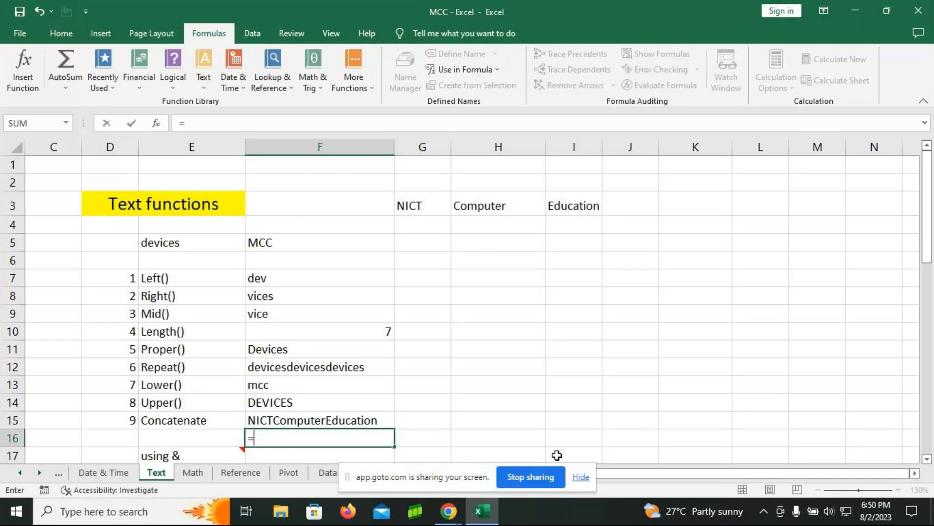
type("concate")
key("Tab")
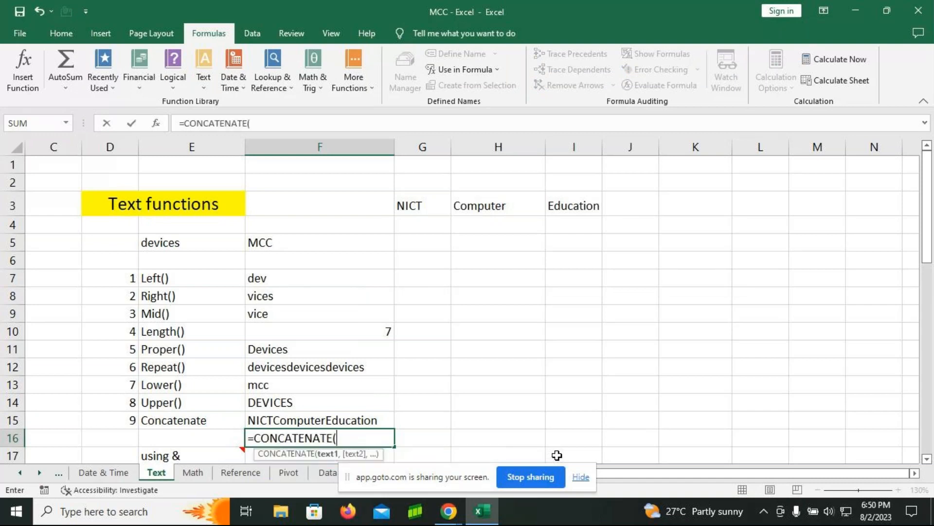
left_click(420, 206)
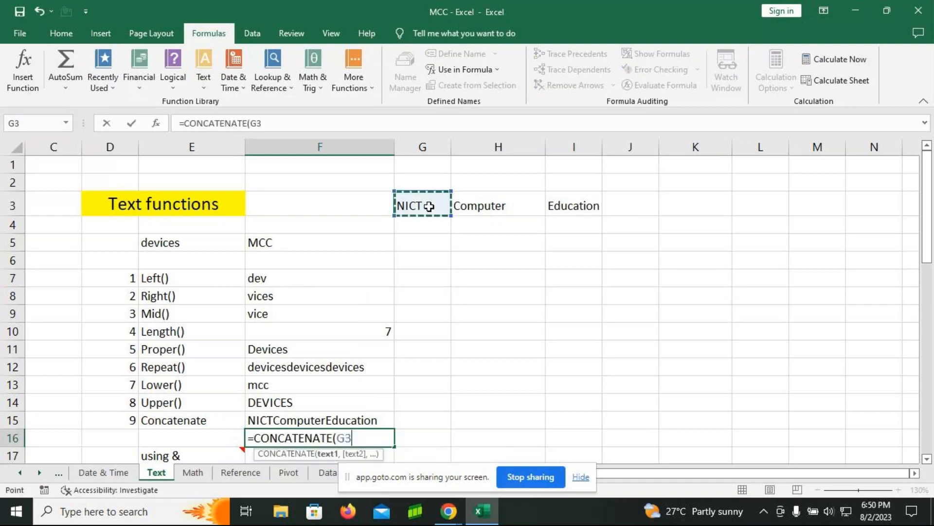
type(",")
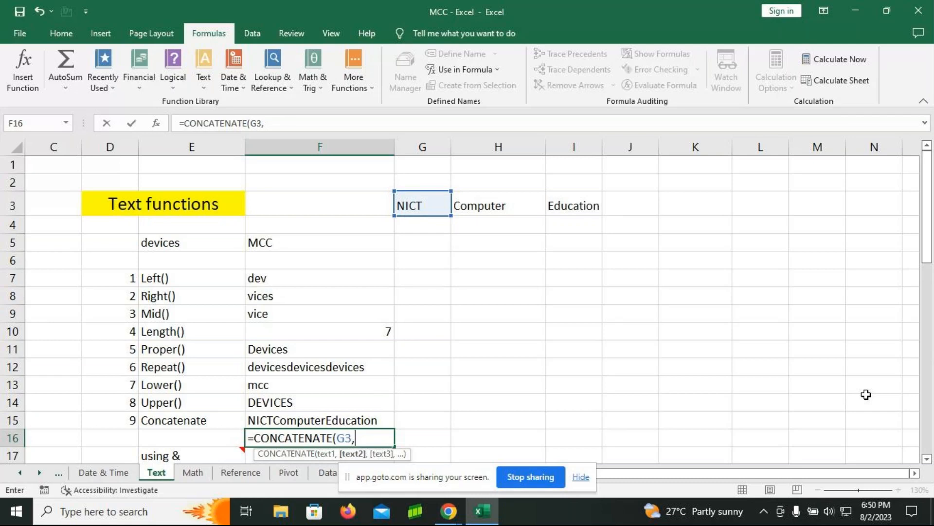
type("\" \",")
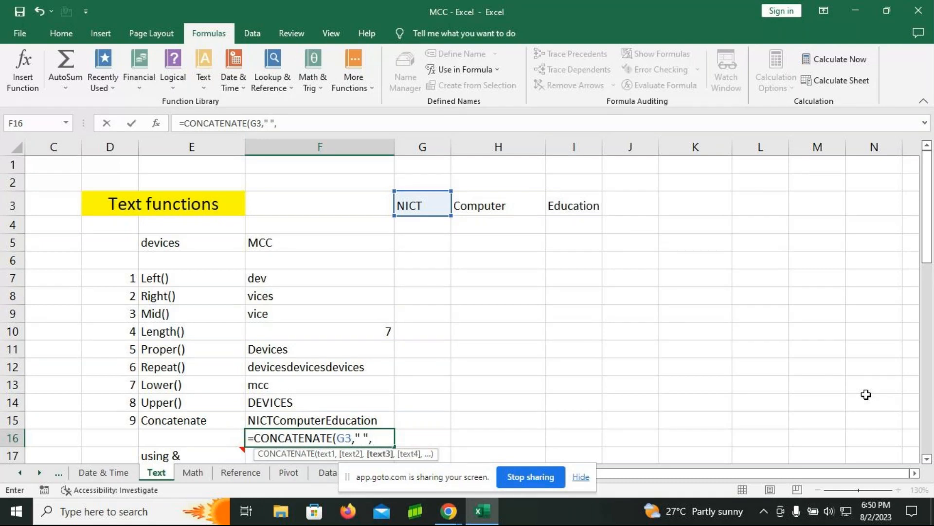
left_click(495, 204)
type(",\" \",")
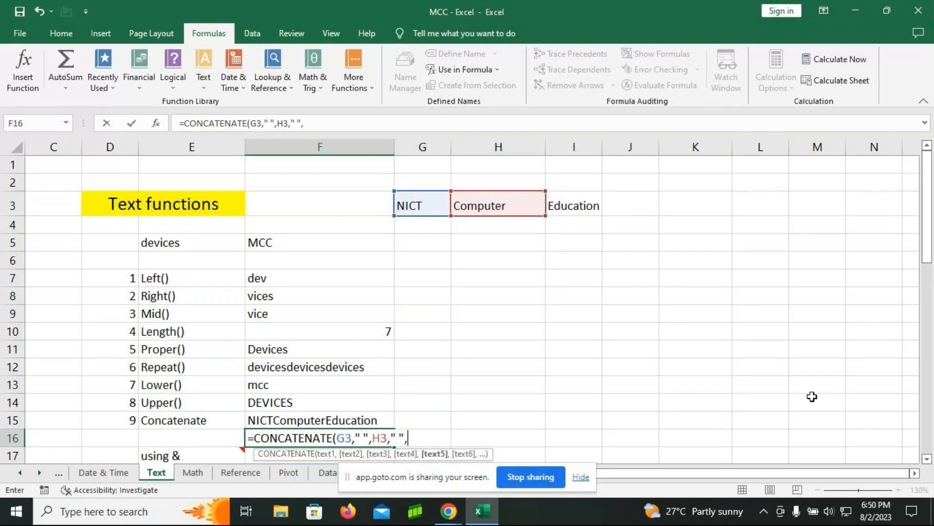
left_click(568, 210)
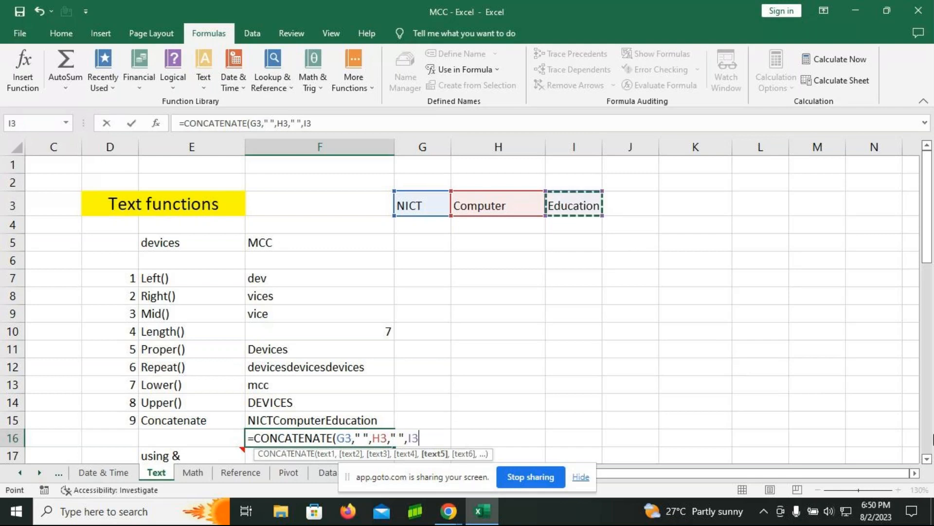
type(")")
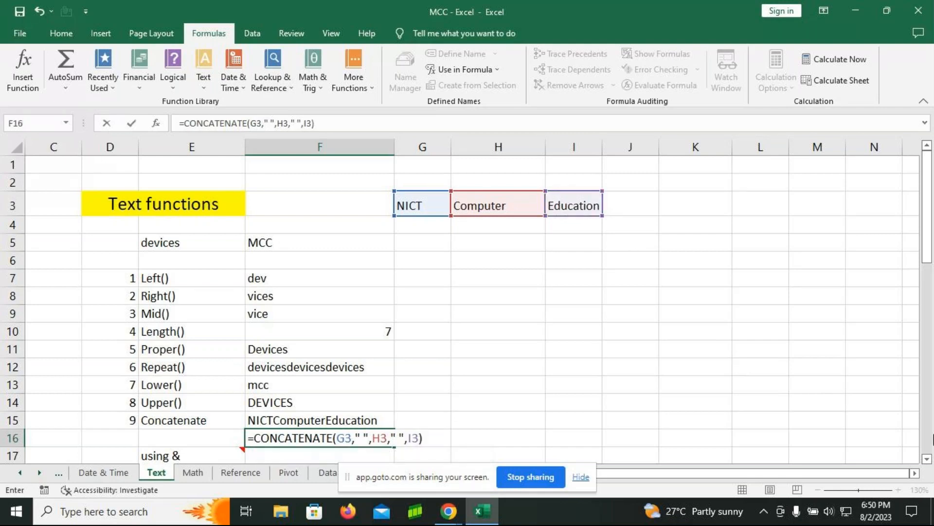
key("Return")
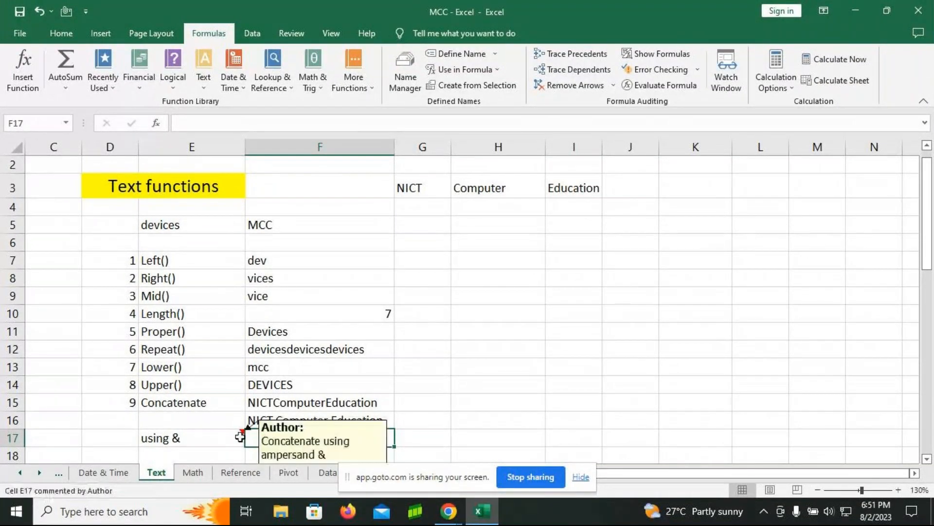
Step: Enter the formula =G3&H3&I3 in cell F17 beside using & to join the three words without spaces
mouse_move(237, 374)
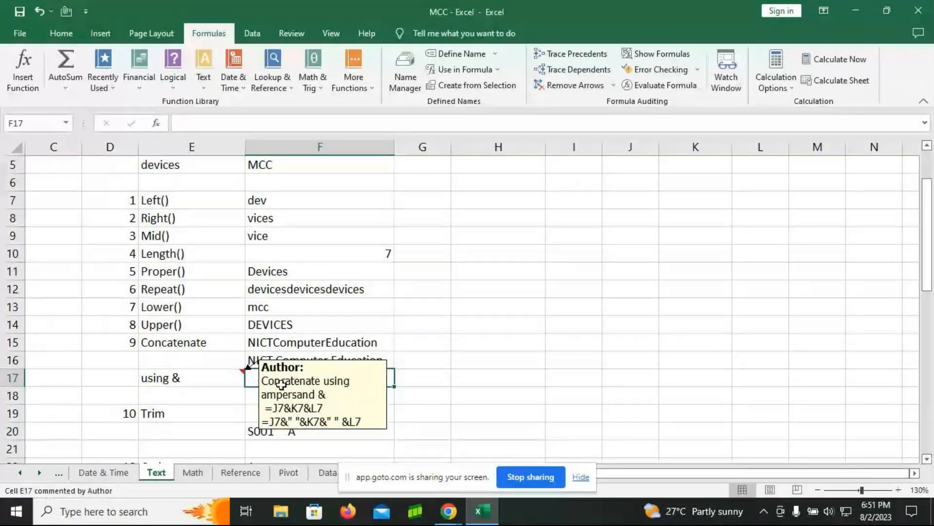
type("=")
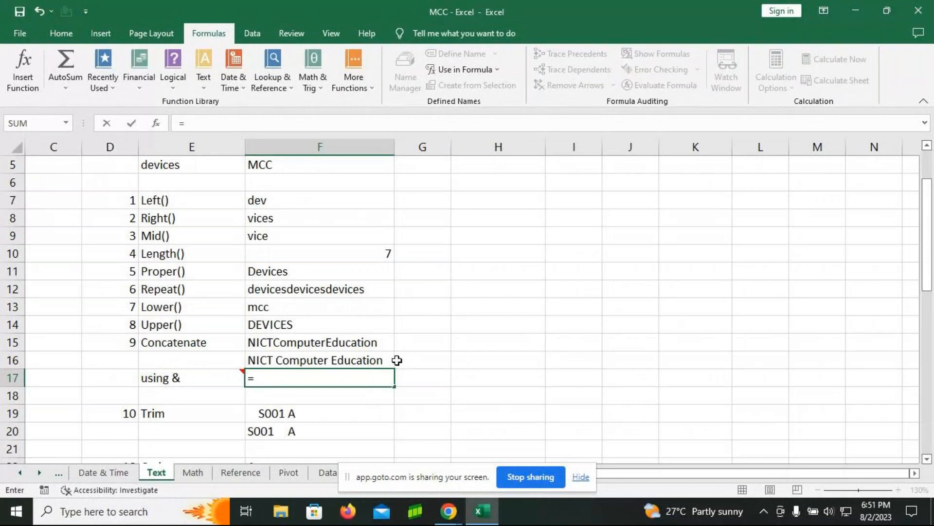
scroll(438, 302, "up", 1)
left_click(431, 189)
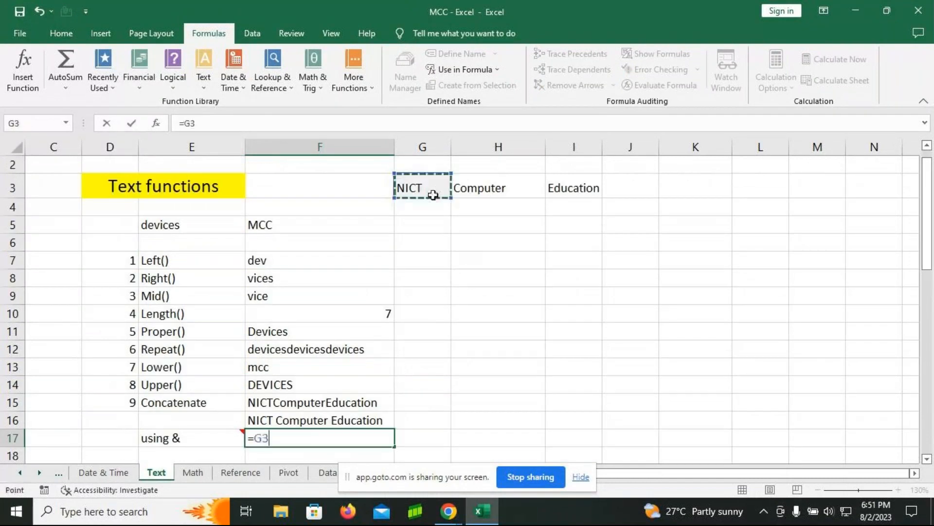
type("&")
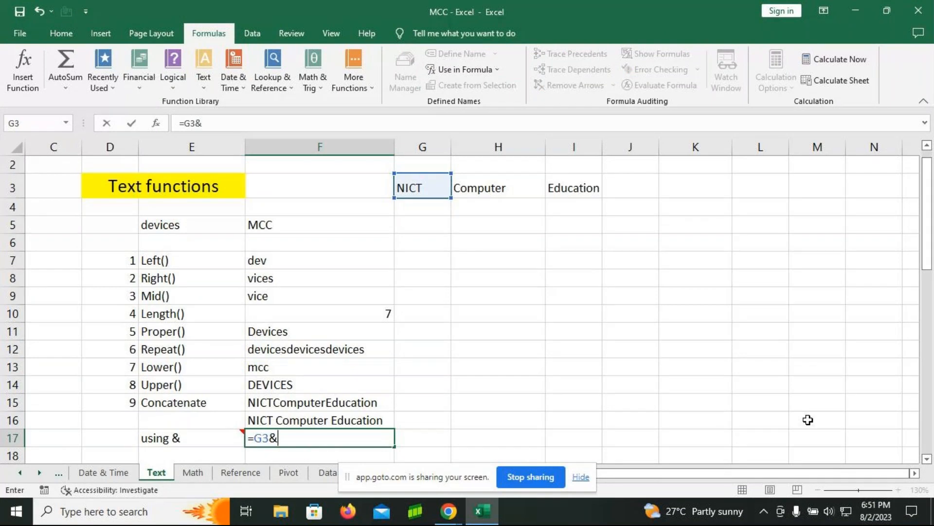
left_click(484, 186)
type("&")
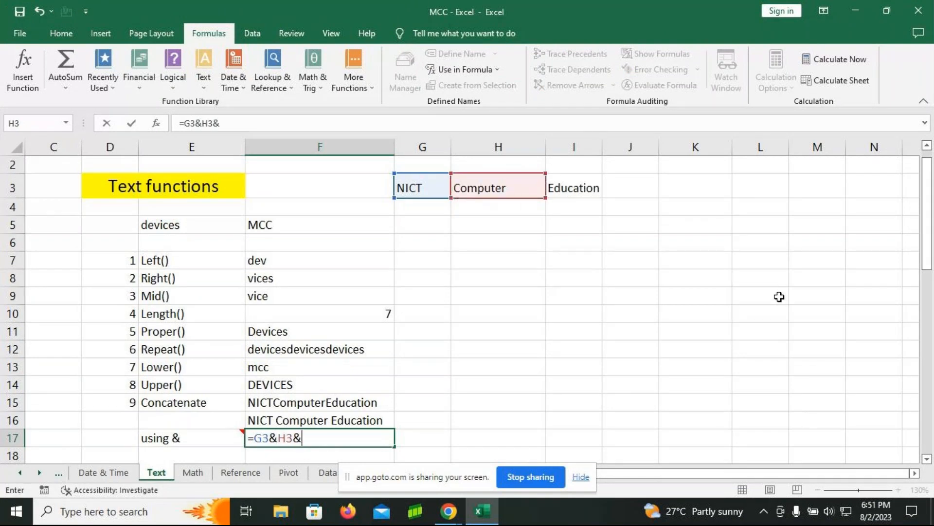
left_click(579, 186)
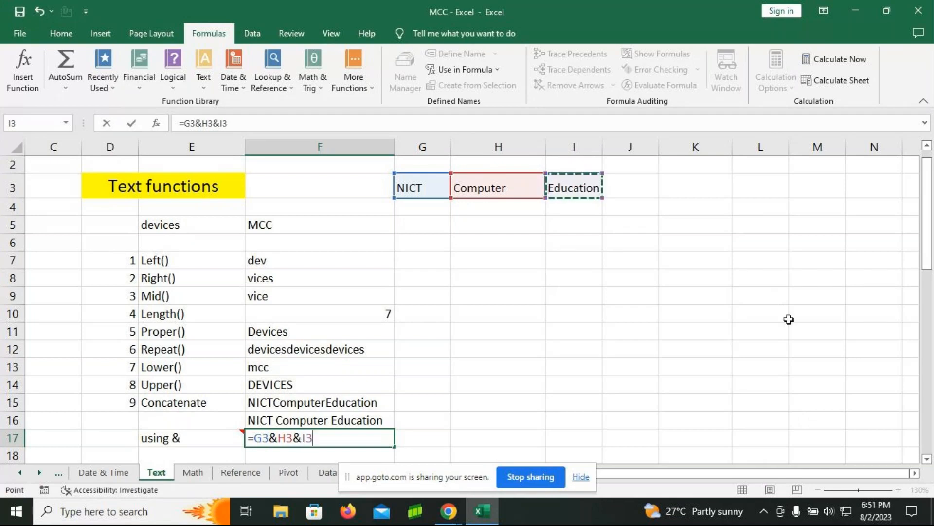
key("Return")
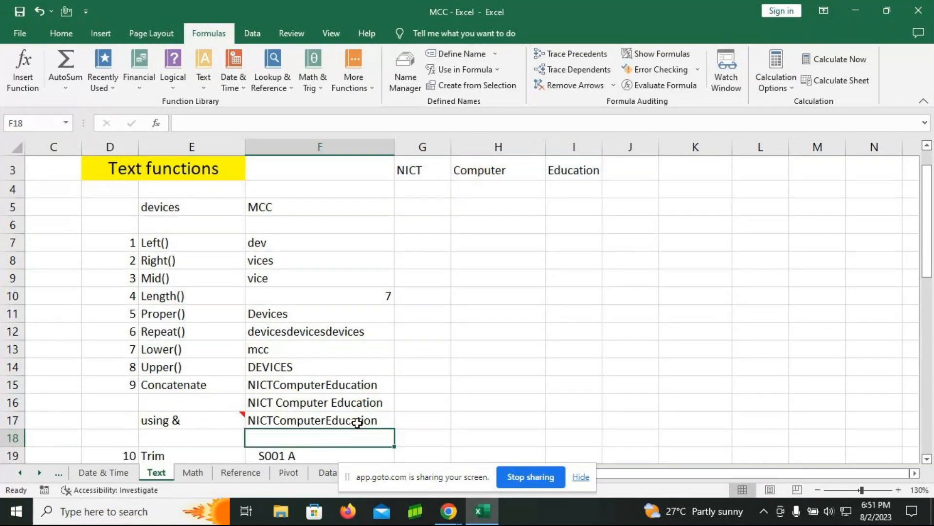
Step: Enter the formula =G3&" "&H3&" "&I3 in cell F18 to join the three words with spaces between them
type("=")
left_click(411, 173)
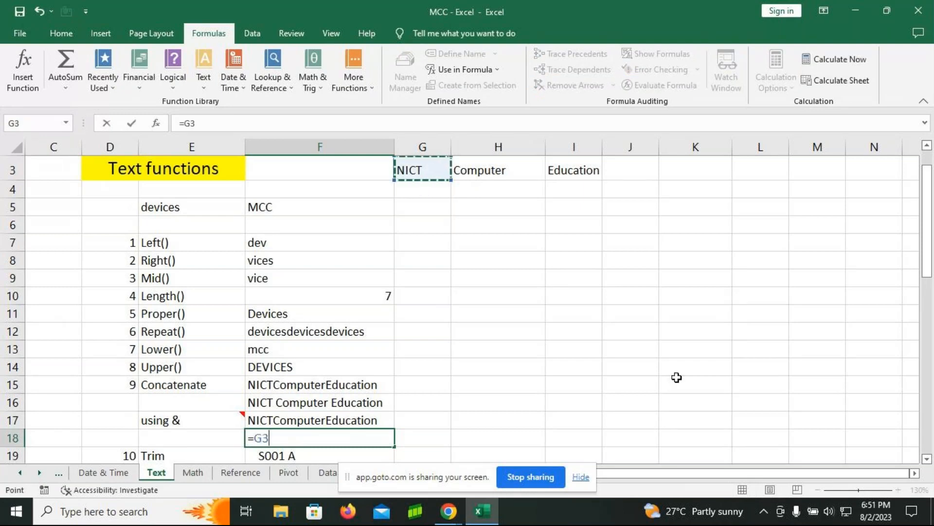
type("&\" \"")
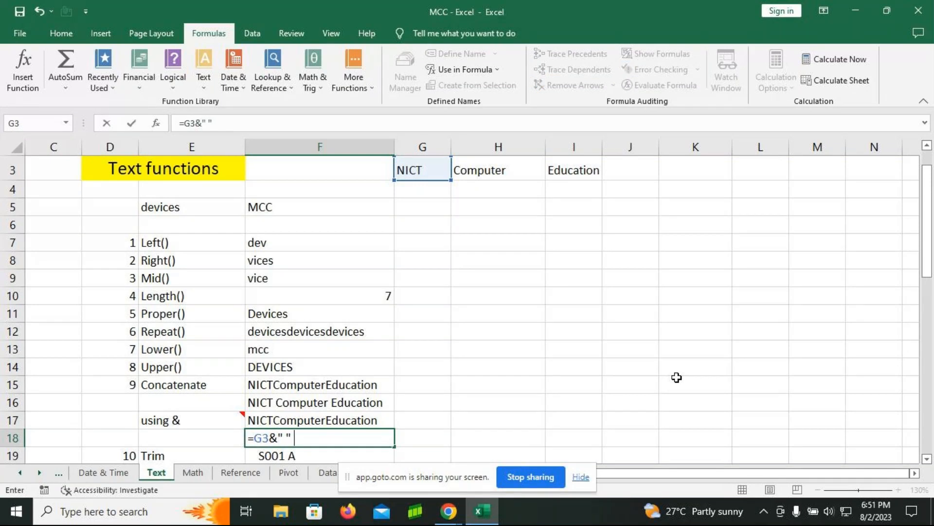
key("BackSpace")
type("&")
left_click(495, 174)
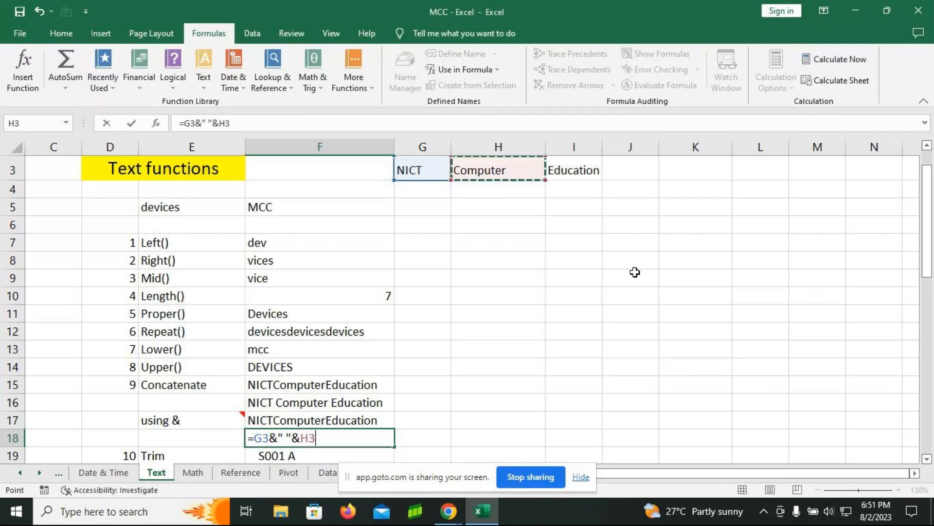
type("\" ")
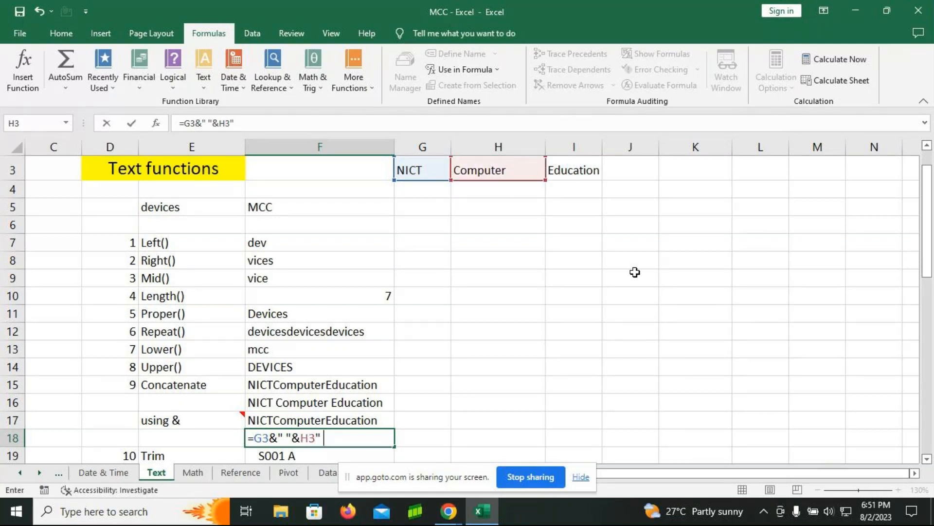
type("\"")
type("&")
left_click(314, 441)
type("&")
left_click(597, 168)
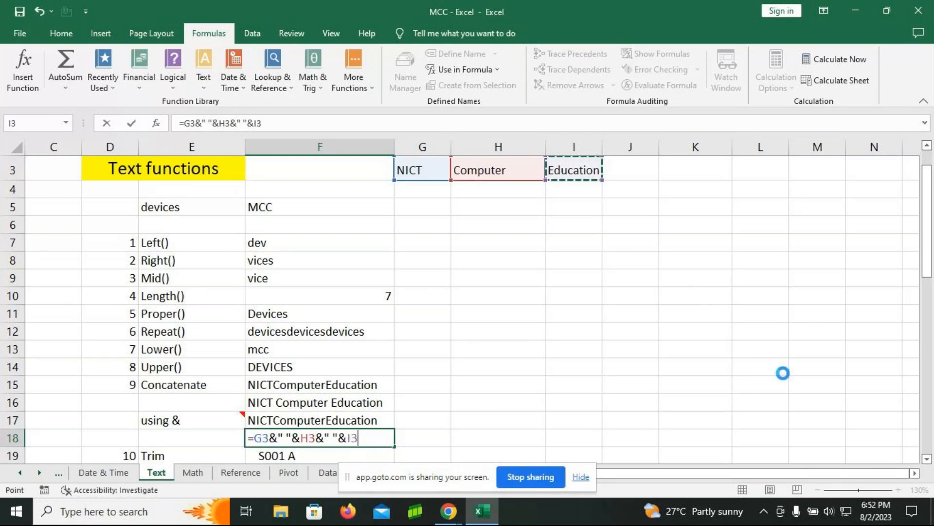
key("Return")
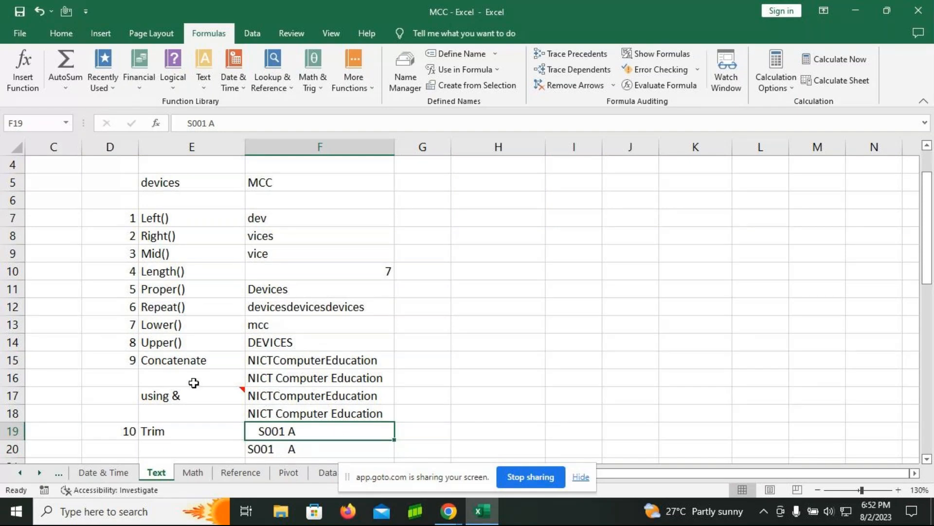
Step: Enter the formula =TRIM(F19) in cell G19 to remove the leading spaces from the text in F19
mouse_move(178, 403)
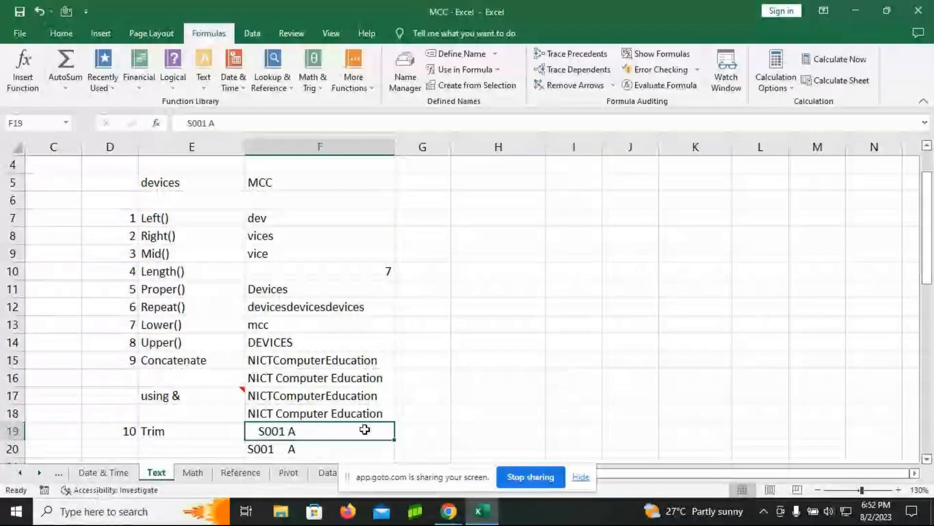
scroll(312, 431, "down", 1)
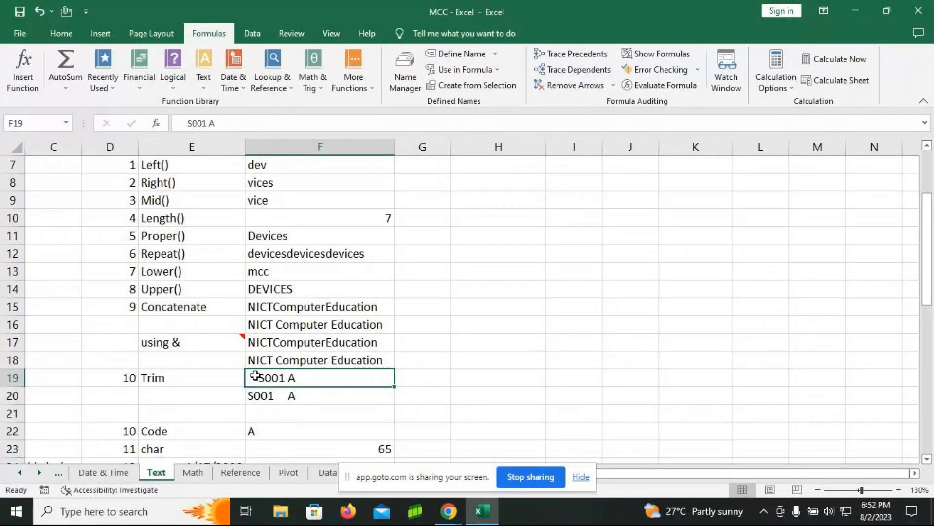
left_click(419, 377)
type("=trim")
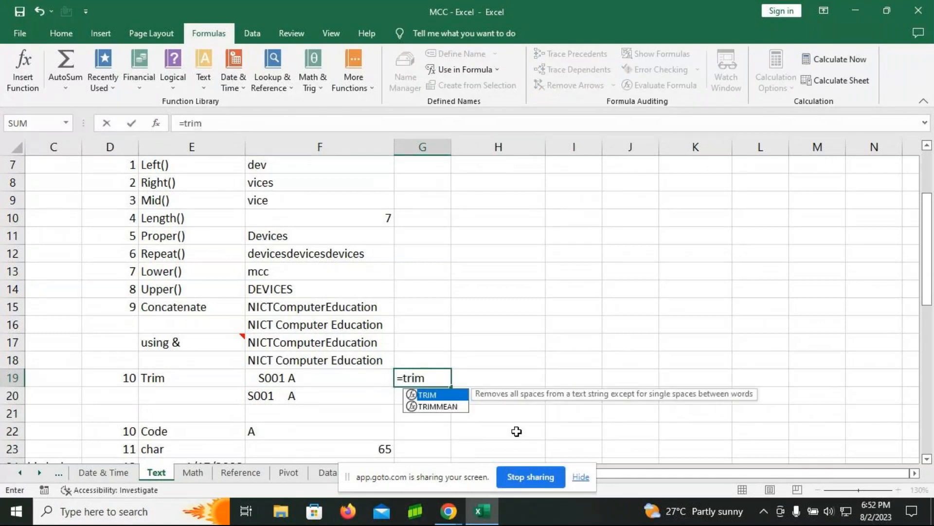
key("Tab")
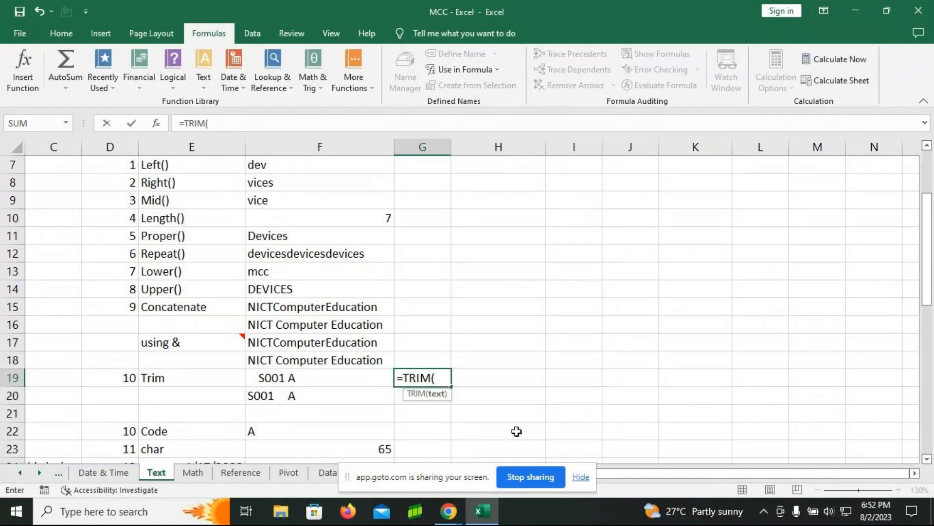
left_click(291, 380)
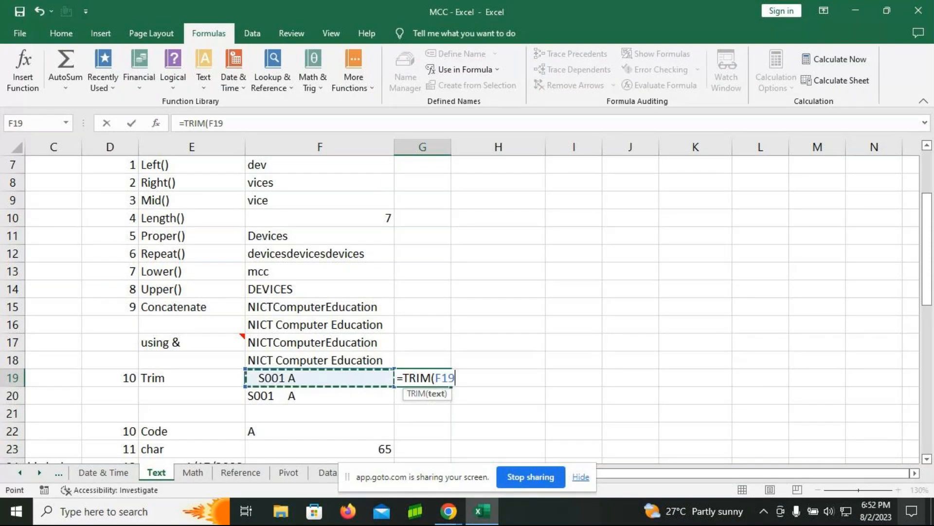
type(")")
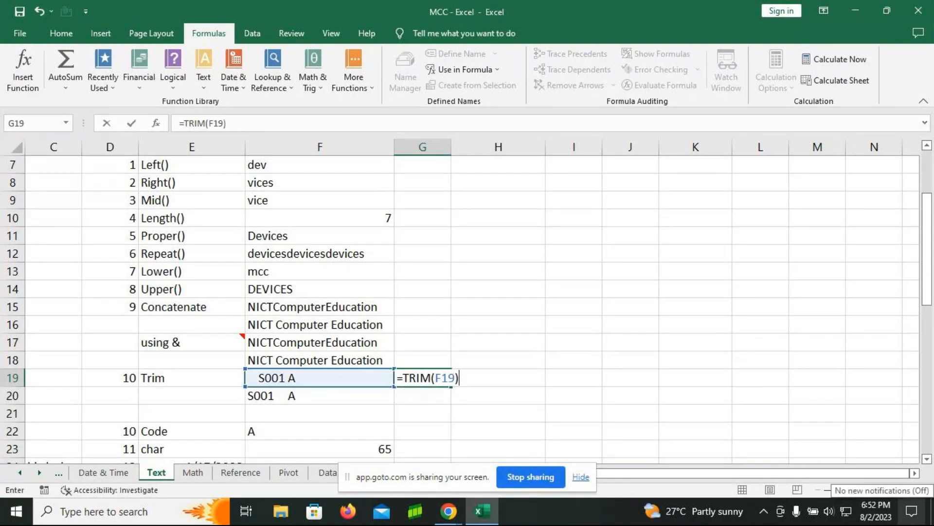
key("Return")
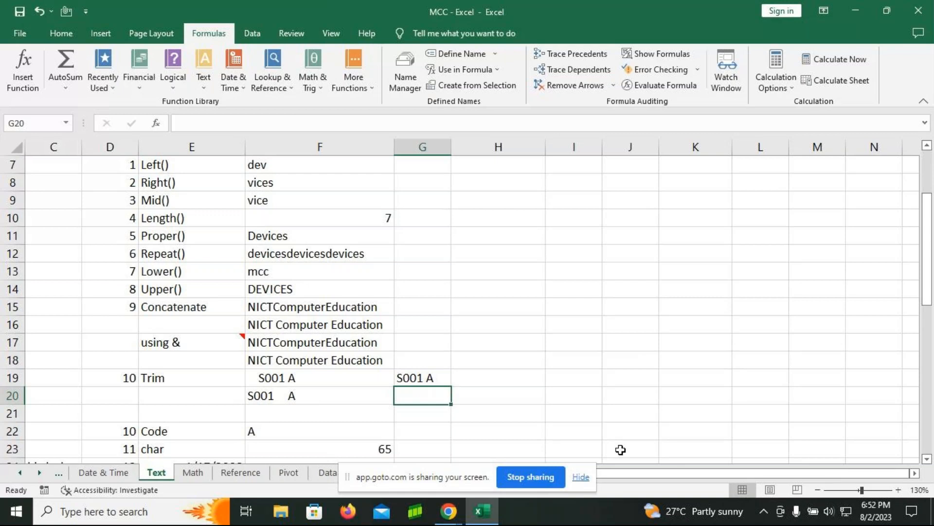
Step: Enter the formula =TRIM(F20) in cell G20 to remove the extra inner spaces from the text in F20
type("=")
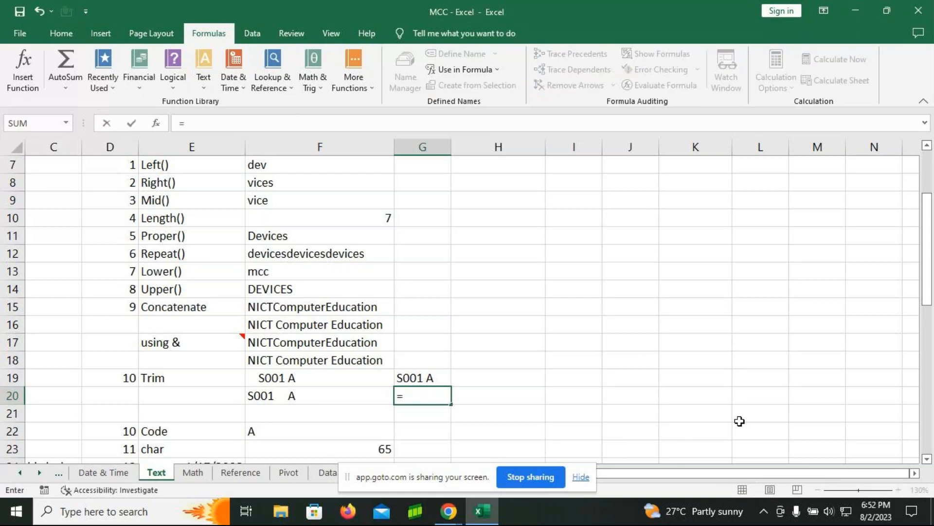
type("tri")
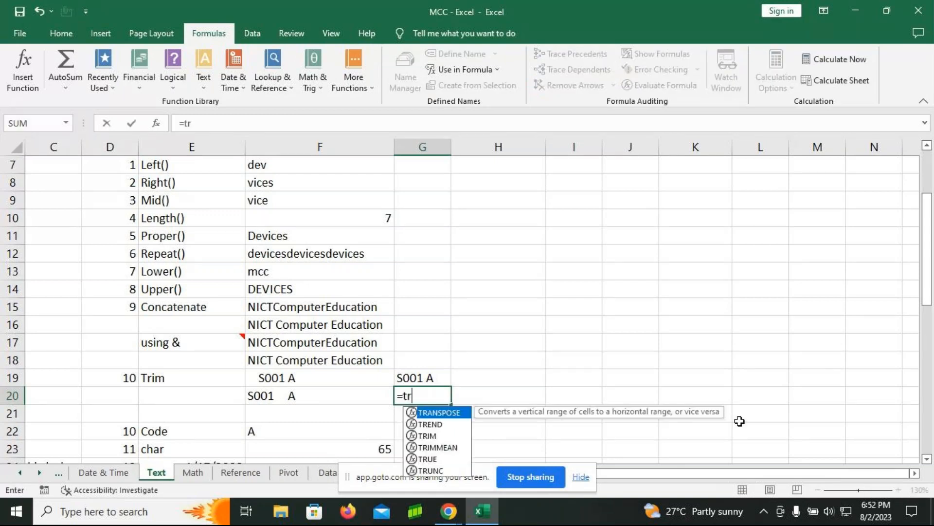
key("Tab")
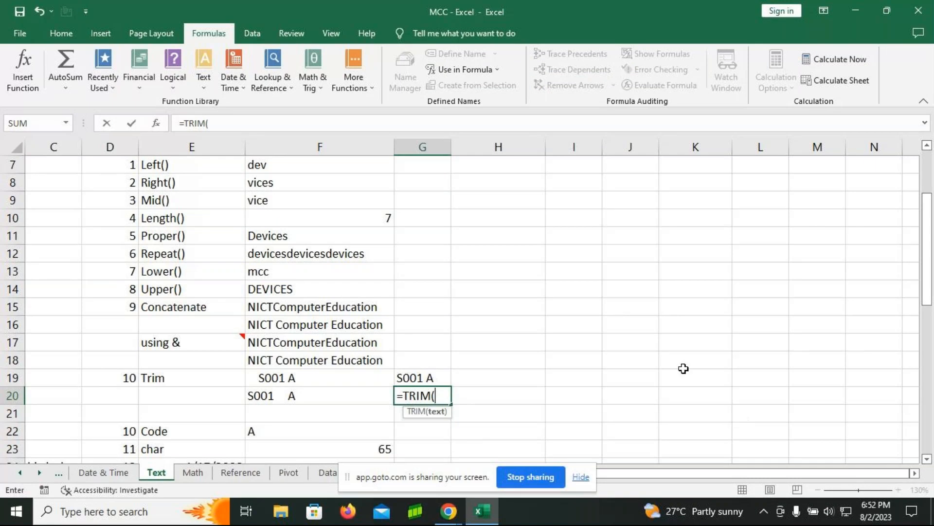
left_click(323, 394)
type(")")
key("Return")
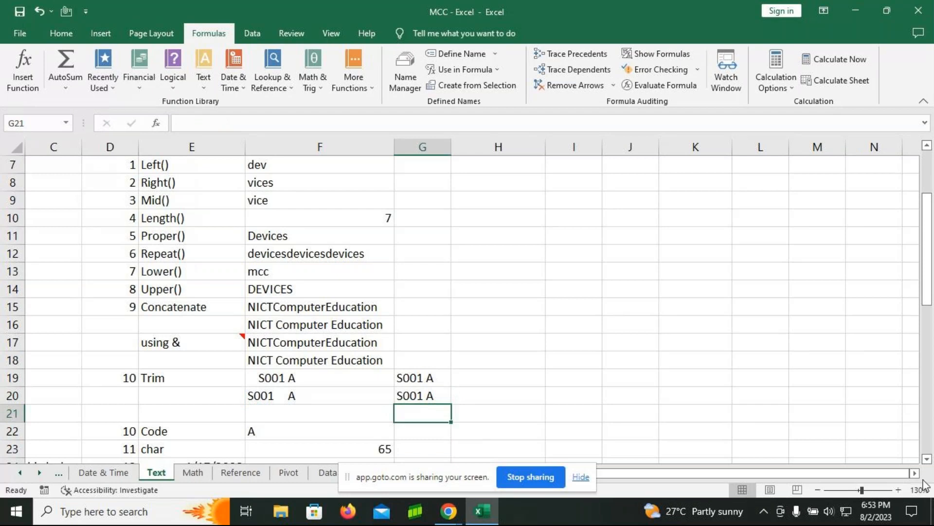
Step: Show the worksheet's formulas to review F12:G20, narrowing columns F and E, and switch back to displaying results
scroll(587, 334, "up", 1)
scroll(587, 335, "up", 2)
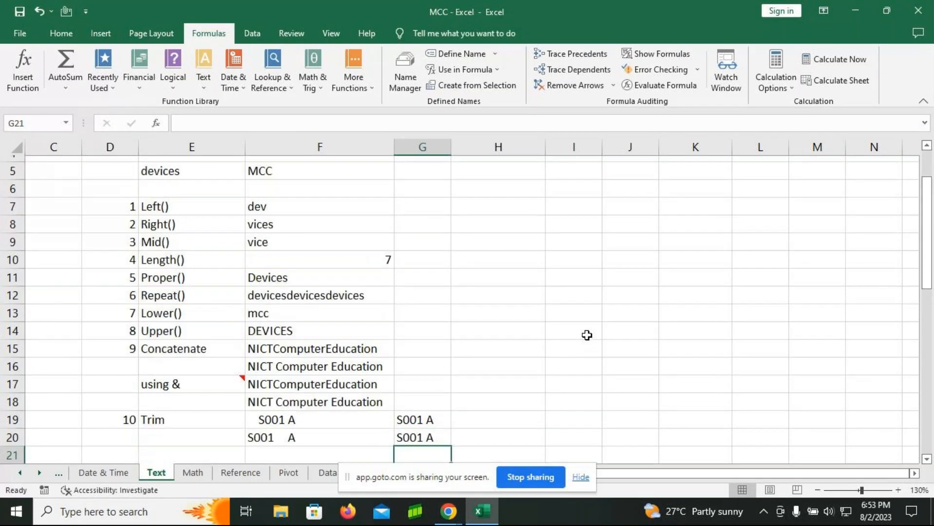
left_click(659, 58)
left_click_drag(486, 306, 808, 443)
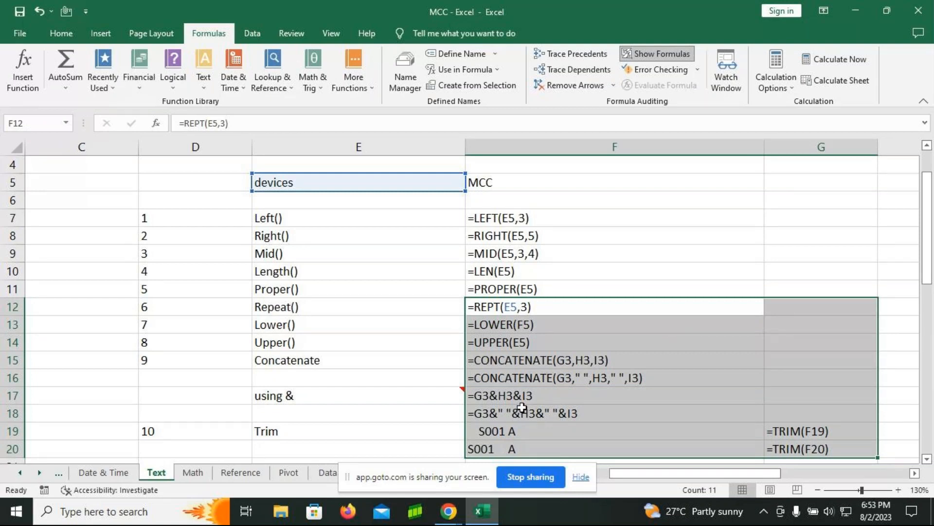
left_click_drag(764, 147, 711, 152)
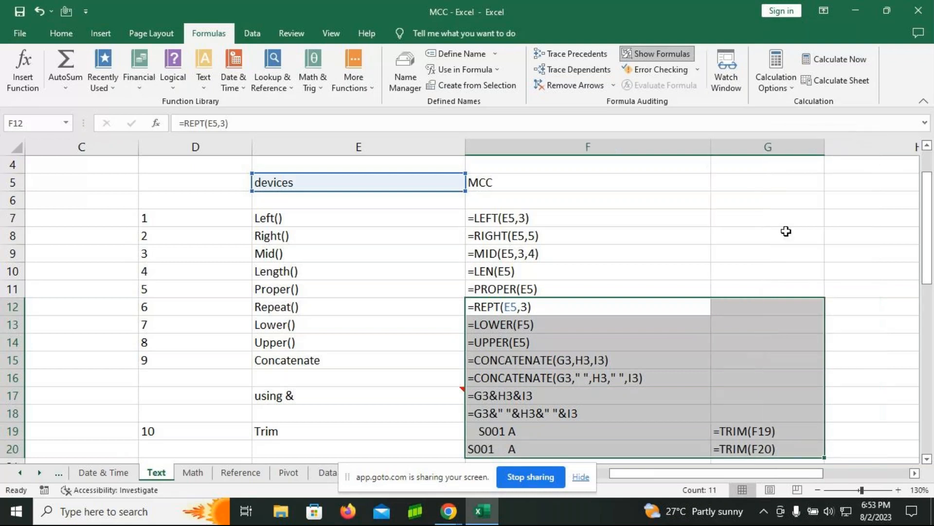
left_click_drag(466, 151, 391, 154)
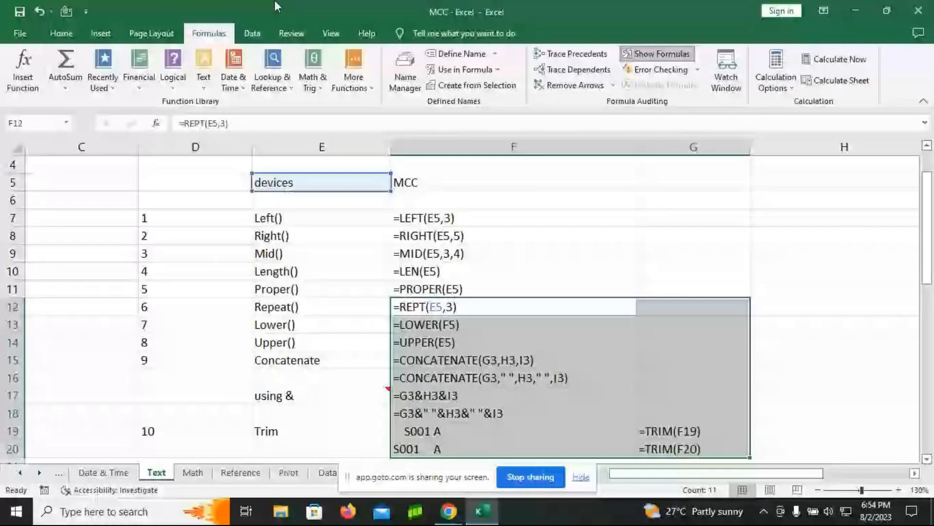
key("ctrl+grave")
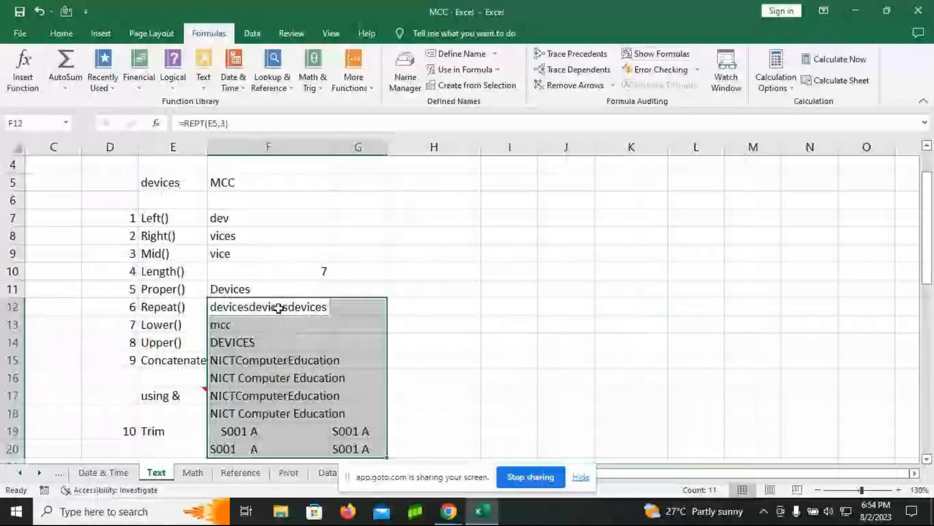
Step: Try the formula =REPT(E5," ",E5) in cell H12 to repeat the word with a space
left_click(435, 307)
type("=pe")
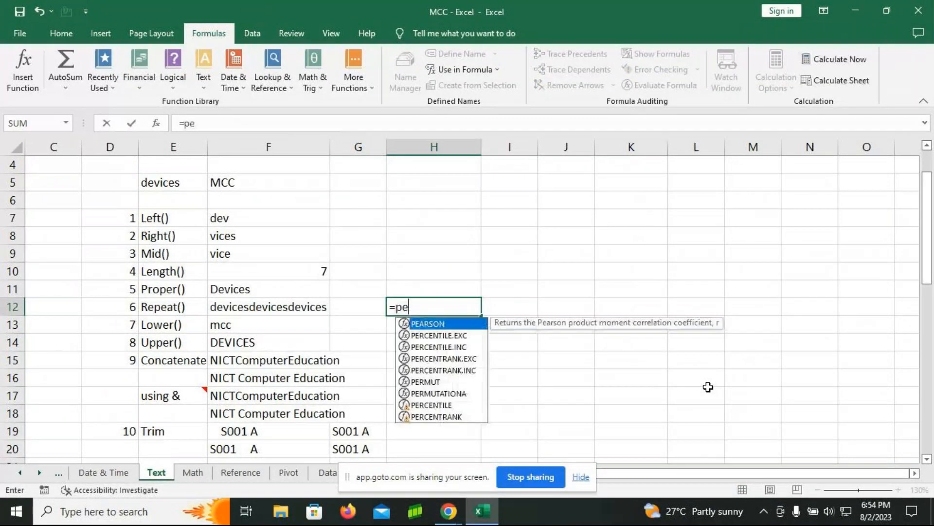
key("BackSpace")
key("BackSpace")
type("rept")
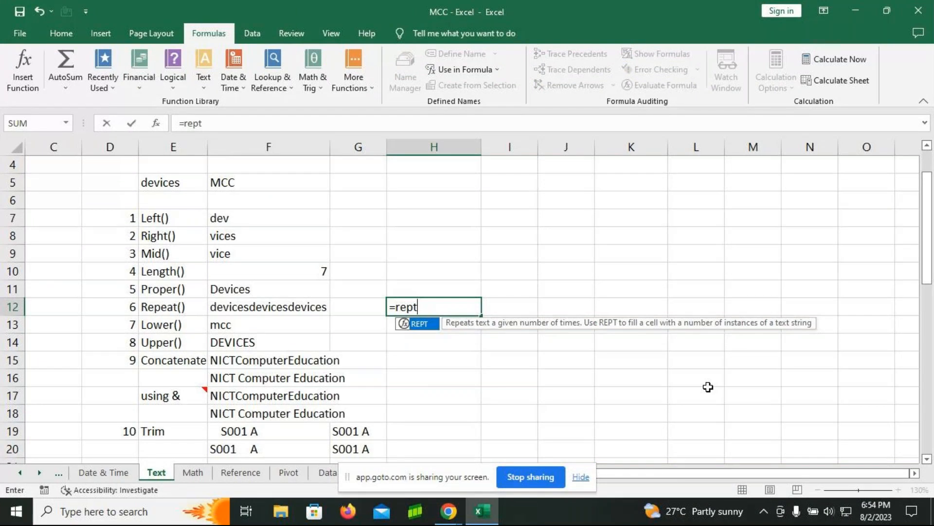
key("Tab")
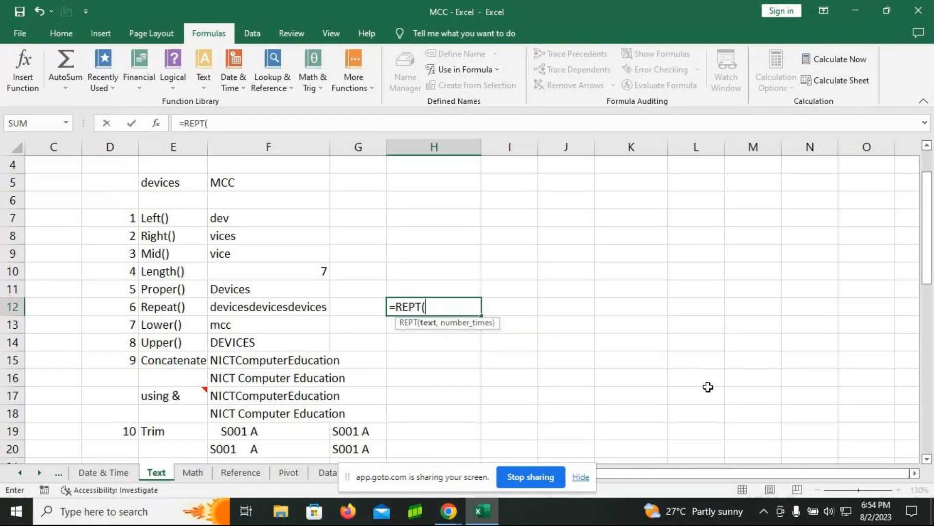
left_click(174, 182)
type(",")
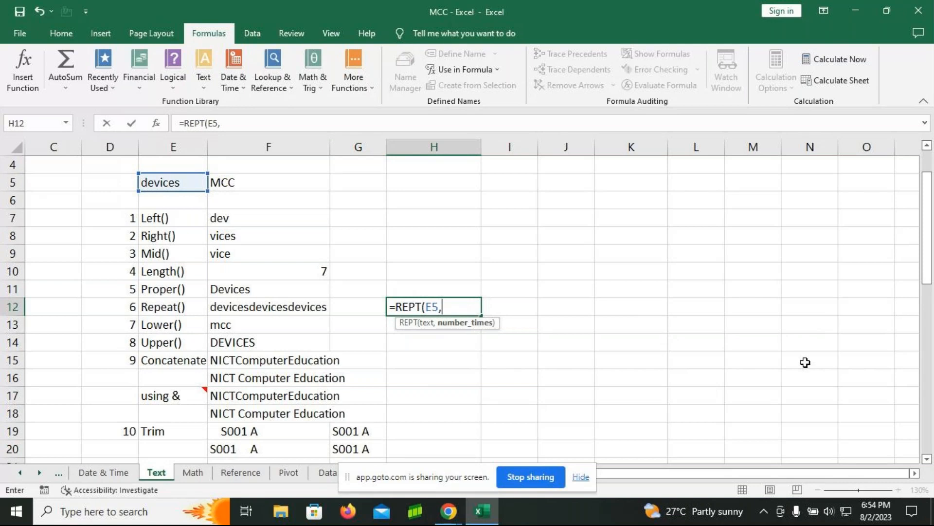
type("\" \",")
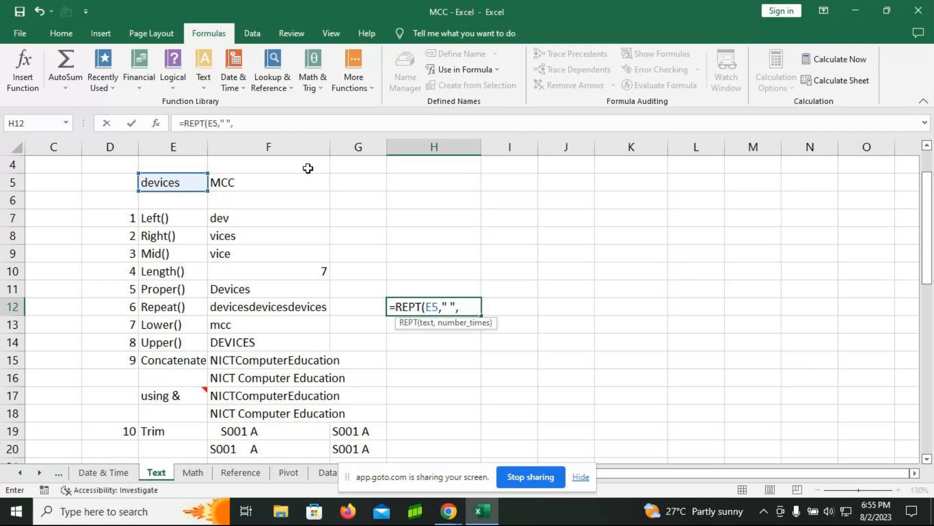
left_click(193, 185)
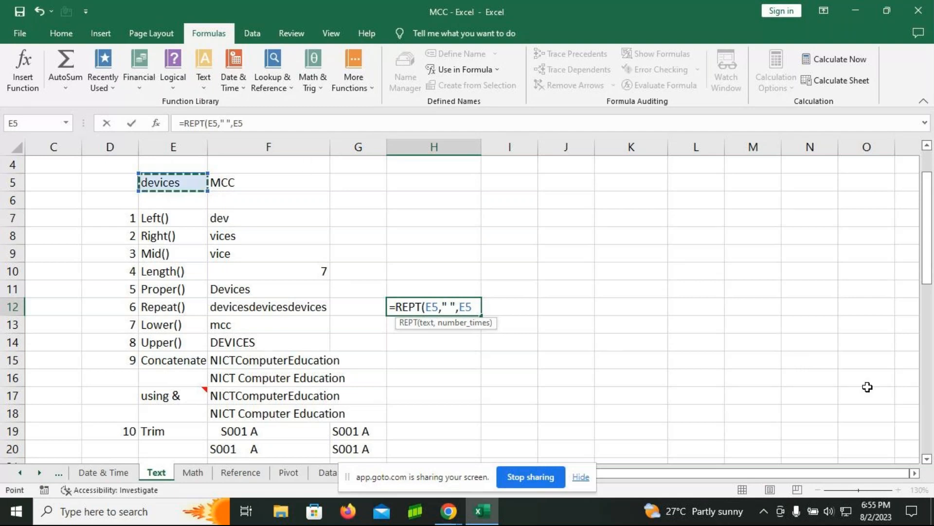
type(")")
key("Return")
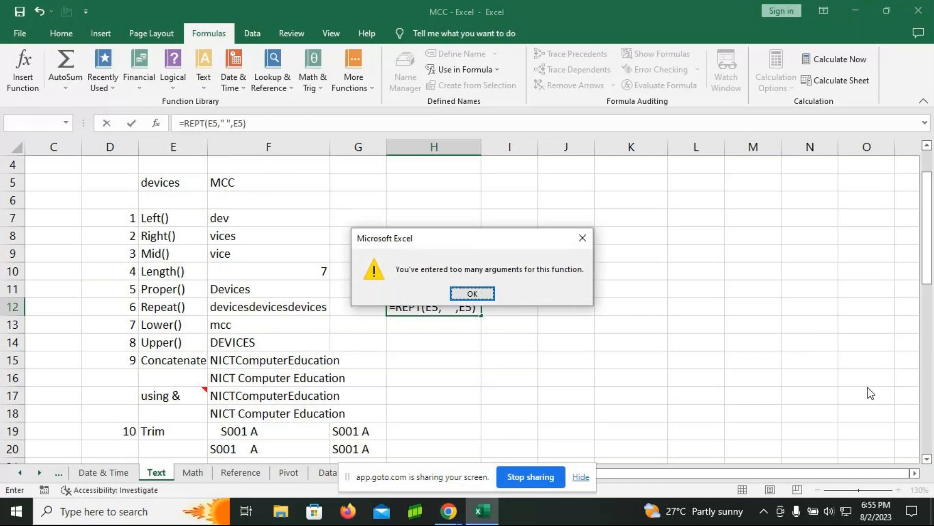
Step: Discard the rejected REPT formula and leave cell H12 empty
left_click(469, 293)
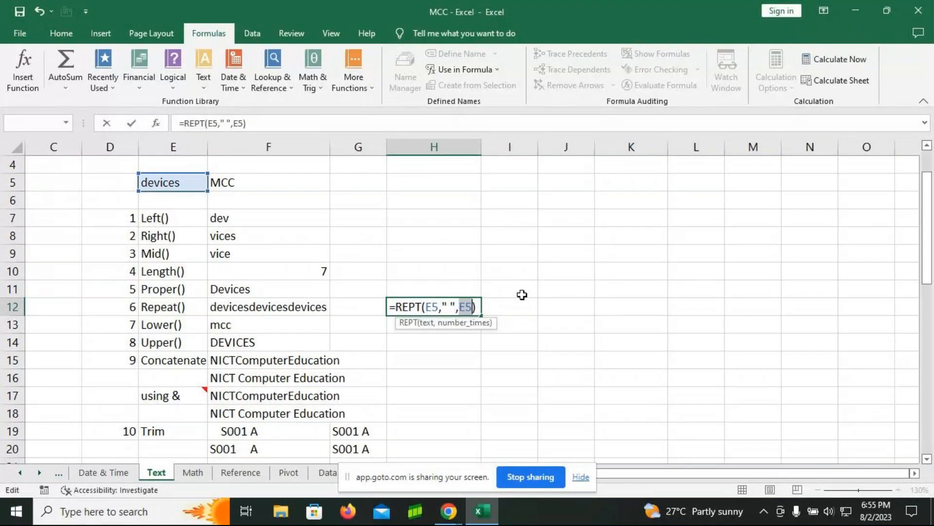
left_click(478, 309)
key("BackSpace")
key("BackSpace")
key("BackSpace")
key("BackSpace")
key("BackSpace")
key("BackSpace")
key("BackSpace")
key("BackSpace")
key("BackSpace")
key("BackSpace")
key("BackSpace")
key("BackSpace")
key("BackSpace")
key("BackSpace")
key("BackSpace")
key("BackSpace")
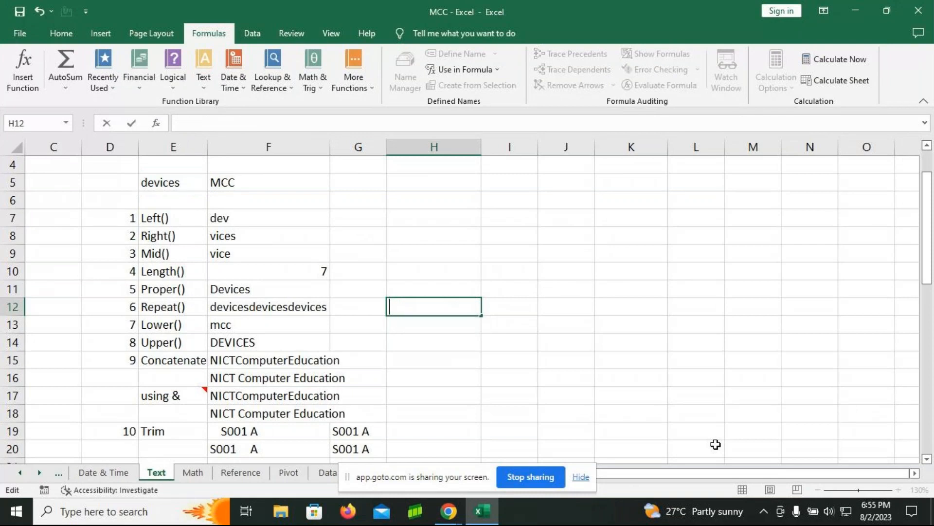
key("Return")
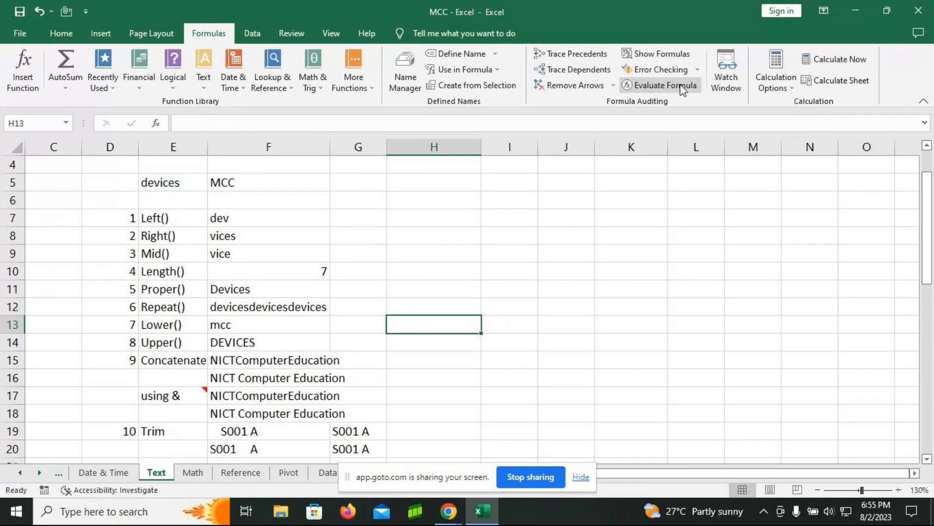
Step: Show the worksheet's formulas, select F12:G20 for review, and switch back to displaying results
left_click(661, 54)
left_click_drag(448, 300, 662, 446)
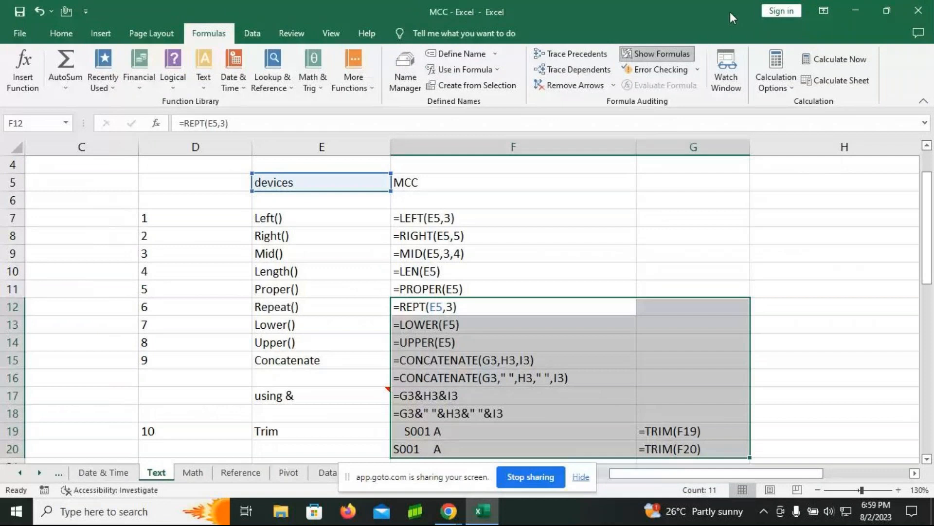
key("ctrl+grave")
Step: Widen column F so the joined text fits, and deselect the F12:G20 range
scroll(474, 404, "down", 1)
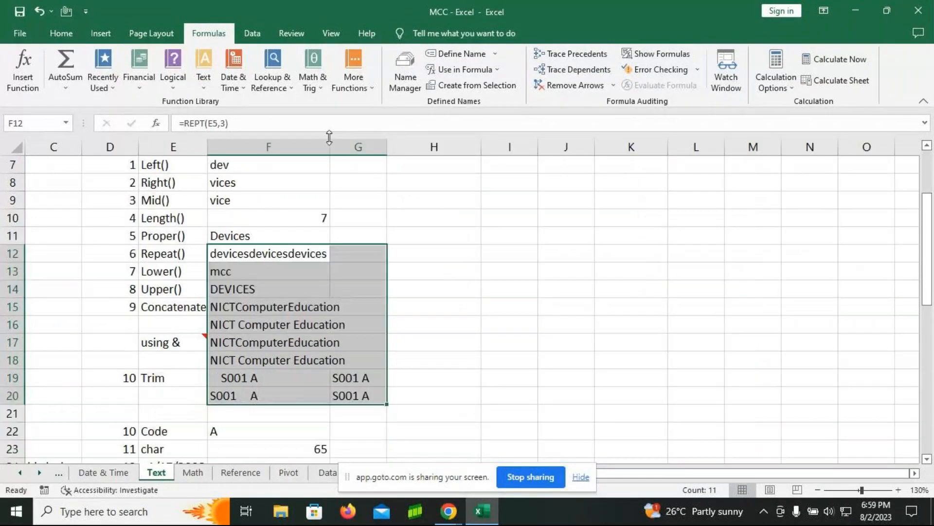
left_click_drag(331, 149, 377, 150)
scroll(513, 219, "down", 3)
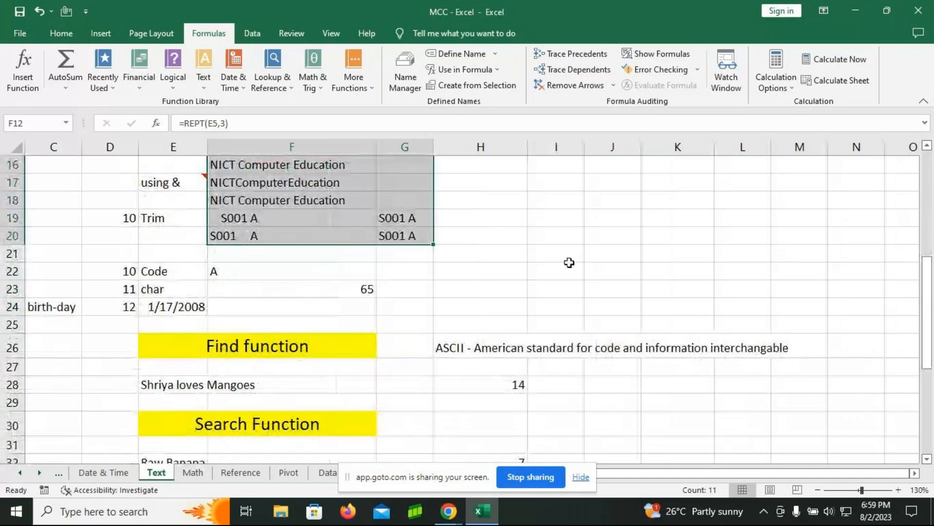
left_click(572, 186)
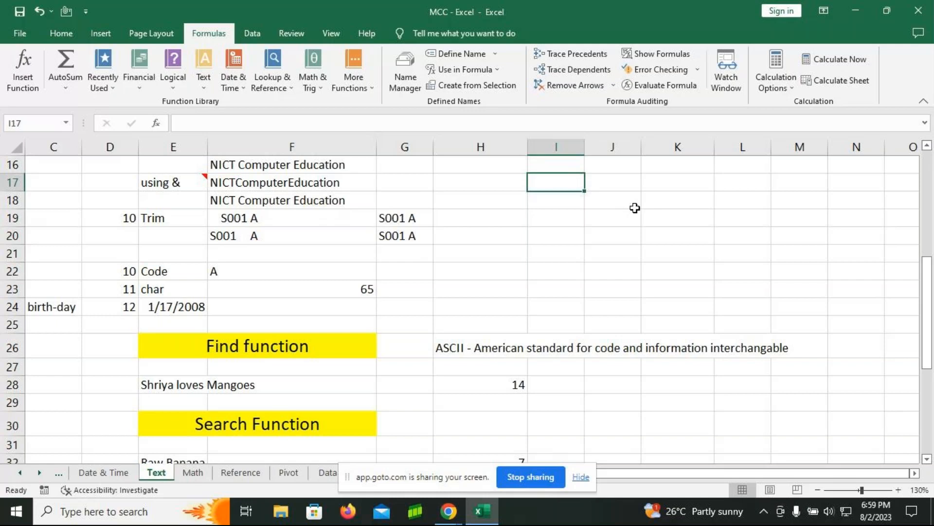
Step: Enter the formula =CODE(F22) in cell H22 to get the numeric code of the character in F22
left_click(283, 277)
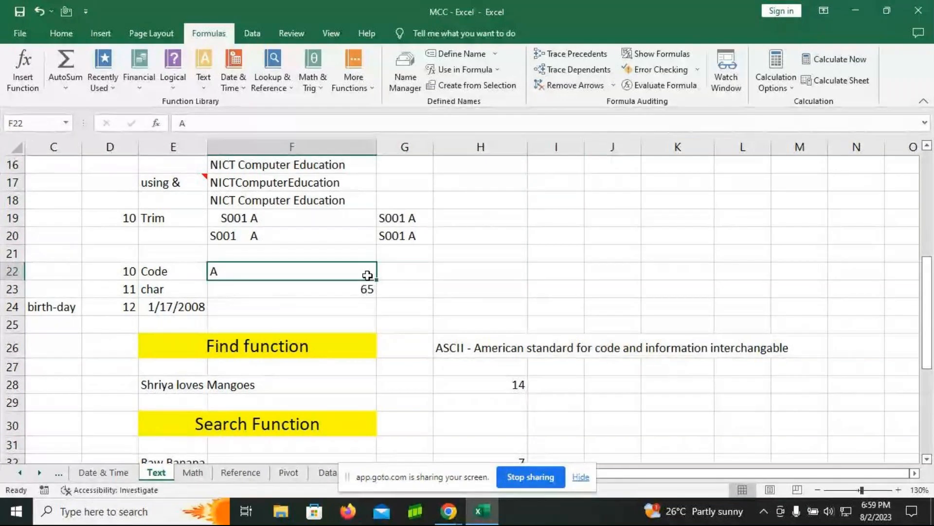
left_click(423, 271)
left_click(469, 267)
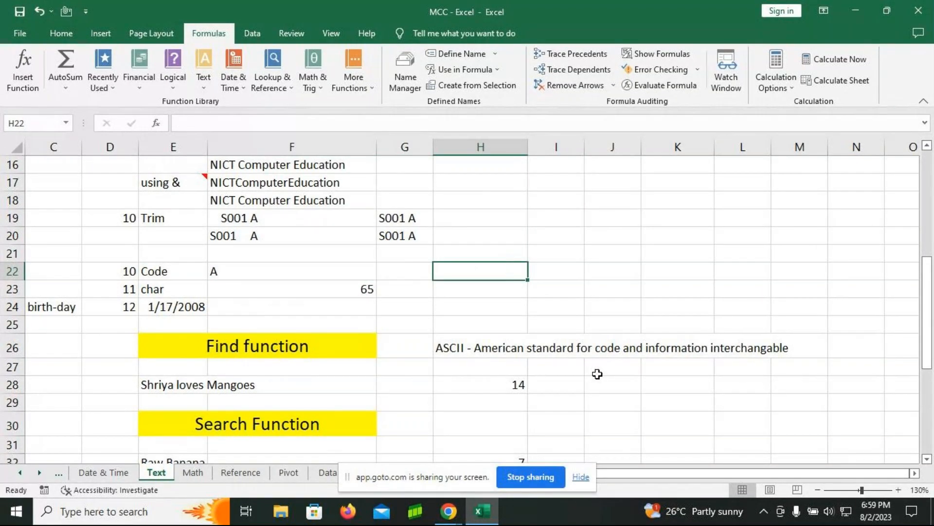
type("=code")
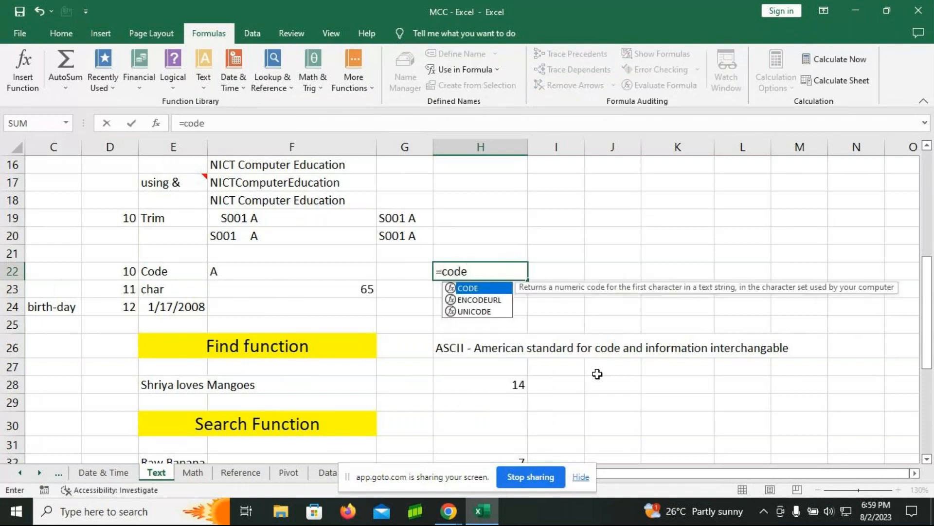
key("Tab")
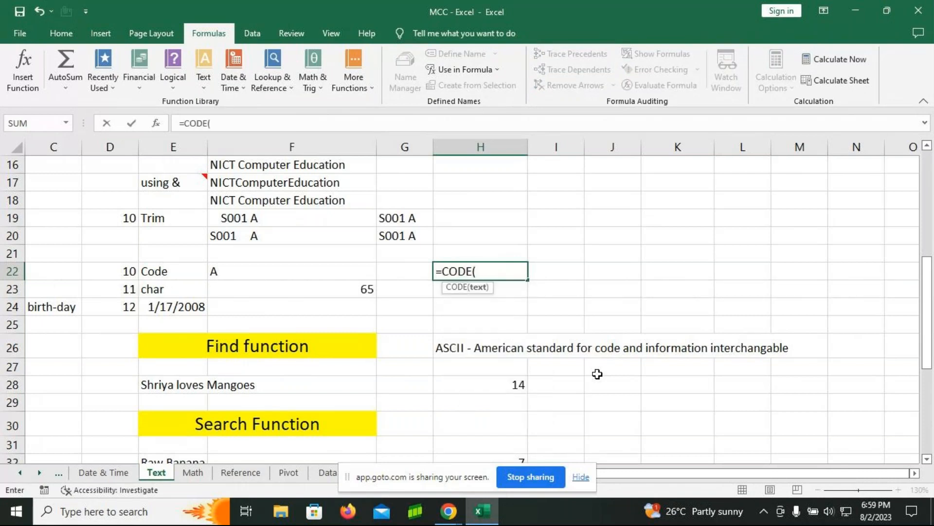
left_click(234, 271)
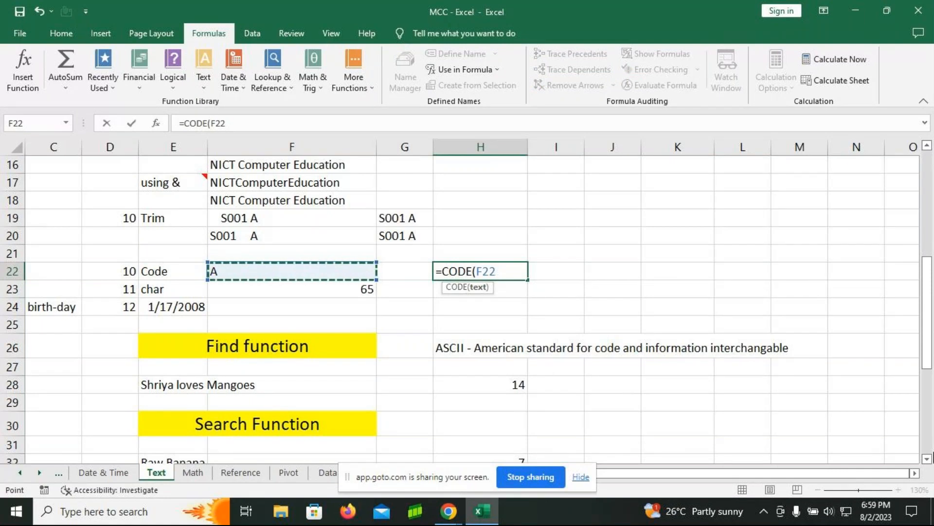
type(")")
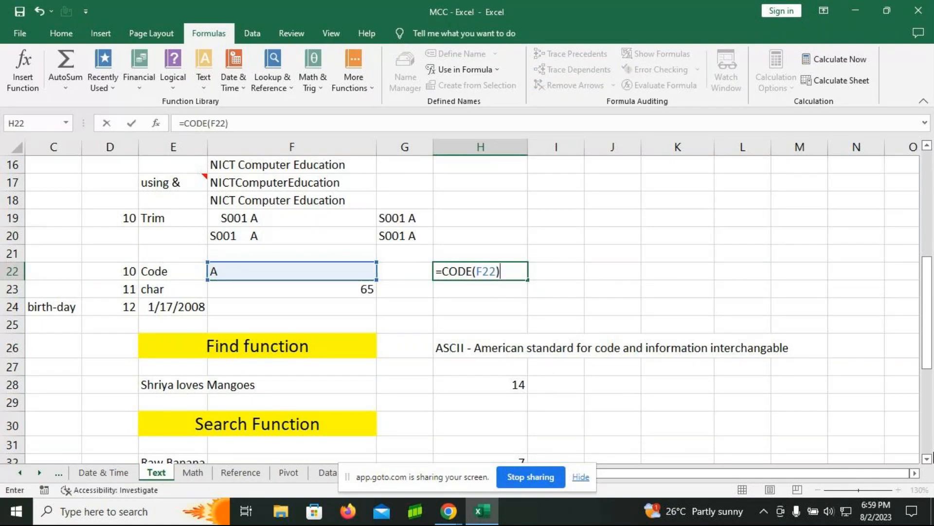
key("Return")
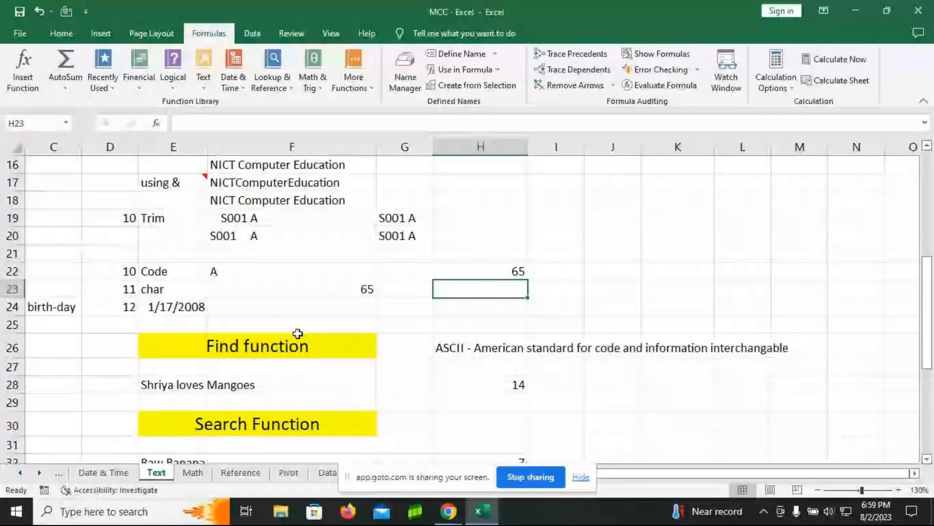
Step: Test the CODE formula with letters by entering m, k and K one after another in cell F22
left_click(291, 269)
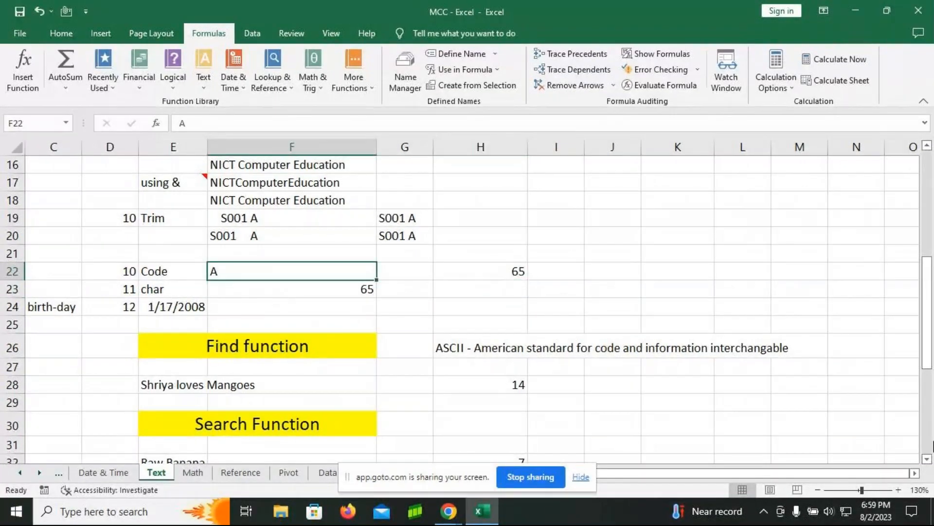
type("m")
key("Return")
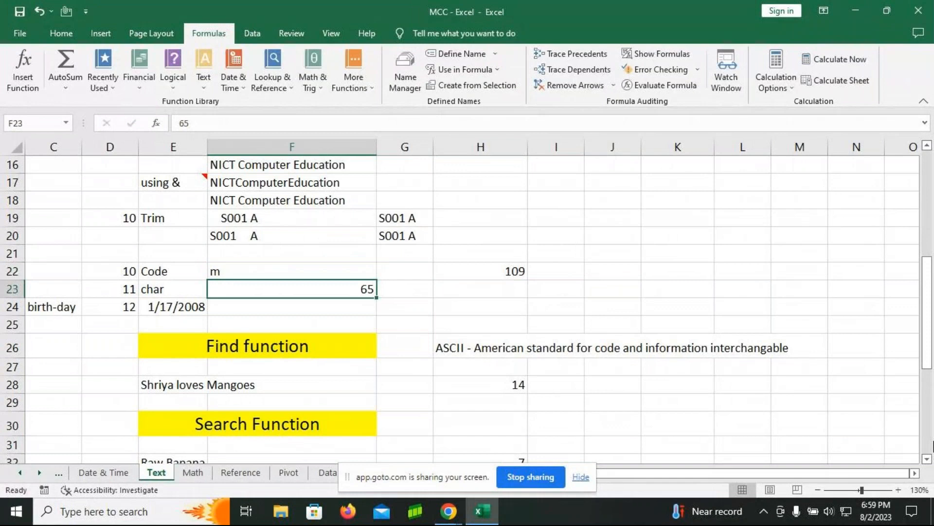
key("Up")
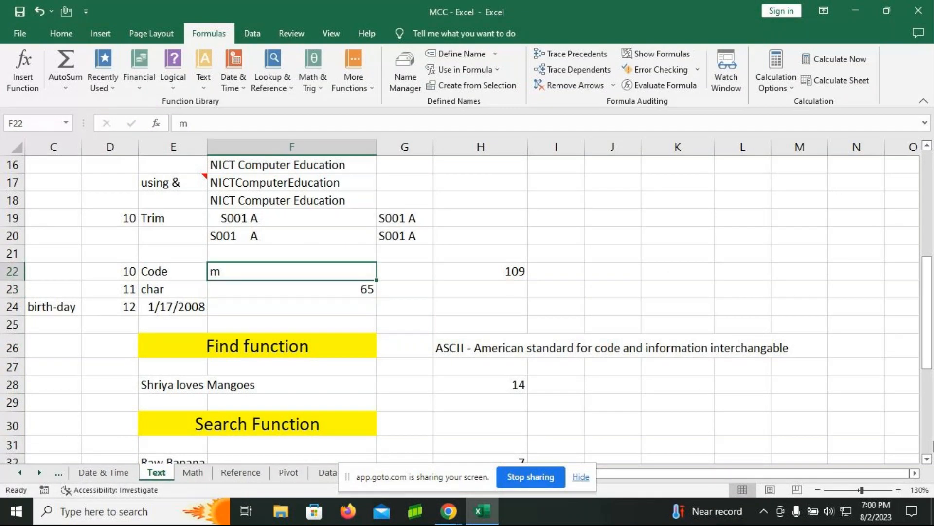
type("k")
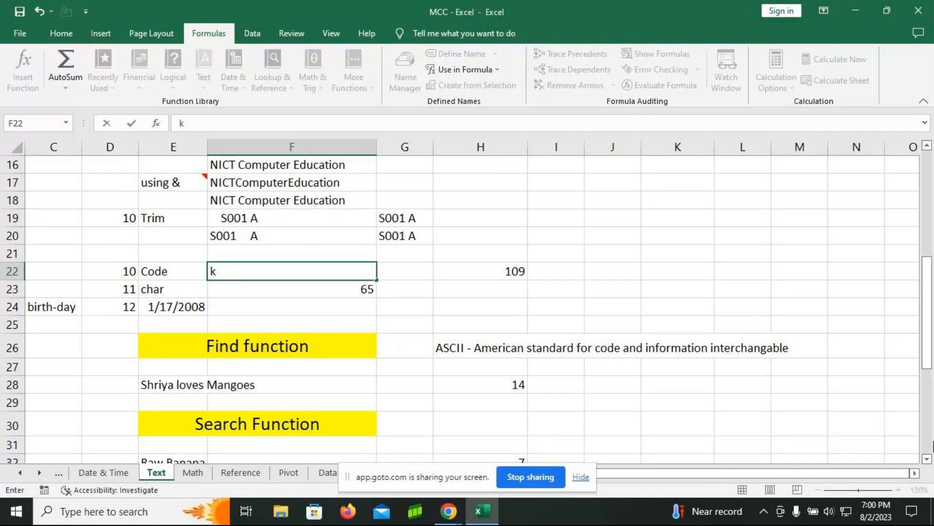
key("Return")
key("Up")
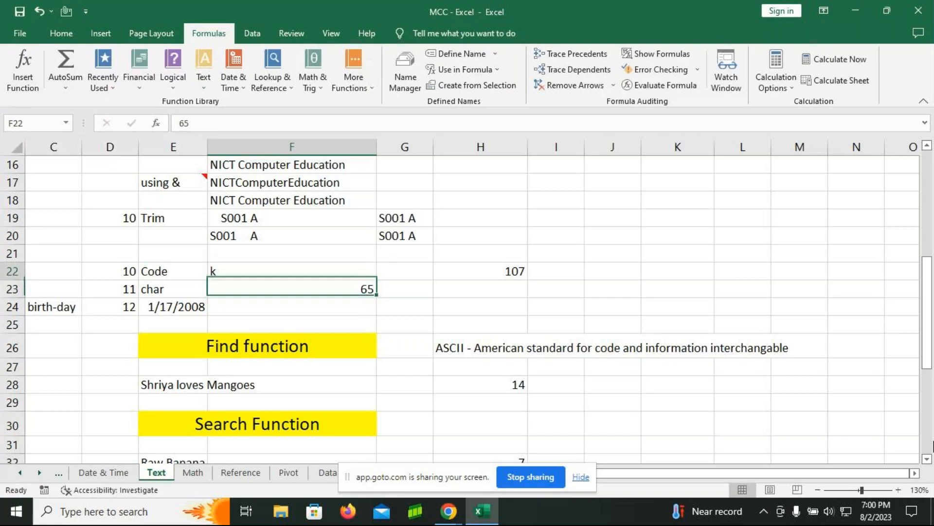
type("K")
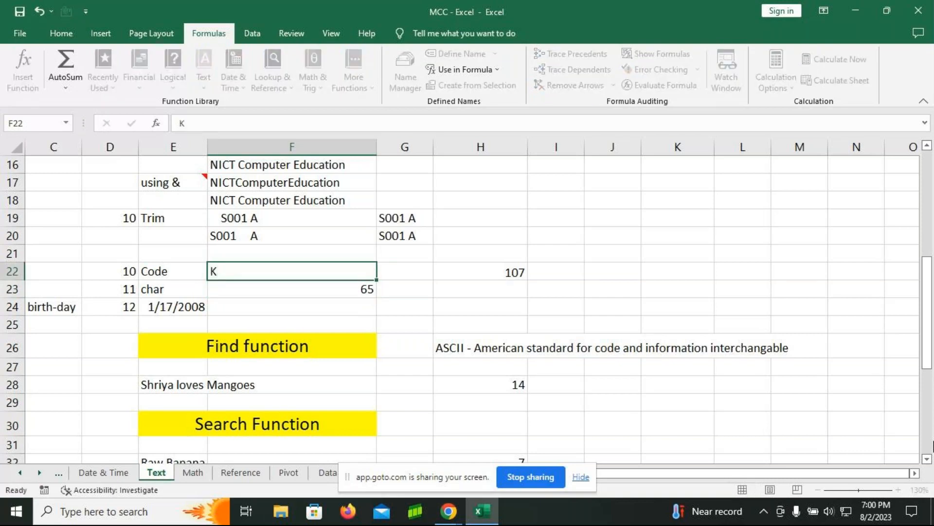
key("Return")
Step: Test the CODE formula with symbols by entering @ in cell F22 and replacing it with a period
key("Up")
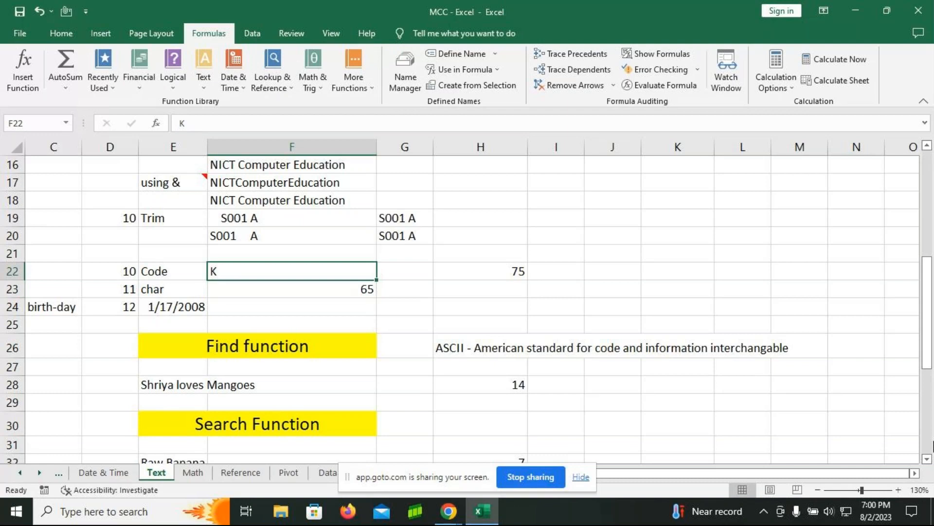
type("@")
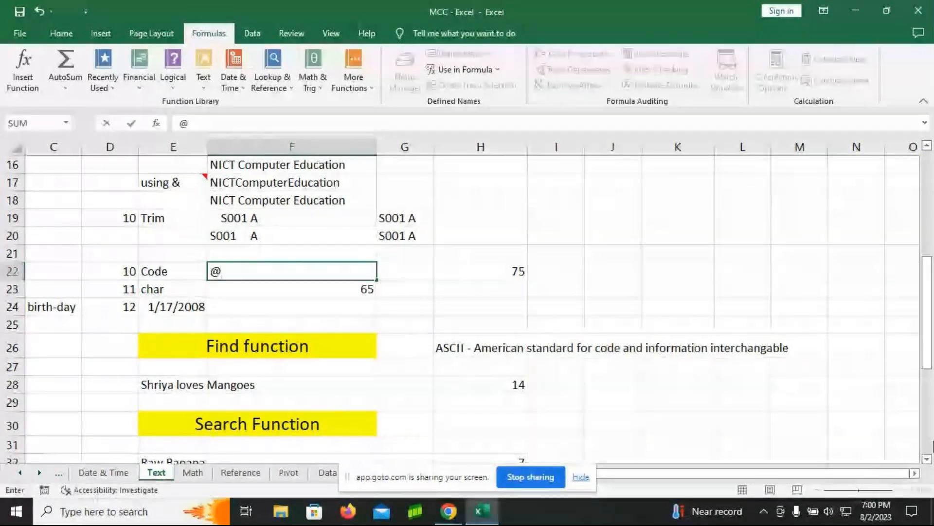
key("Return")
key("Up")
type(".")
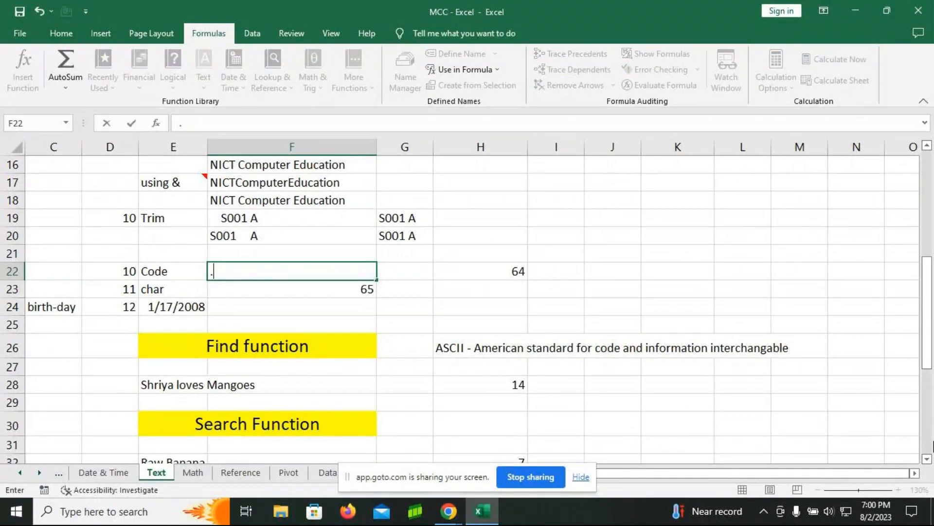
key("Return")
key("Up")
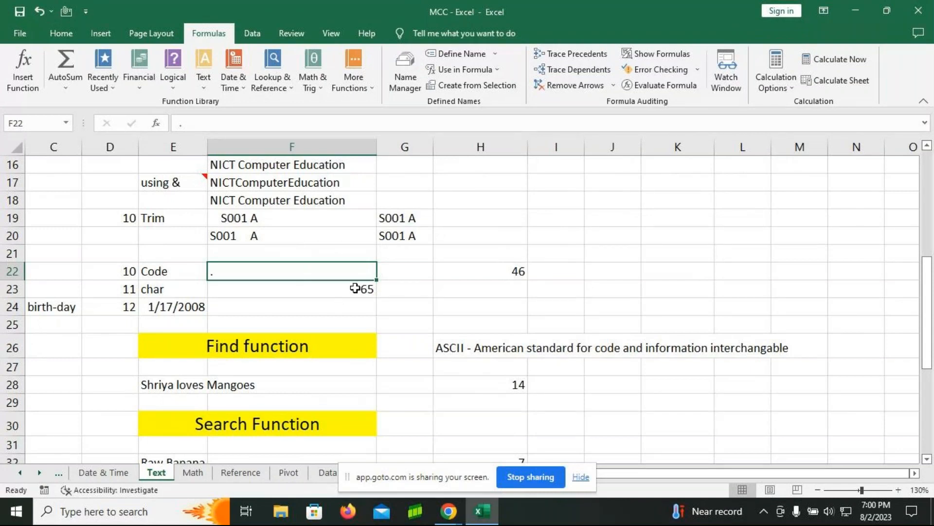
Step: Enter the formula =CHAR(F23) in cell H23 to return the character for the code in F23
left_click(511, 291)
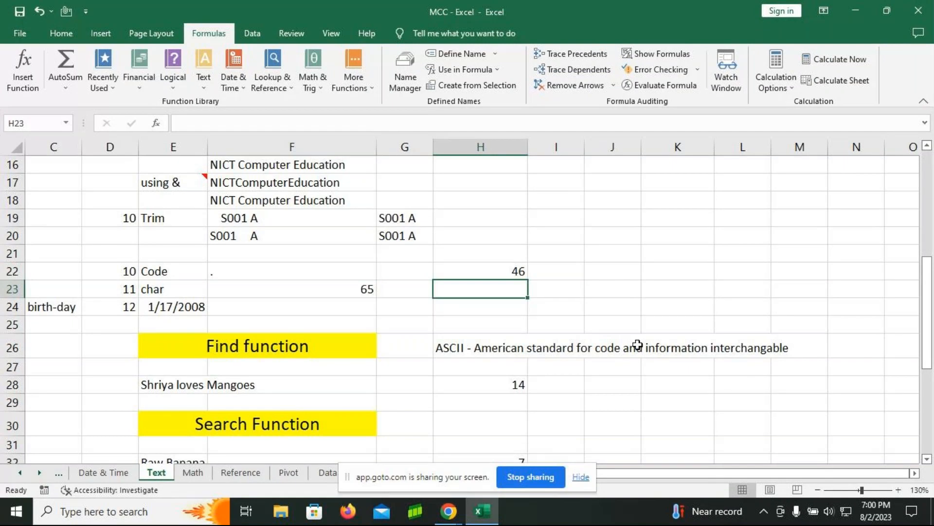
type("=")
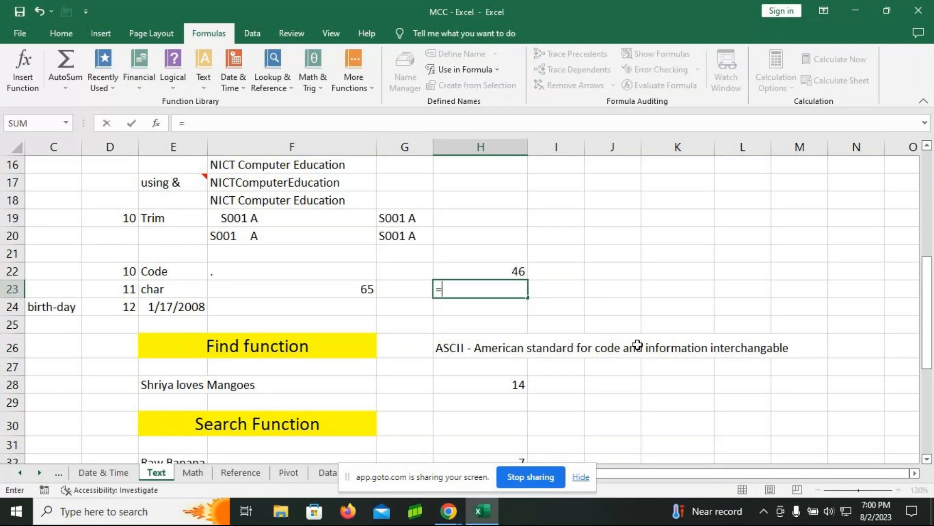
type("char")
key("Tab")
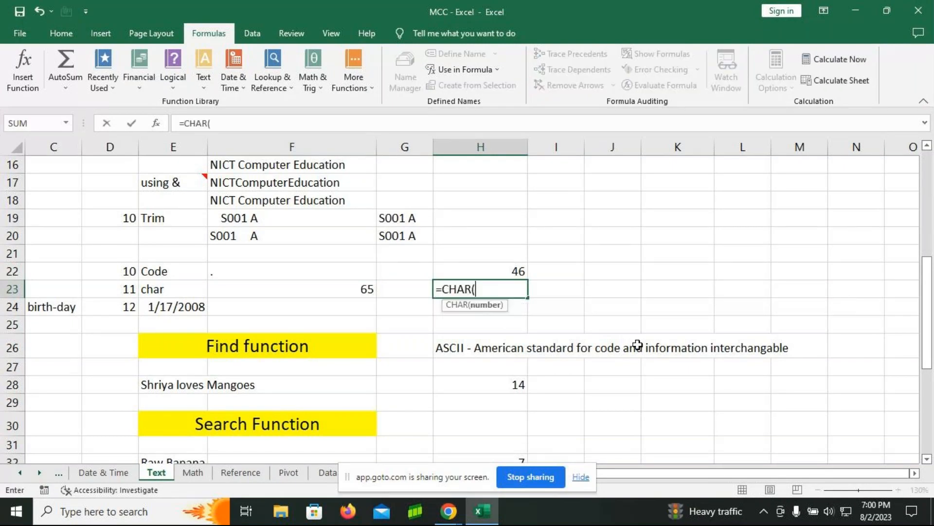
left_click(325, 284)
type(")")
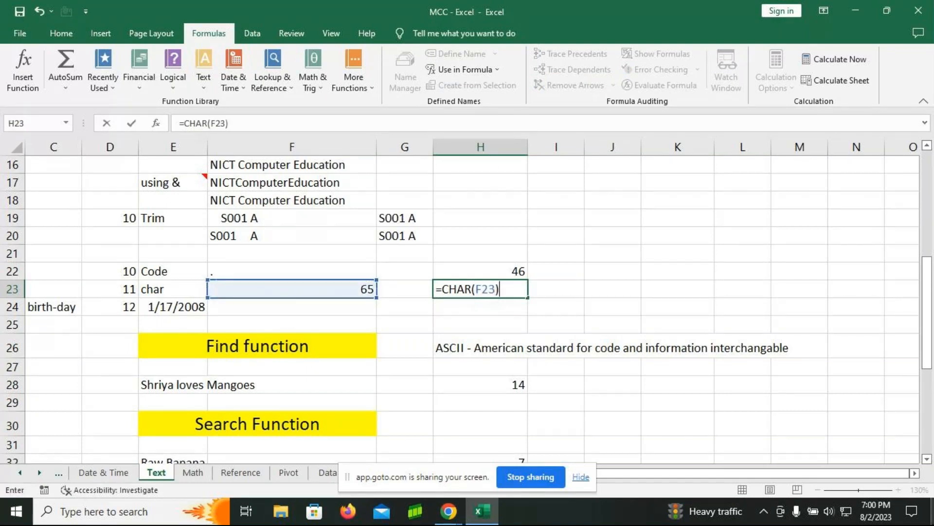
key("Return")
key("Up")
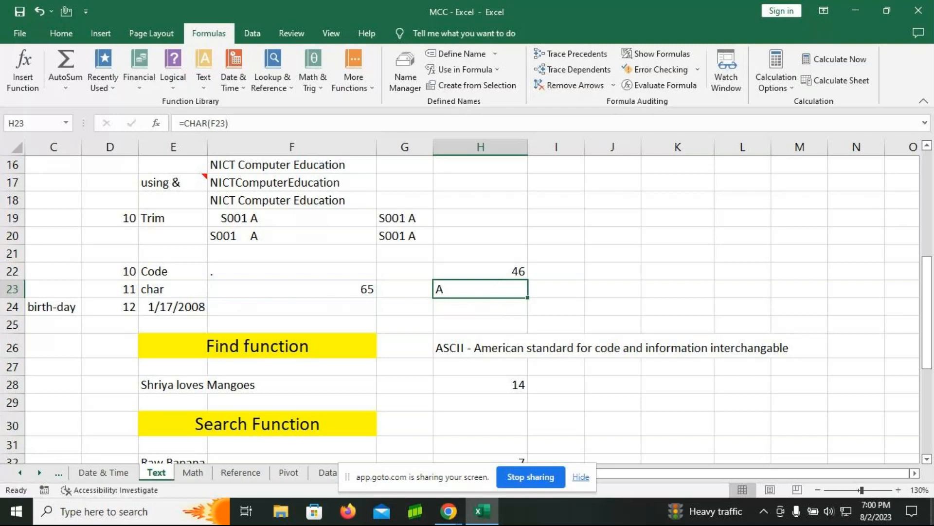
Step: Test the CHAR formula by entering 1 and then 100 as the code in cell F23
left_click(348, 290)
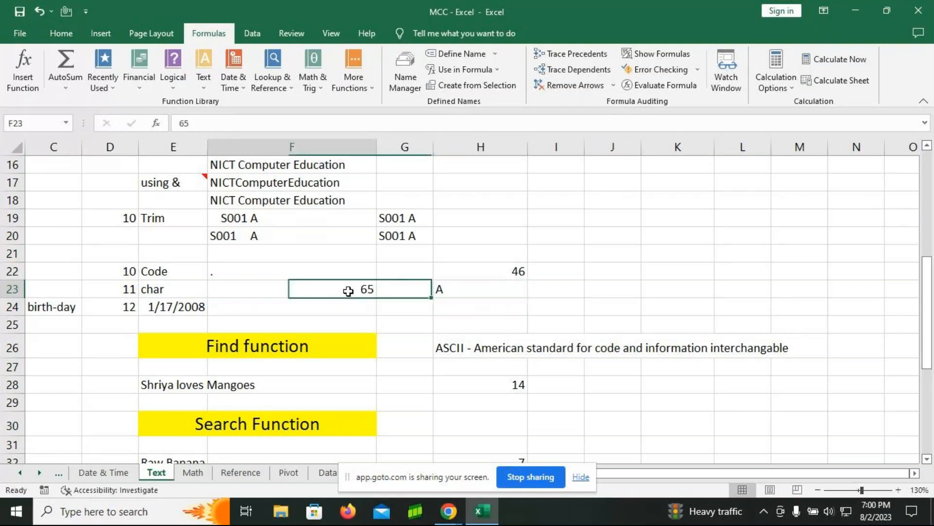
type("1")
key("Return")
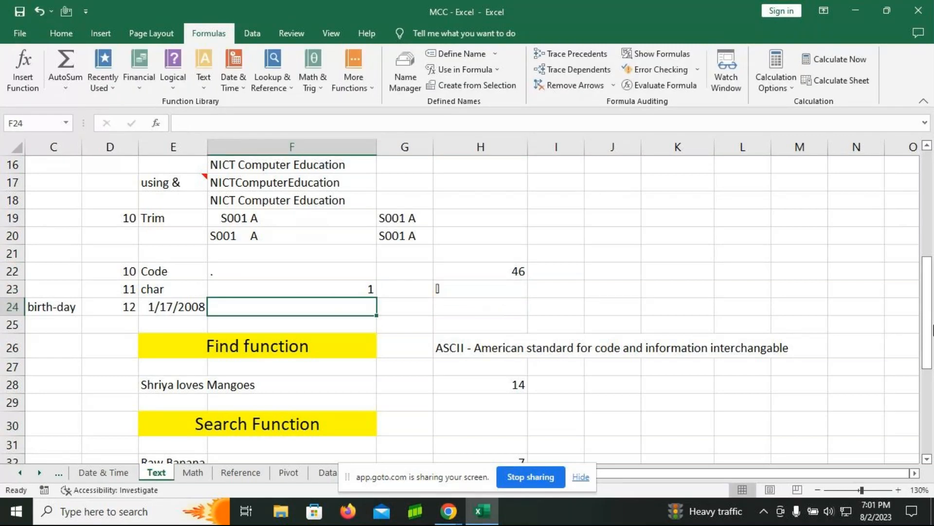
key("Up")
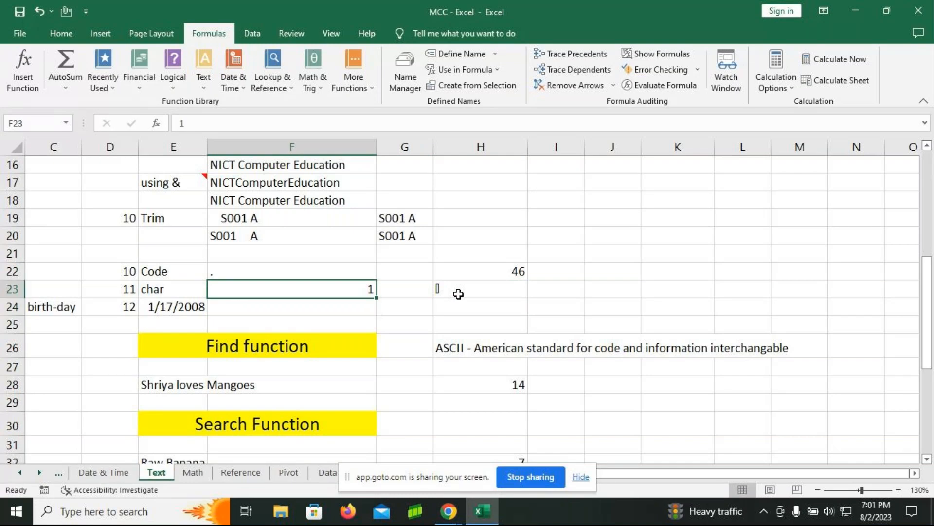
type("100")
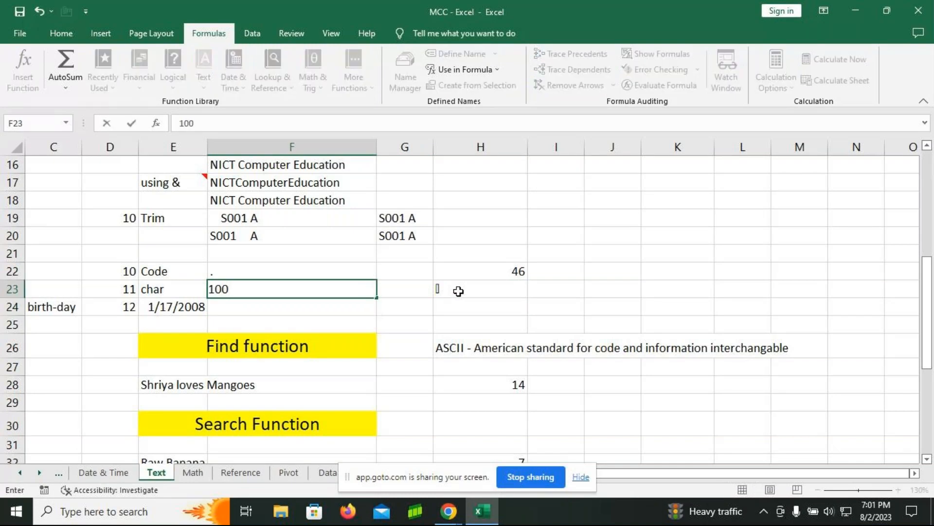
key("Return")
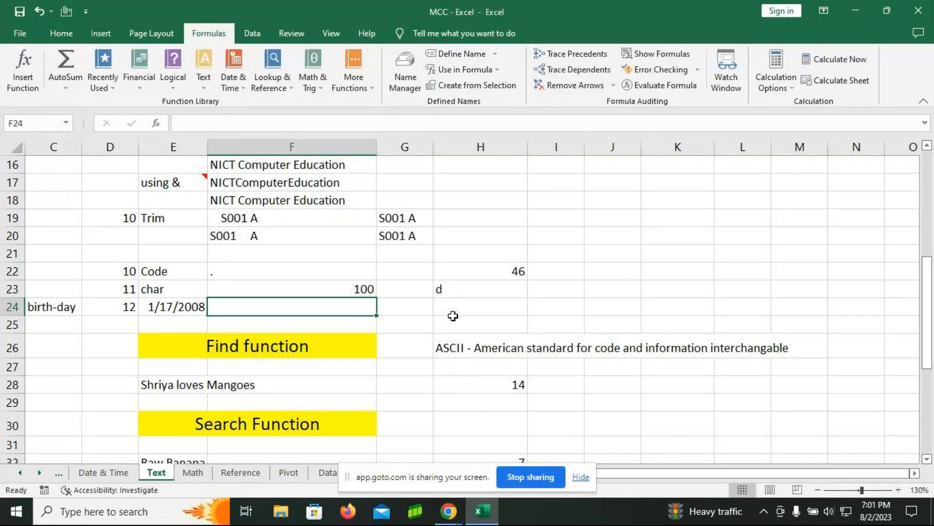
Step: Test the CHAR formula with two more codes by entering 99 and then 150 in cell F23
key("Up")
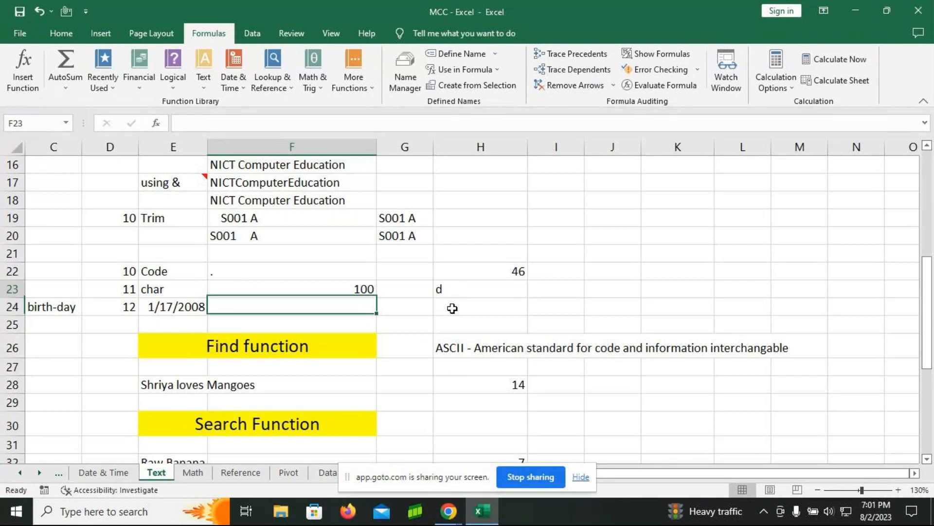
key("F2")
key("BackSpace")
key("BackSpace")
key("BackSpace")
type("99")
key("Return")
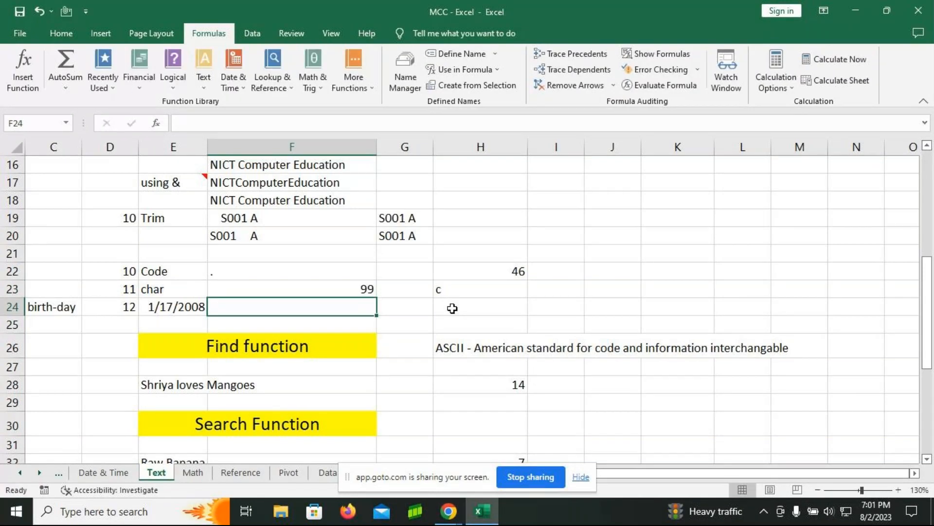
key("Up")
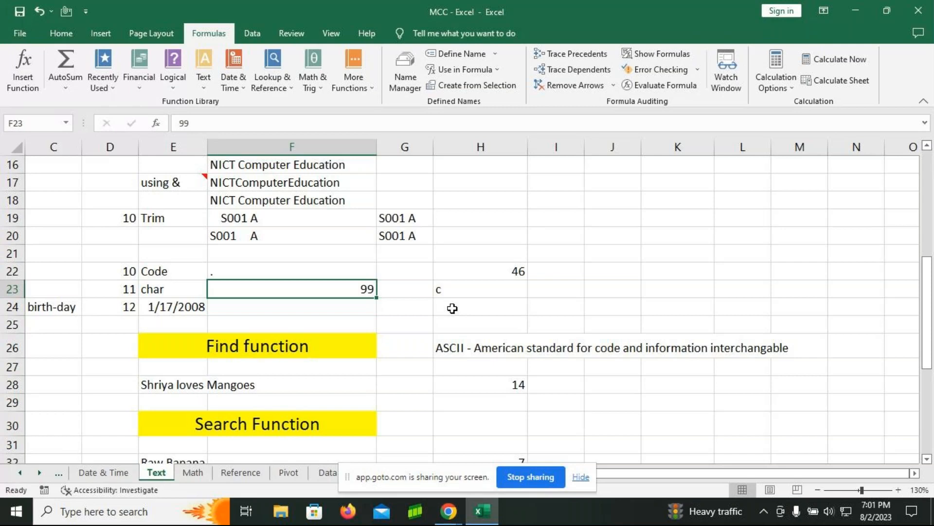
type("150")
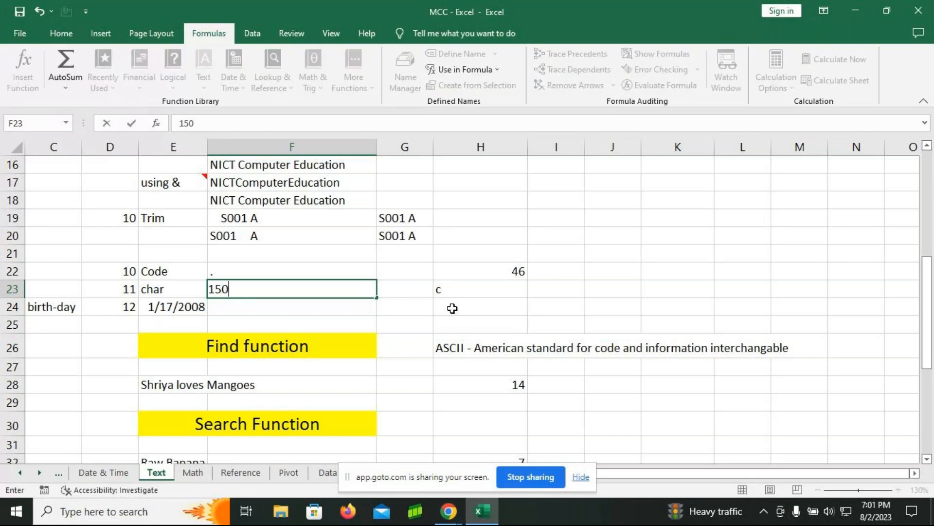
key("Return")
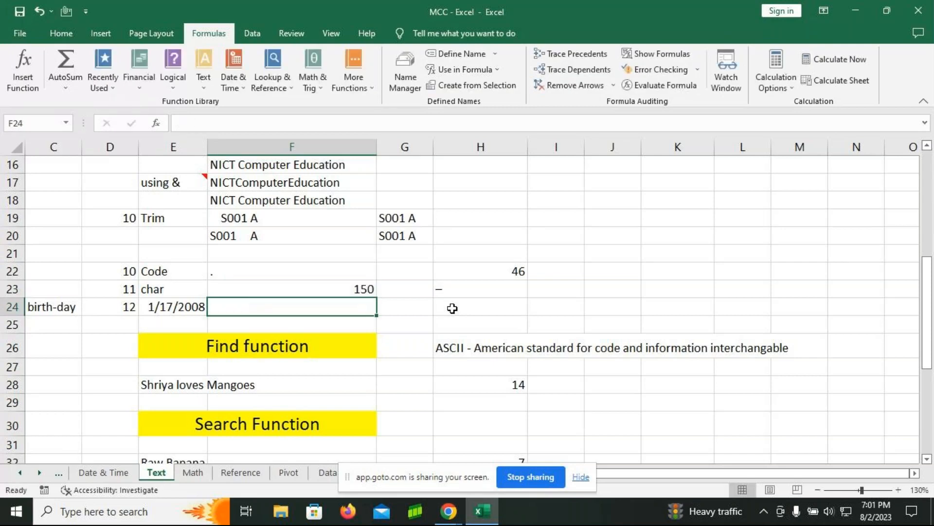
key("Up")
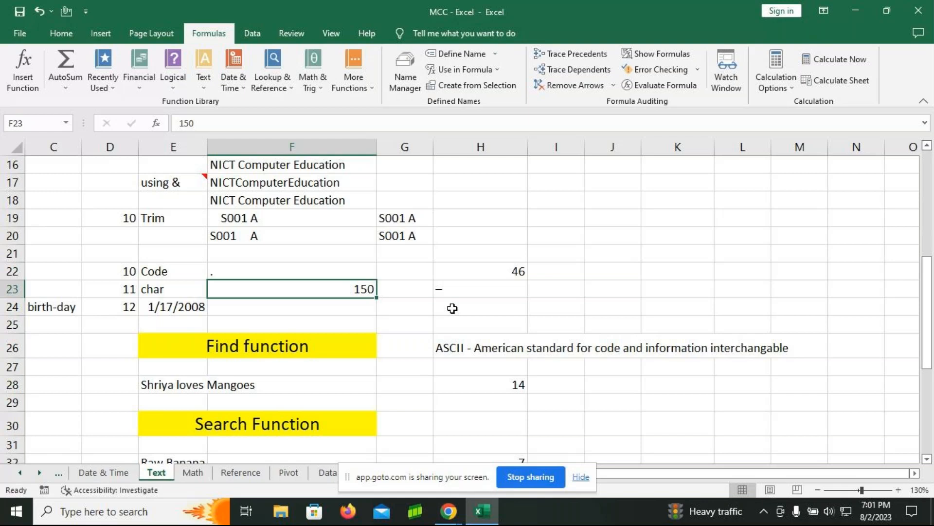
Step: Test the CODE formula with a hyphen in cell F22, and try to enter @ in cell F23
left_click(280, 269)
type("-")
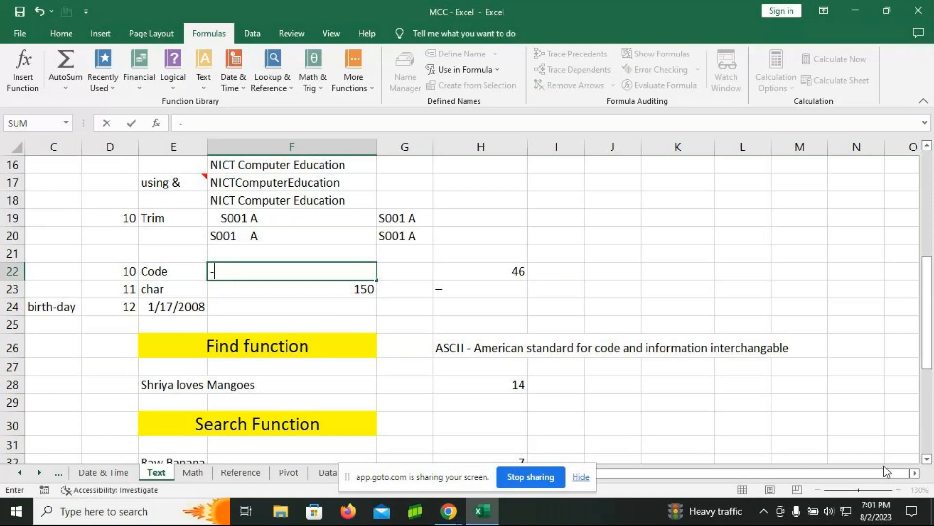
key("Return")
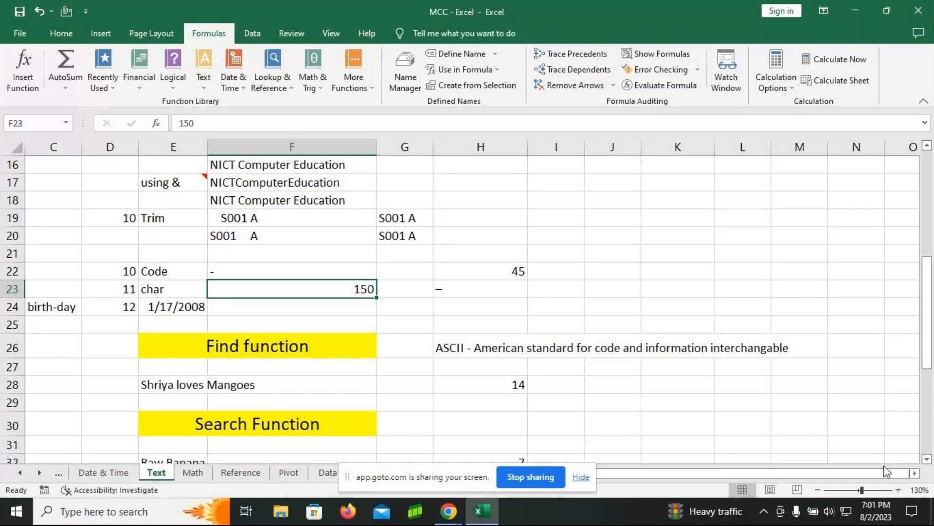
type("@")
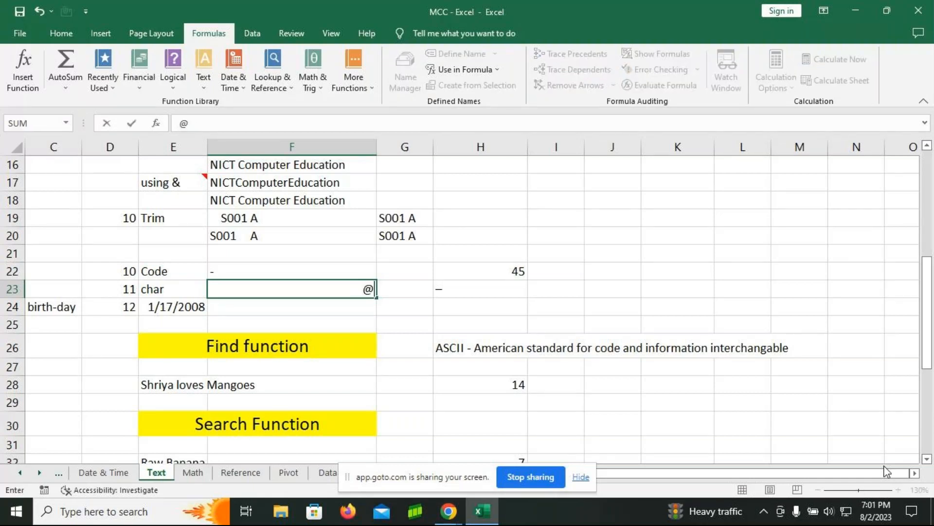
key("Return")
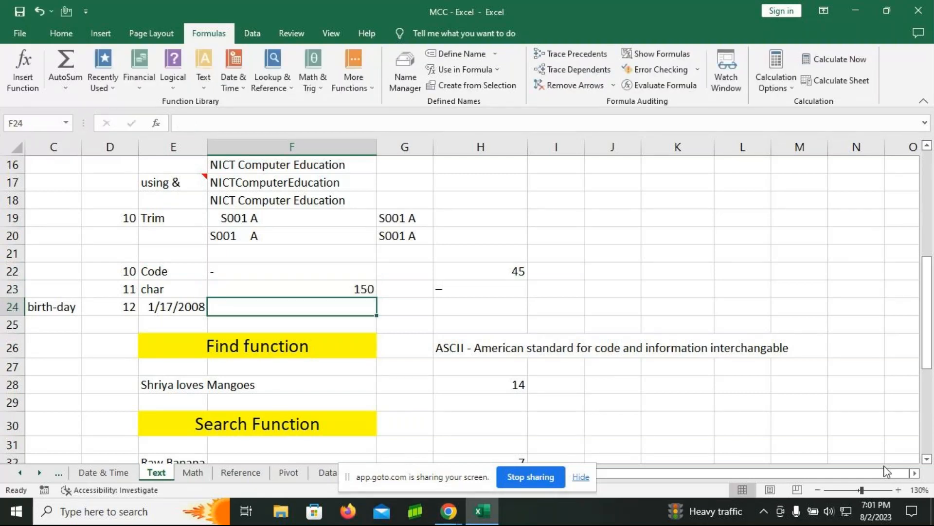
Step: Enter @ in cell F22 and 64 in cell F23 to compare the CODE and CHAR functions
left_click(250, 271)
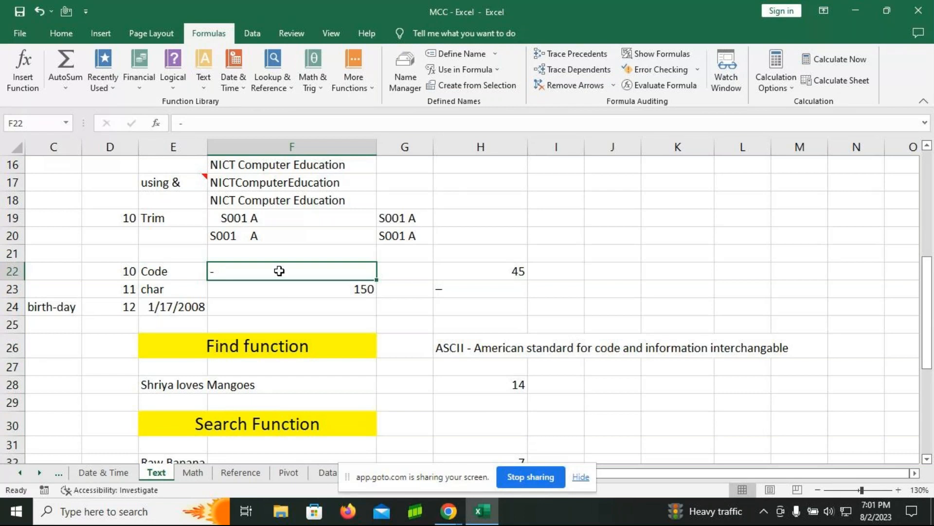
key("Return")
left_click(312, 268)
type("@")
key("Return")
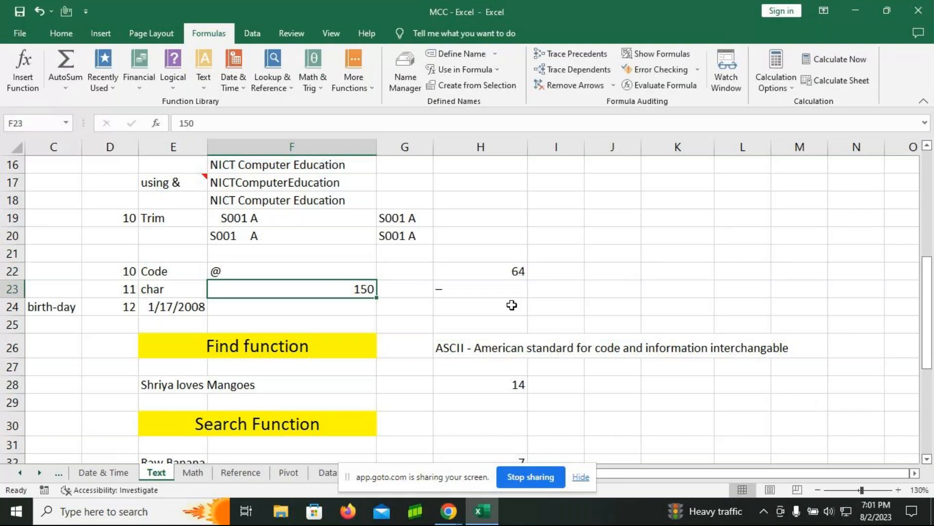
type("64")
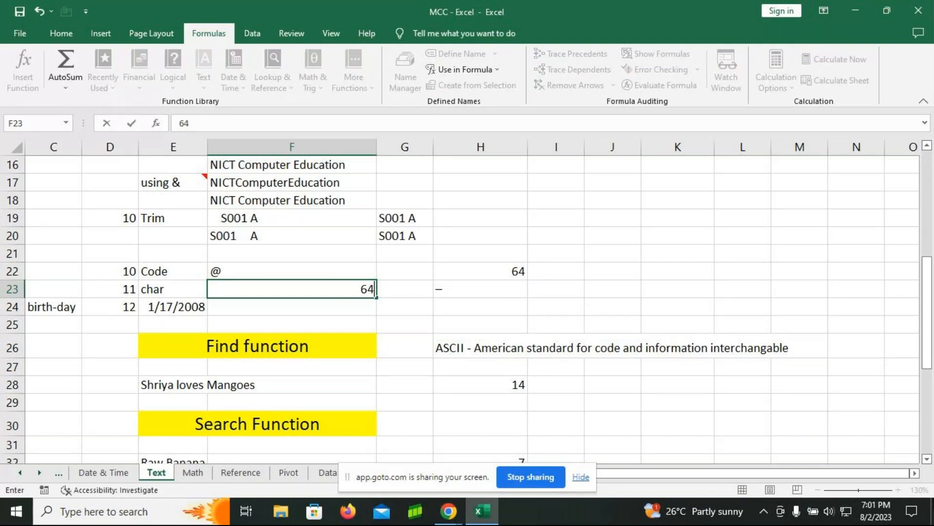
key("Return")
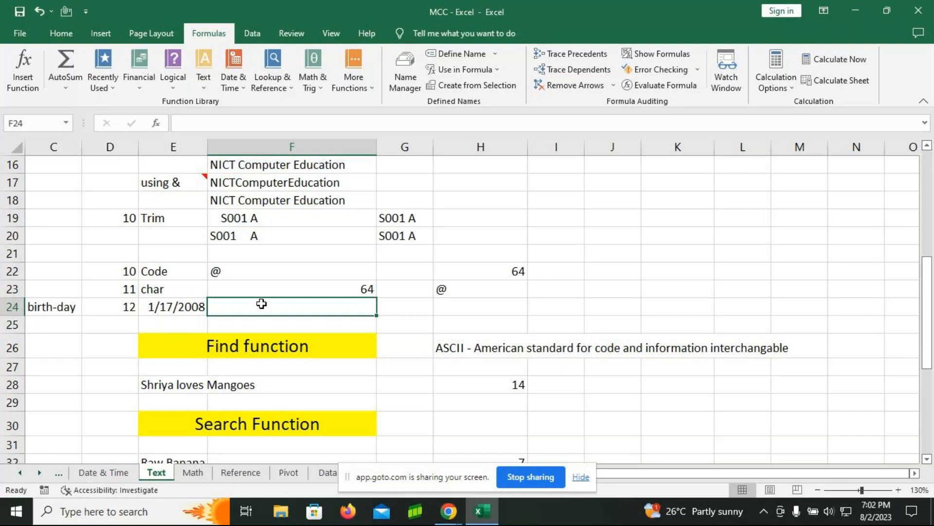
Step: Enter the formula =TEXT(E24,"dddd") in cell F24 to get the weekday name of the date in E24
type("=t")
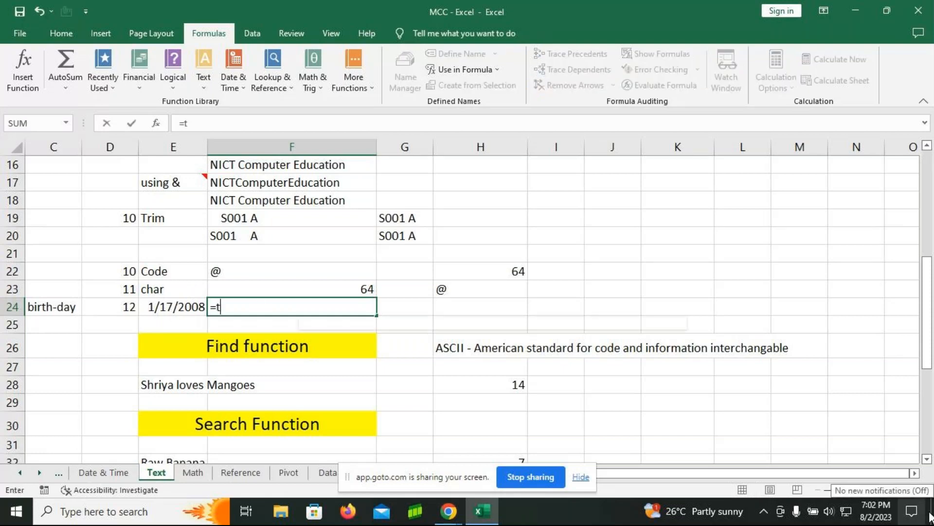
type("ext")
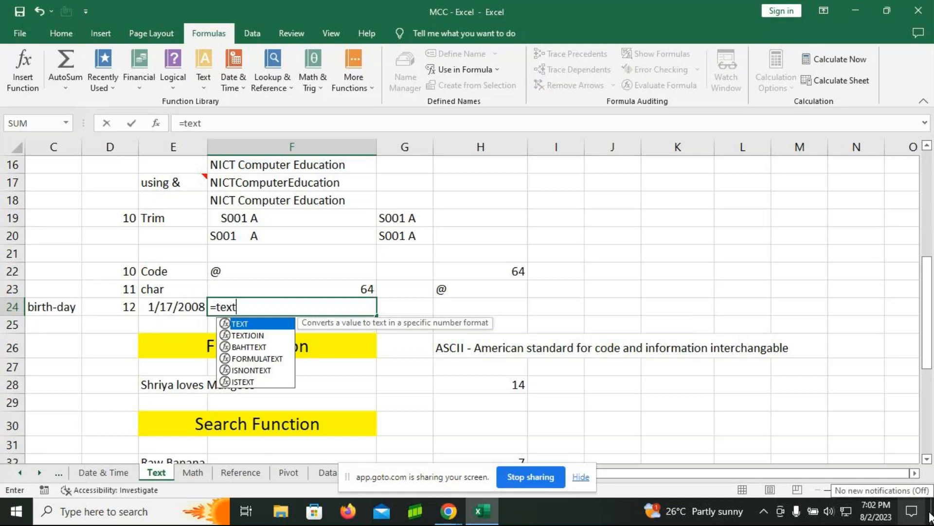
key("Tab")
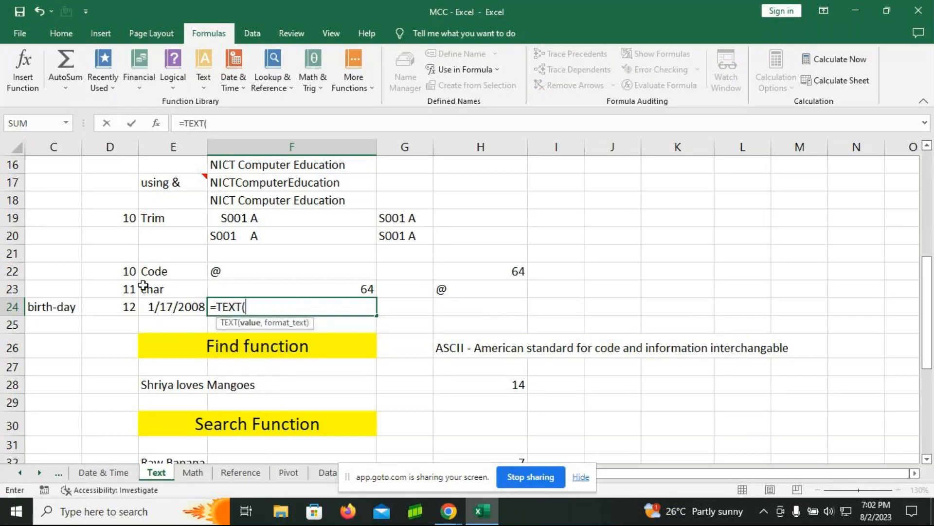
left_click(168, 306)
type(",\"dd")
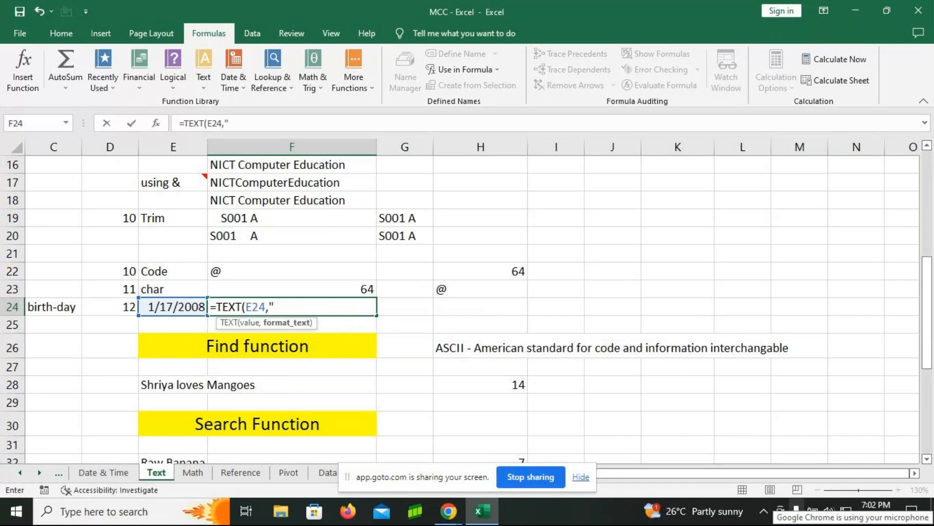
type("dd\")")
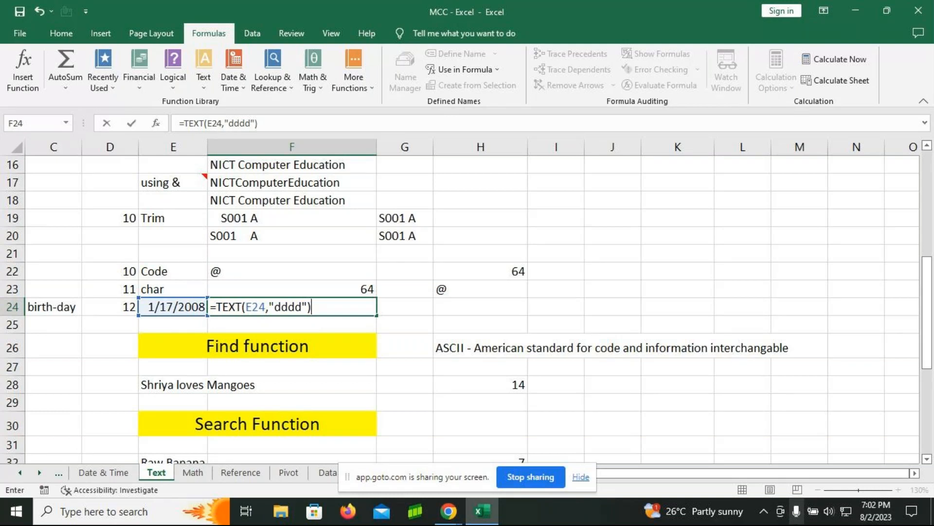
key("Return")
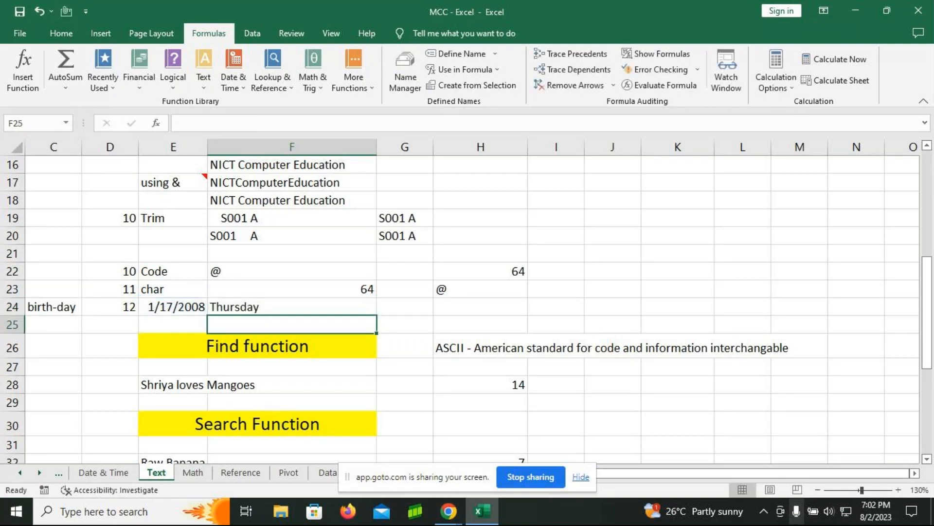
key("Up")
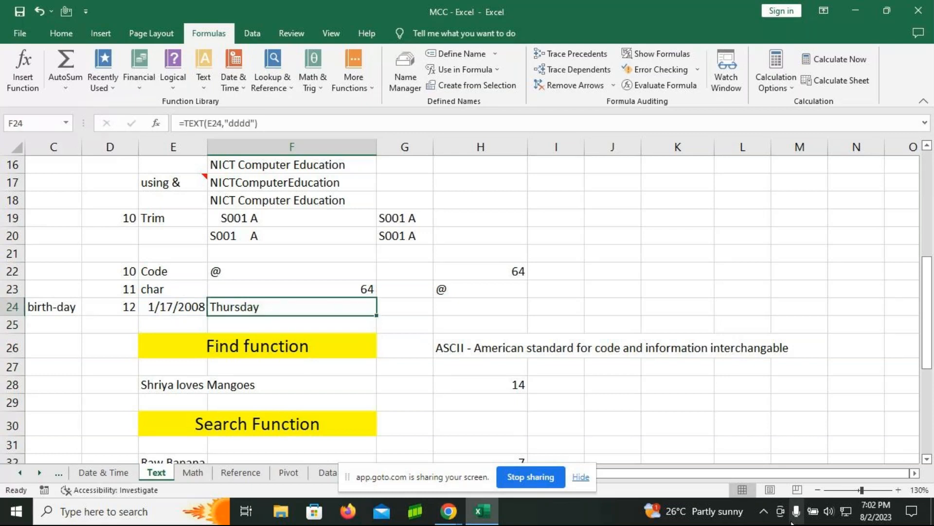
Step: Enter a DATE formula in cell H24 built from the year, month and day of the birth date in E24
left_click(434, 311)
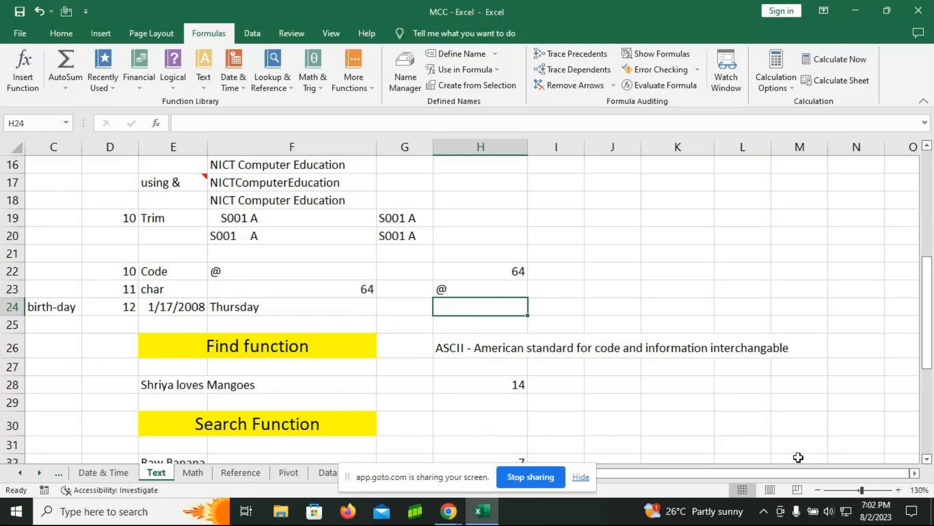
type("=date")
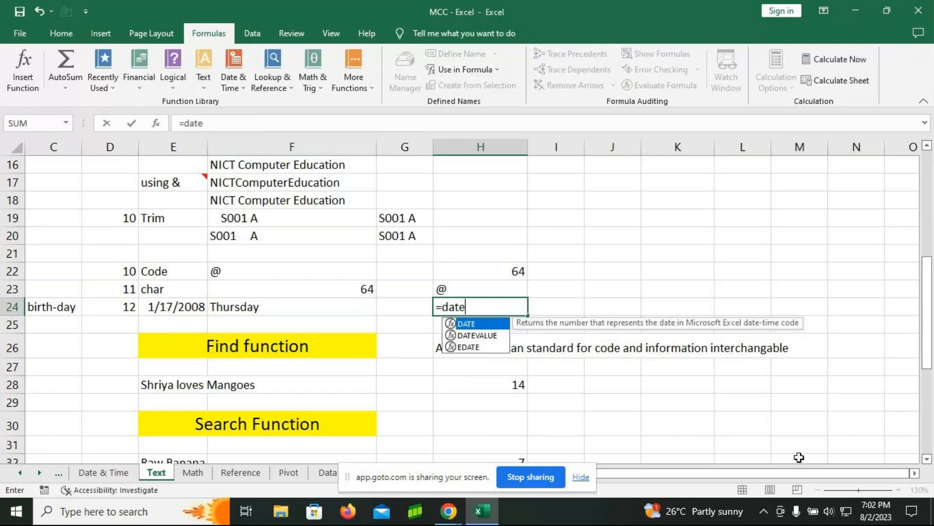
key("Tab")
type("20")
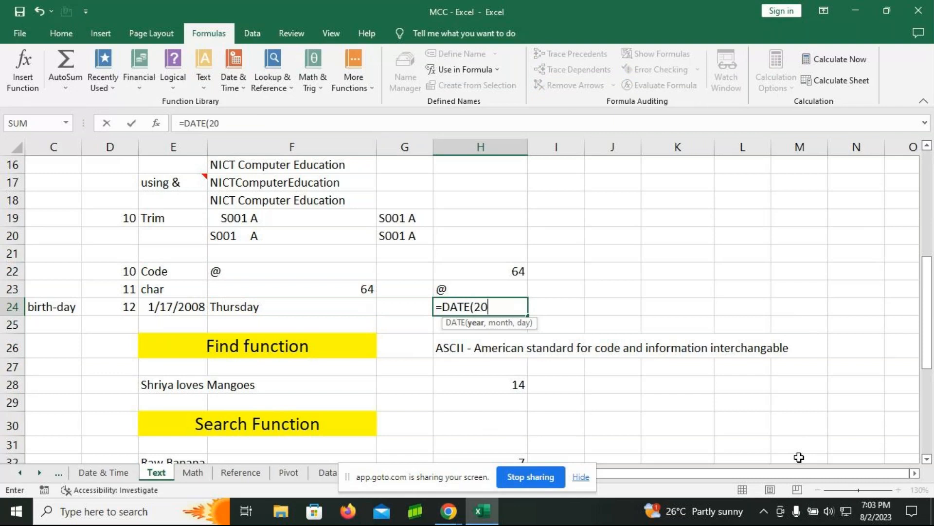
type("08,1,")
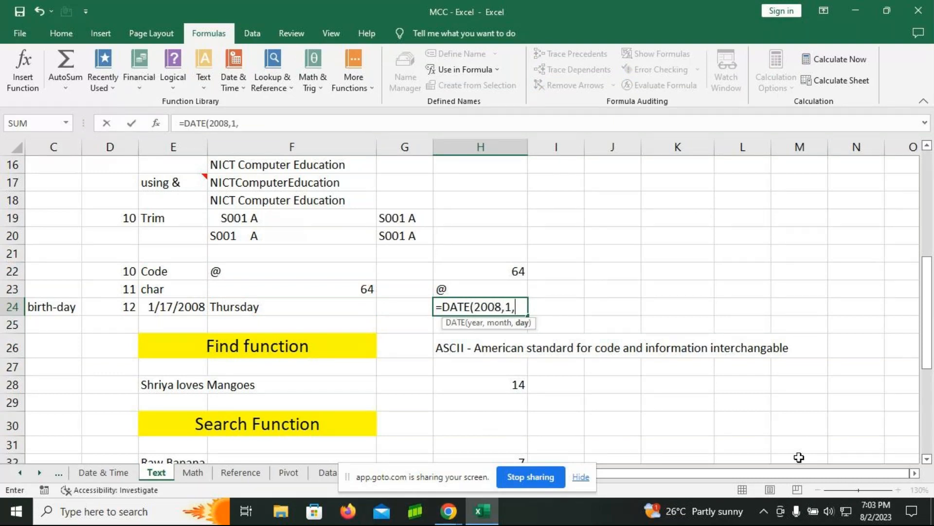
type("17)")
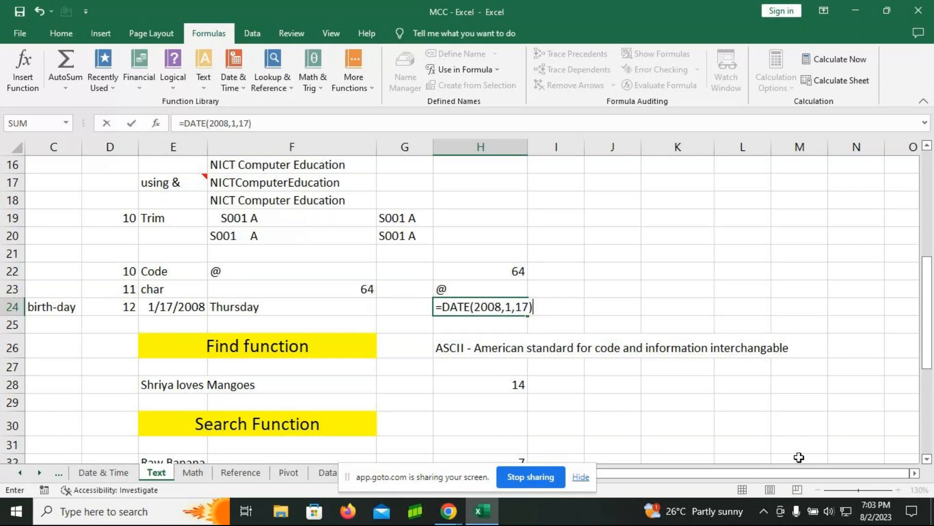
key("Return")
key("Up")
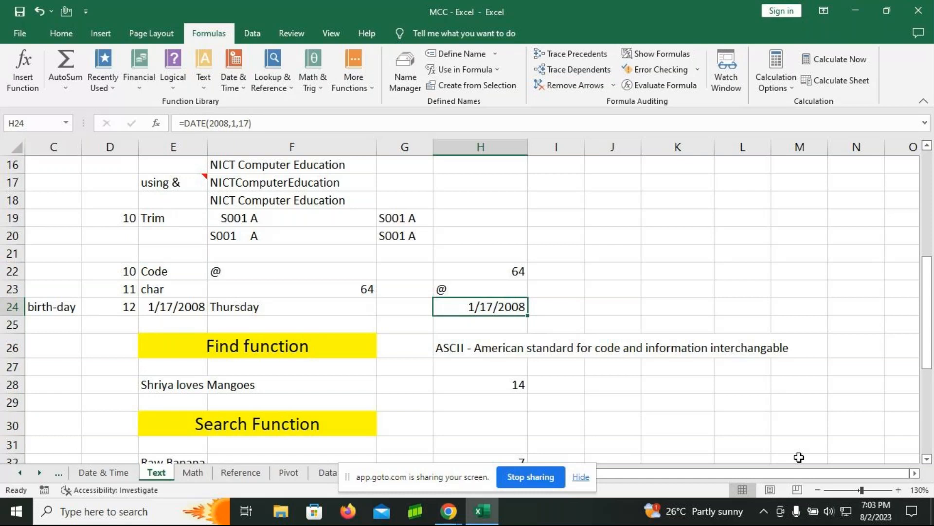
key("F2")
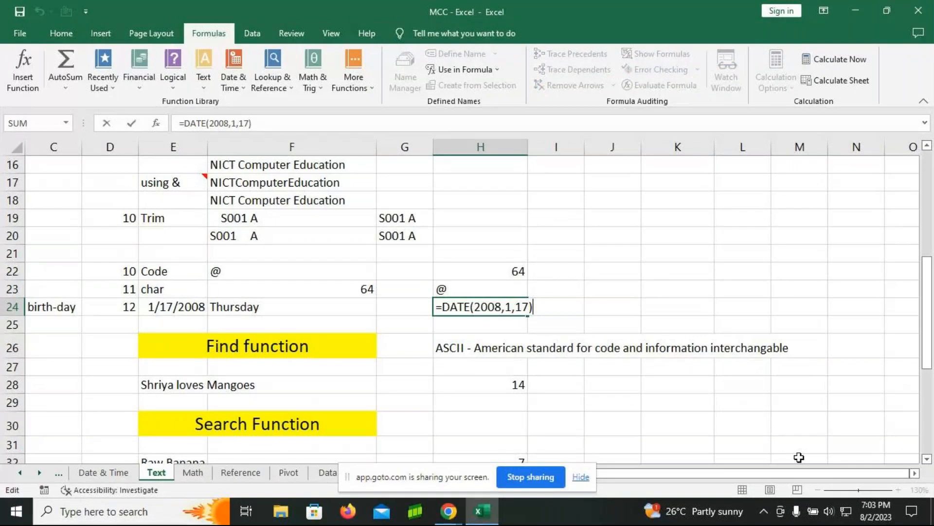
key("Return")
Step: Enter the formula =TEXT(H24,"dddd") in cell I24 to get the weekday name of the date in H24
key("Up")
key("Right")
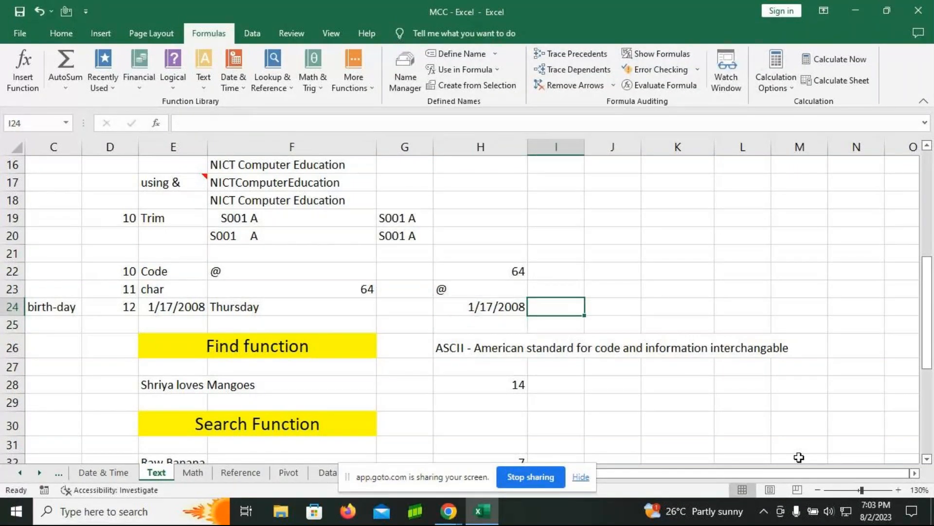
type("=t")
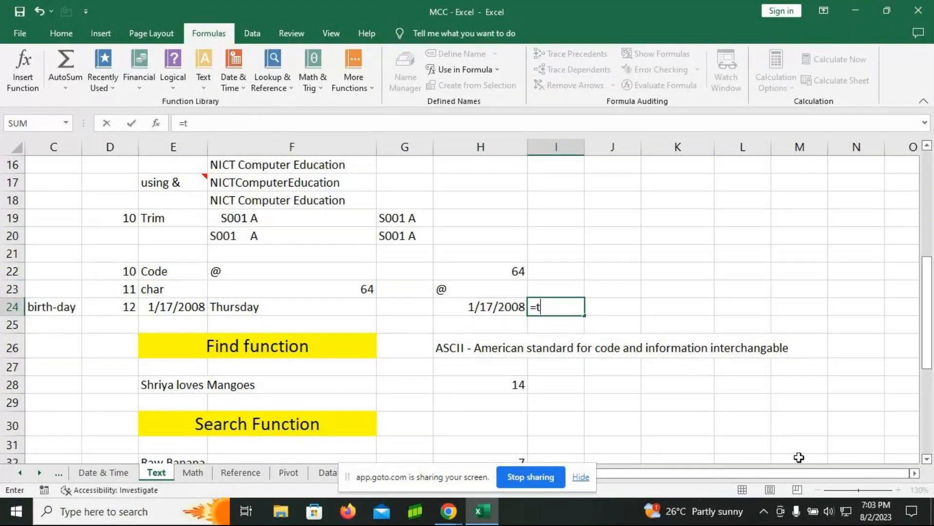
type("ext")
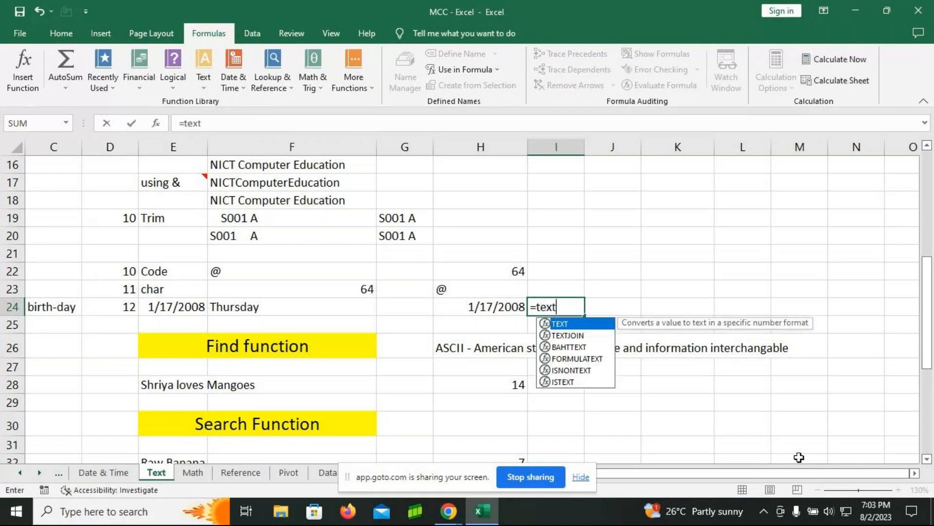
key("Tab")
left_click(454, 308)
type(",")
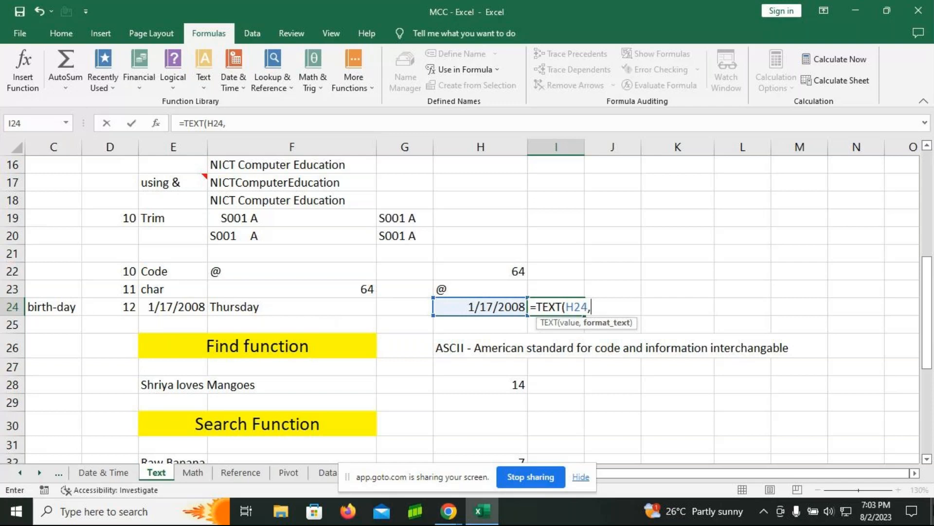
type("\"dddd")
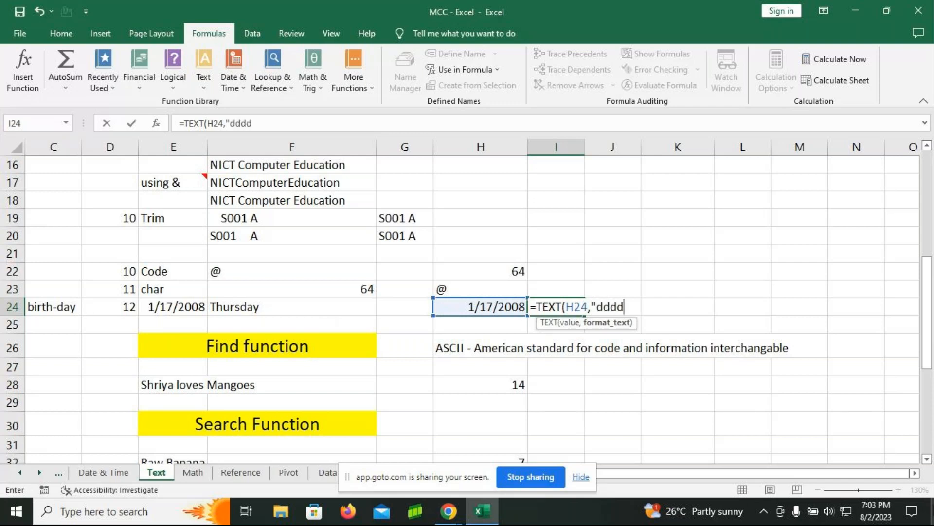
type("\")")
key("Return")
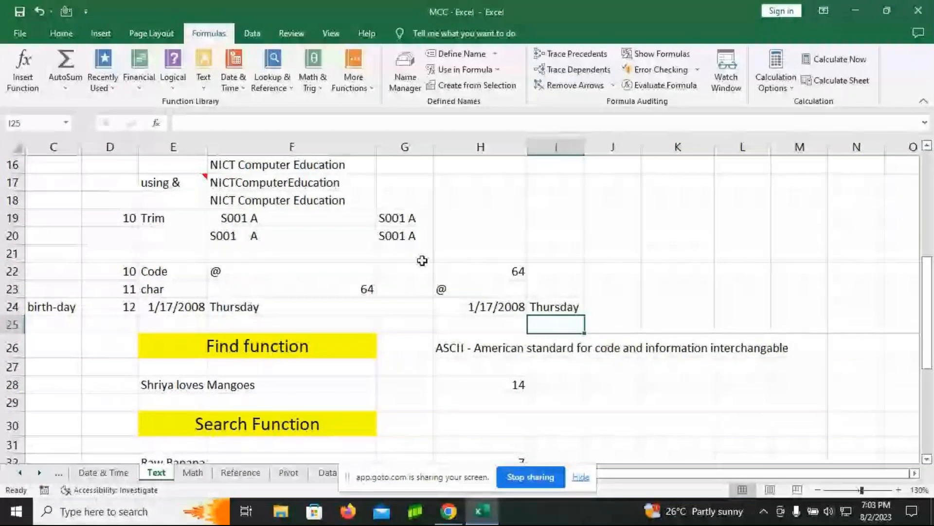
Step: Display the formulas in the worksheet's cells instead of their results
left_click_drag(467, 254, 541, 316)
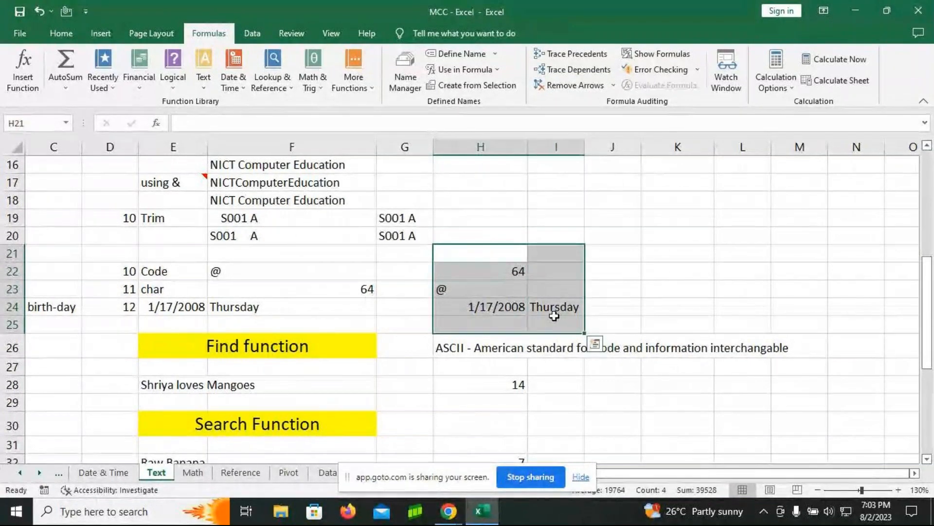
left_click(562, 302)
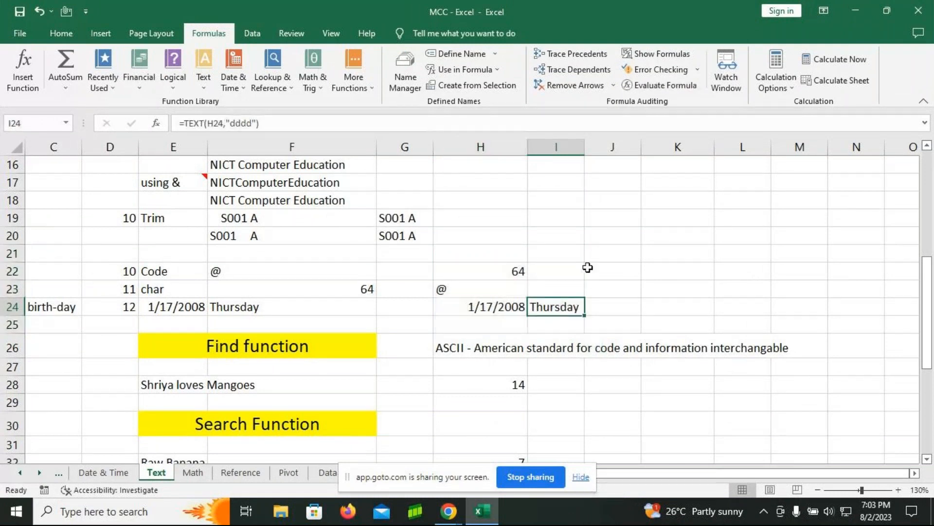
left_click(657, 53)
left_click(893, 472)
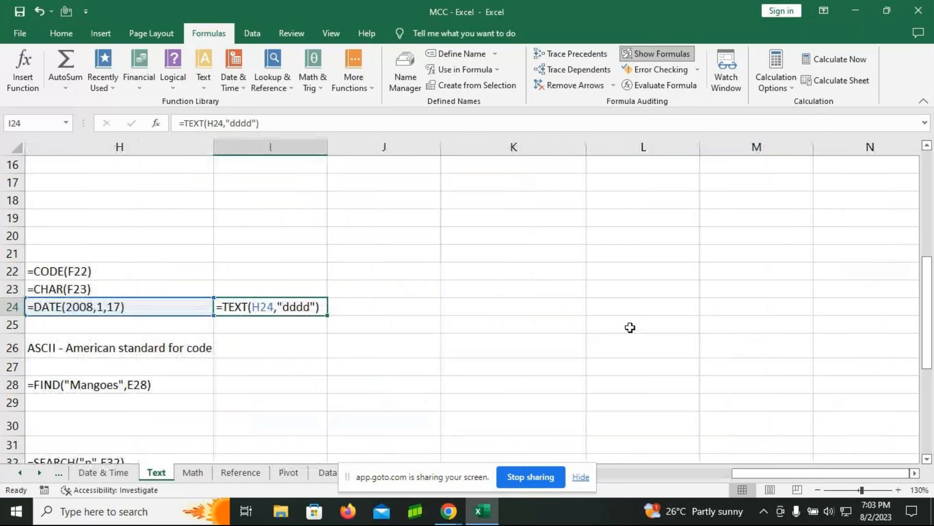
left_click_drag(790, 472, 755, 471)
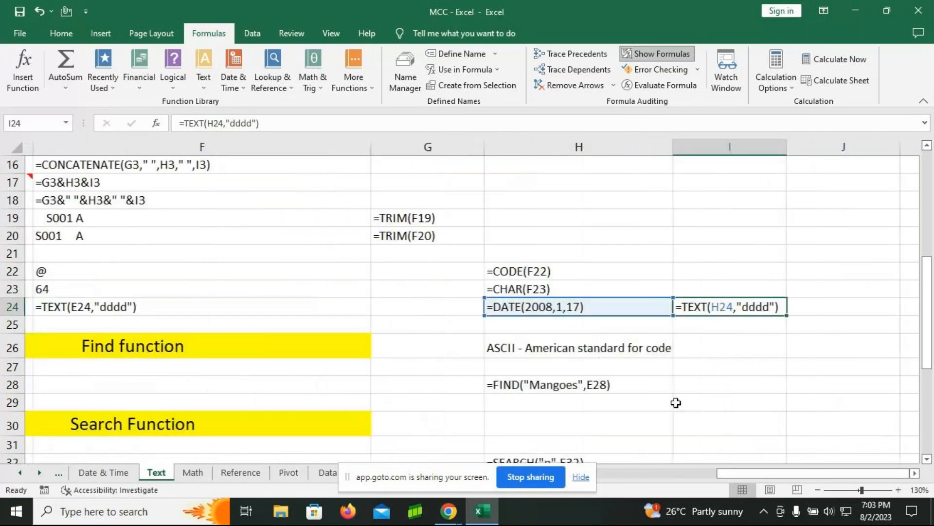
Step: Narrow columns F and G, and select the range F22:I24 containing the CODE, CHAR, DATE and TEXT examples
left_click_drag(363, 147, 253, 148)
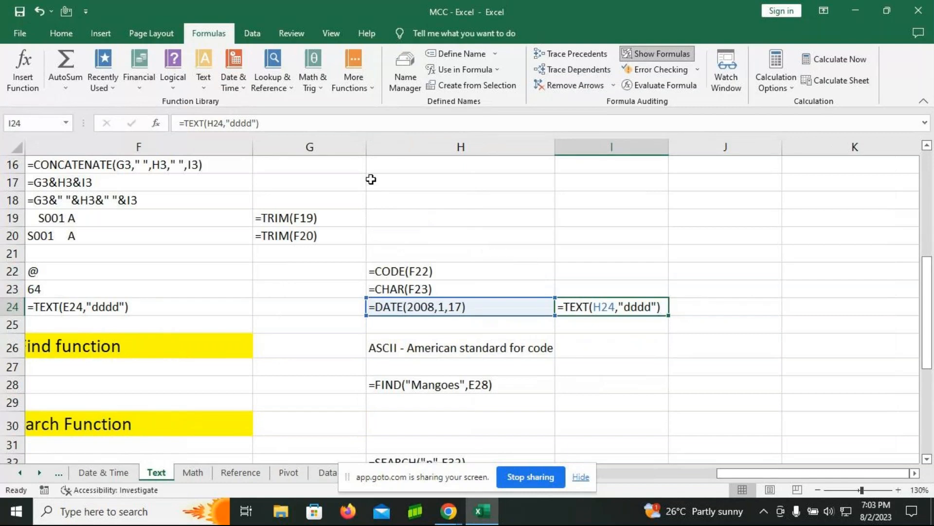
left_click_drag(367, 153, 341, 152)
left_click_drag(744, 477, 711, 480)
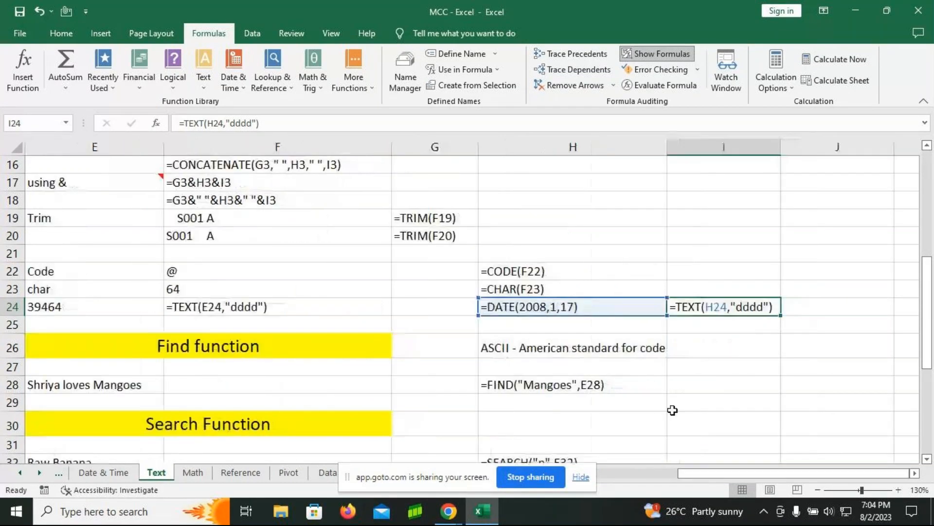
mouse_move(242, 271)
left_mouse_down()
mouse_move(726, 291)
mouse_move(750, 296)
mouse_move(751, 313)
left_mouse_up()
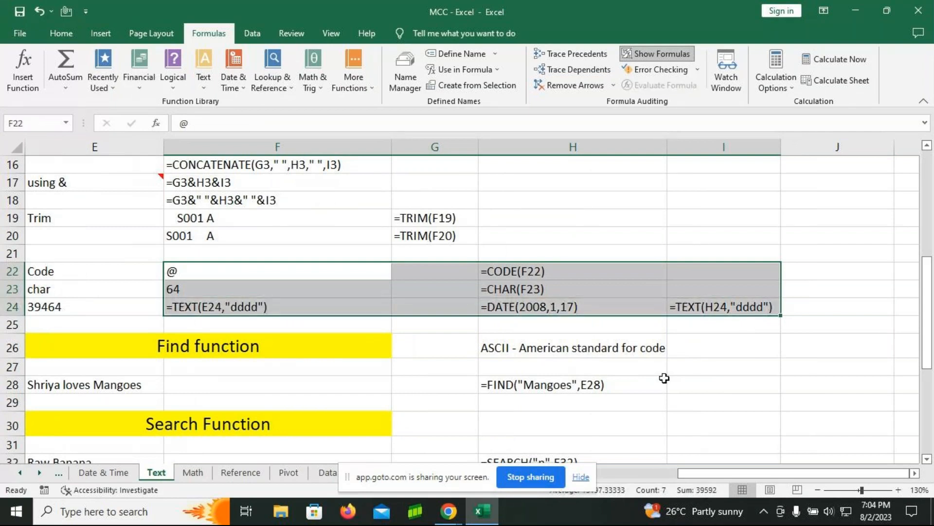
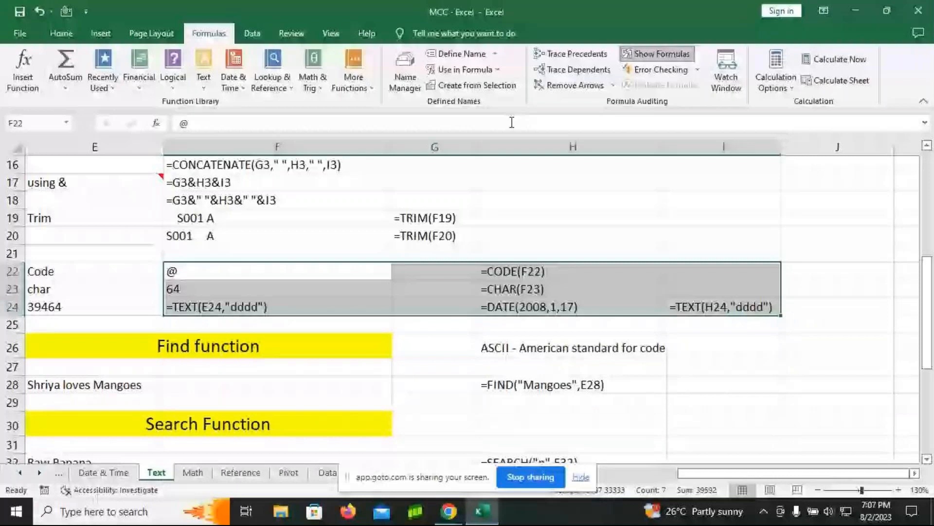
Step: Show the worksheet's formula results instead of the formulas, and widen columns G and H
left_click(657, 54)
scroll(309, 336, "down", 2)
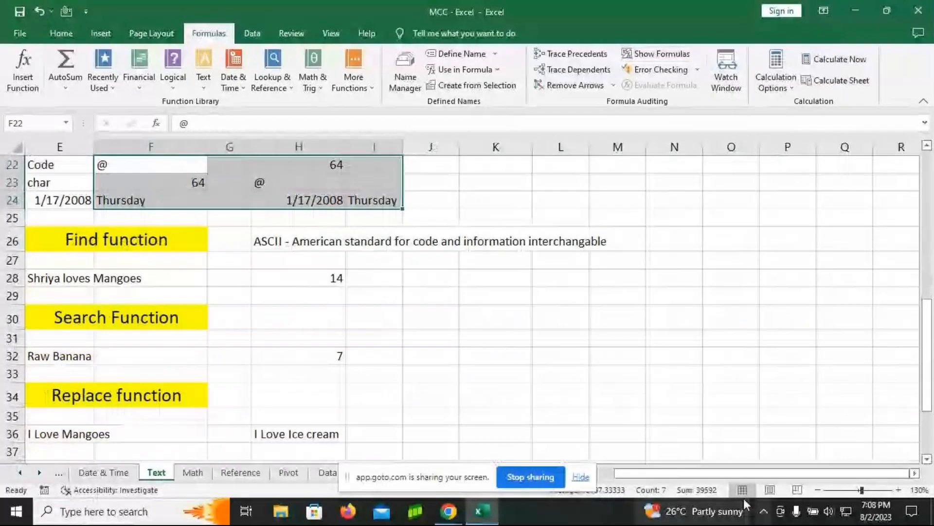
left_click_drag(737, 473, 633, 479)
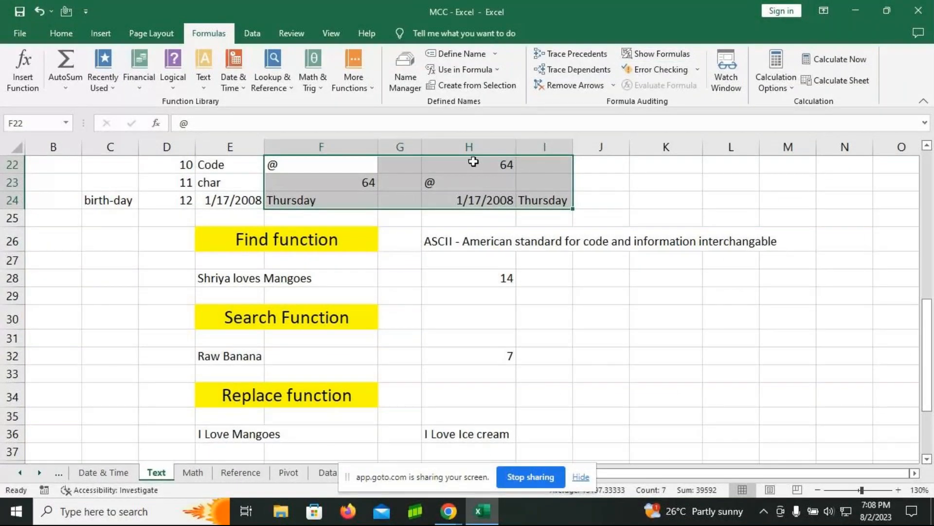
left_click_drag(423, 151, 468, 151)
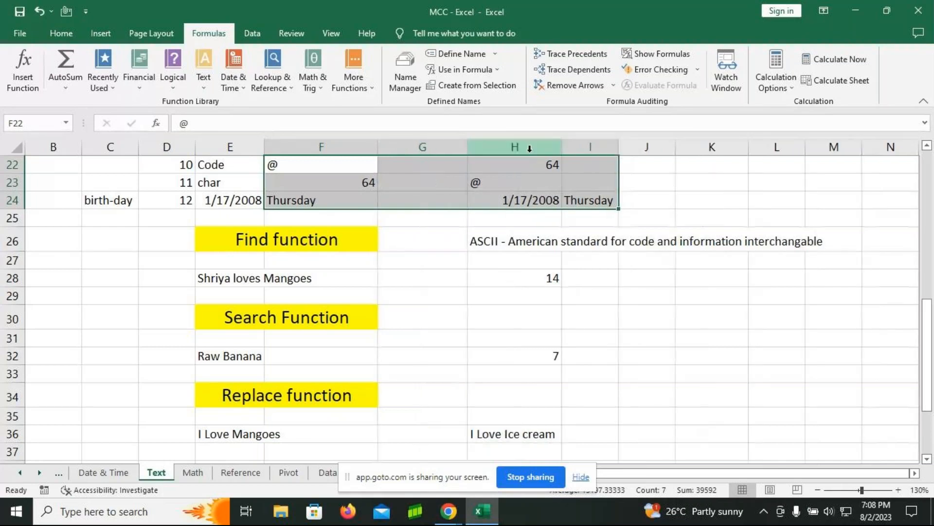
left_click_drag(560, 150, 590, 150)
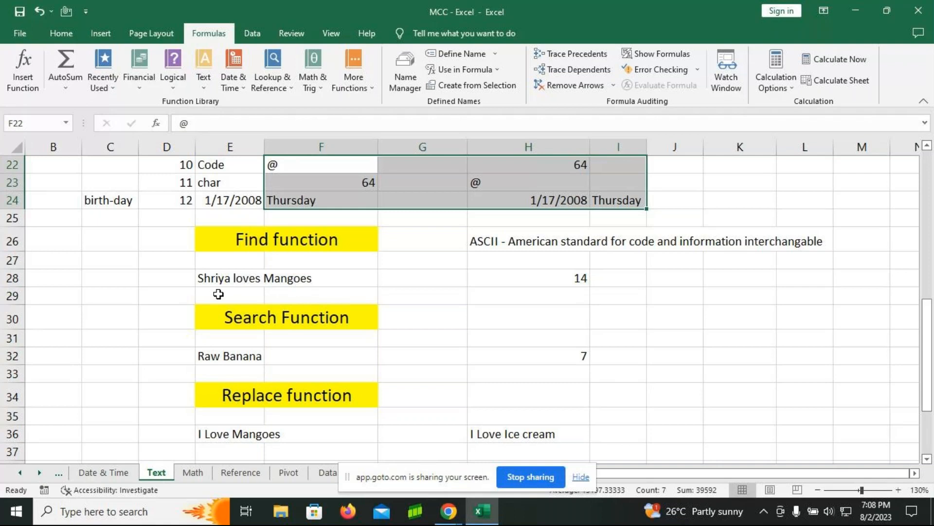
Step: Examine the FIND formula in cell H28 and the cell it refers to, leaving the formula as it is
left_click(555, 284)
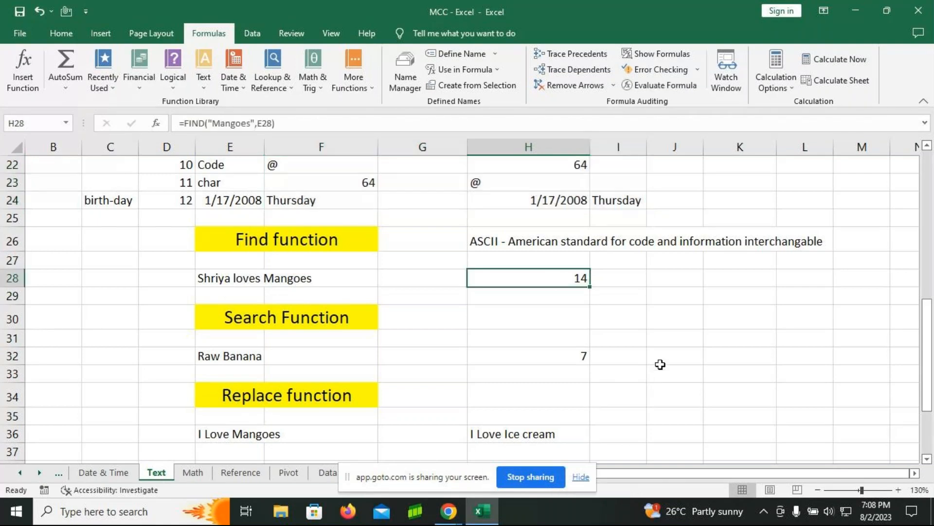
key("F2")
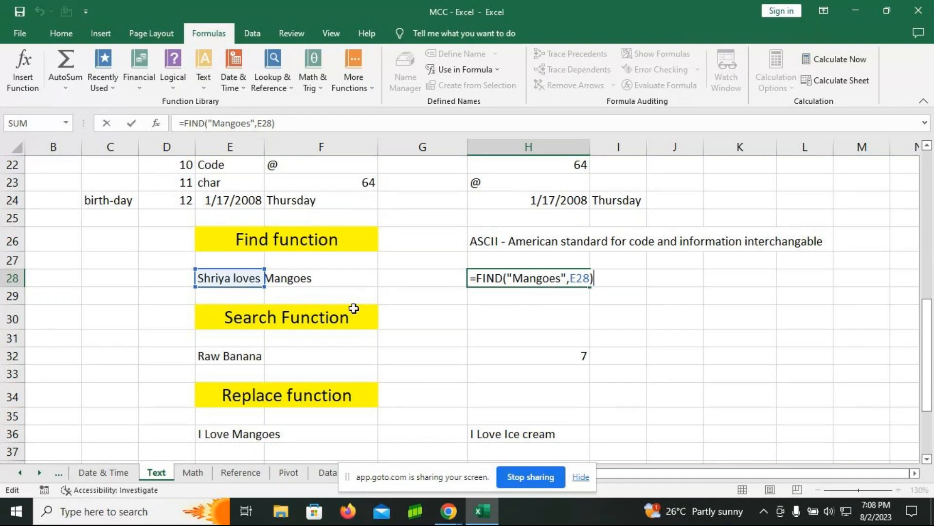
key("Return")
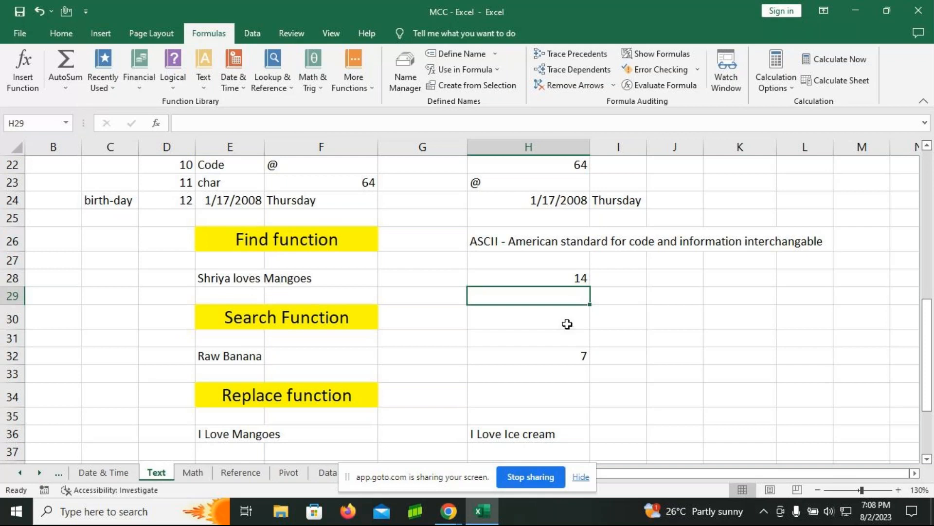
Step: Enter the formula =FIND("Mangoes",E28) in cell H29
type("=")
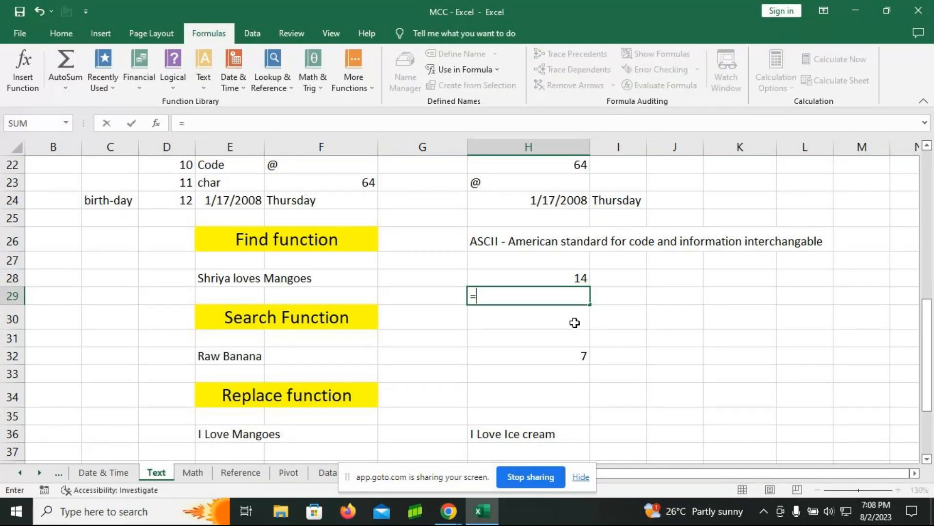
type("find")
key("Tab")
key("Return")
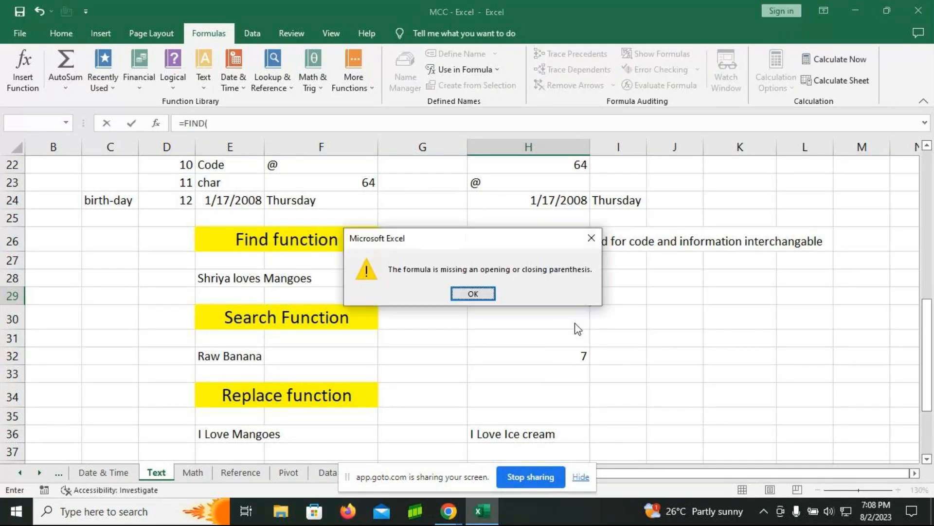
left_click(473, 293)
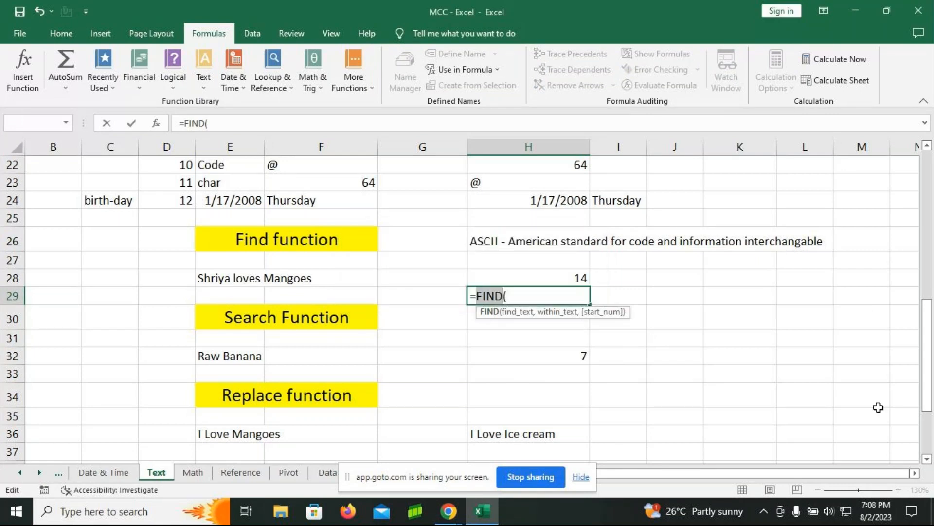
key("Right")
key("Right")
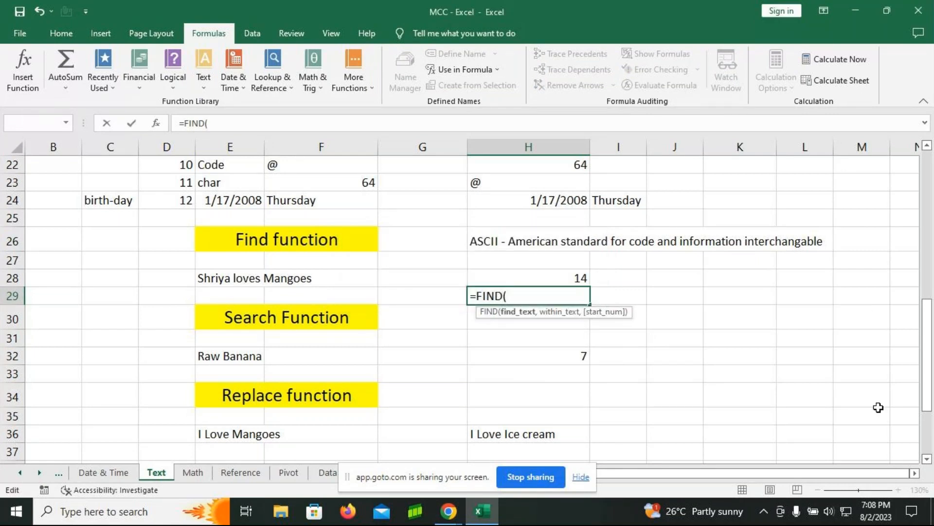
type("\"Mangoes\",")
left_click(246, 275)
type(")")
key("Return")
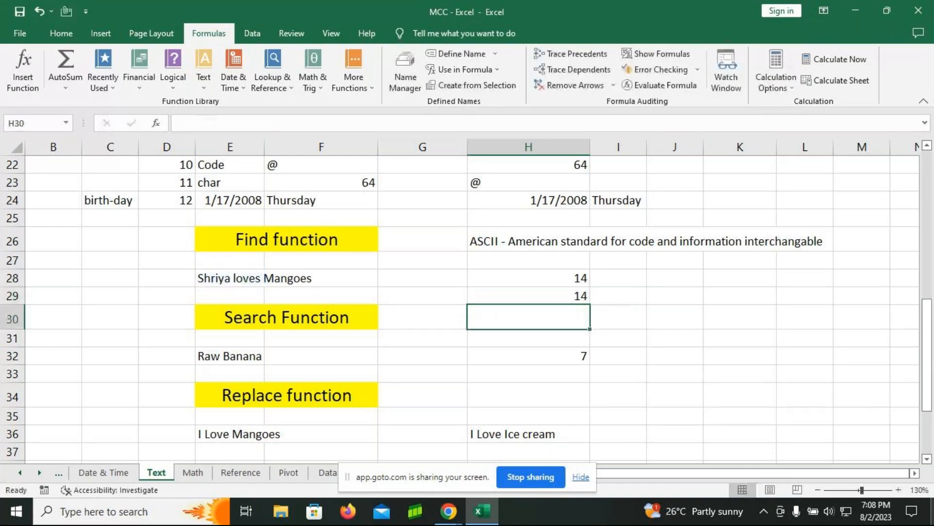
Step: Edit the formula in cell H29 to look for another word, making it =FIND("loves",E28)
key("Up")
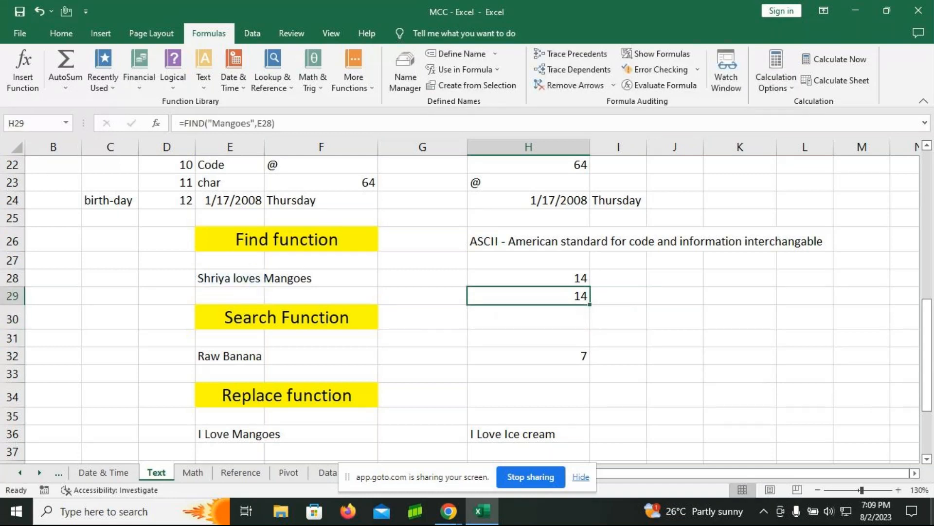
key("F2")
key("BackSpace")
key("BackSpace")
key("BackSpace")
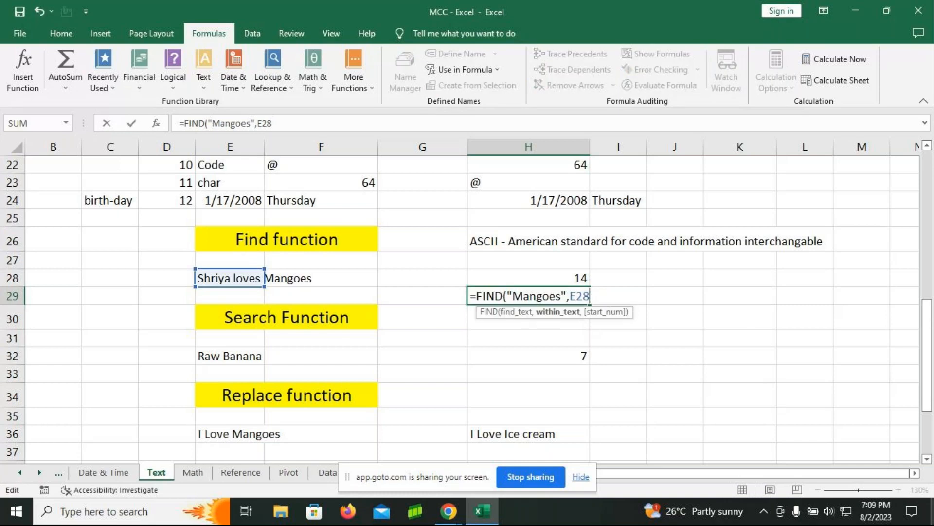
key("BackSpace")
key("BackSpace")
key("BackSpace")
key("BackSpace")
key("BackSpace")
key("BackSpace")
key("BackSpace")
key("BackSpace")
key("BackSpace")
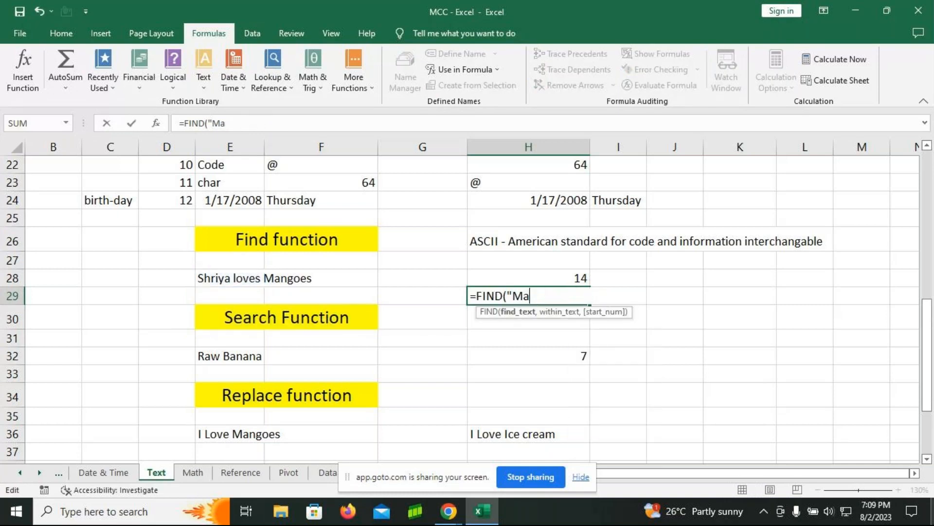
key("BackSpace")
type("lov es\",")
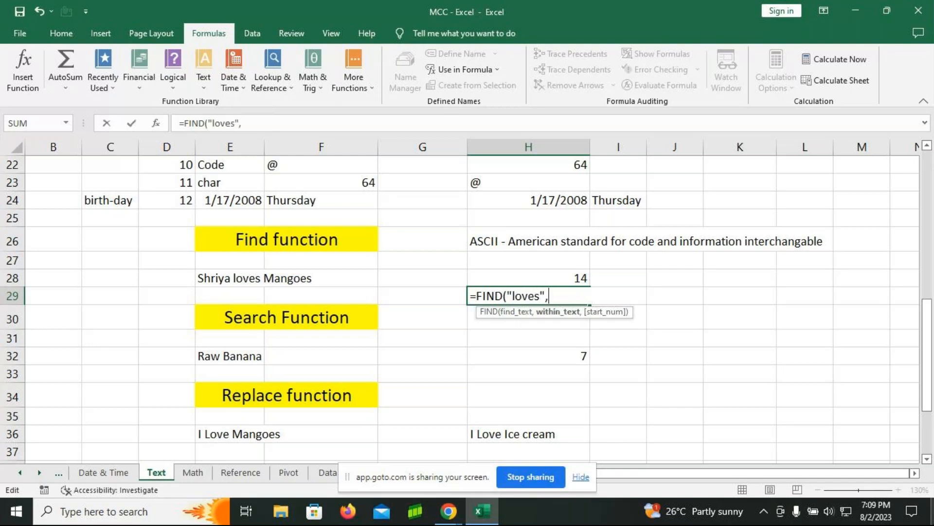
left_click(205, 276)
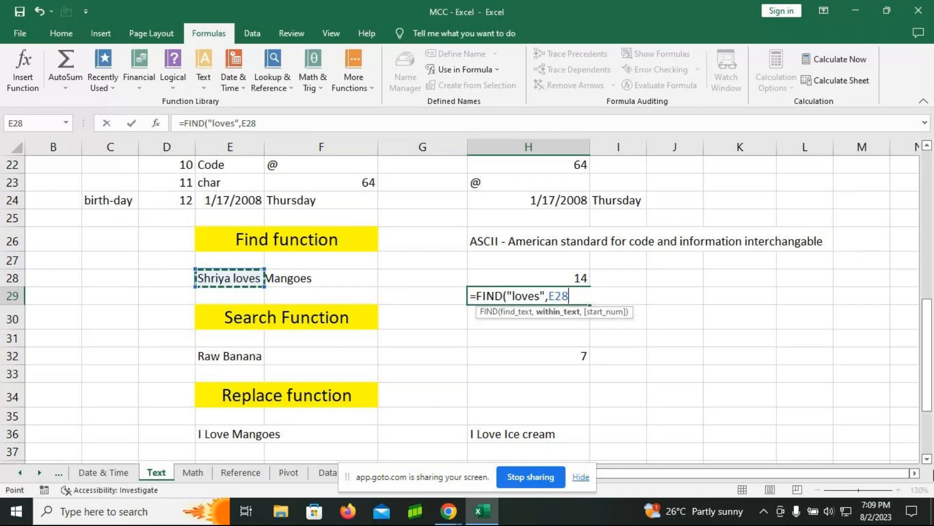
type(")")
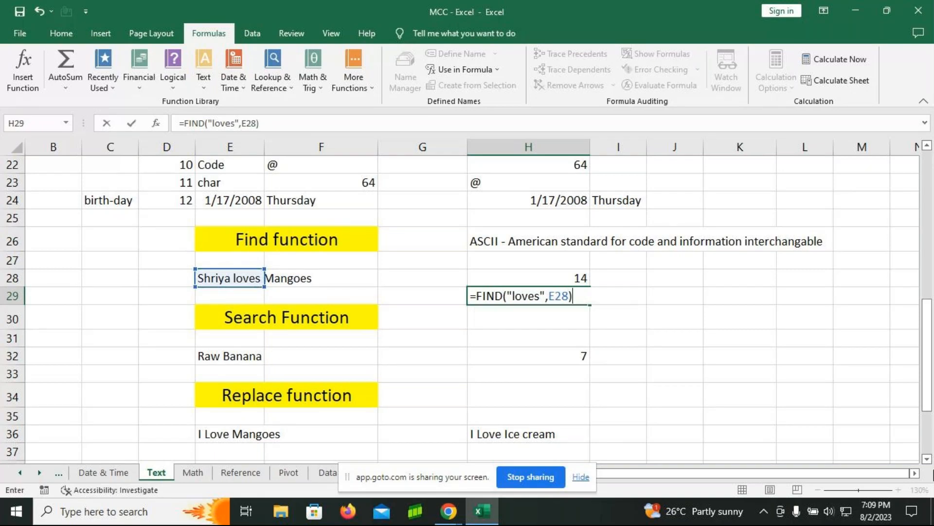
key("Return")
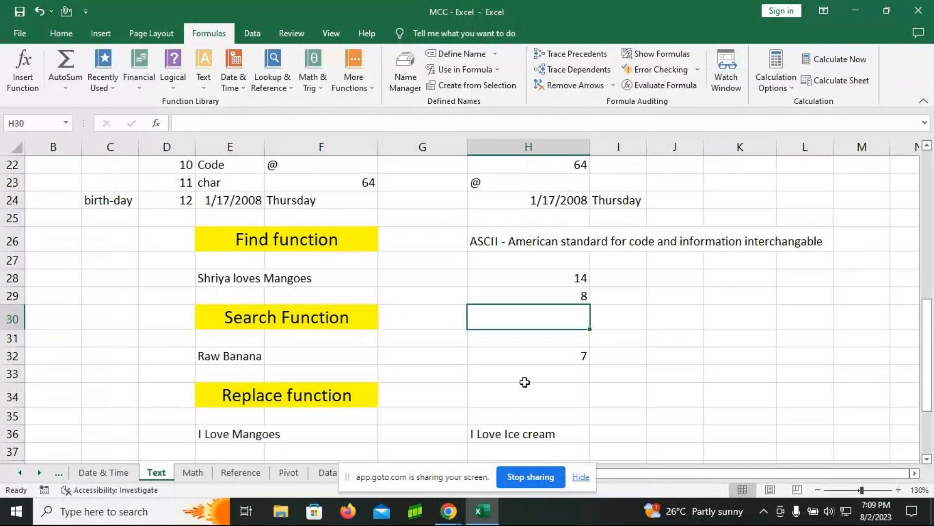
Step: Examine the SEARCH formula in cell H32 and its reference to the Raw Banana text, without changing it
left_click(521, 354)
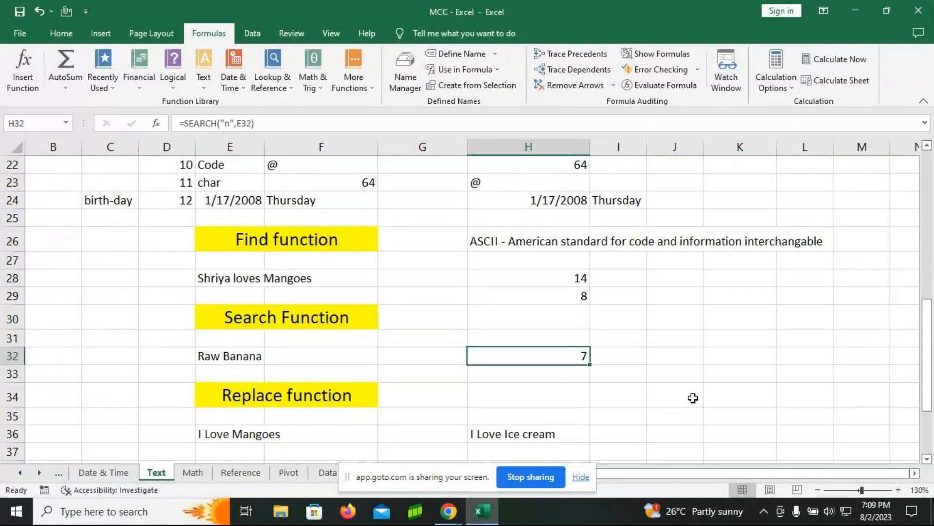
key("F2")
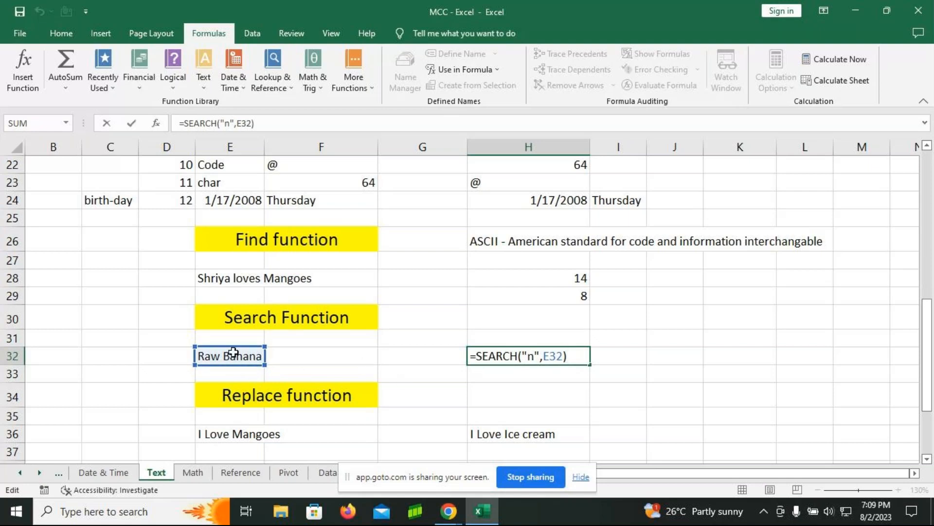
key("Return")
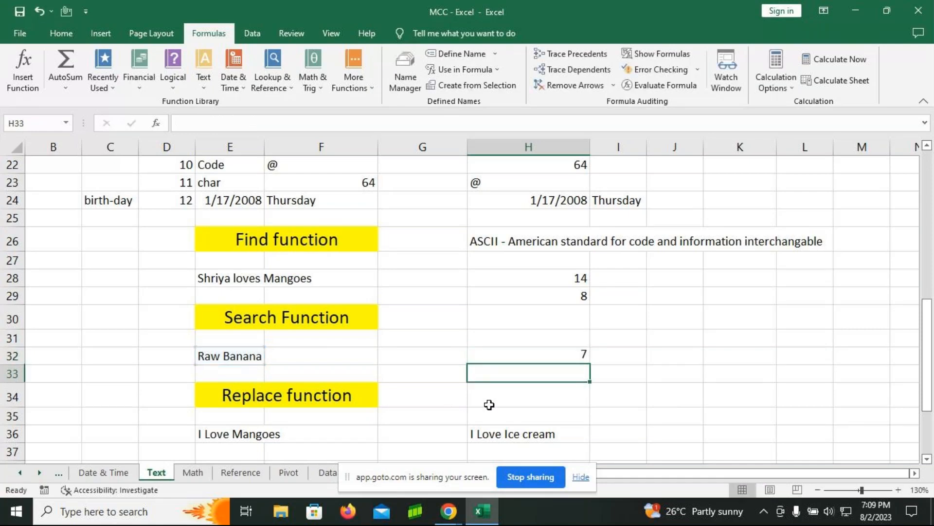
Step: Enter the formula =SEARCH("a",E32) in cell H33 to locate the letter a in Raw Banana
type("=")
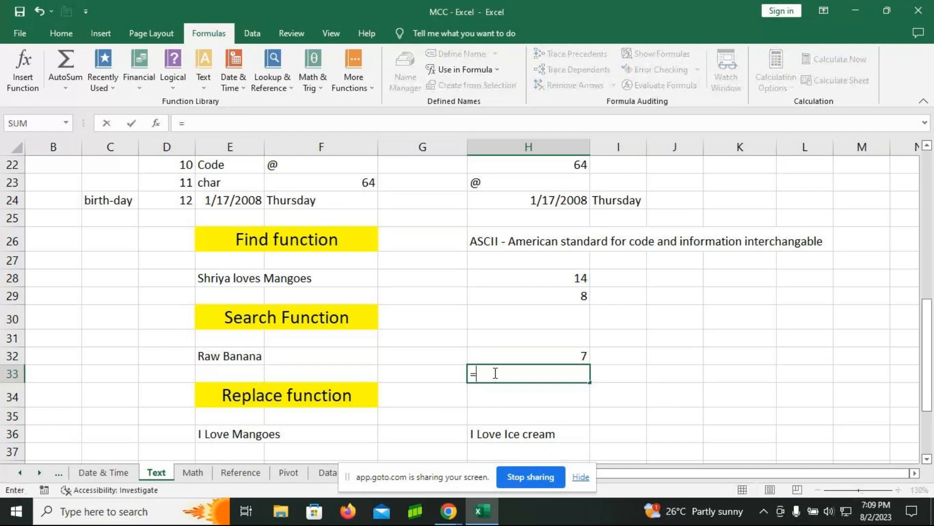
type("sa")
key("BackSpace")
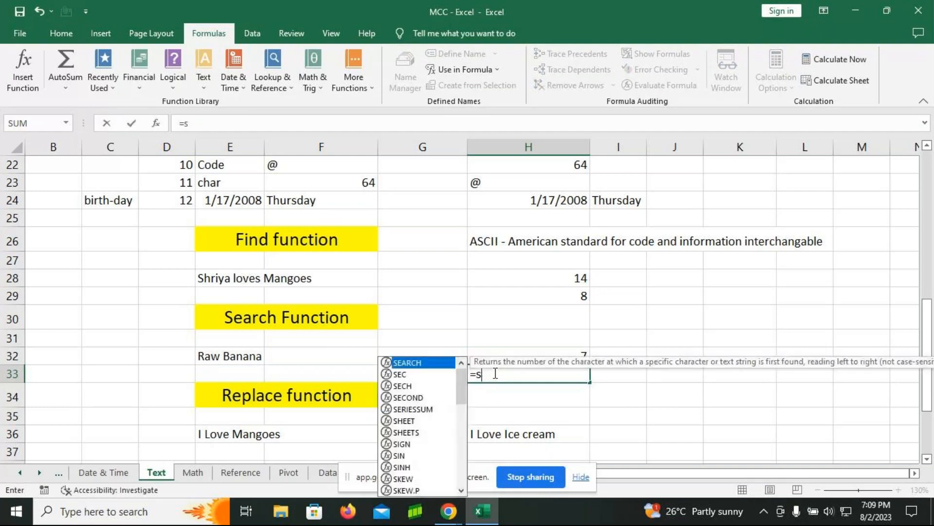
type("earch")
key("Tab")
type("\"a")
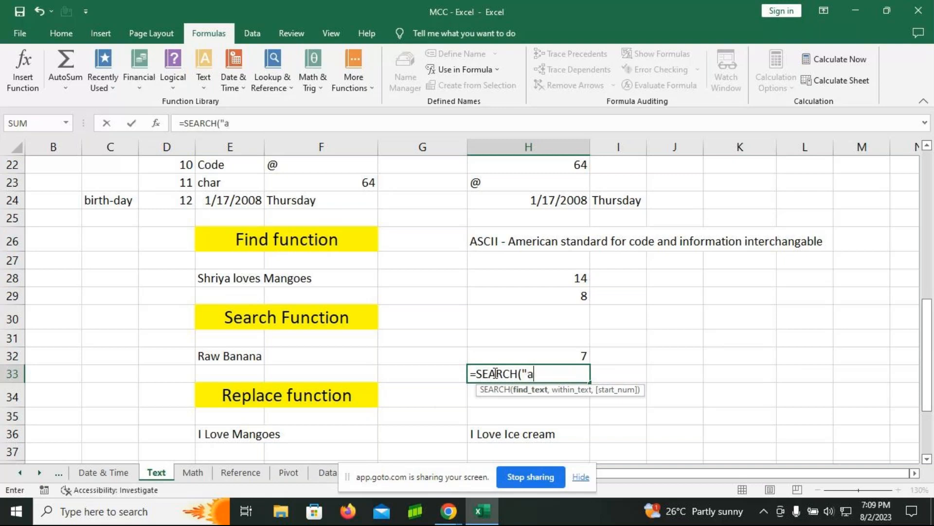
type("\",")
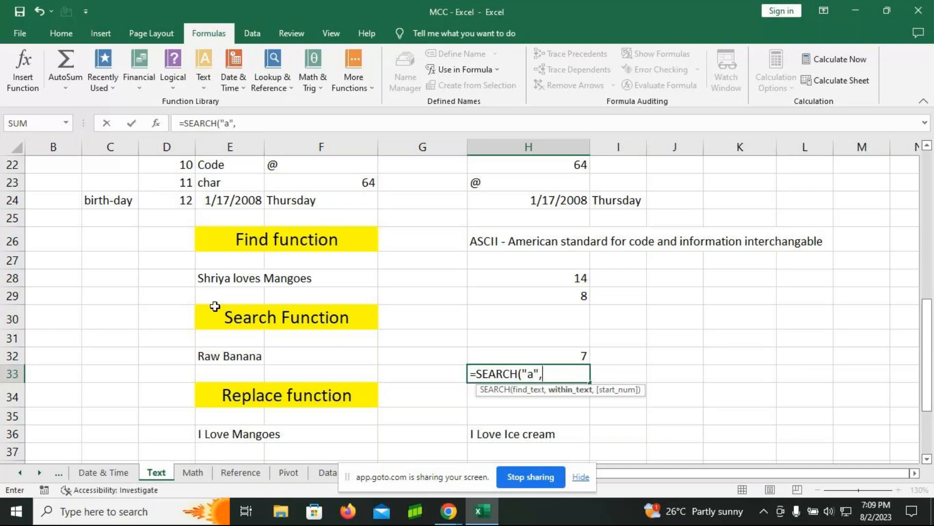
left_click(217, 359)
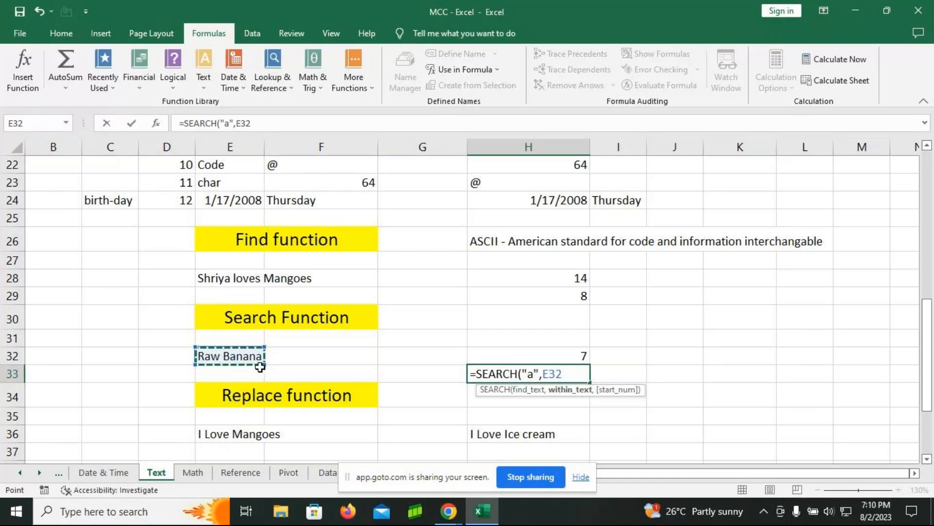
type(")")
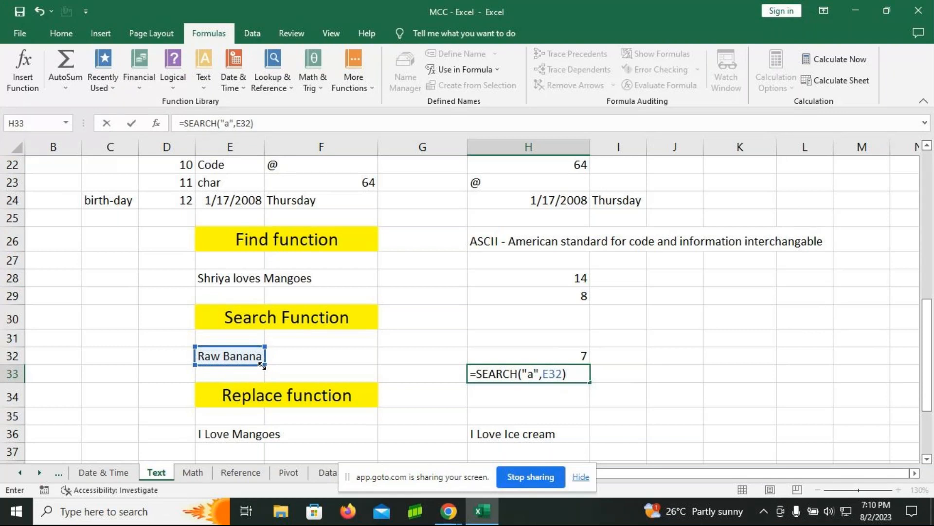
key("Return")
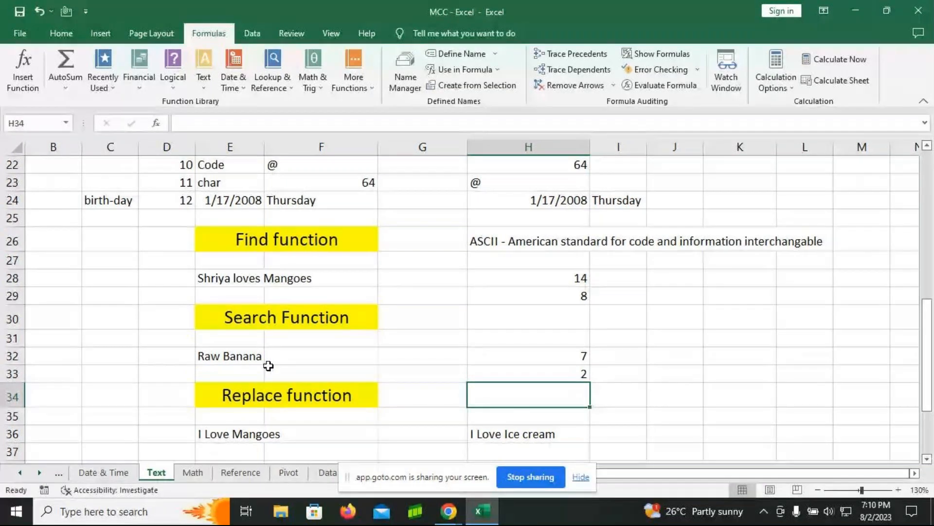
Step: Examine the REPLACE formula in cell H36 and its old_text argument, leaving the formula as it is
scroll(265, 366, "down", 1)
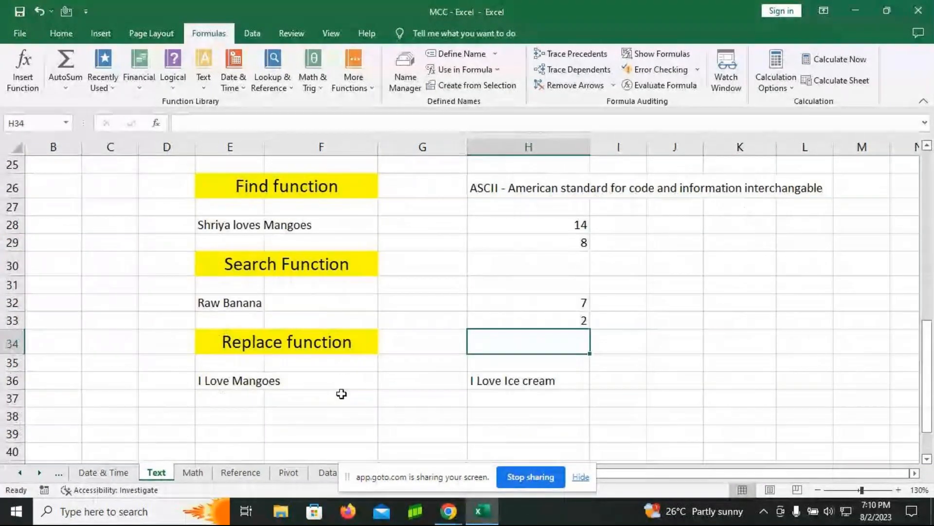
left_click(523, 386)
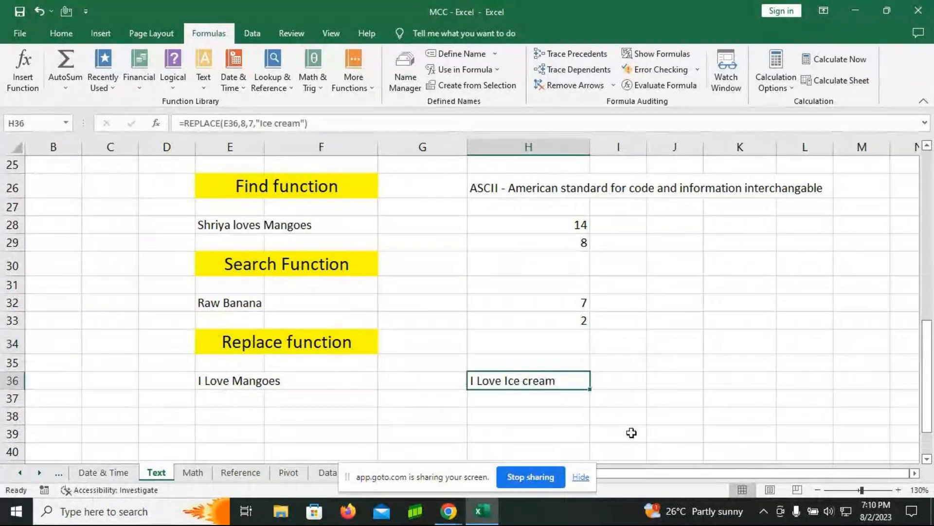
key("F2")
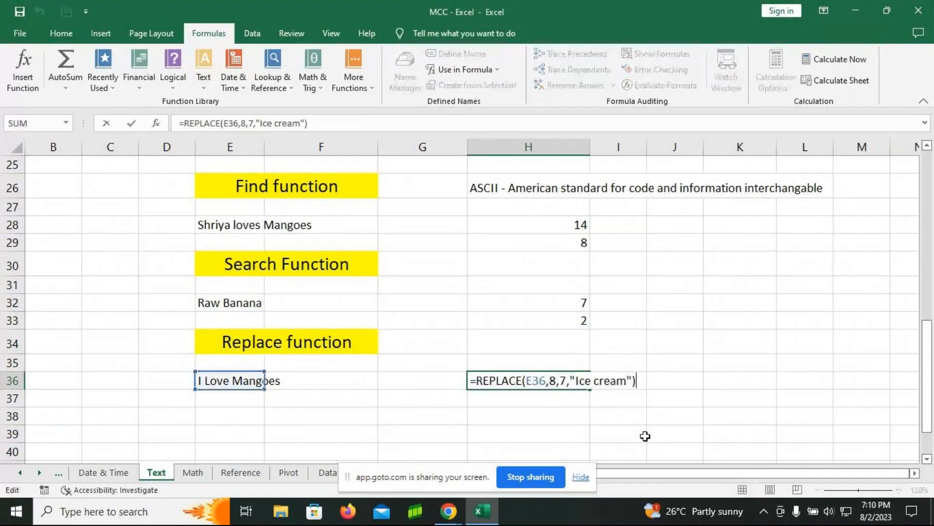
left_click(522, 381)
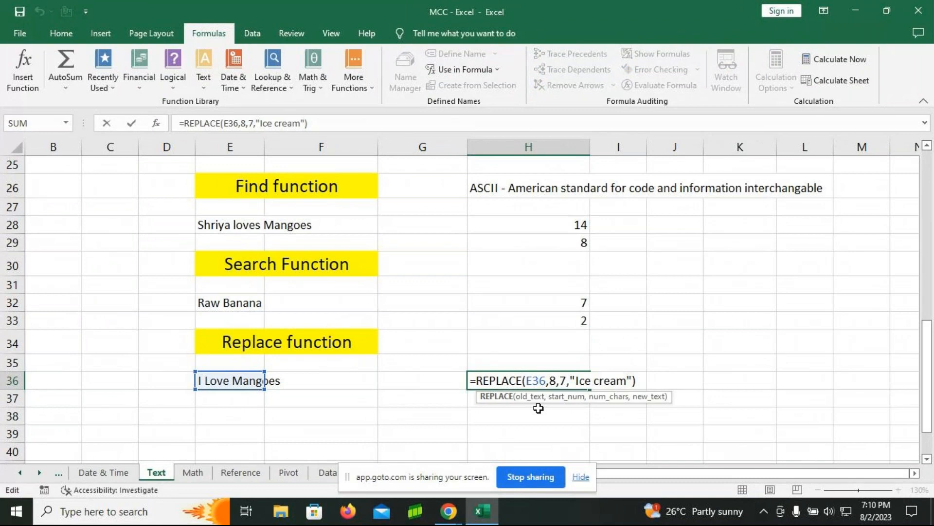
left_click(527, 381)
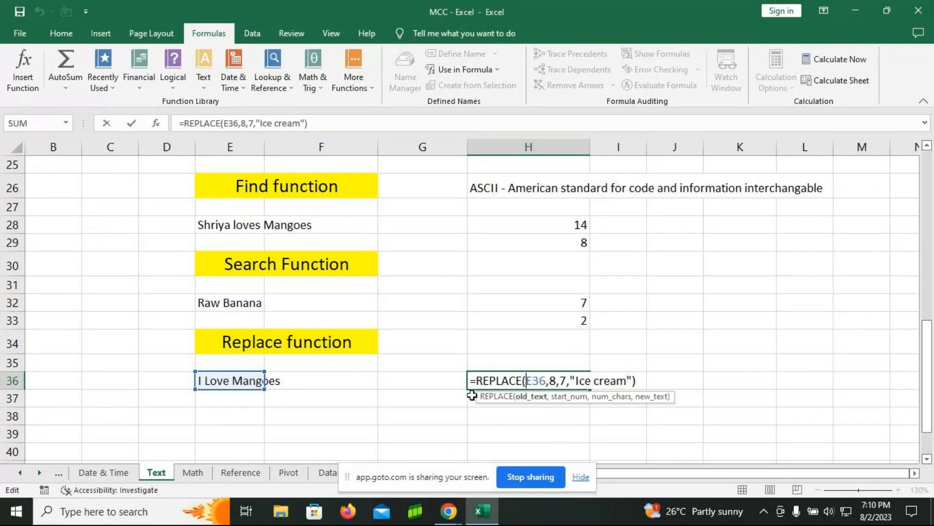
left_click(674, 380)
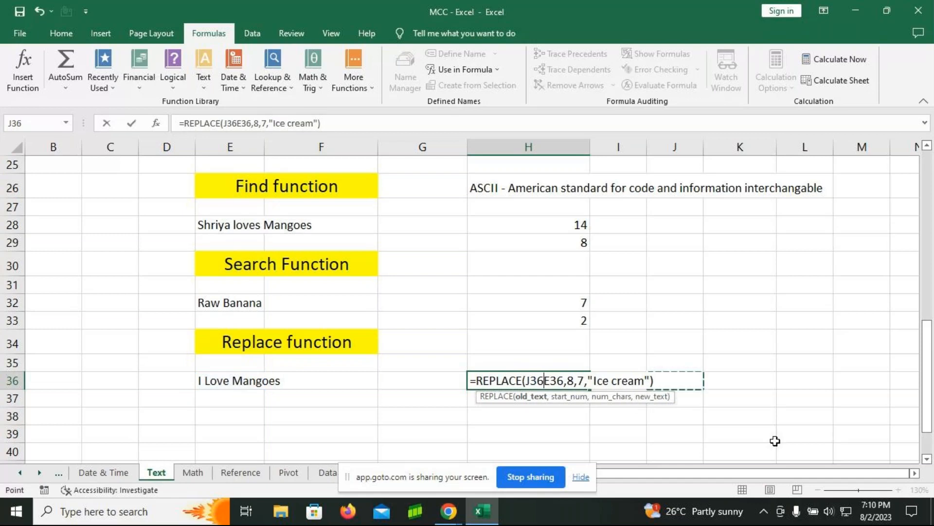
key("ctrl+z")
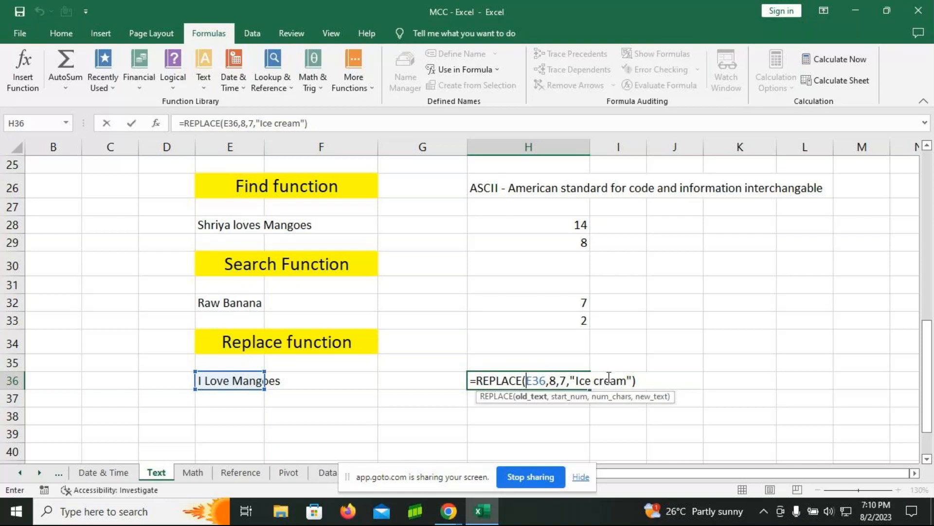
key("Return")
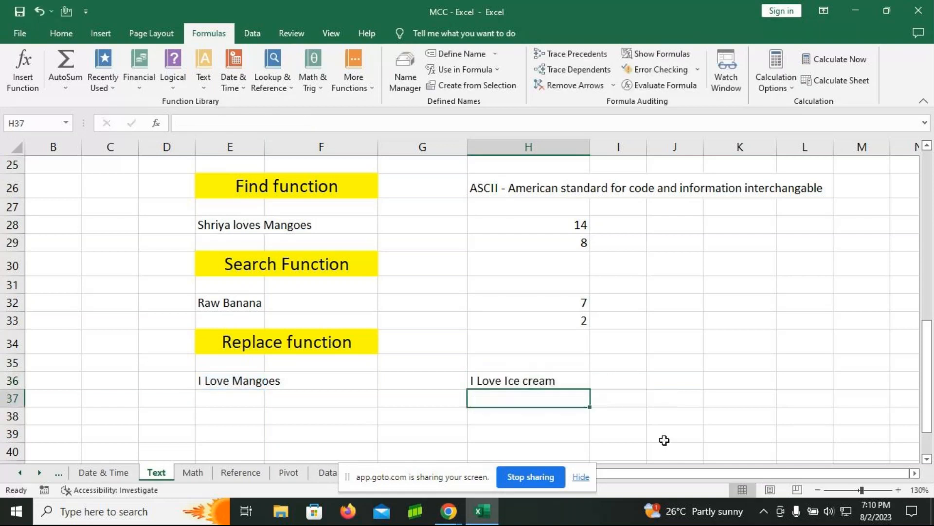
Step: Enter the formula =REPLACE(E36,3,4,"hate") in cell H37 to swap the word Love in the sentence
type("=")
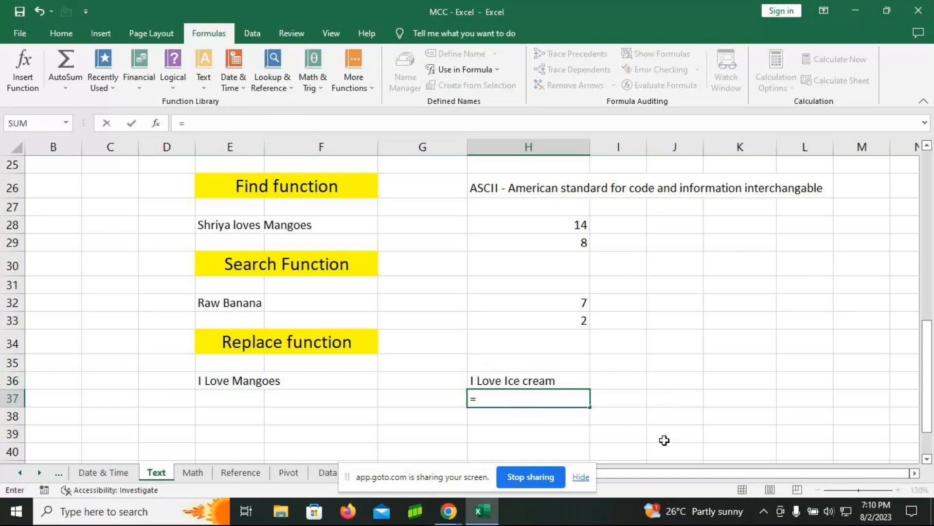
type("replace")
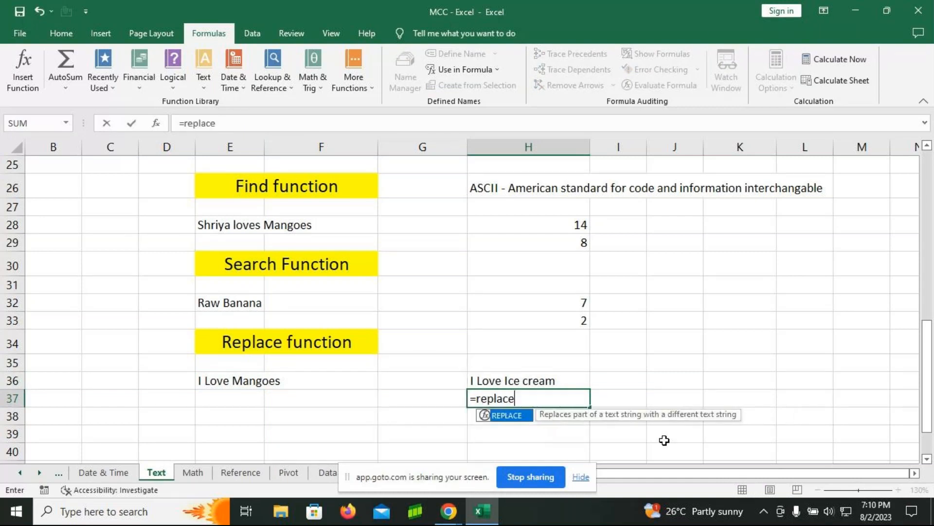
key("Tab")
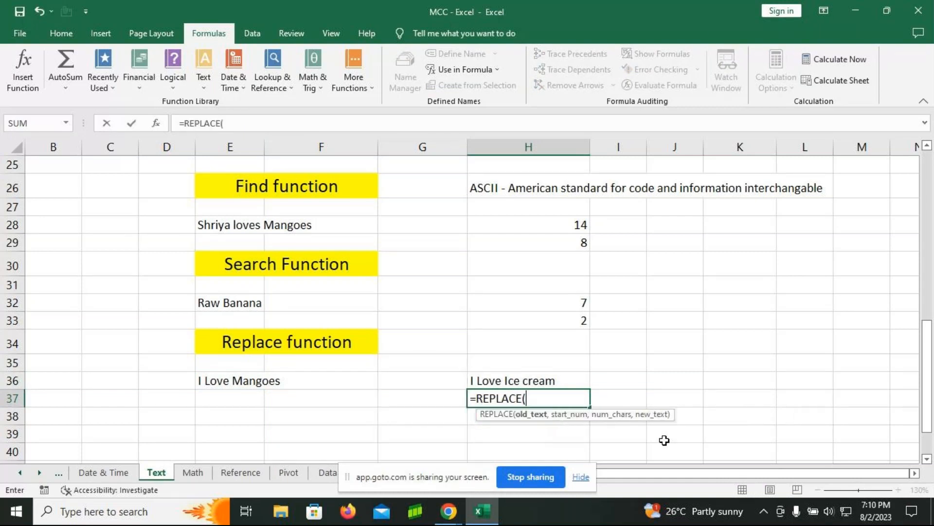
left_click(241, 381)
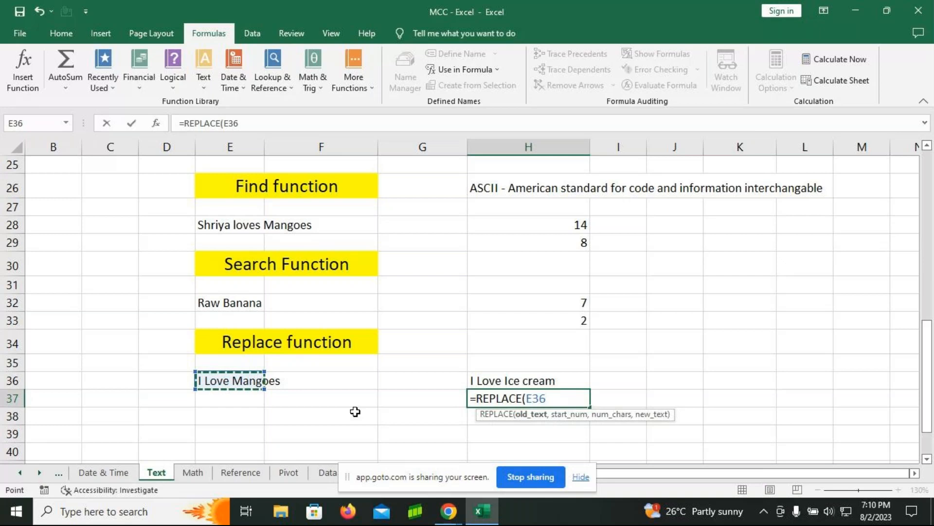
type(",")
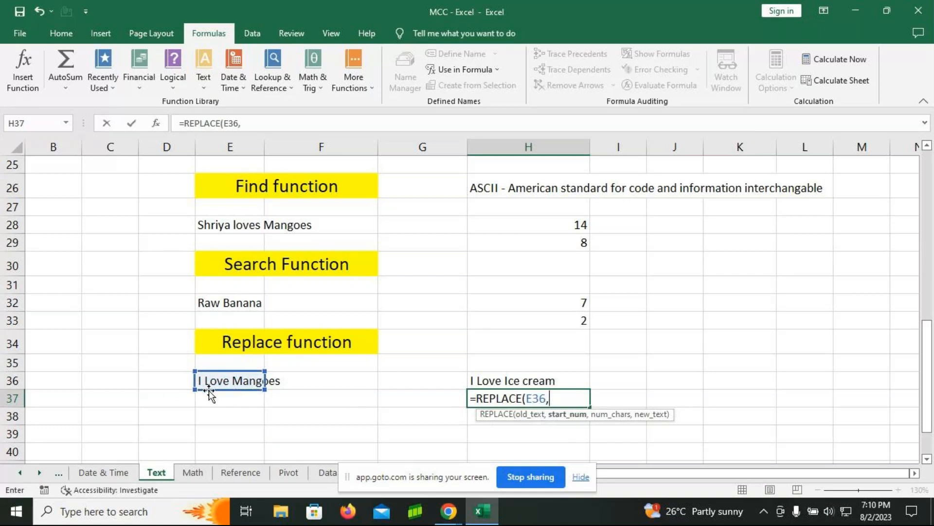
type("3,4")
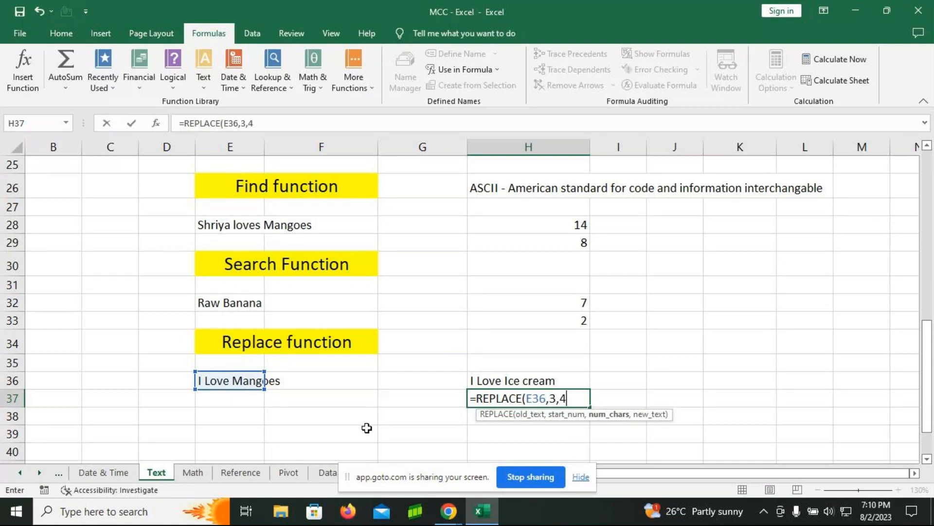
type(",\"h")
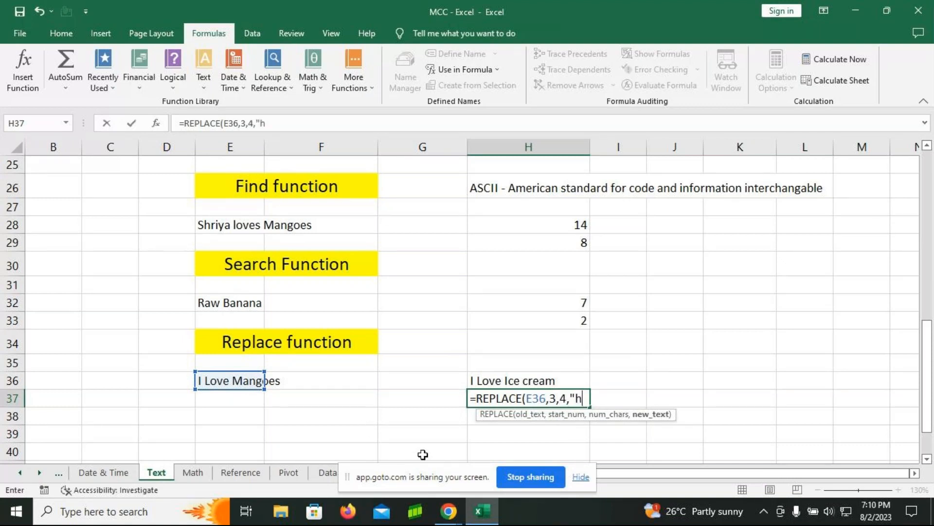
type("ate\")")
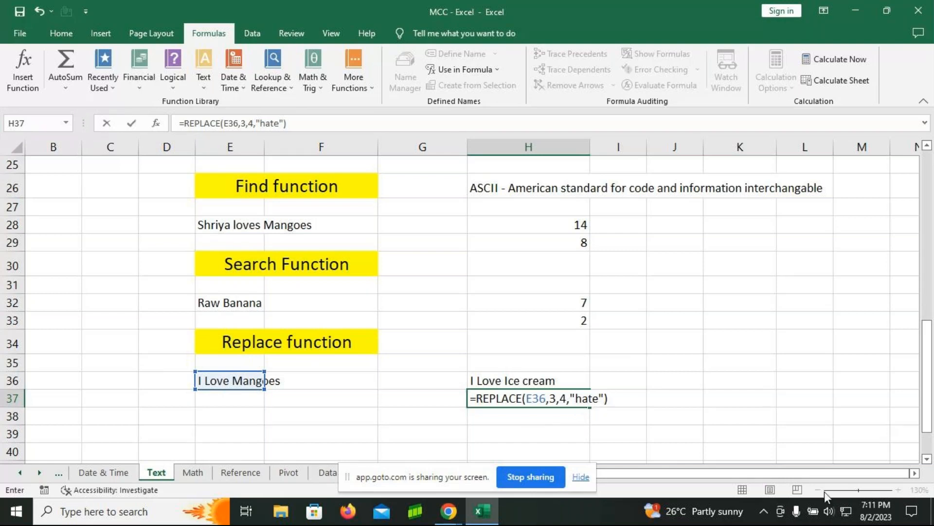
key("Return")
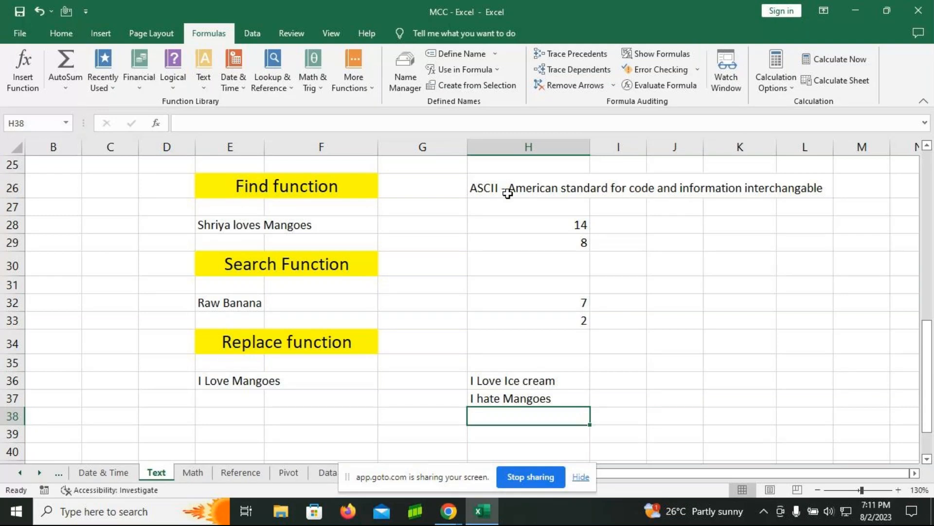
Step: Display the sheet's formulas instead of their results and narrow columns F and G to bring column H into view
left_click(633, 54)
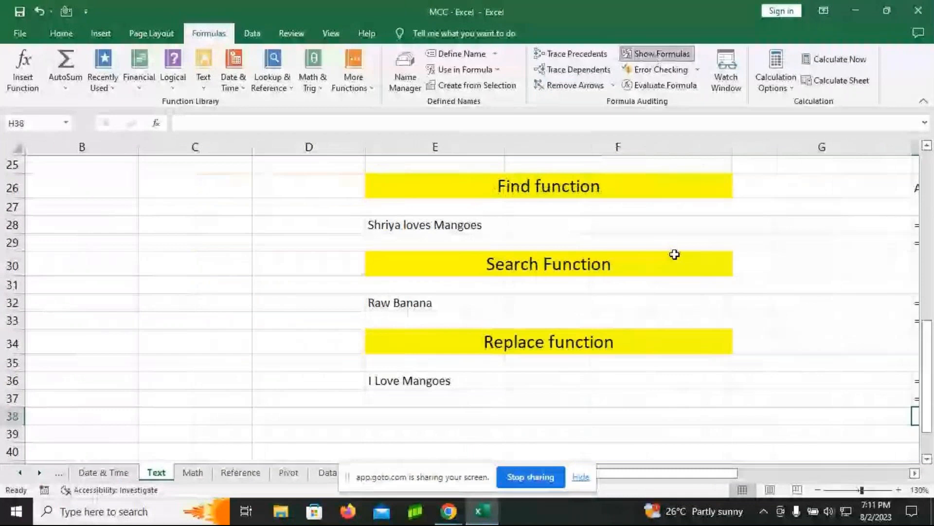
left_click_drag(735, 153, 617, 161)
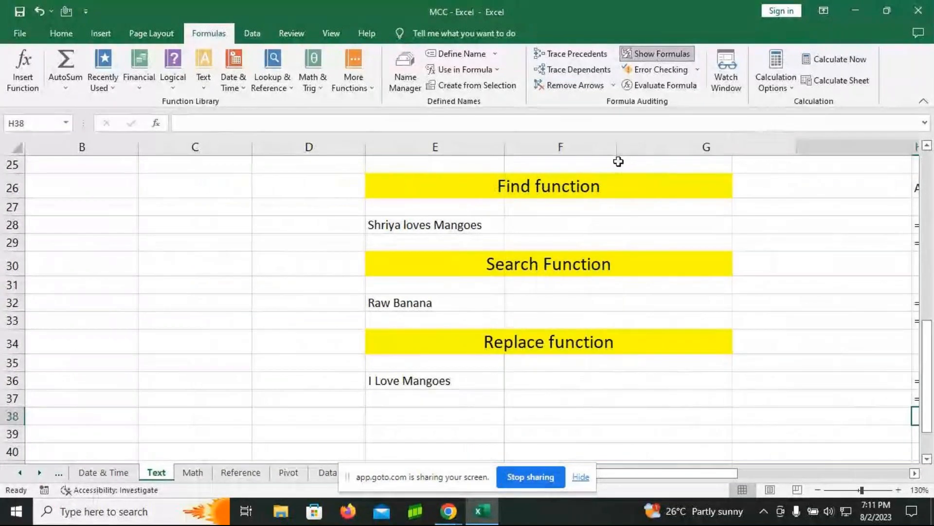
left_click_drag(798, 149, 673, 150)
Step: Clear the ASCII note from cell H26 and switch the sheet back to showing formula results
left_click(698, 181)
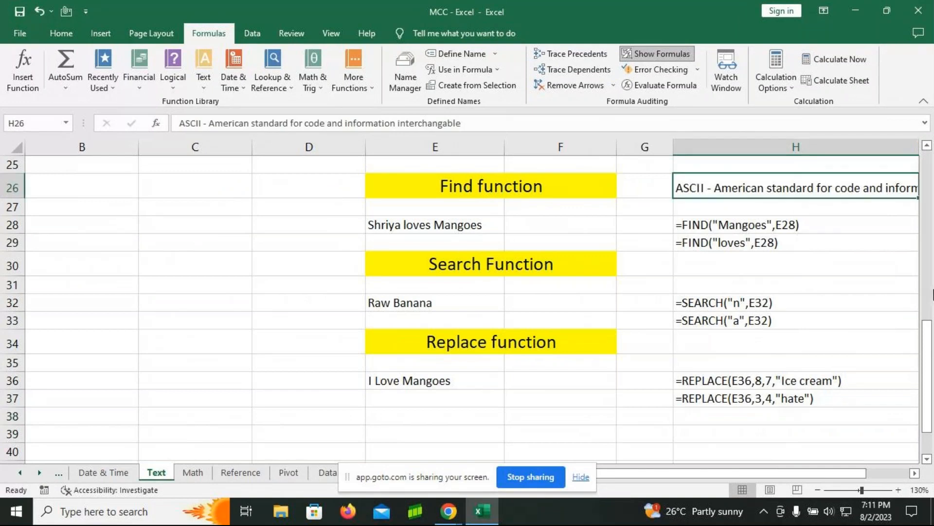
key("Delete")
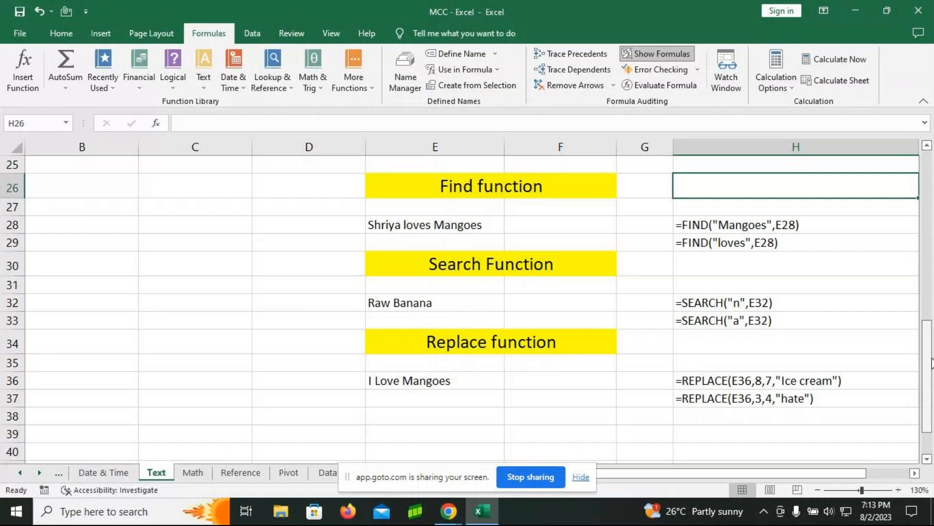
left_click(658, 53)
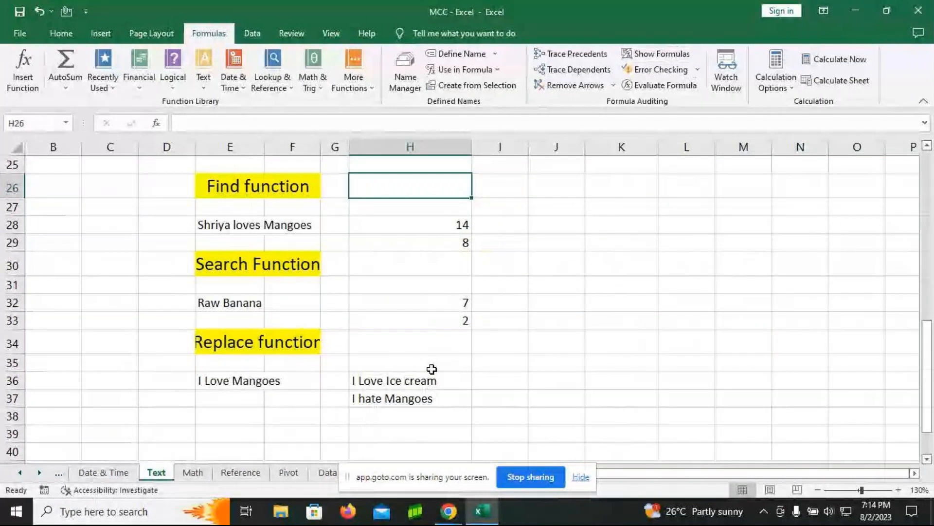
Step: Open the Math worksheet at its Mathematical Function heading and set the zoom to 110%
scroll(432, 369, "up", 8)
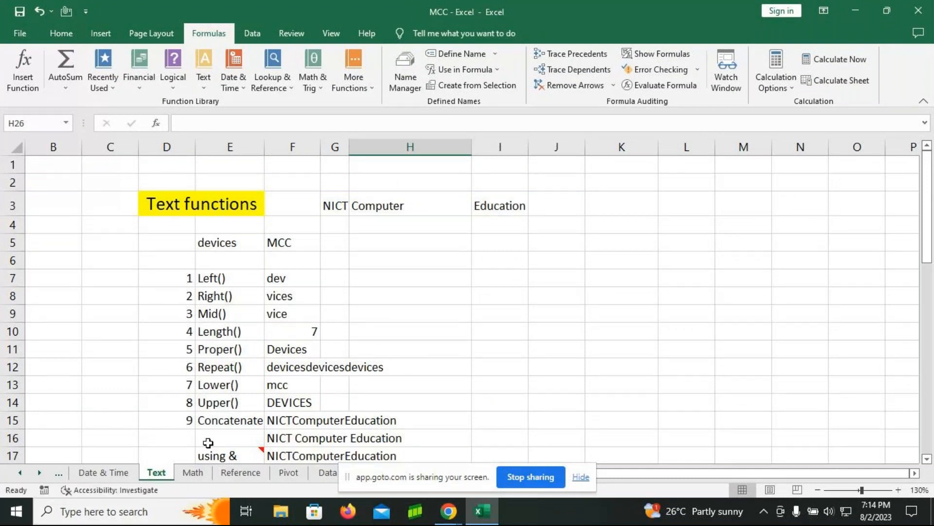
left_click(193, 478)
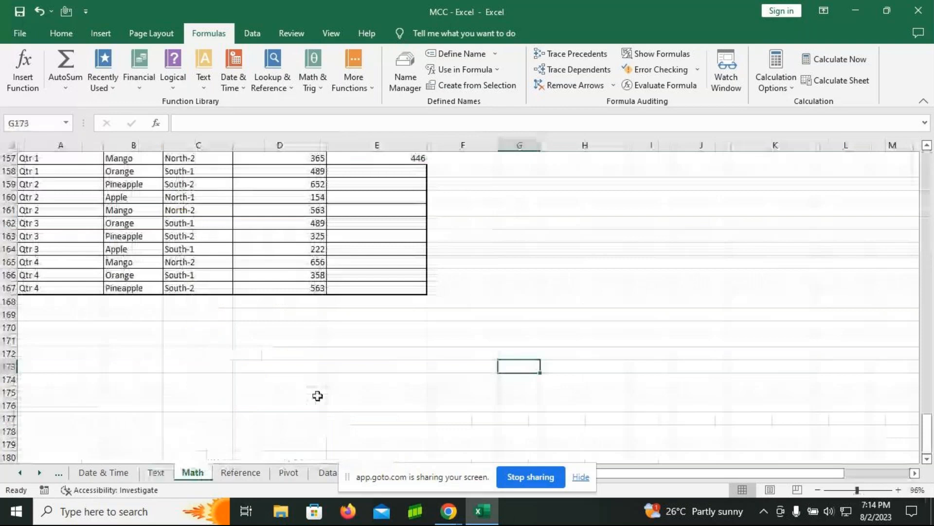
scroll(336, 365, "up", 2)
scroll(335, 366, "up", 19)
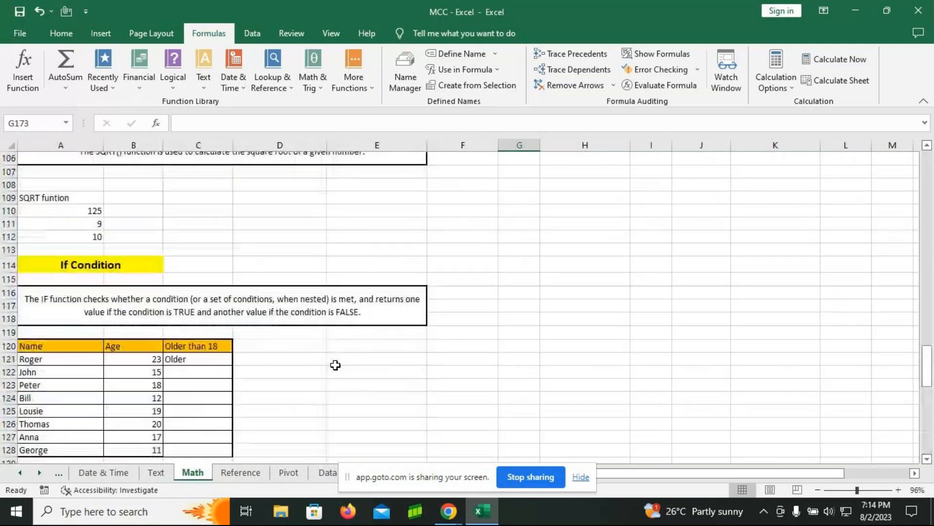
scroll(336, 366, "up", 3)
scroll(336, 364, "up", 11)
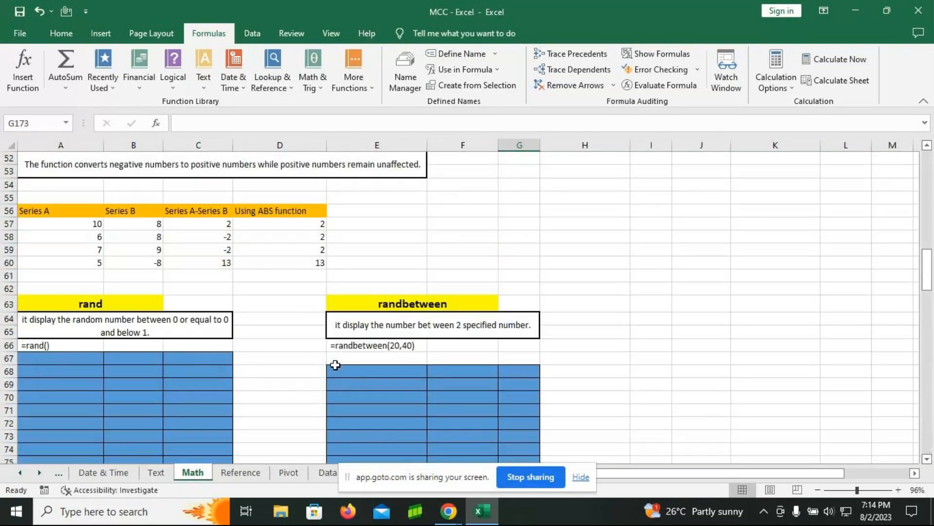
scroll(336, 364, "up", 8)
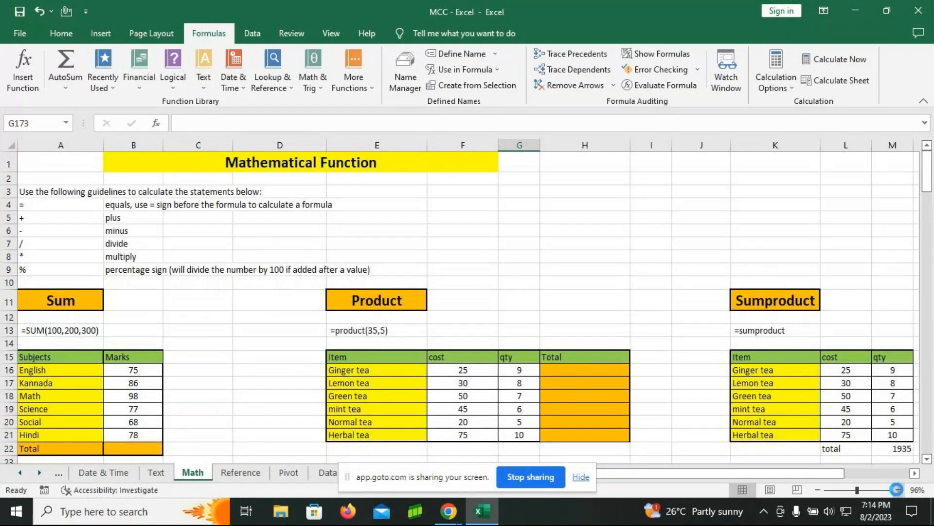
left_click(898, 490)
left_click(899, 490)
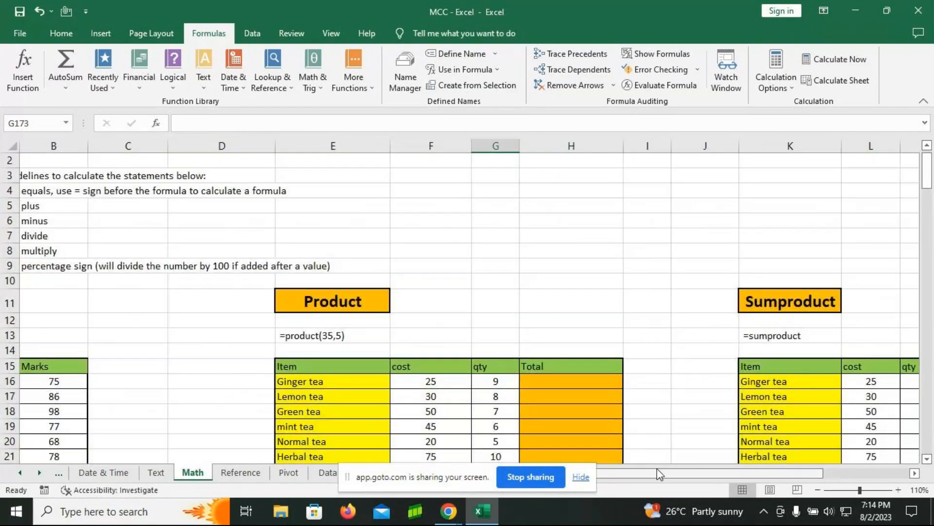
left_click_drag(657, 474, 633, 474)
scroll(492, 279, "up", 1)
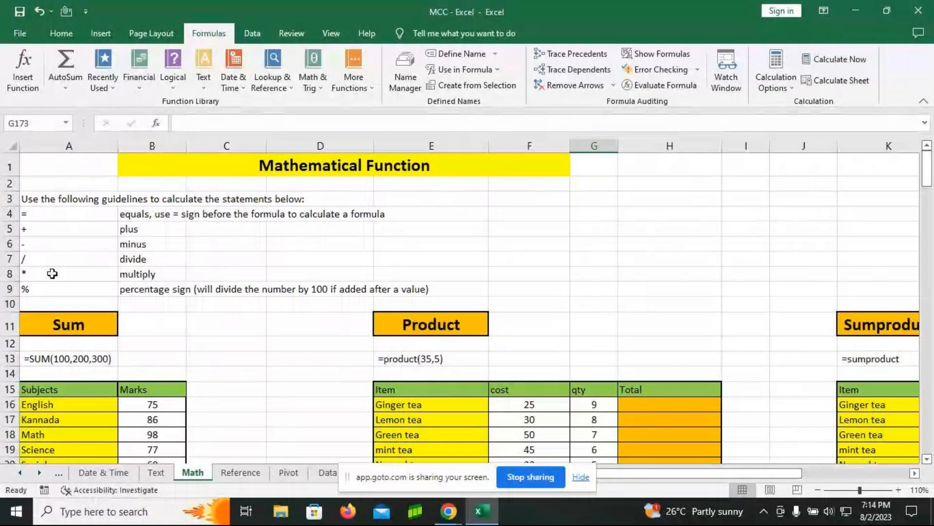
Step: Enter the formula =B16+B17+B18+B19+B20+B21 in cell C16 to add the subject marks one by one
scroll(112, 278, "down", 2)
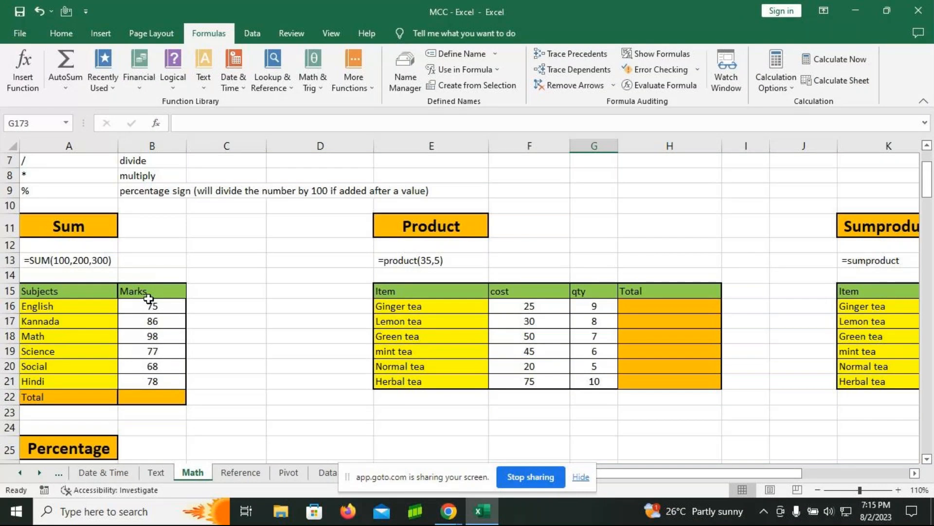
left_click(175, 398)
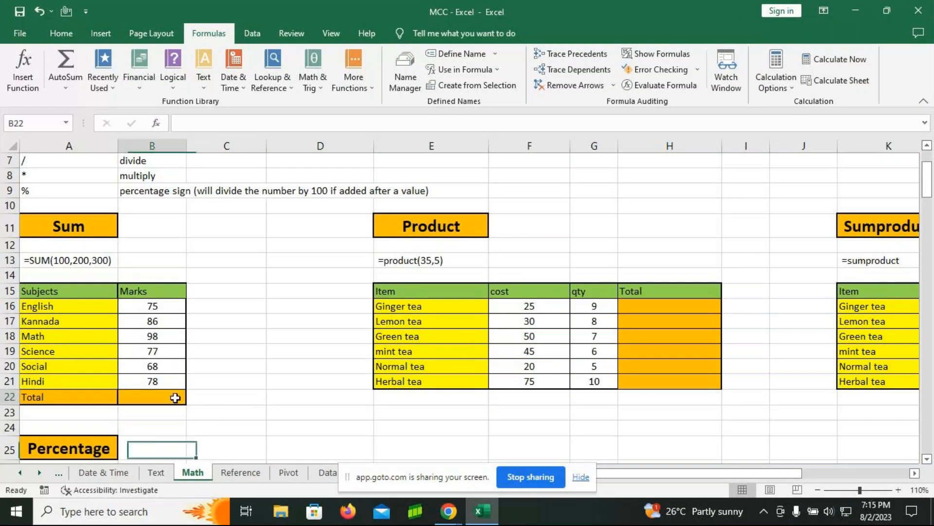
left_click(223, 309)
key("F2")
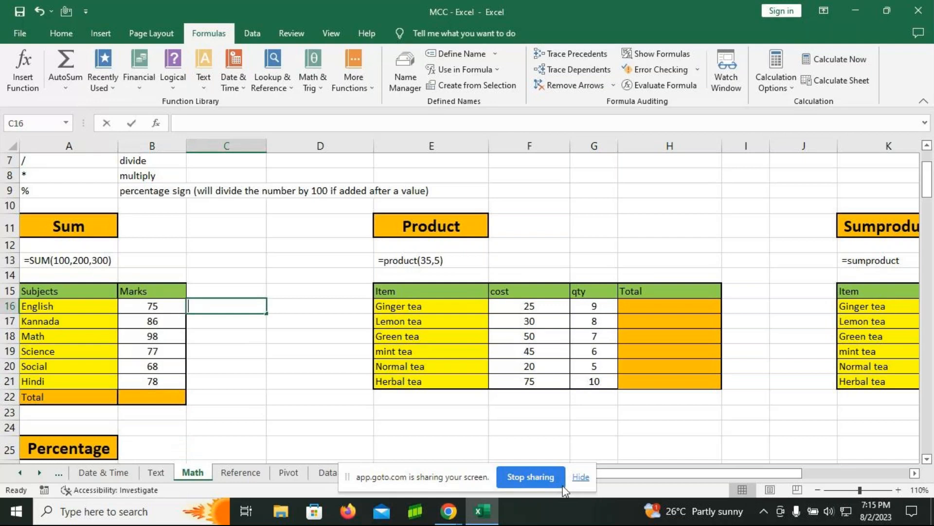
type("=s")
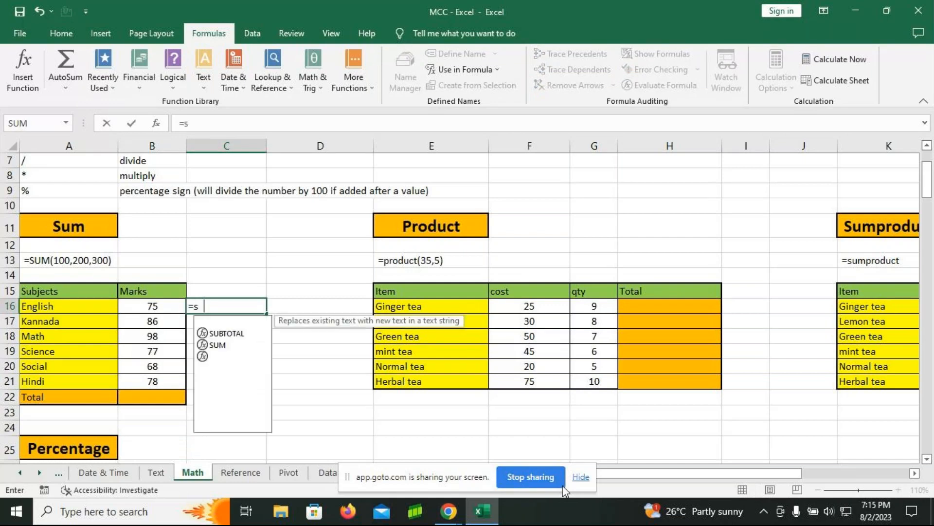
type("um")
key("BackSpace")
key("BackSpace")
key("BackSpace")
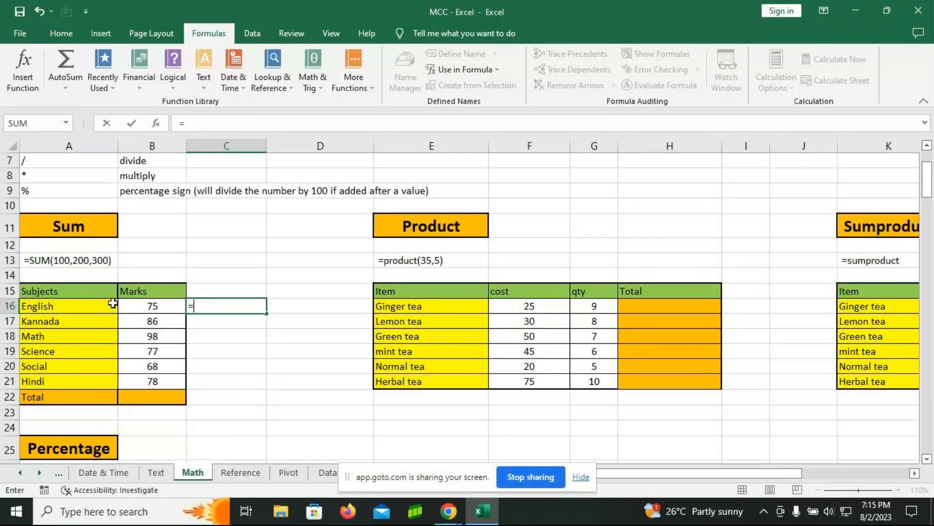
left_click(137, 310)
type("+")
left_click(152, 320)
type("+")
left_click(152, 337)
type("+")
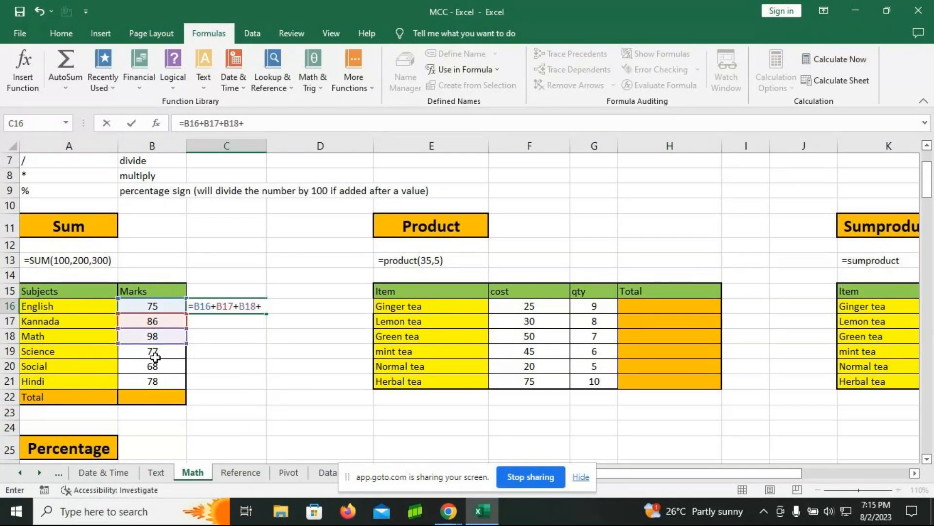
left_click(155, 357)
type("+")
left_click(158, 366)
type("+")
left_click(167, 382)
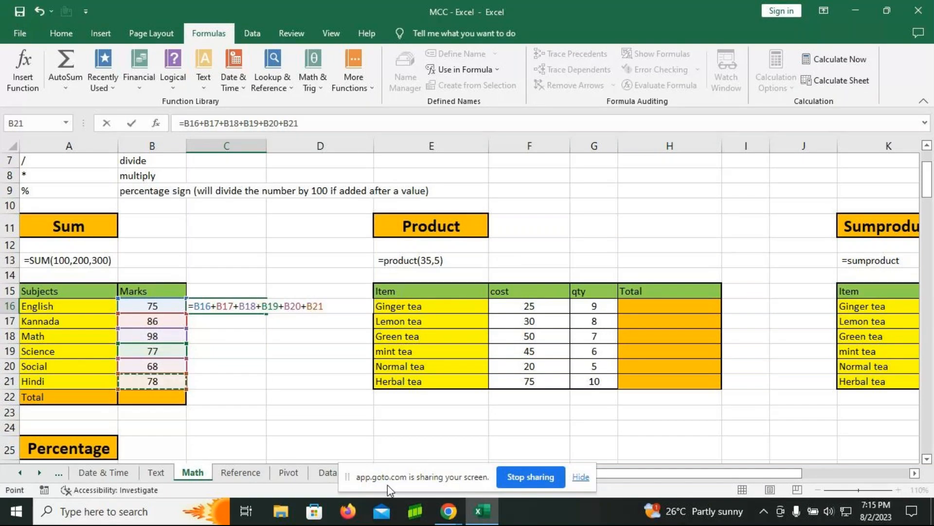
key("Return")
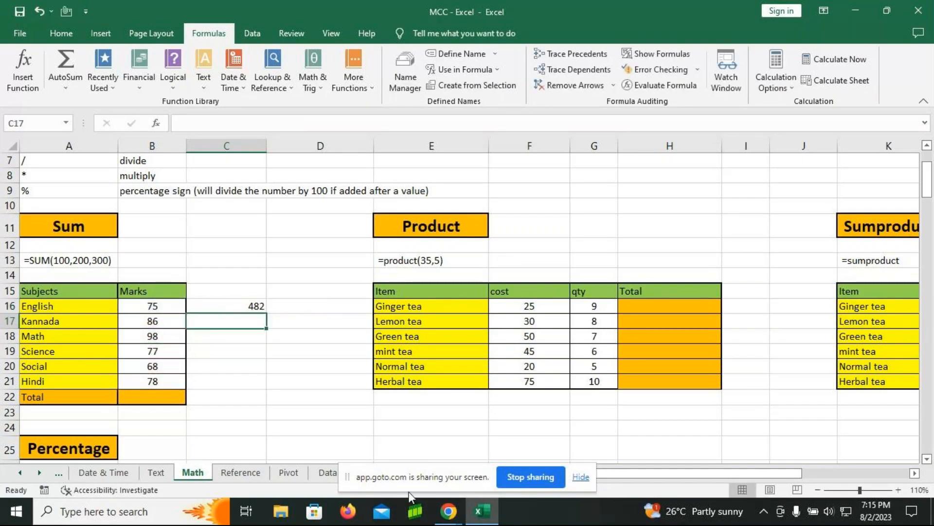
Step: Enter the formula =SUM(B16:B21) in cell C17 to total the marks as a range
type("=SUM(")
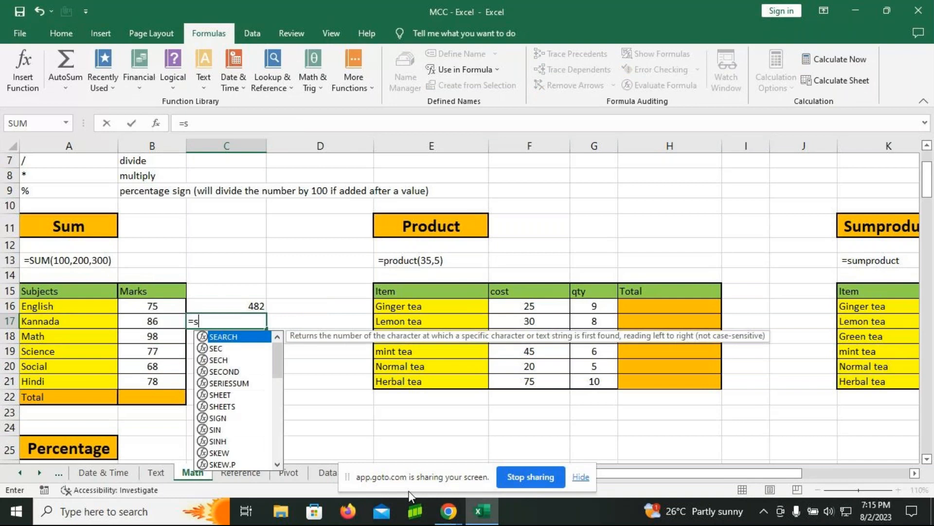
left_click_drag(152, 307, 152, 382)
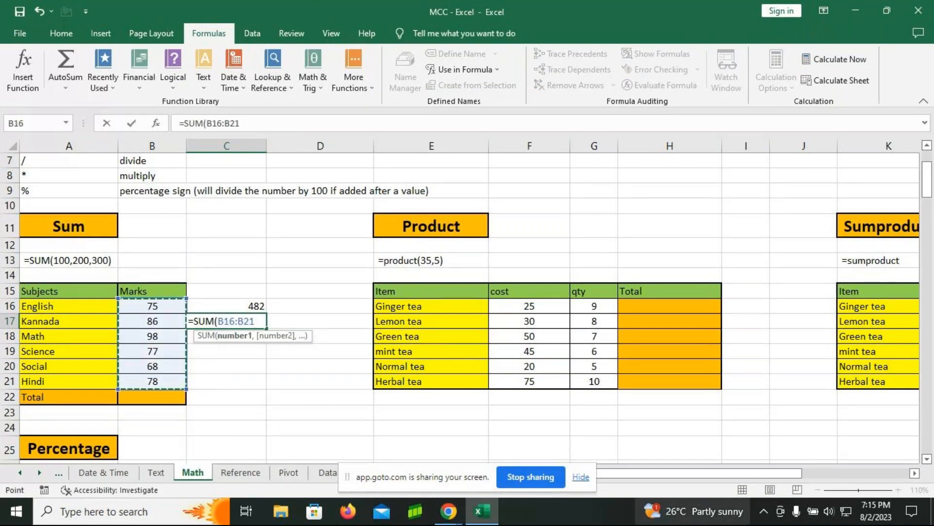
type(")")
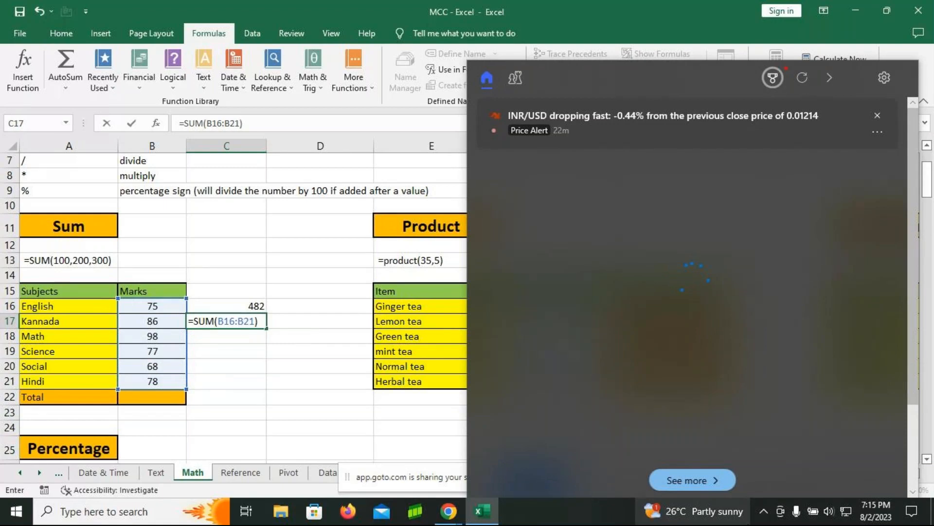
key("Return")
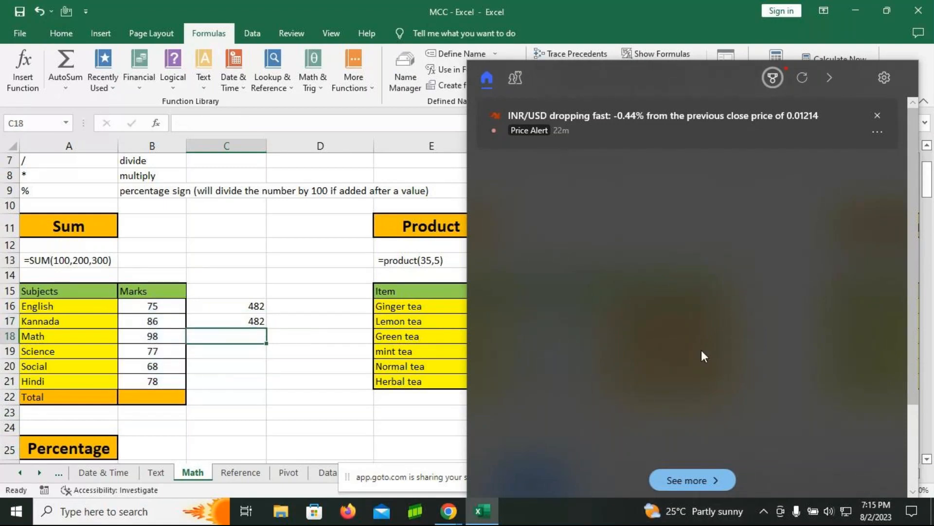
Step: Clear the formula in cell C17 and rebuild it with the SUM function over the marks range B16:B21
key("Up")
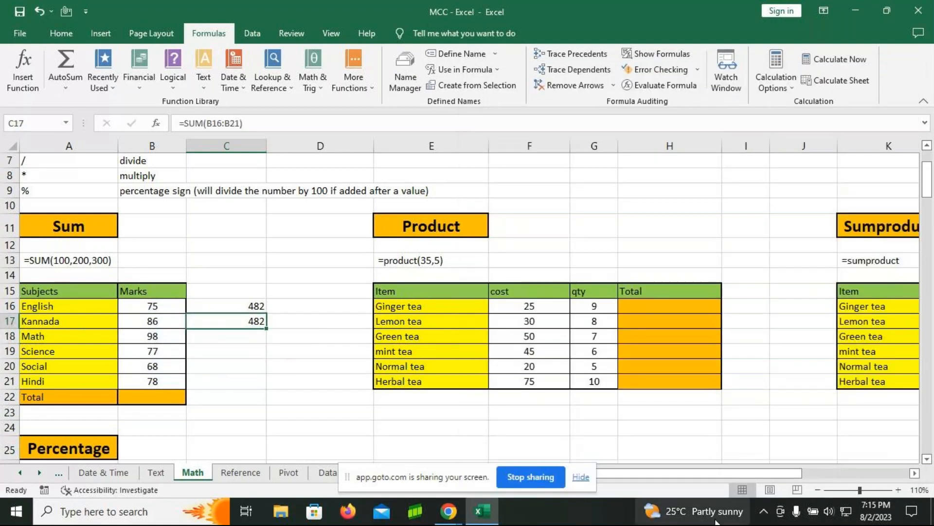
mouse_move(716, 521)
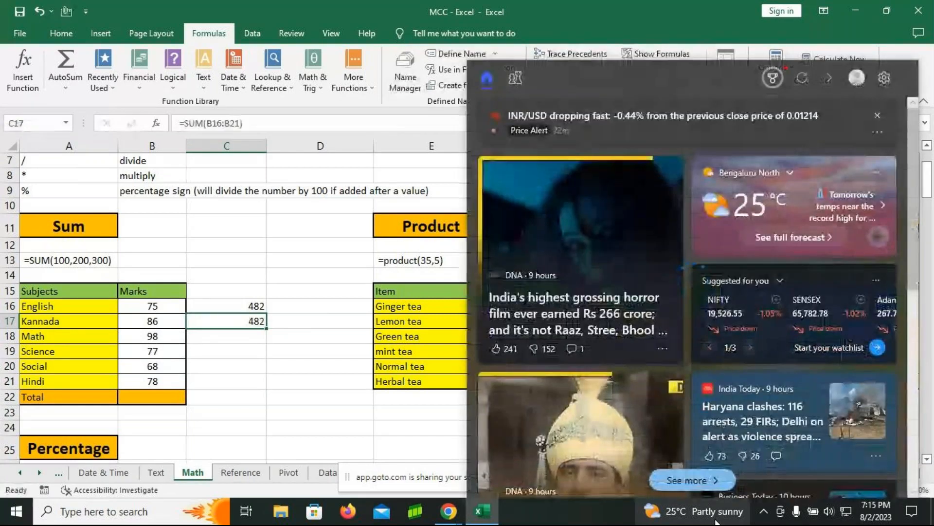
left_click(242, 361)
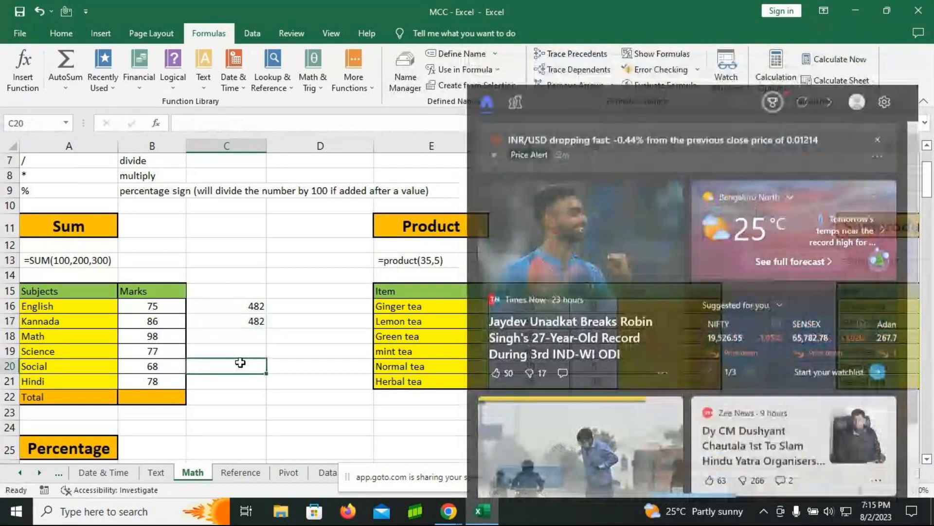
key("Up")
key("Up")
key("Up")
key("F2")
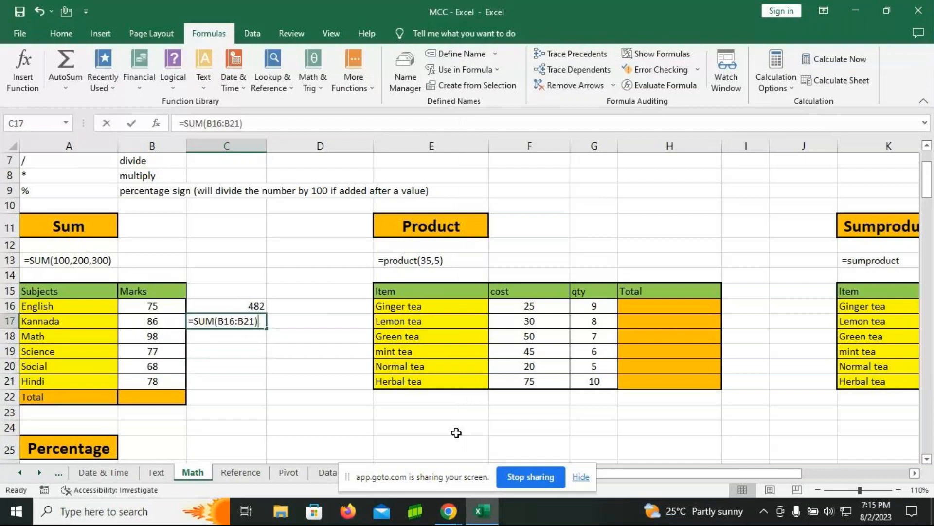
key("BackSpace")
key("BackSpace")
key("BackSpace")
key("BackSpace")
key("BackSpace")
key("BackSpace")
key("BackSpace")
key("BackSpace")
key("BackSpace")
key("BackSpace")
key("BackSpace")
key("BackSpace")
type("sum")
key("Tab")
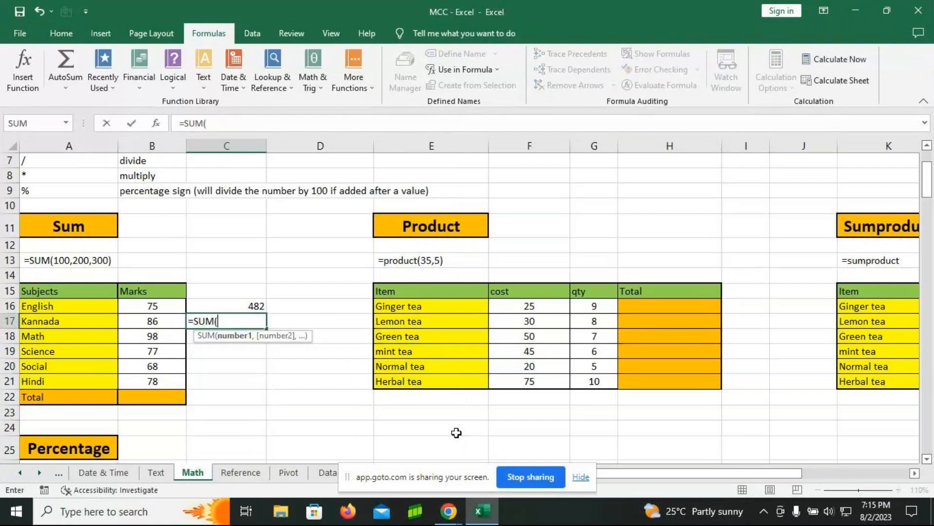
left_click_drag(155, 305, 156, 375)
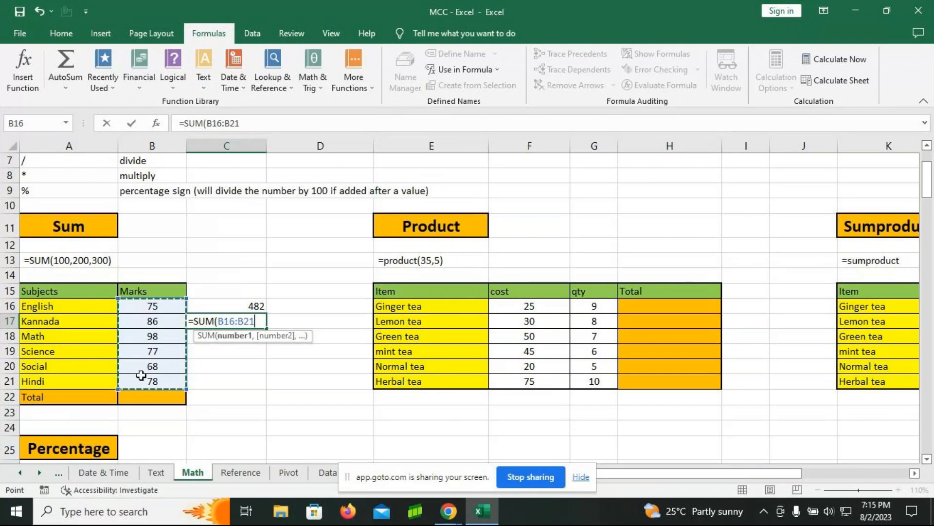
type(")")
key("Return")
Step: Enter a SUM formula in cell C18 that lists the marks individually as B16,B17,B18,B19,B20,B21
type("=sum")
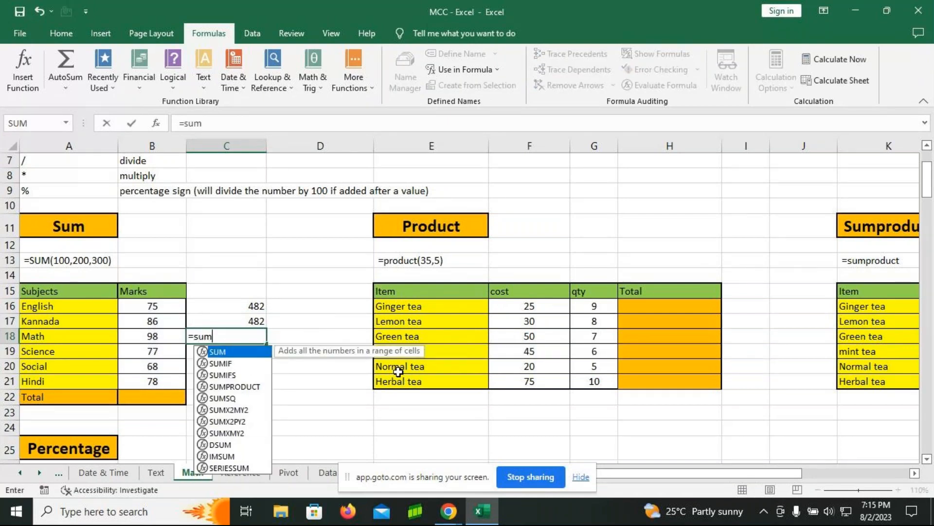
key("Tab")
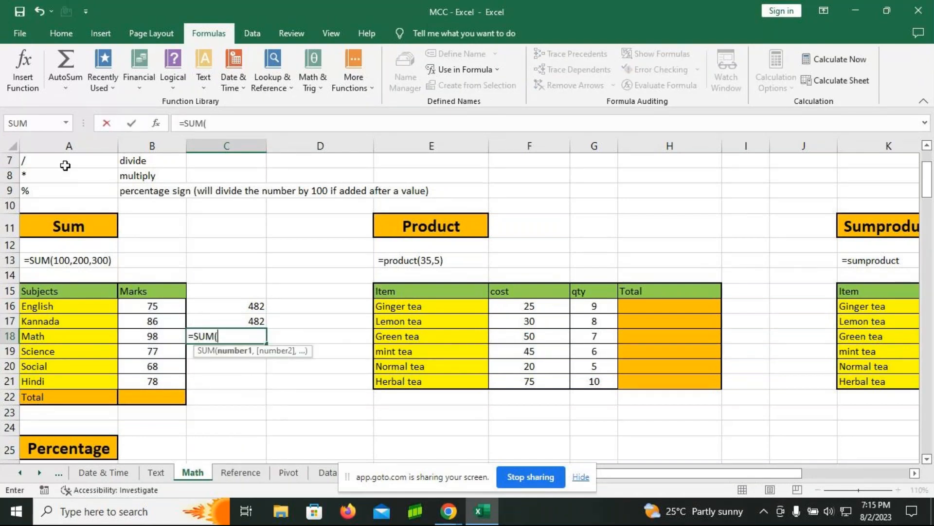
left_click(152, 307)
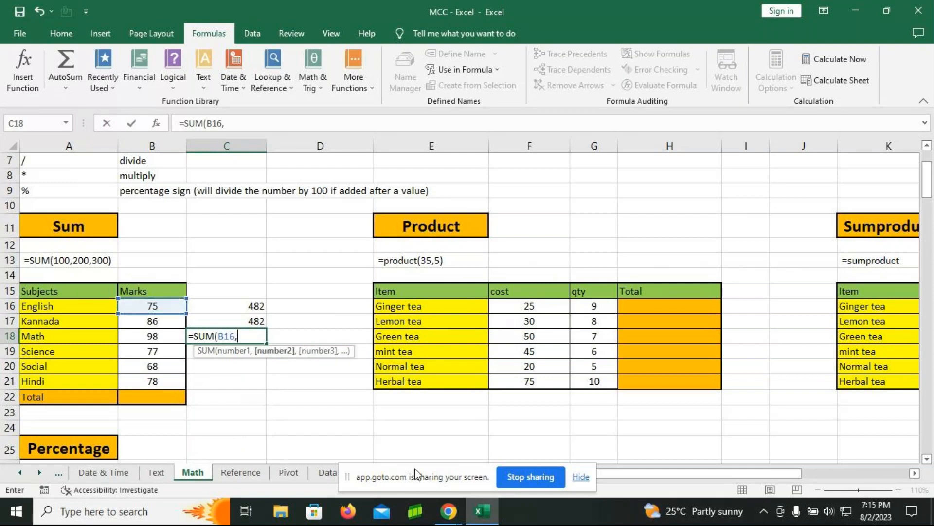
type(",")
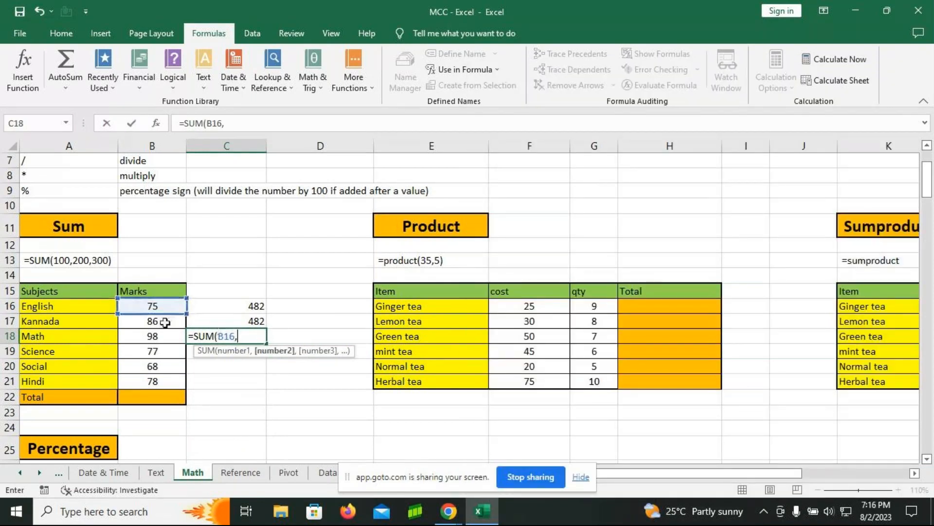
left_click(150, 321)
type(",")
left_click(143, 337)
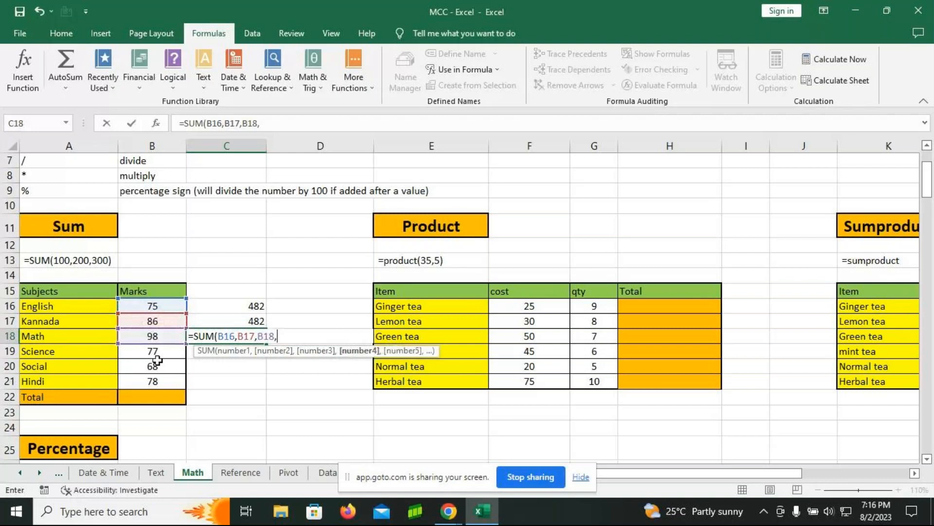
type(",")
left_click(152, 352)
type(",")
left_click(163, 372)
type(",")
left_click(153, 381)
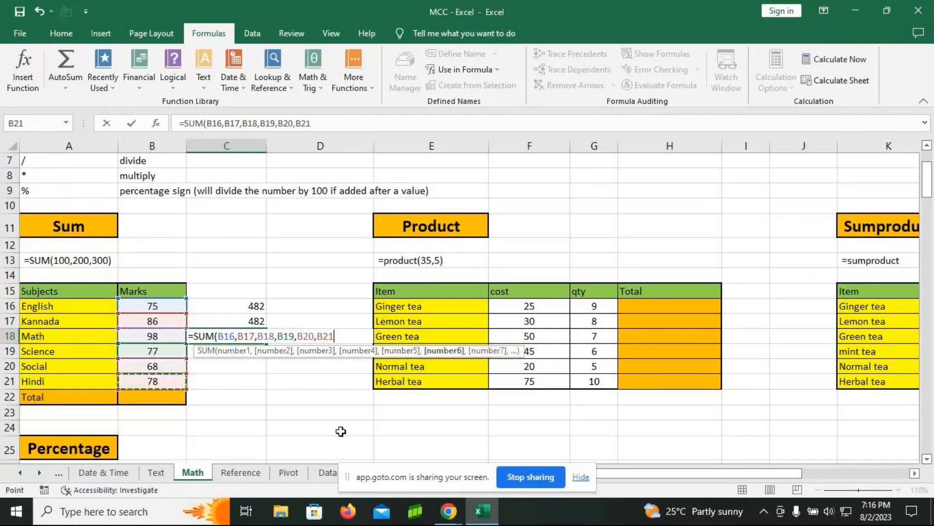
key("Return")
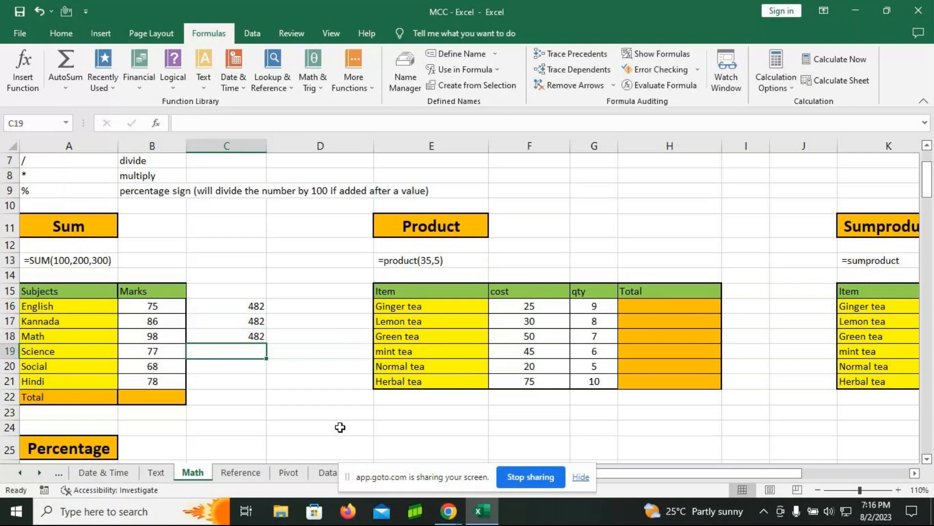
Step: Enter the formula =SUM(B16:B19,B20,B21) in cell C19, combining a range with single cells
type("=")
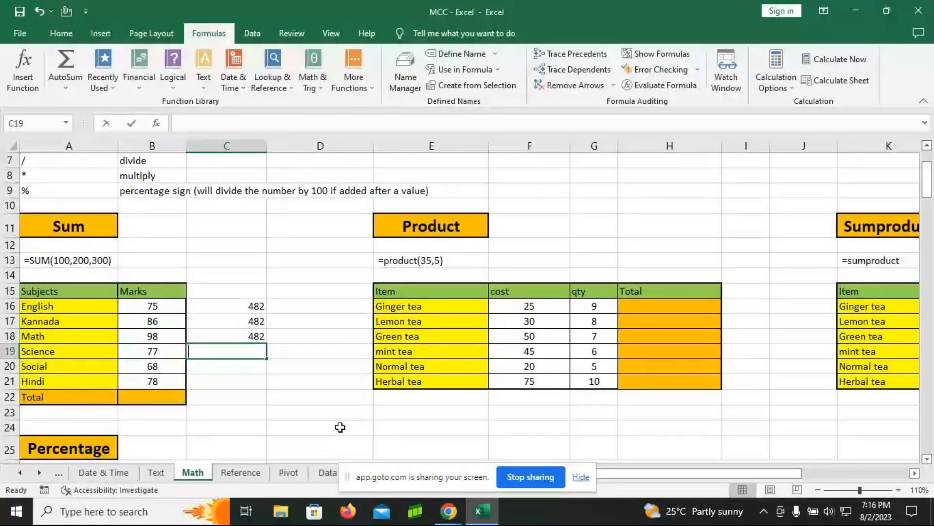
type("SUM(")
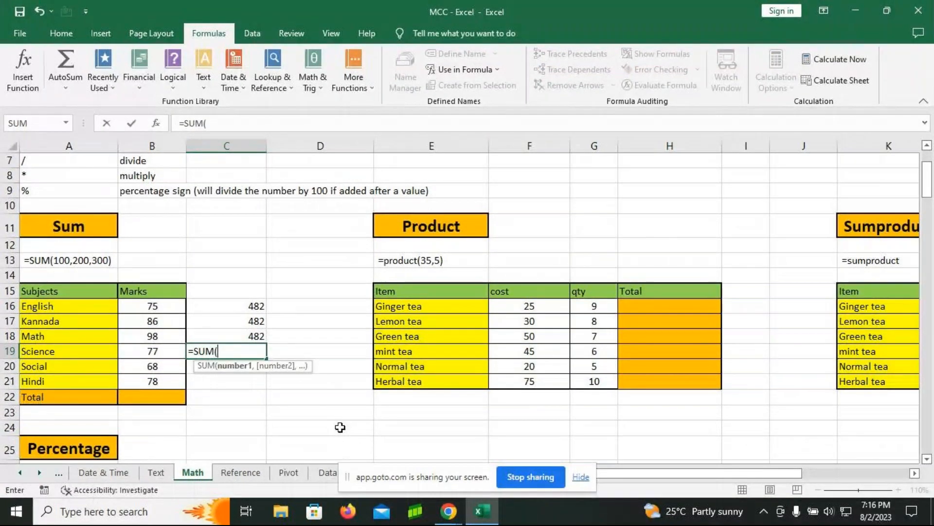
left_click_drag(155, 306, 158, 346)
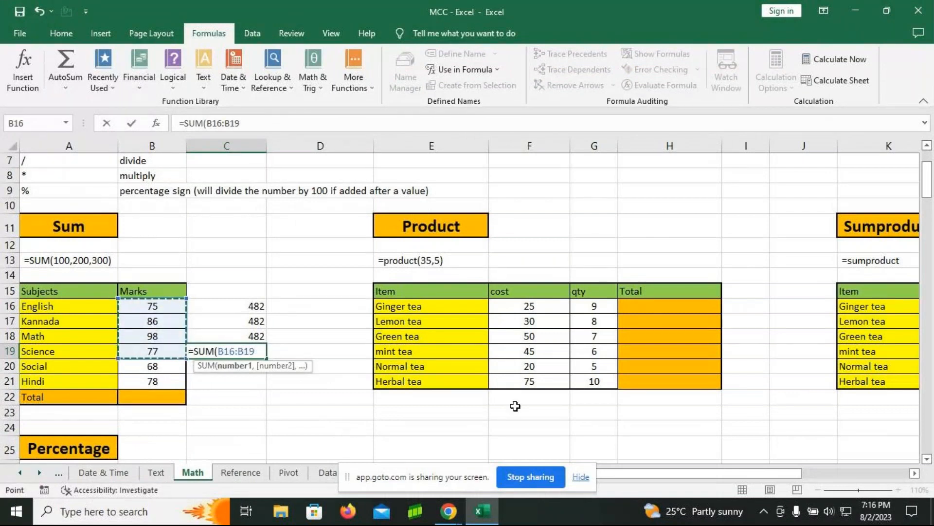
type(",")
left_click(155, 366)
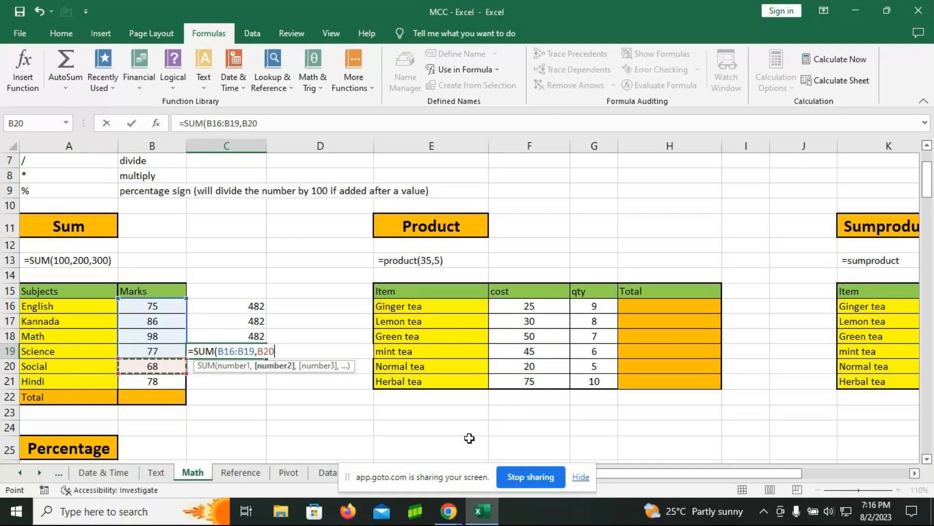
type(",")
left_click(155, 382)
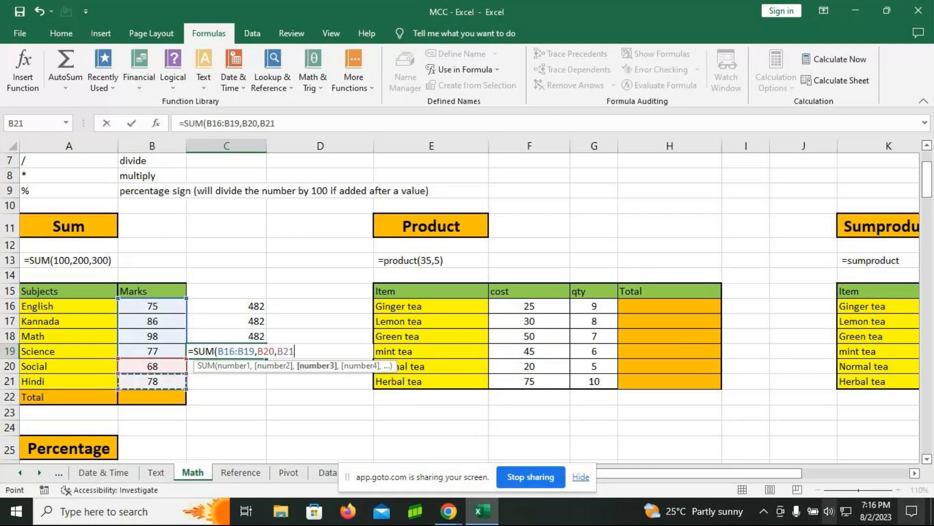
type(")")
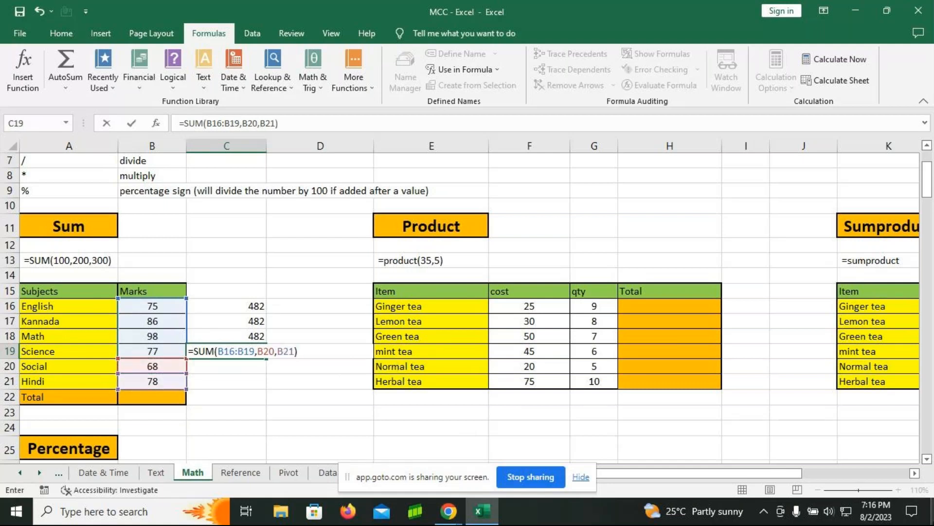
key("Return")
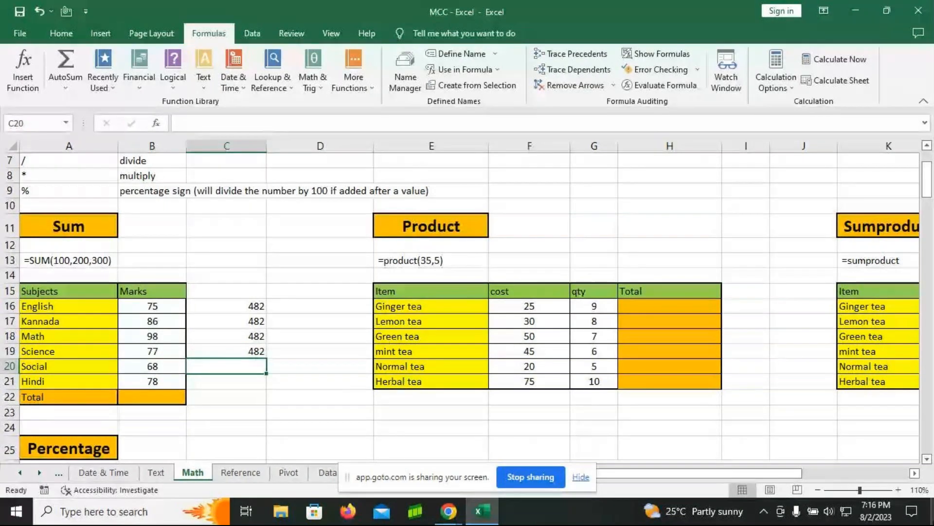
Step: Fill the marks table's Total cell B22 using AutoSum over B16:B21
left_click(150, 398)
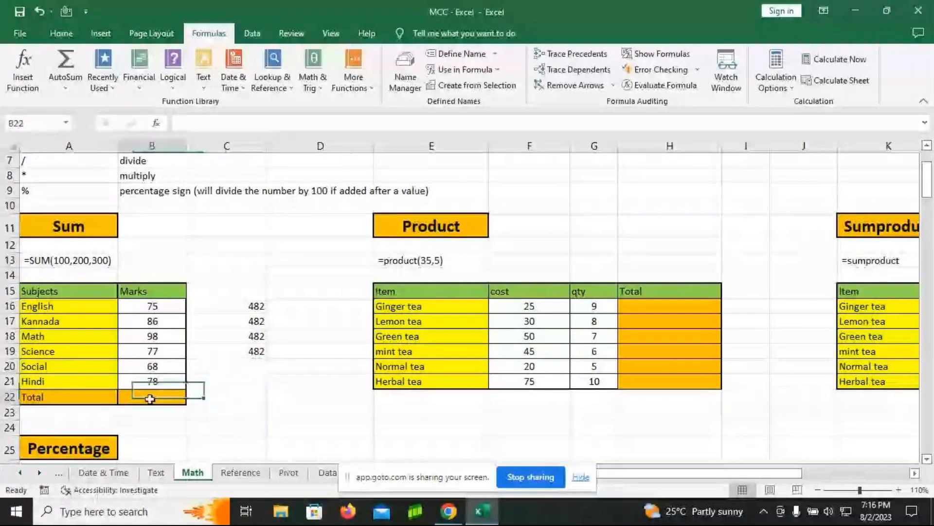
key("alt+equal")
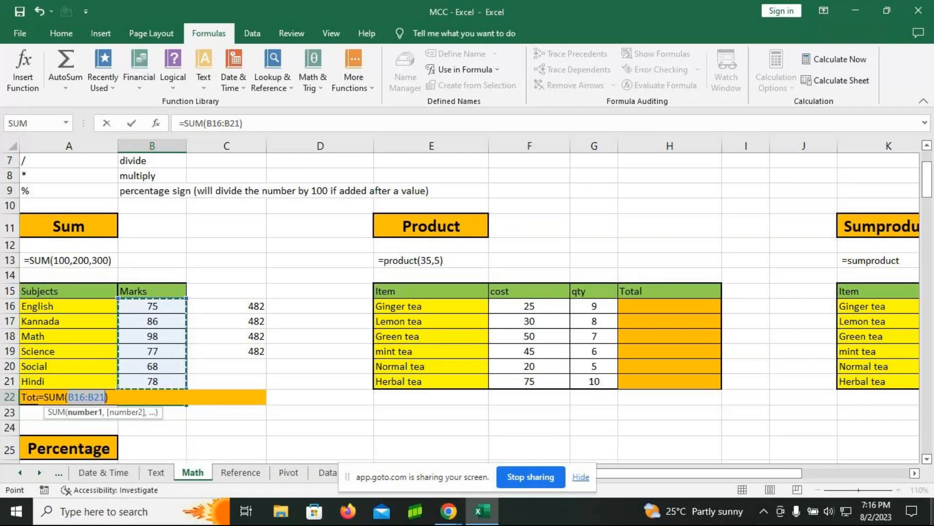
key("Return")
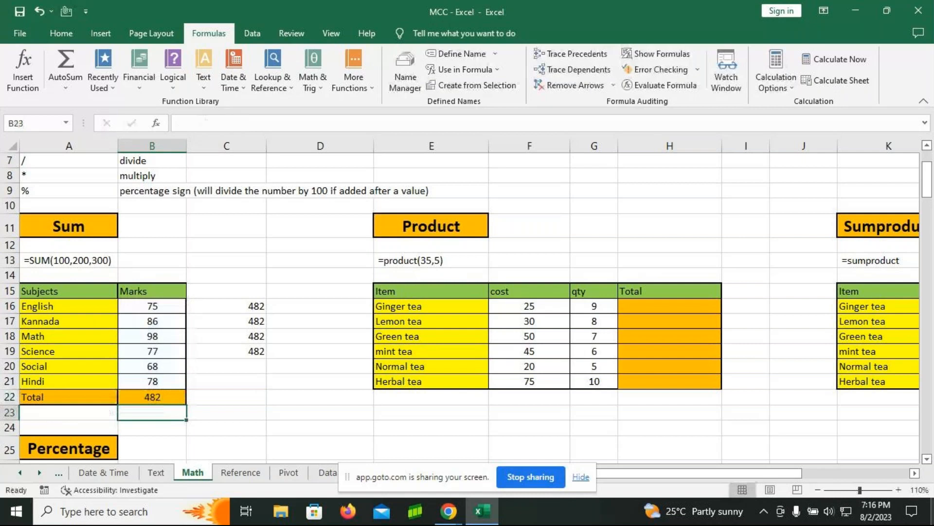
Step: Enter the note "Alt =" in cell C22 beside the marks total while the formulas are displayed, and return the sheet to showing values
left_click(657, 57)
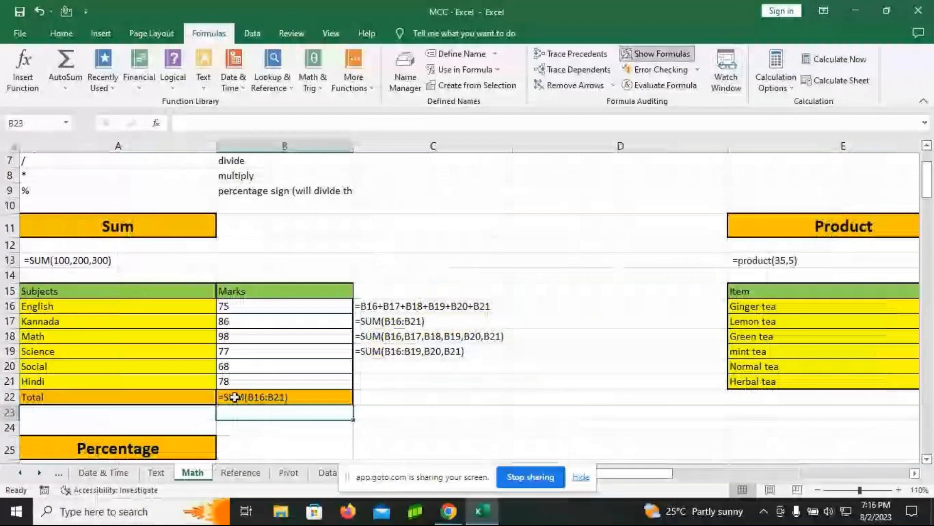
left_click(389, 393)
type("Alt =")
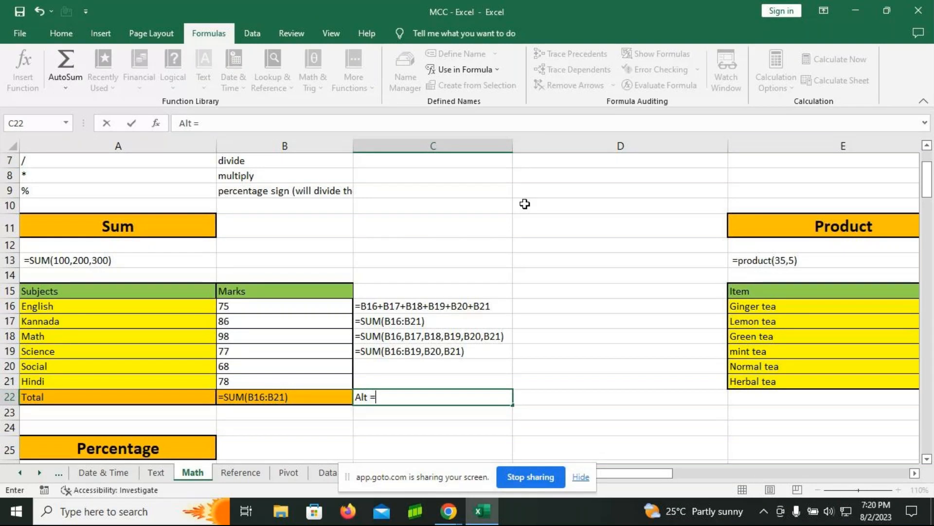
key("Return")
key("ctrl+grave")
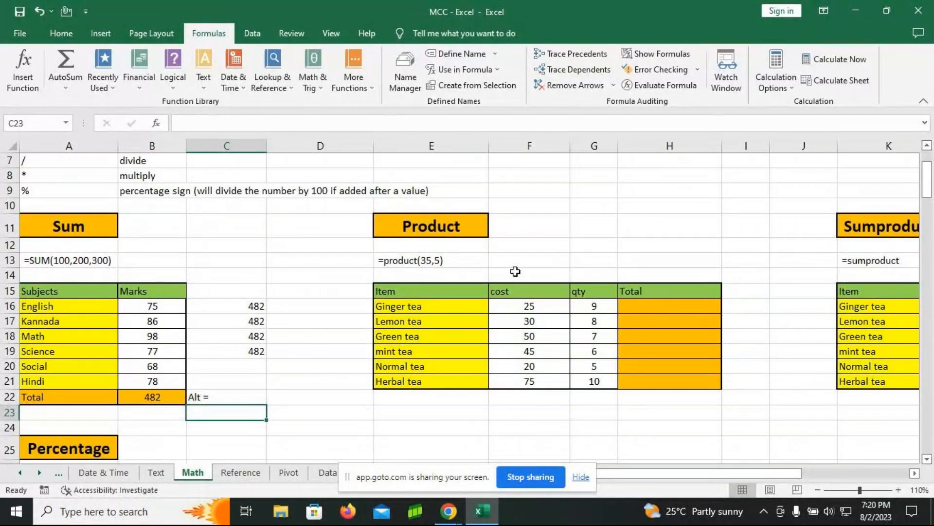
Step: Enter the formula =G16*F16 in cell H16 to multiply Ginger tea's quantity by its cost
left_click(637, 303)
type("=")
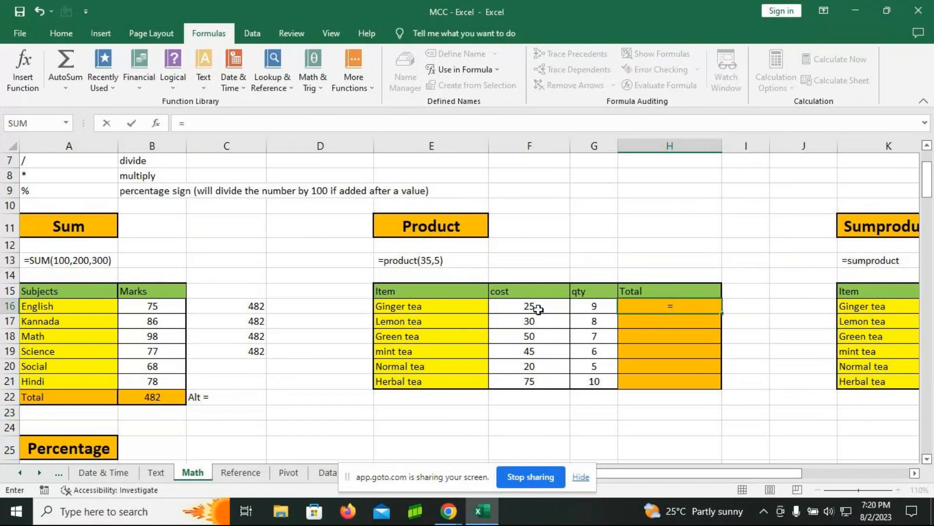
left_click(538, 307)
type("*")
left_click(590, 308)
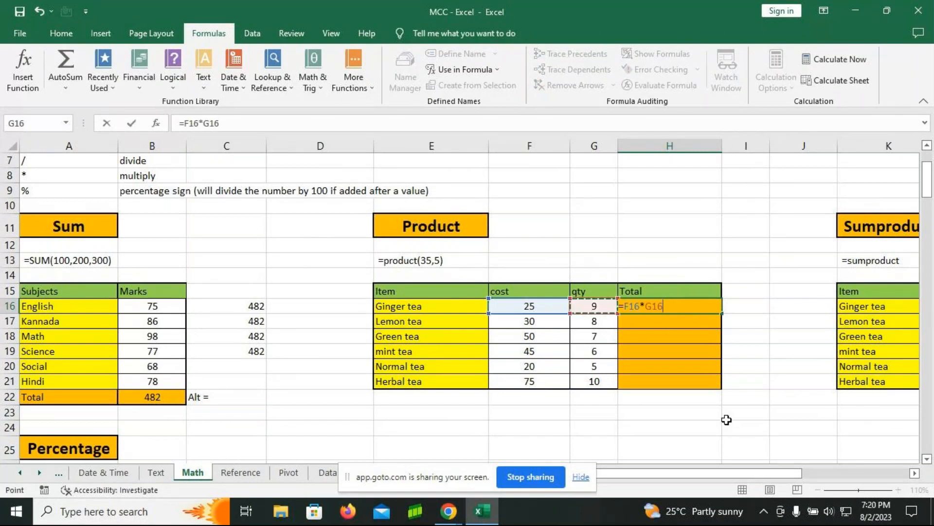
key("BackSpace")
key("BackSpace")
key("BackSpace")
key("BackSpace")
key("BackSpace")
key("BackSpace")
key("BackSpace")
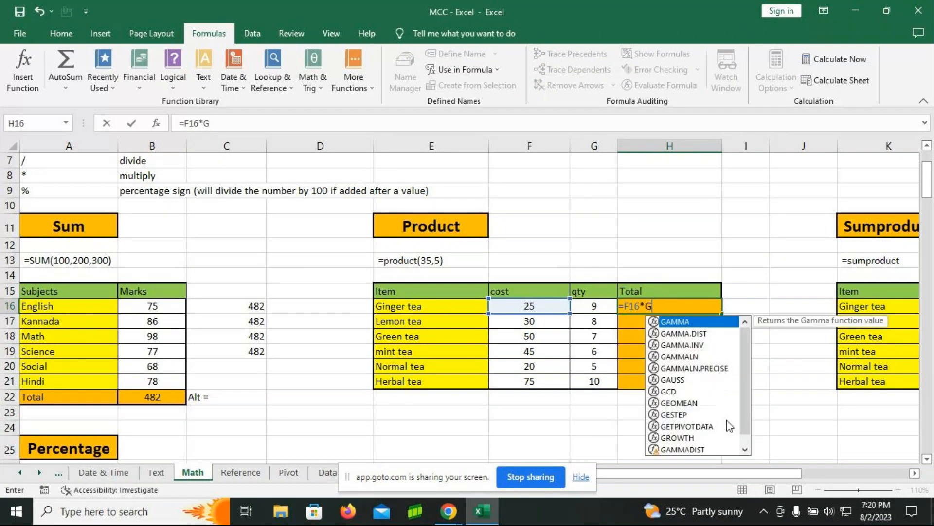
left_click(593, 307)
type("*")
left_click(546, 311)
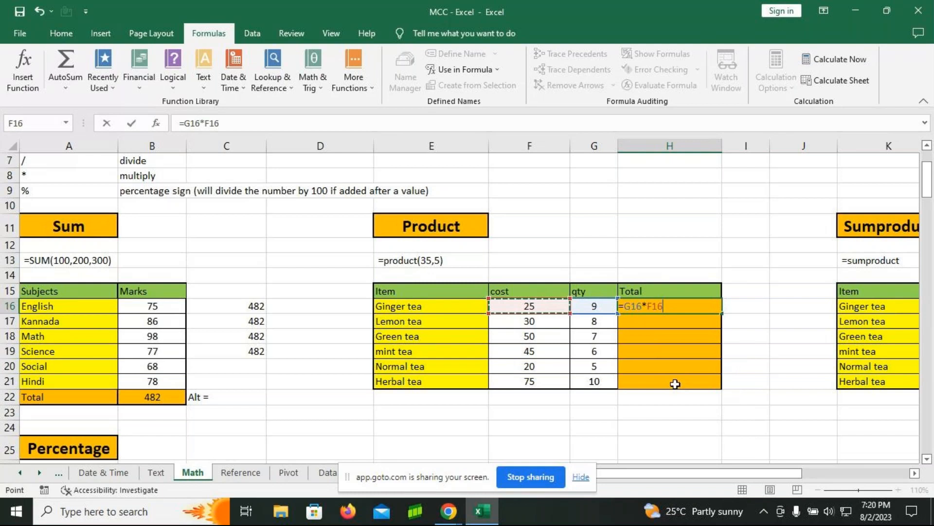
key("Return")
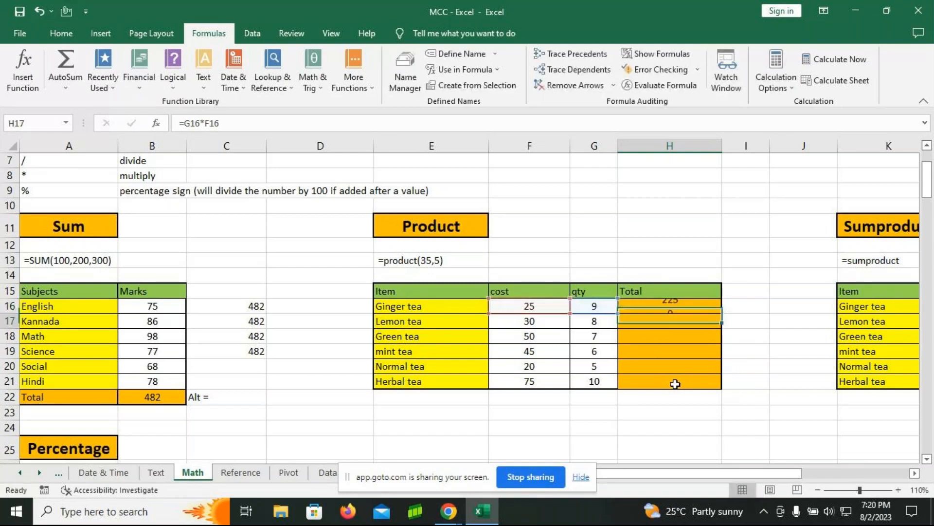
Step: Enter the formula =PRODUCT(G17,F17) in cell H17 for the Lemon tea total
type("=produ")
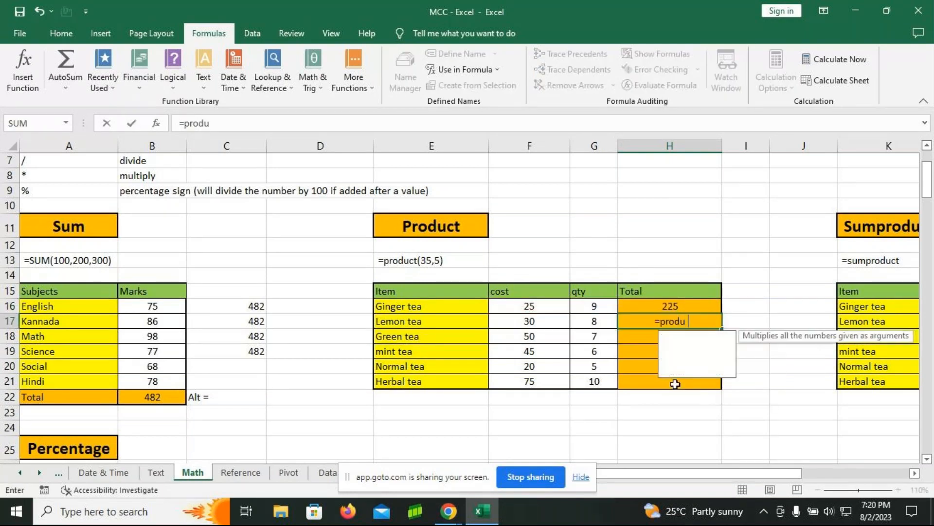
type("ct")
key("Tab")
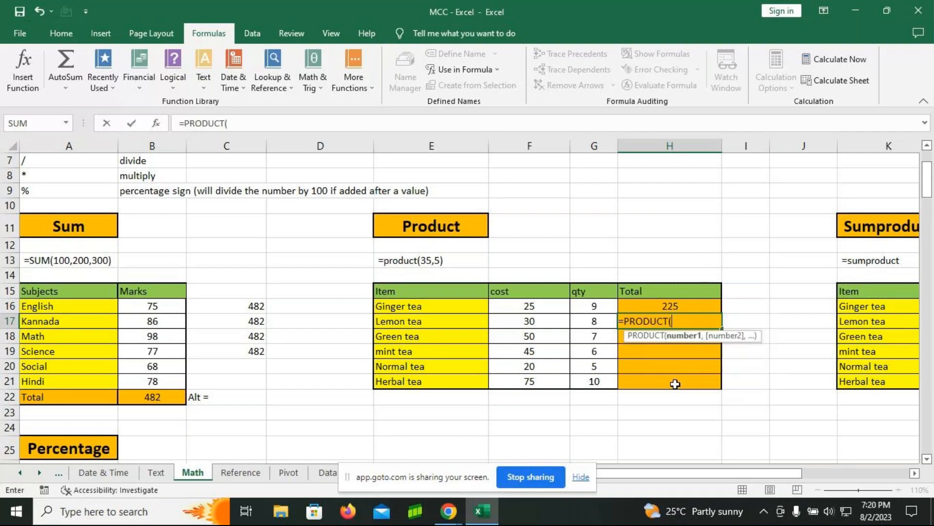
left_click(516, 322)
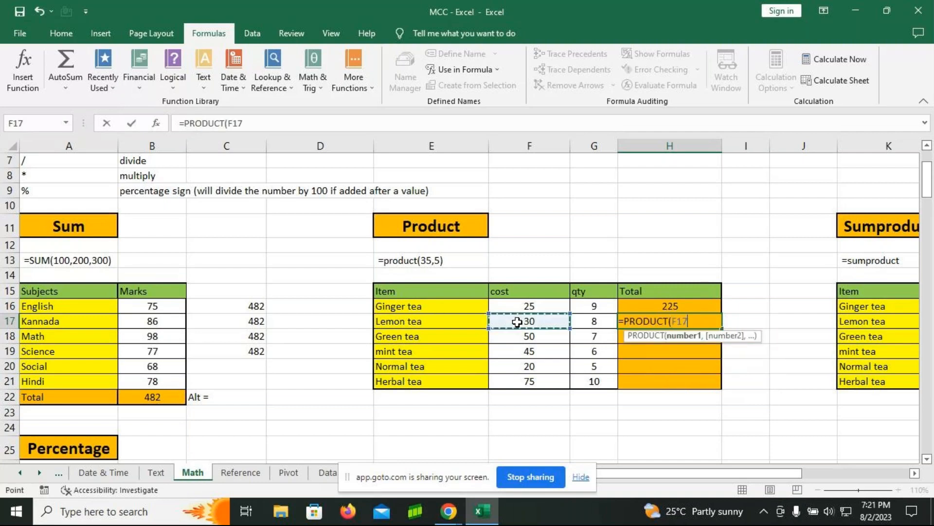
type(",")
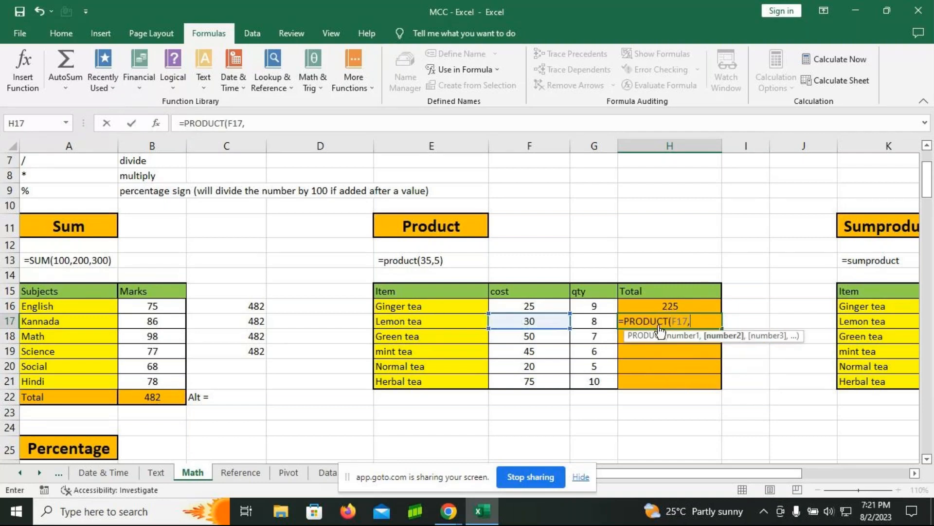
left_click(596, 323)
key("BackSpace")
key("BackSpace")
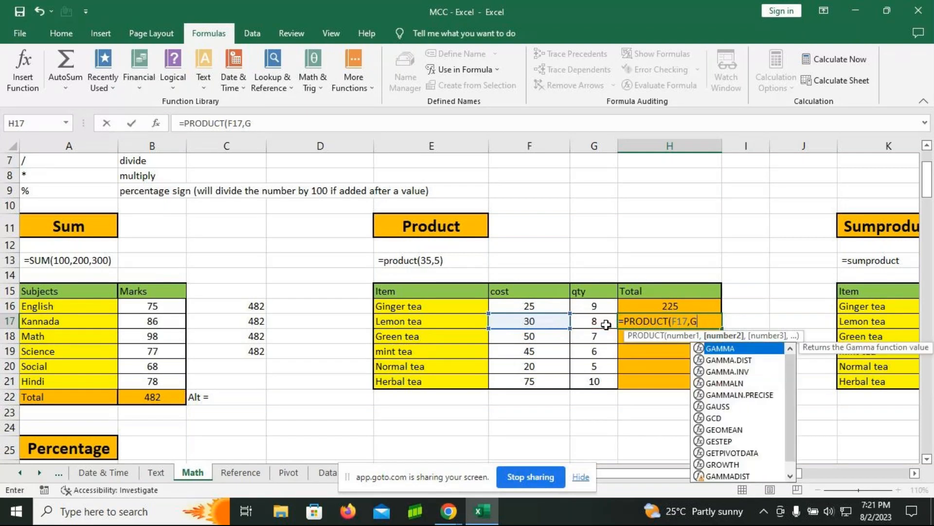
key("BackSpace")
key("BackSpace")
left_click(603, 324)
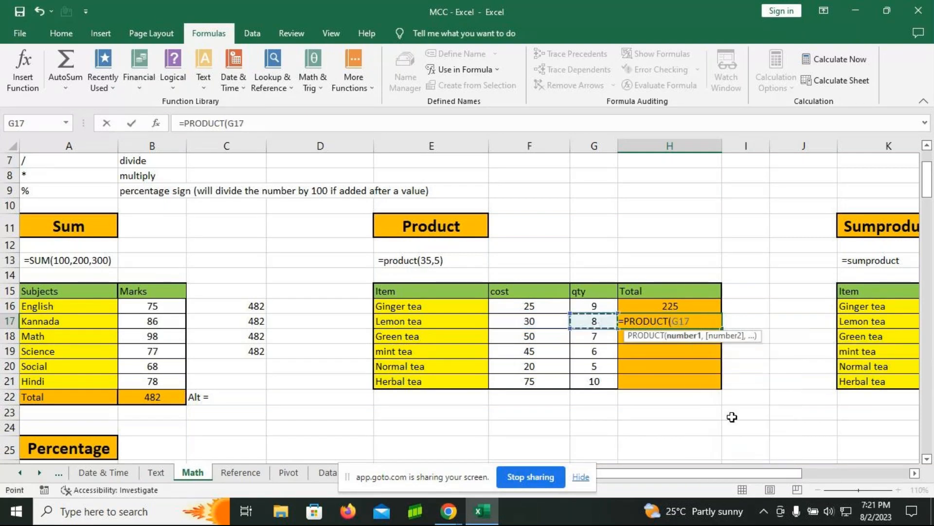
type(",")
left_click(521, 324)
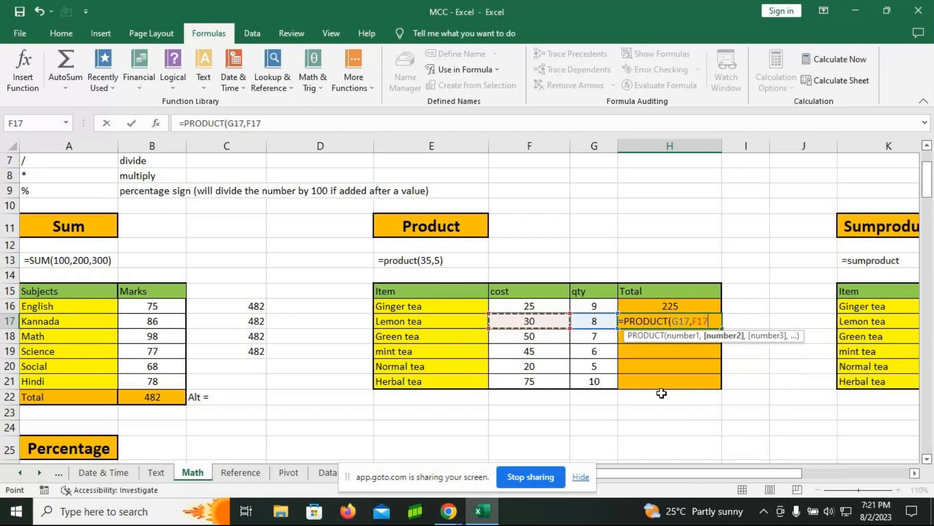
type(")")
key("Return")
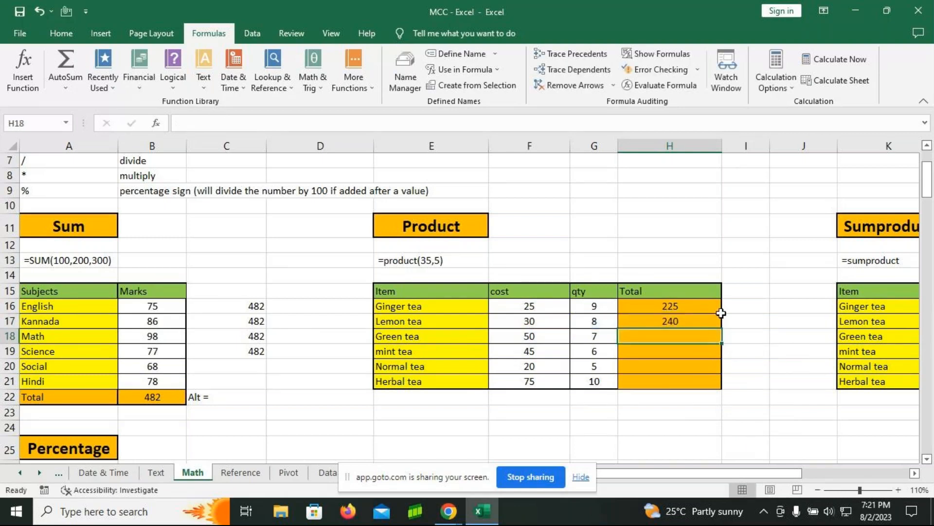
Step: Fill the PRODUCT formula from H17 down to H21 and review the formulas in the Product table's Total column
left_click(674, 316)
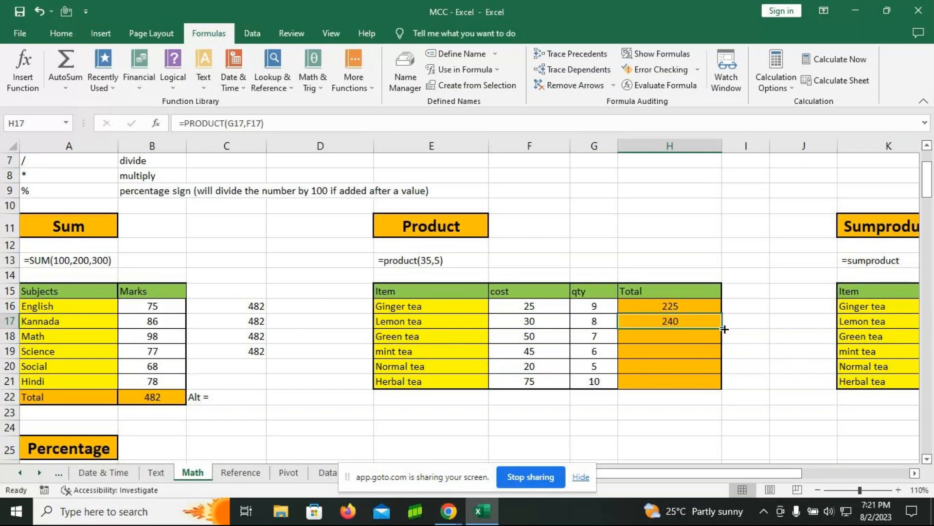
double_click(721, 327)
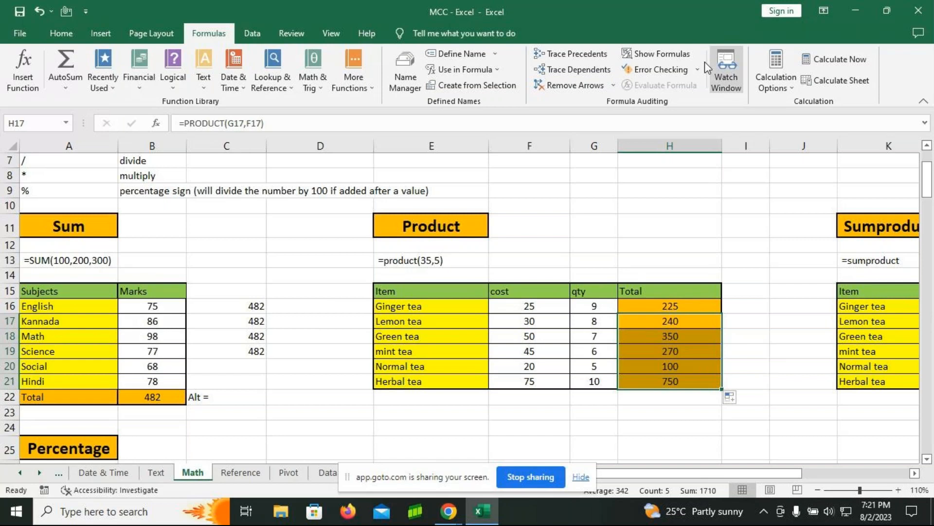
left_click(685, 58)
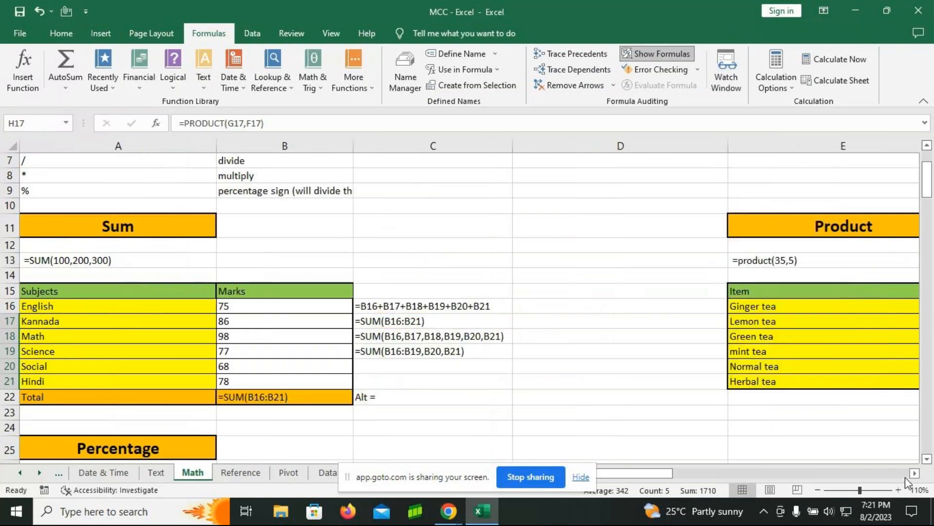
left_click(915, 473)
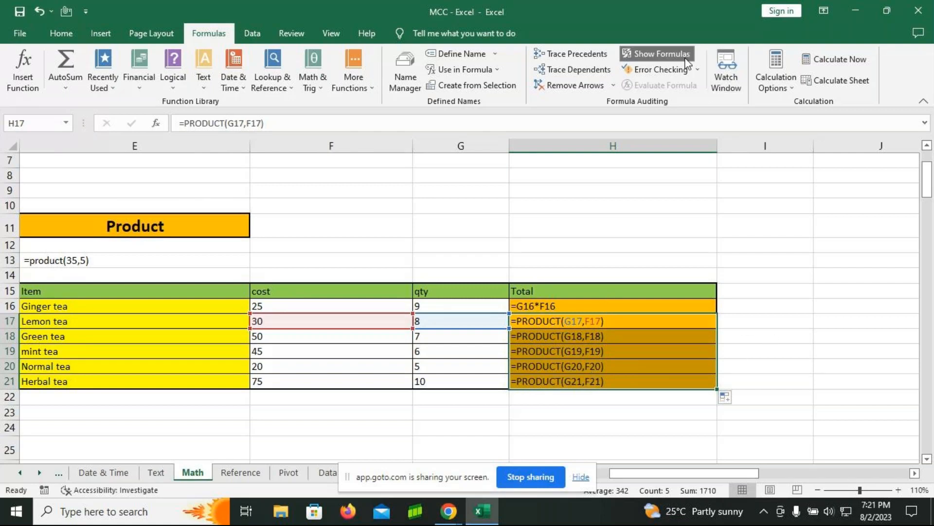
left_click(657, 54)
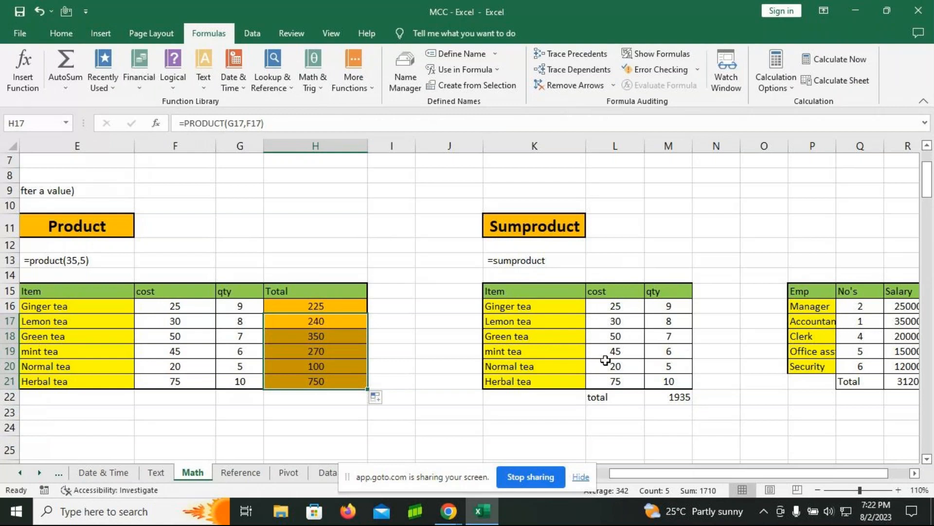
Step: Examine the existing SUMPRODUCT formula in cell M22 and the cost and quantity ranges it refers to
left_click(677, 394)
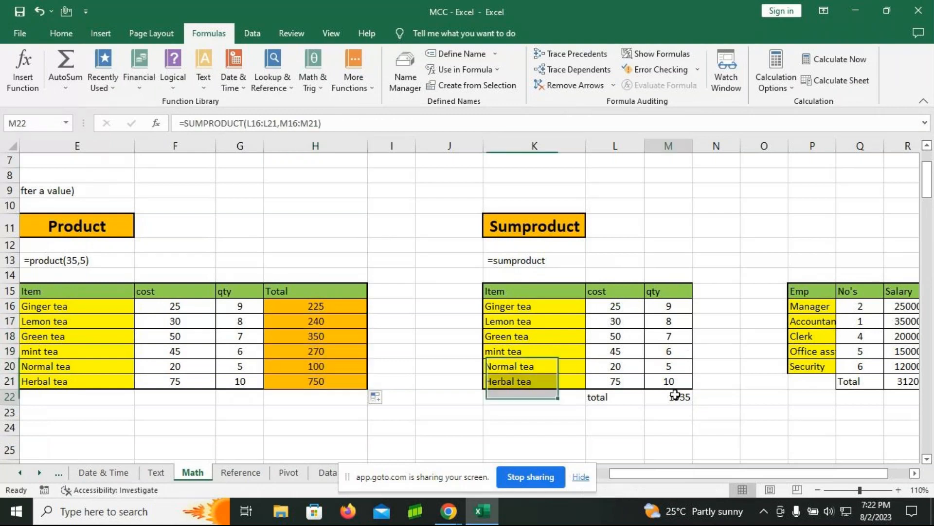
key("F3")
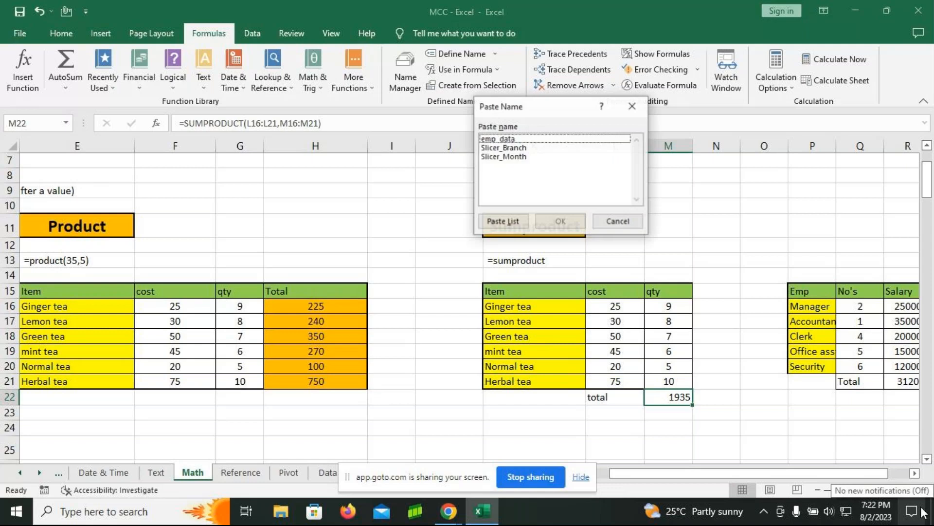
key("Escape")
key("F2")
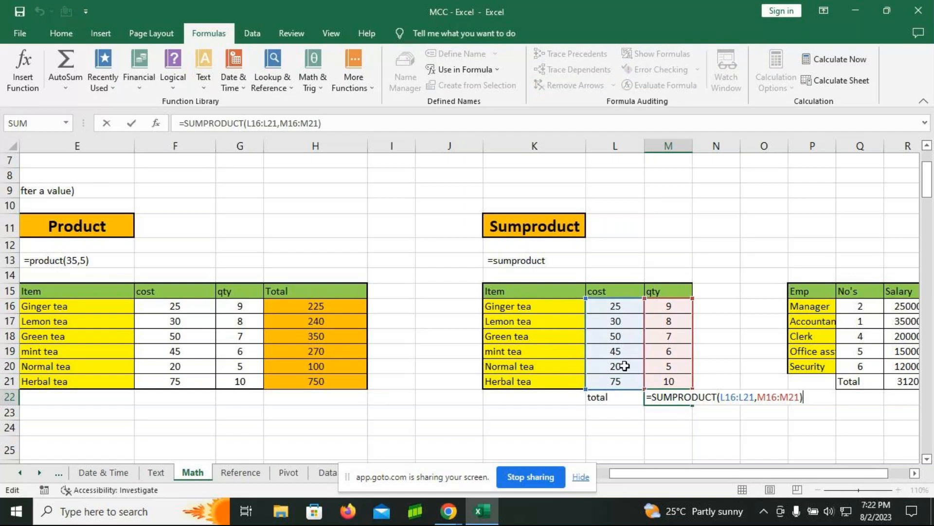
key("Return")
Step: Enter the formula =SUMPRODUCT(M16:M21,L16:L21) in cell M23 below the Sumproduct table's total
type("=")
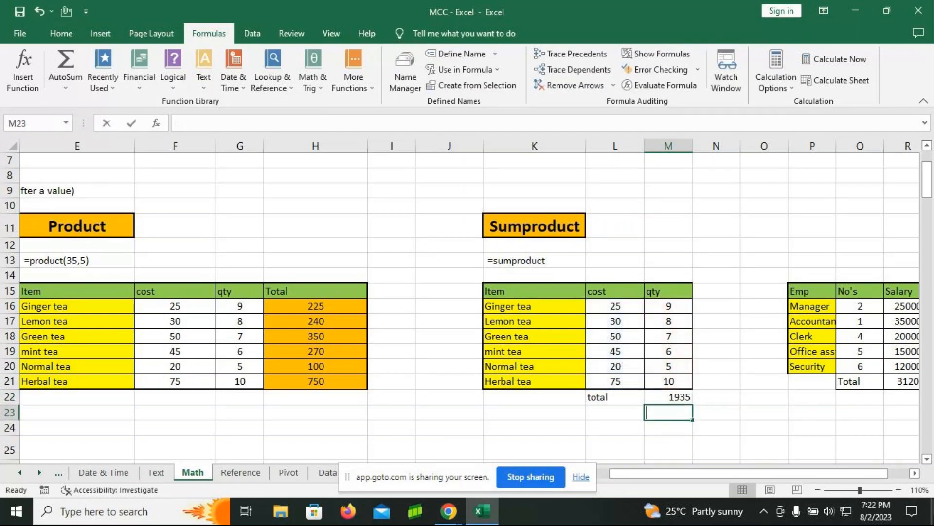
type("sump")
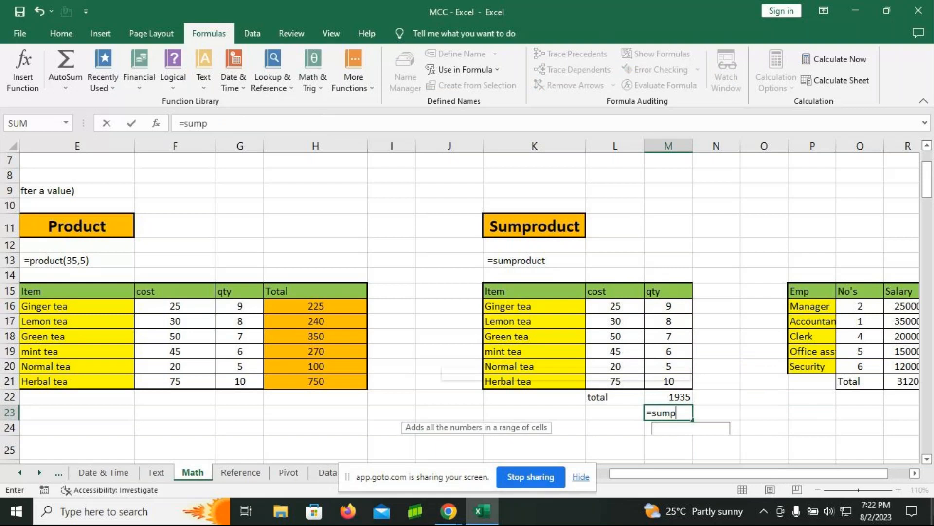
type("roduct")
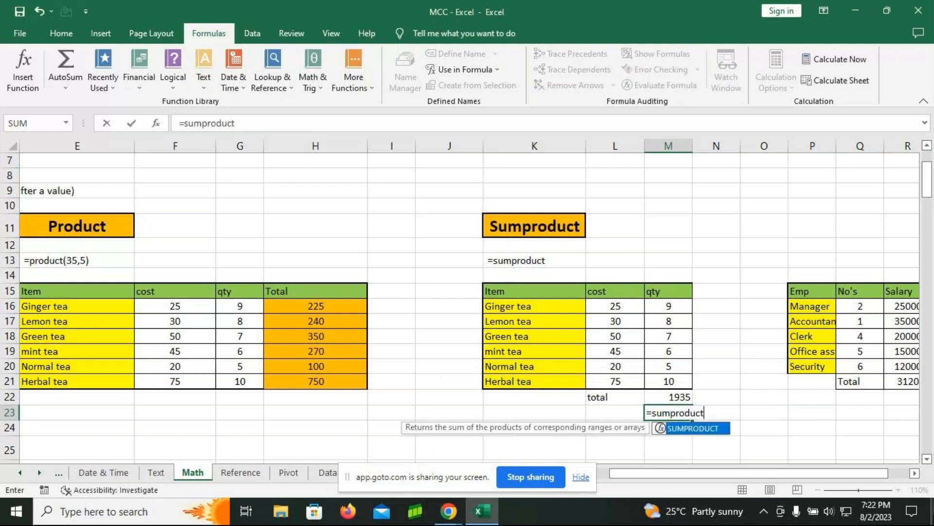
key("Tab")
left_click_drag(665, 307, 668, 382)
type(",")
left_click_drag(617, 306, 612, 382)
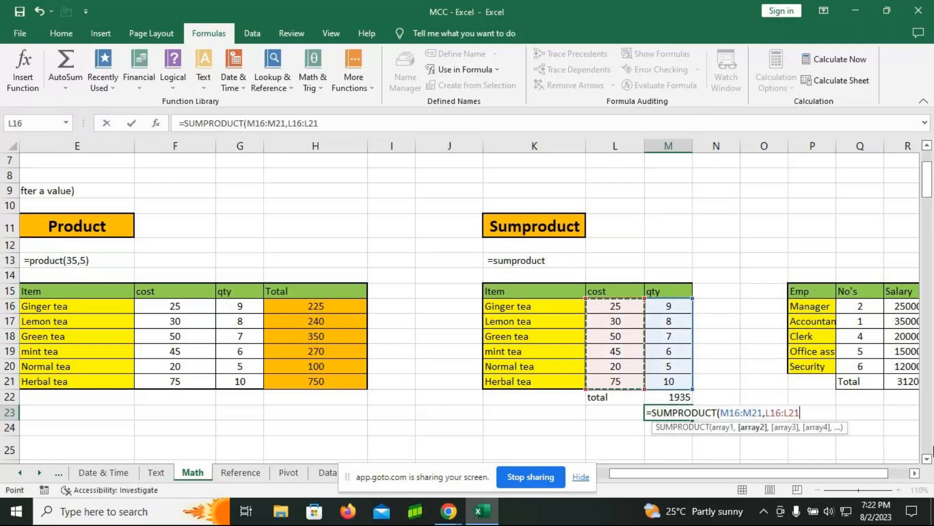
type(")")
key("Return")
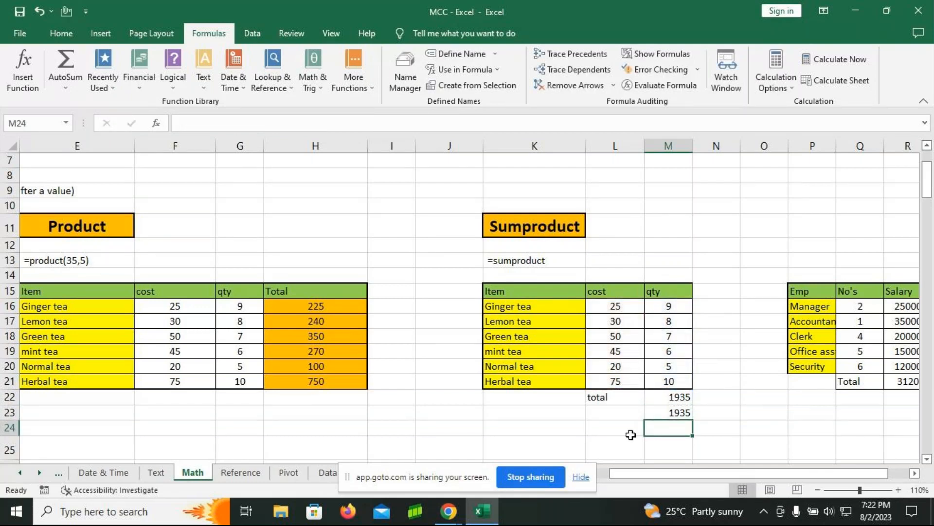
key("Up")
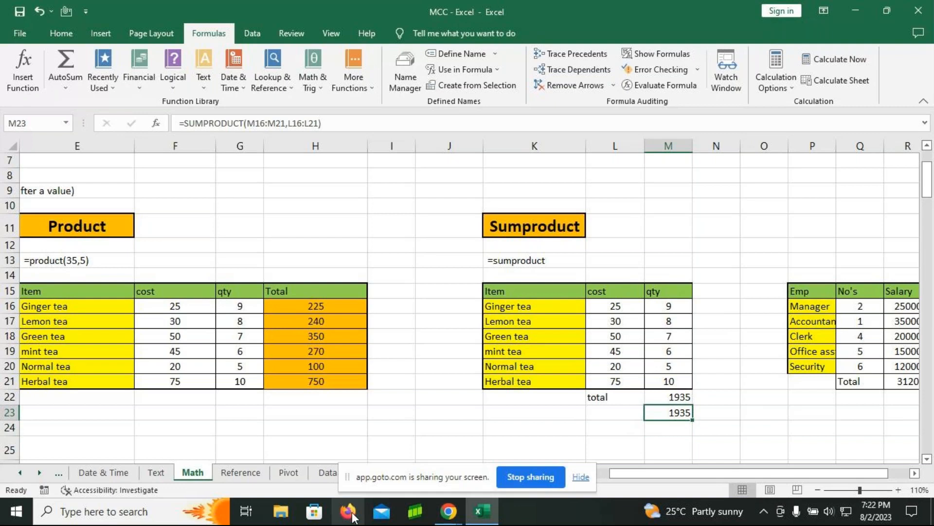
Step: Widen column P so the employee titles in the salary table fit fully
mouse_move(449, 511)
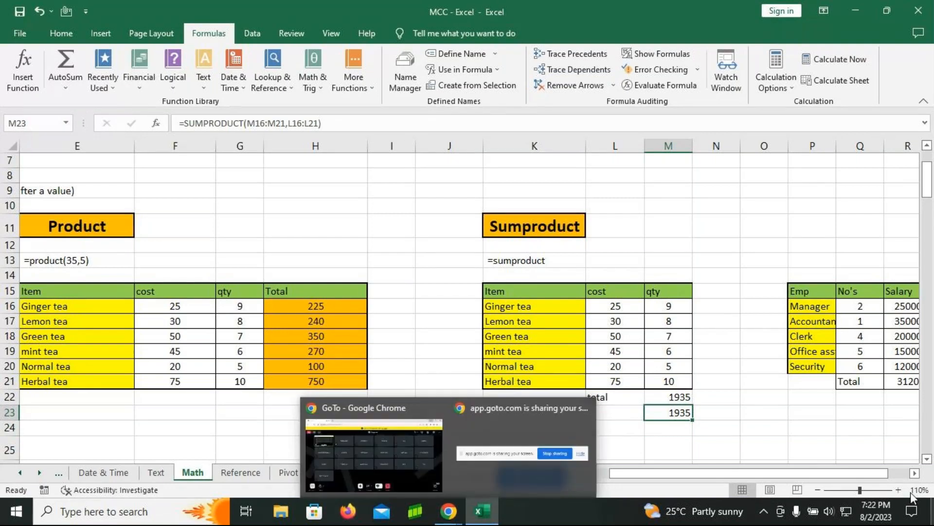
left_click(915, 473)
left_click(915, 474)
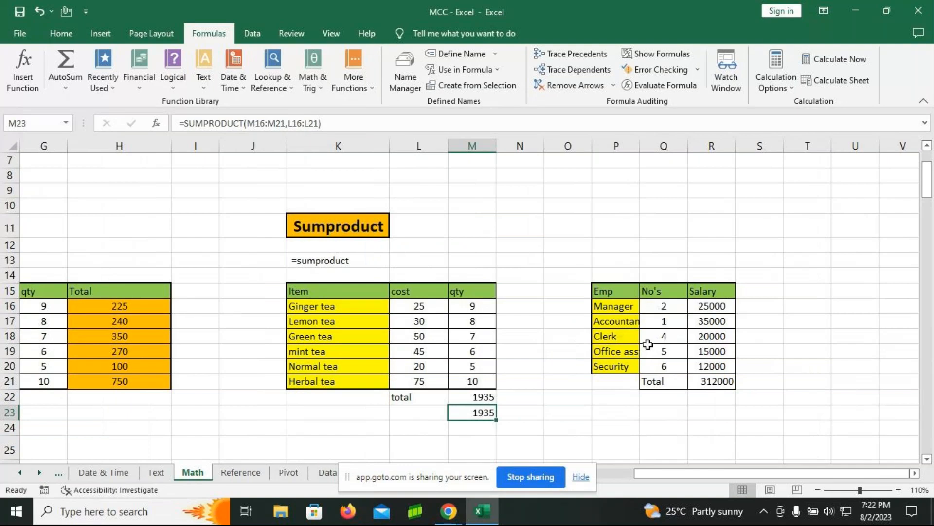
left_click_drag(640, 146, 659, 146)
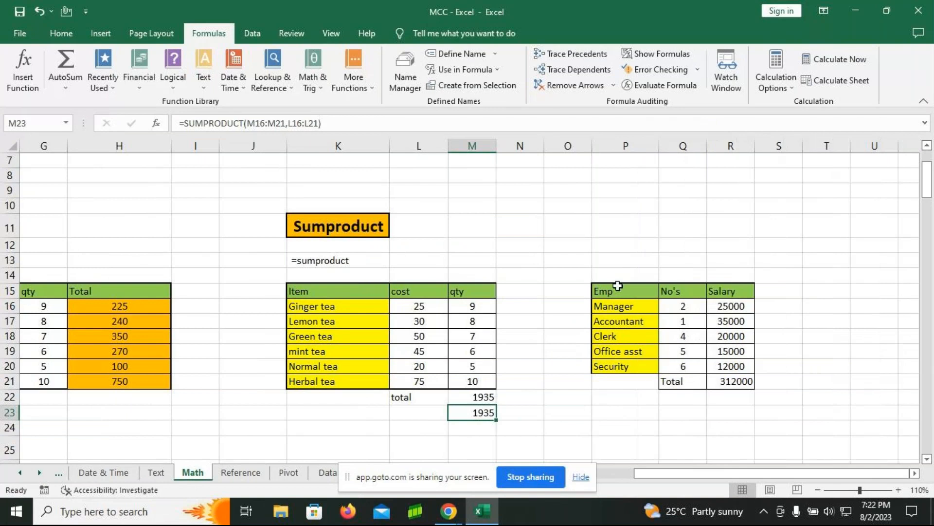
Step: Enter the formula =SUMPRODUCT(Q16:Q20,R16:R20) in cell R22 below the salary table's total
left_click(729, 402)
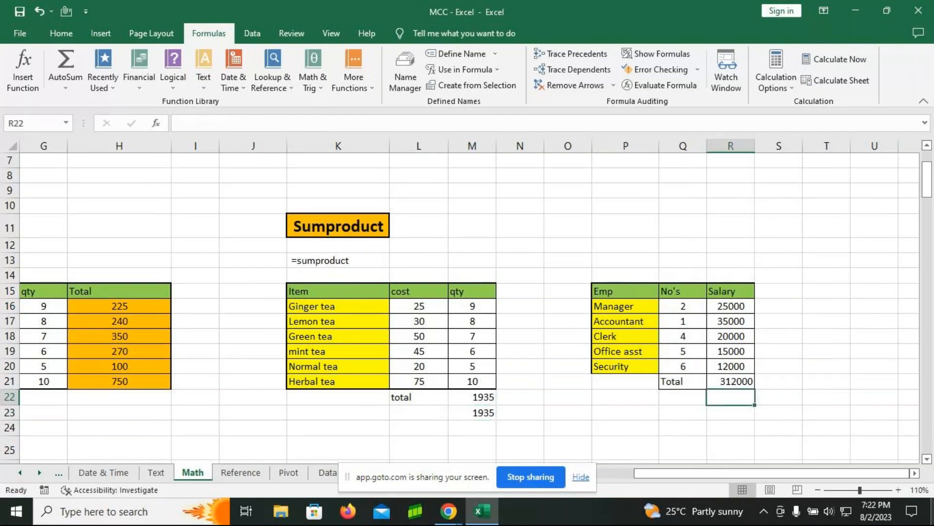
type("=sump")
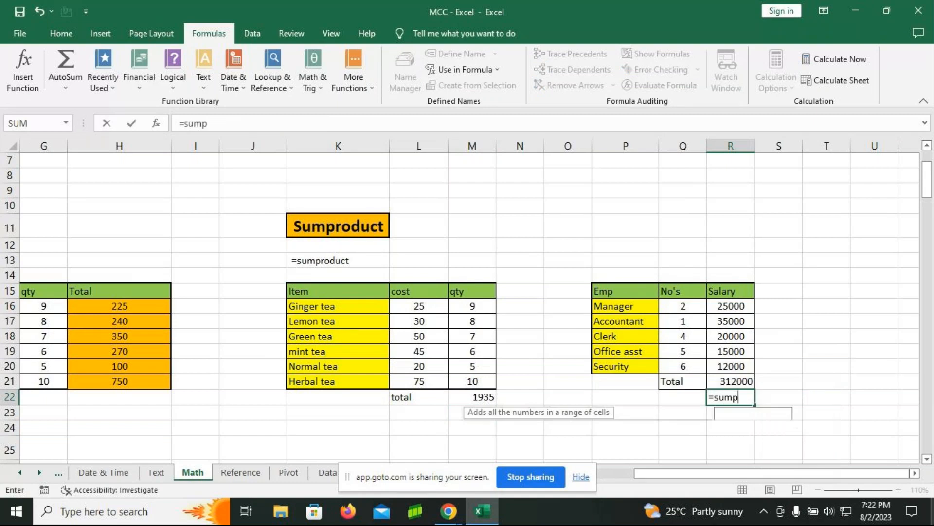
type("roduct")
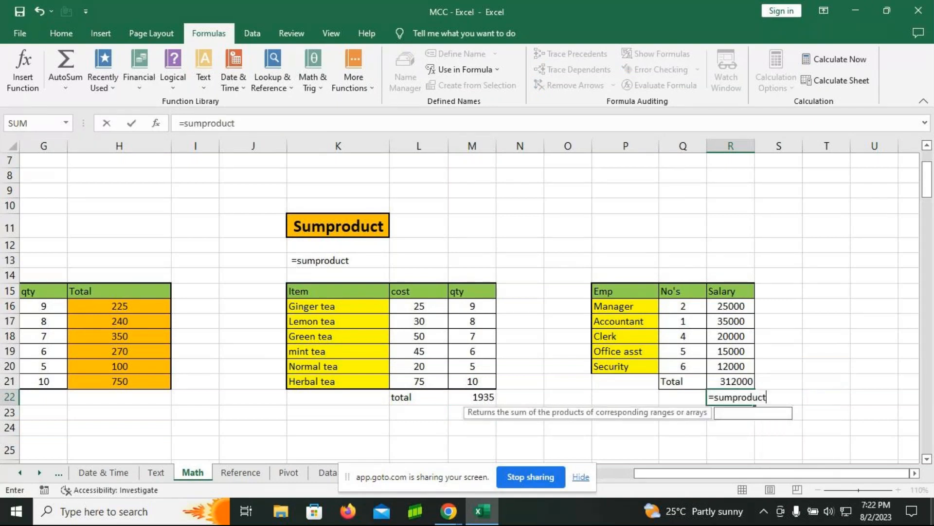
key("Tab")
left_click(698, 306)
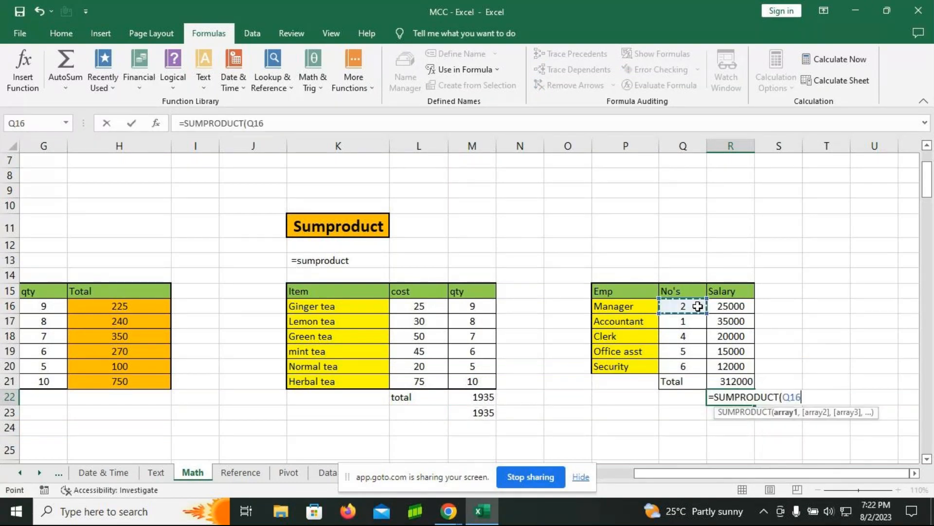
left_click_drag(698, 306, 697, 360)
type(",")
left_click_drag(725, 306, 730, 366)
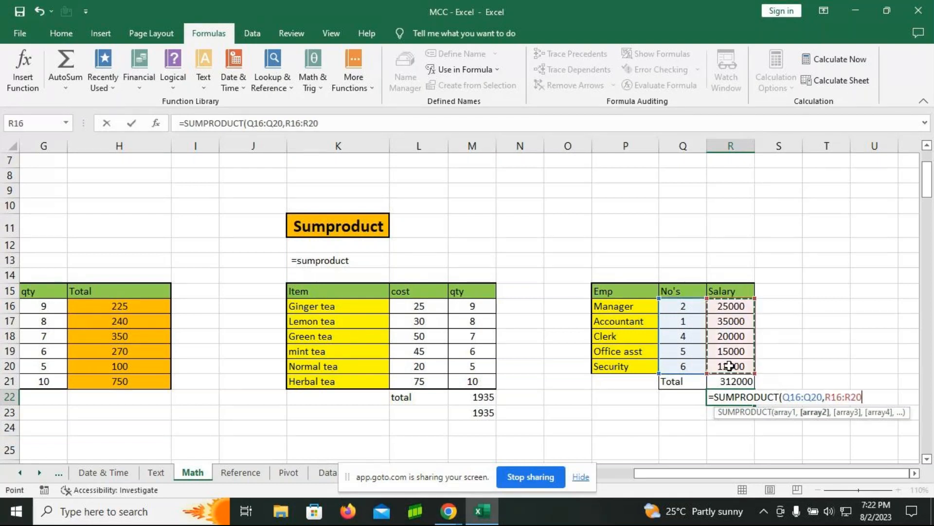
type(")")
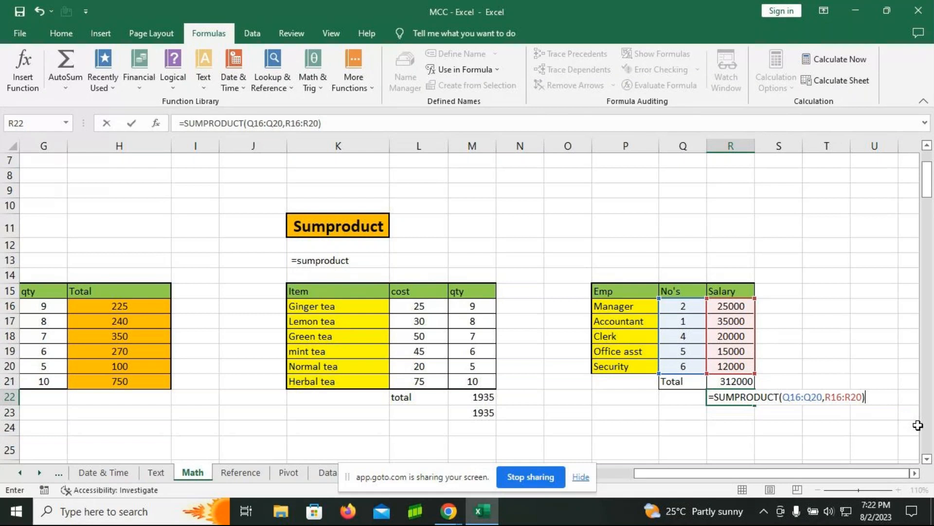
key("Return")
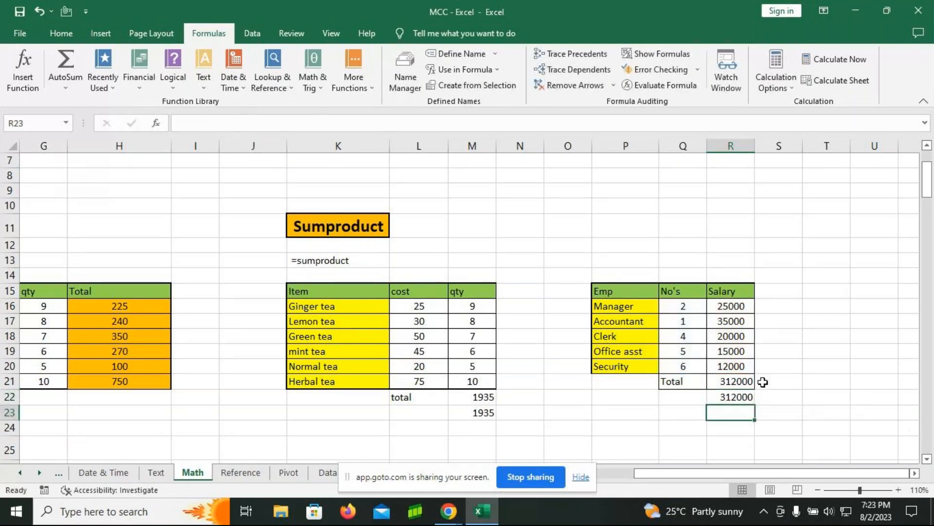
Step: Narrow column J and, with the worksheet's formulas displayed, the Product table's columns E to H
left_click_drag(681, 477, 658, 479)
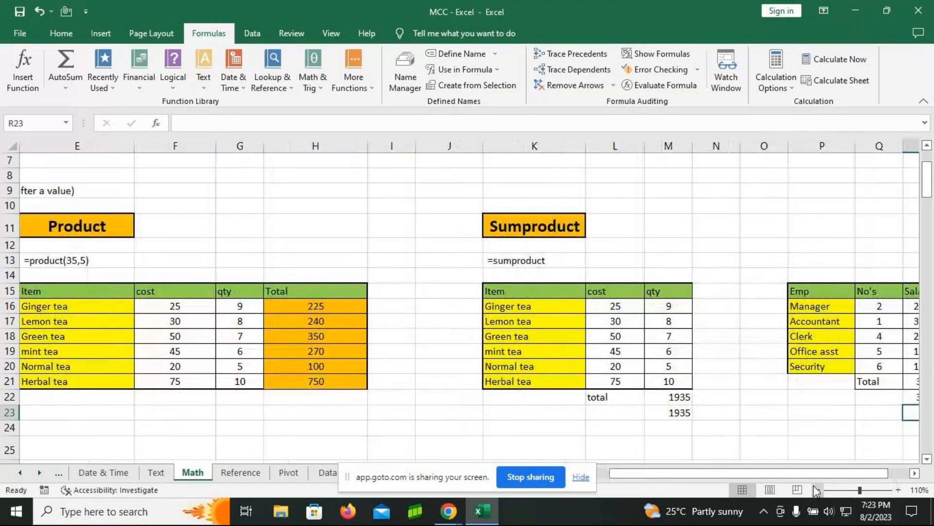
left_click_drag(484, 147, 457, 147)
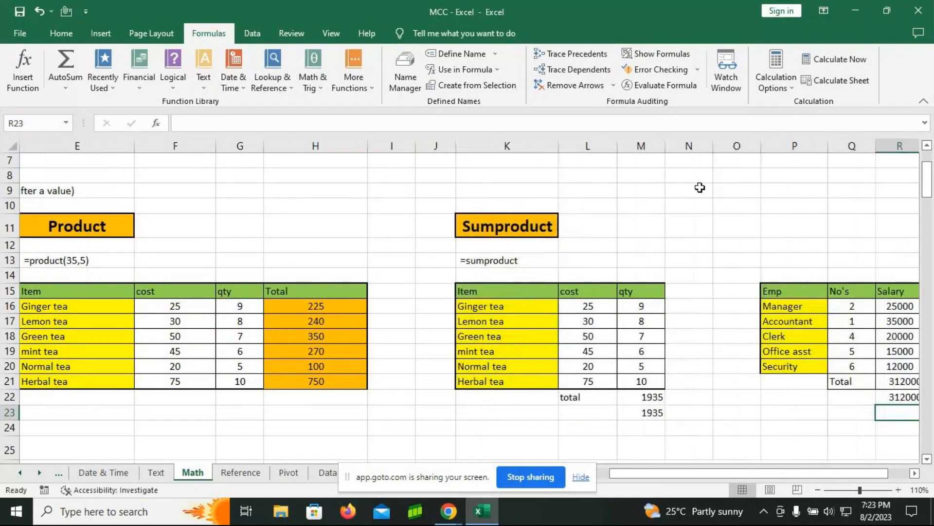
left_click(684, 49)
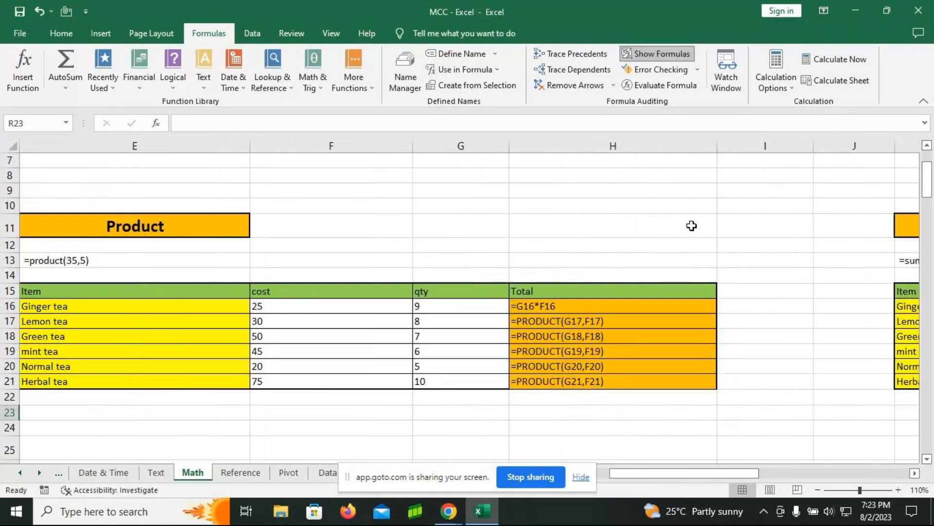
left_click_drag(249, 146, 114, 141)
left_click_drag(278, 144, 243, 146)
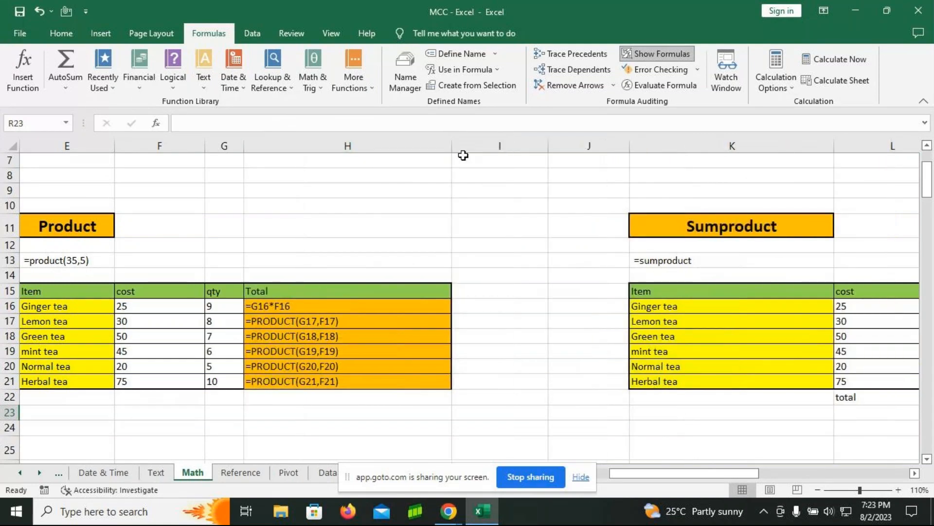
left_click_drag(452, 146, 382, 151)
Step: Narrow columns I to L and widen column M so the SUMPRODUCT formulas in M22 and M23 fit fully
left_click_drag(477, 147, 398, 146)
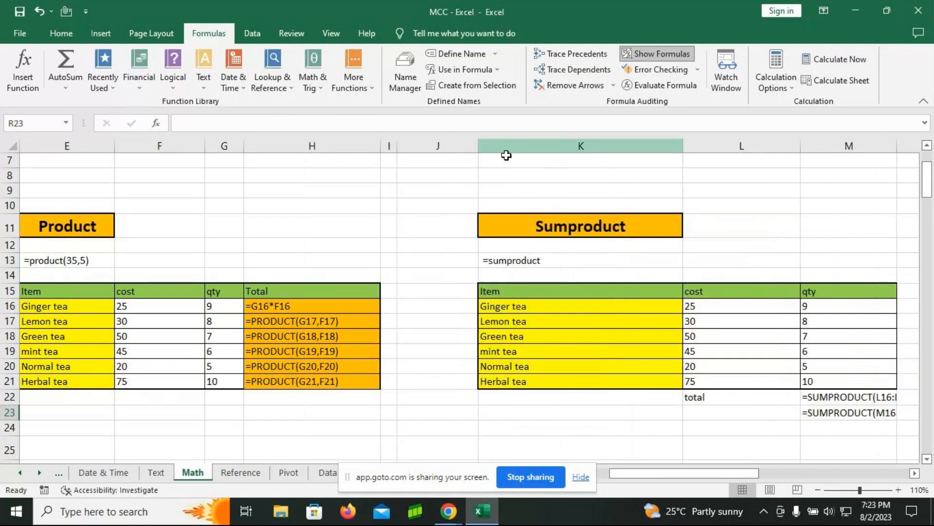
left_click_drag(478, 146, 422, 155)
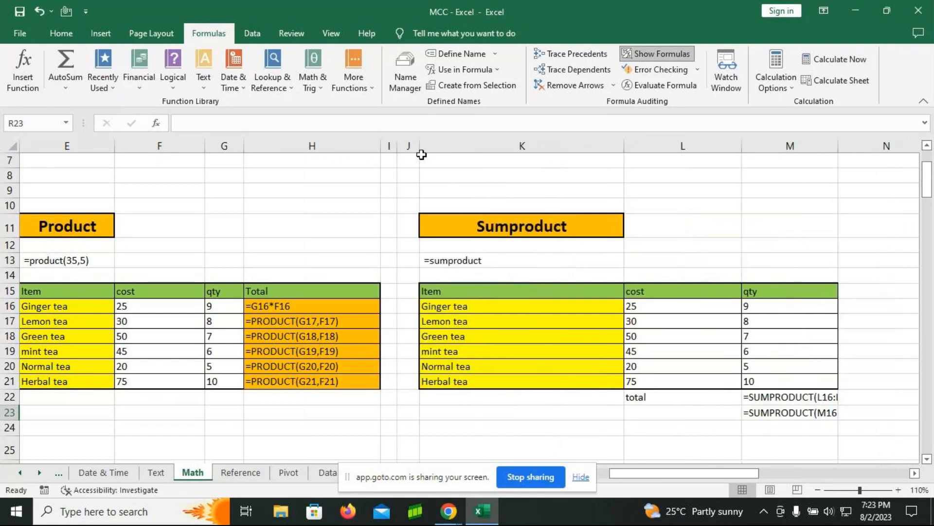
left_click_drag(624, 146, 534, 146)
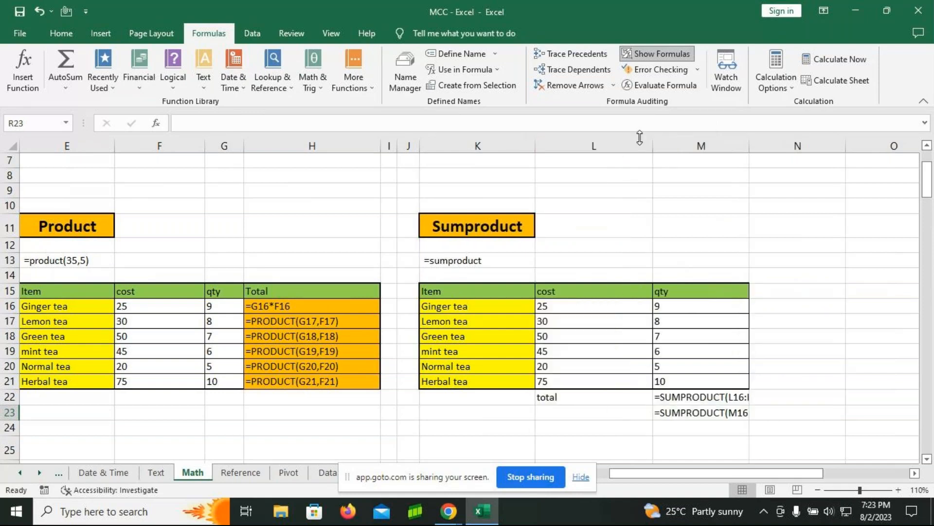
left_click_drag(653, 146, 598, 146)
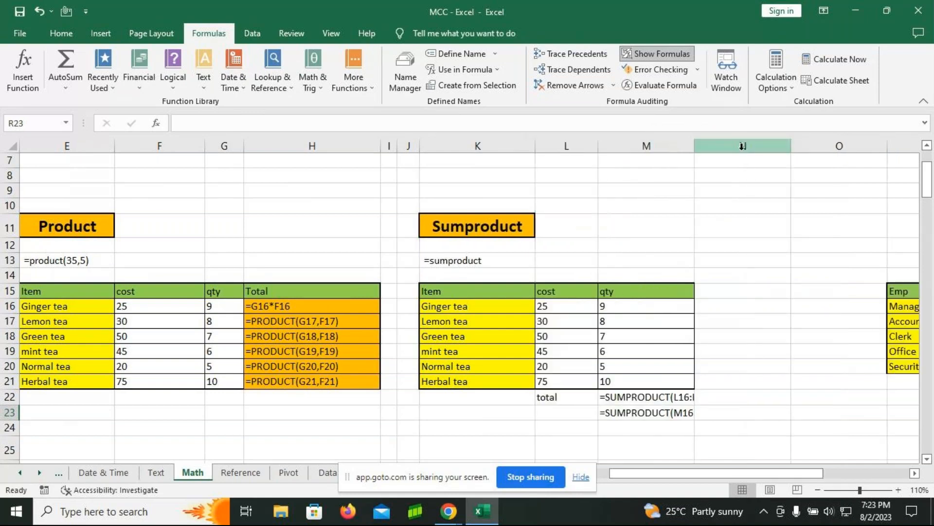
left_click_drag(690, 146, 771, 148)
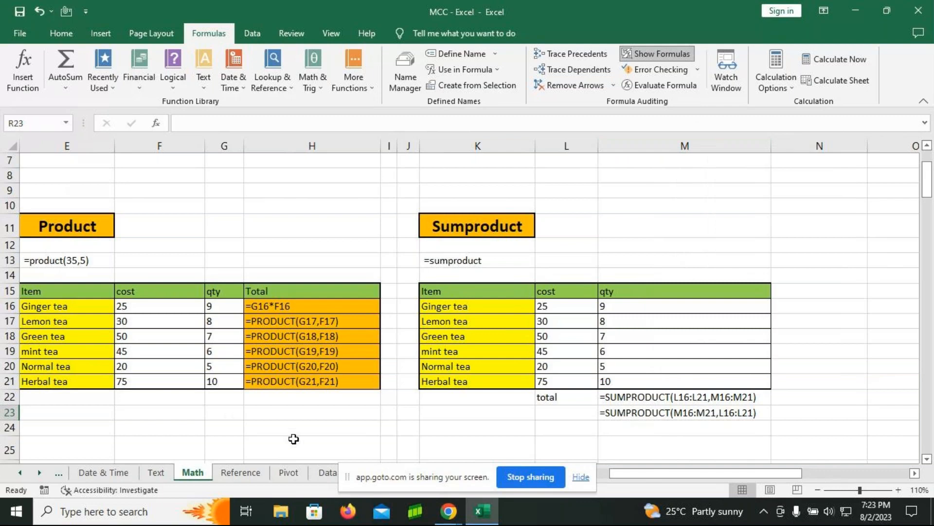
Step: Switch the worksheet back from formulas to values and clear the Product table's totals in H16:H21
left_click(662, 58)
left_click(174, 401)
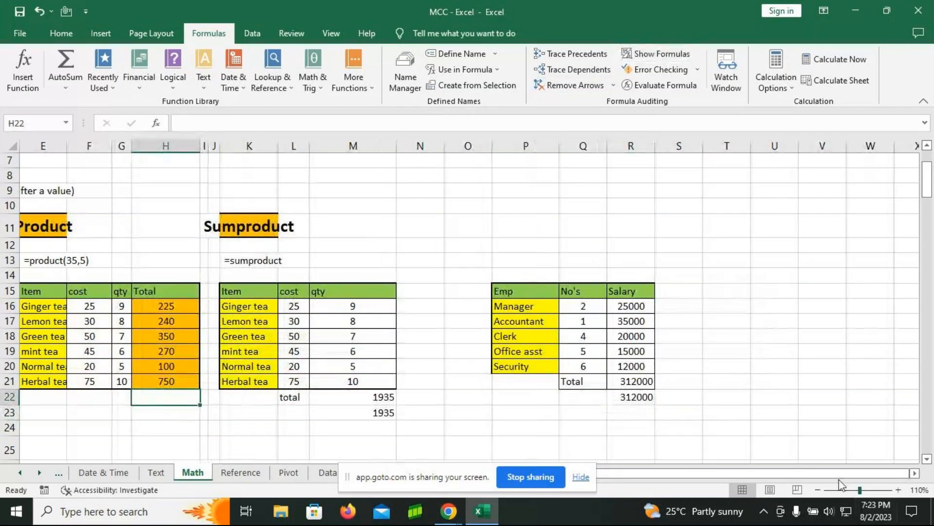
left_click_drag(699, 475, 684, 477)
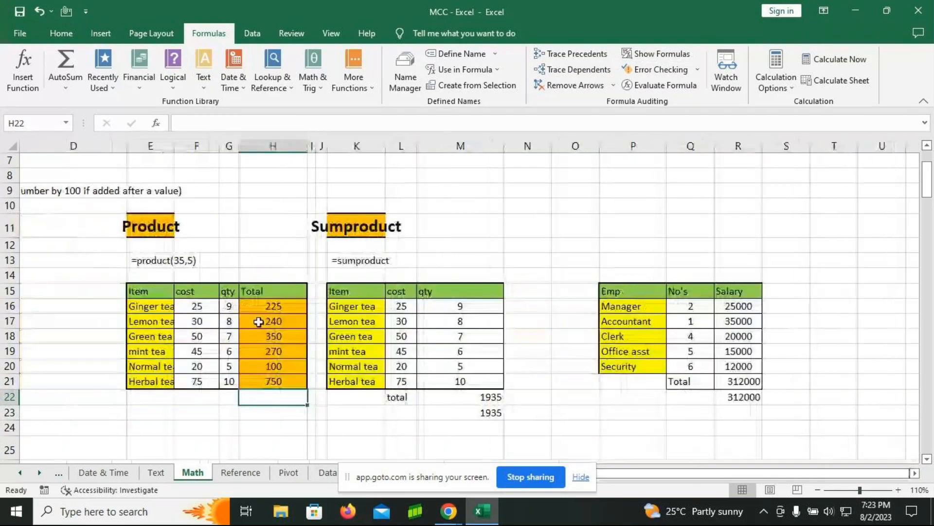
left_click_drag(275, 305, 272, 389)
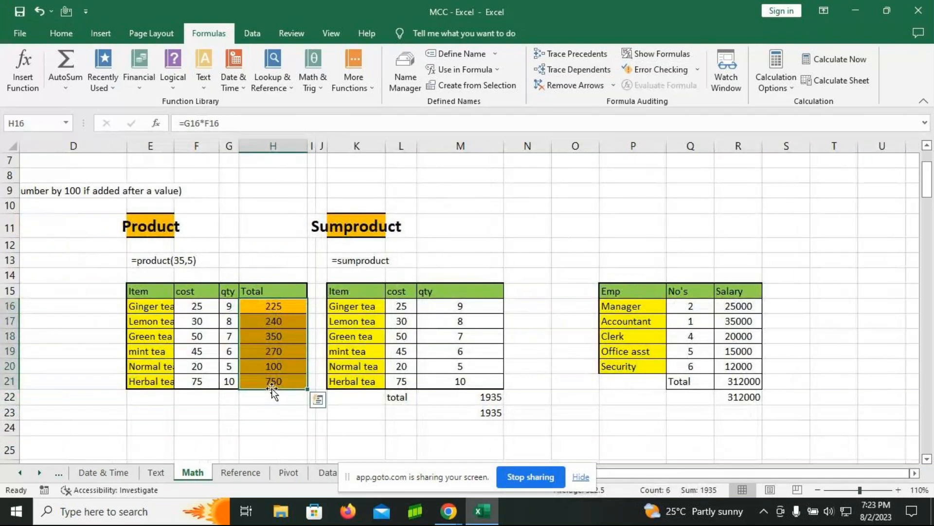
key("Delete")
Step: Enter the multiplication formula =G16*F16 in cell H16 for the Ginger tea total
type("=")
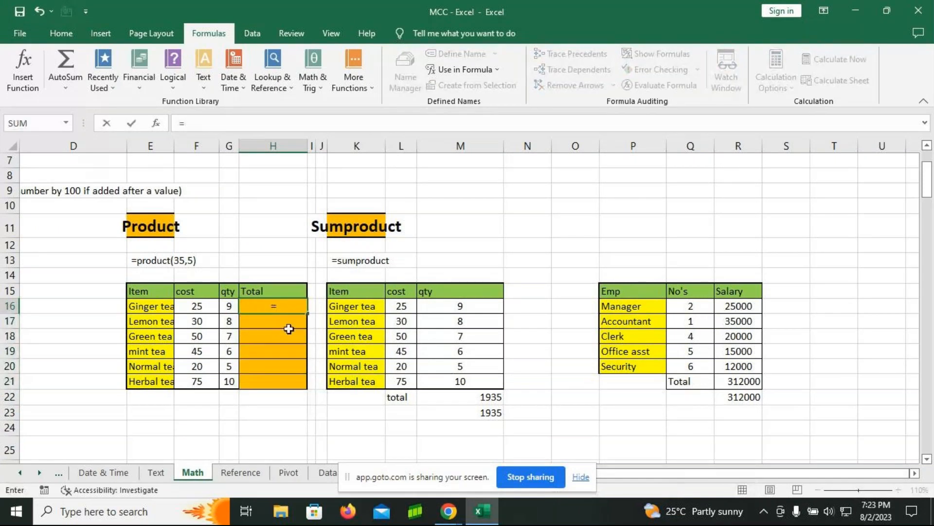
key("Left")
type("*")
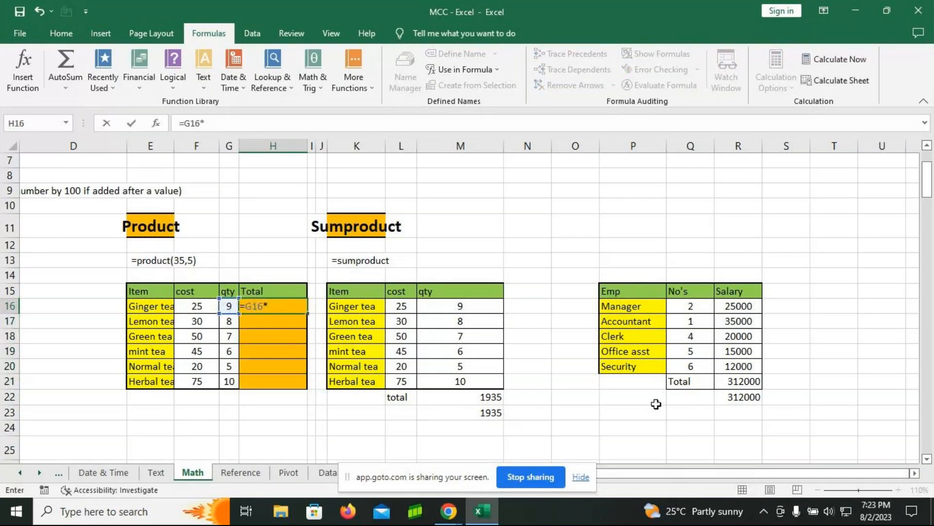
left_click(197, 306)
key("Return")
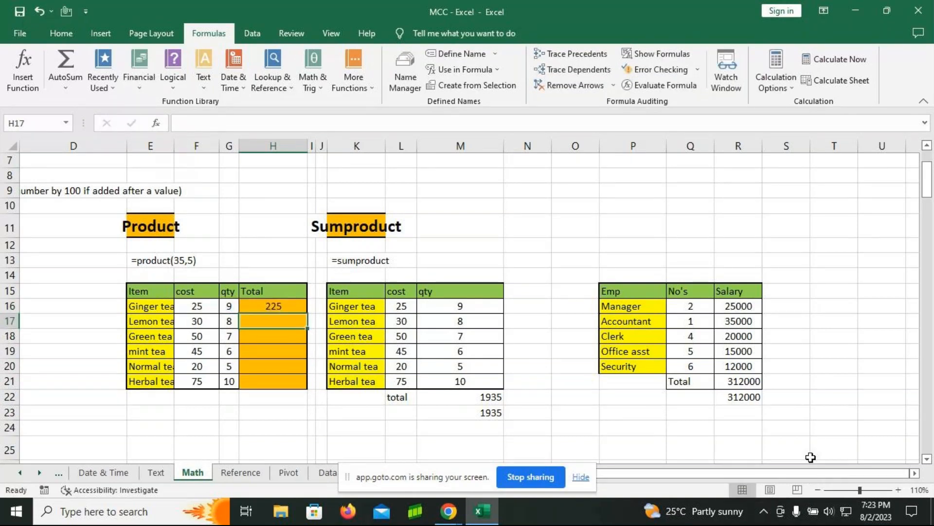
Step: Begin a PRODUCT formula in cell H17 for the Lemon tea total
type("=product")
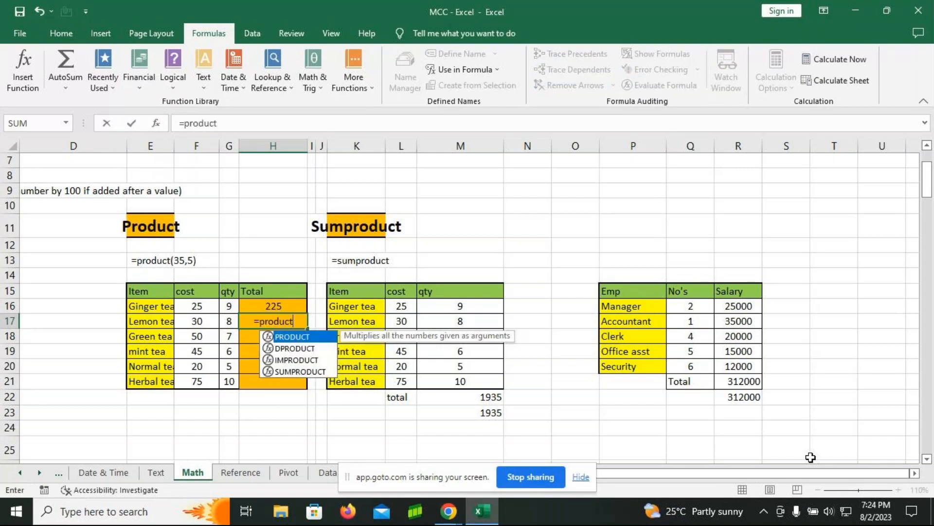
key("Escape")
type("(")
left_click_drag(810, 457, 739, 397)
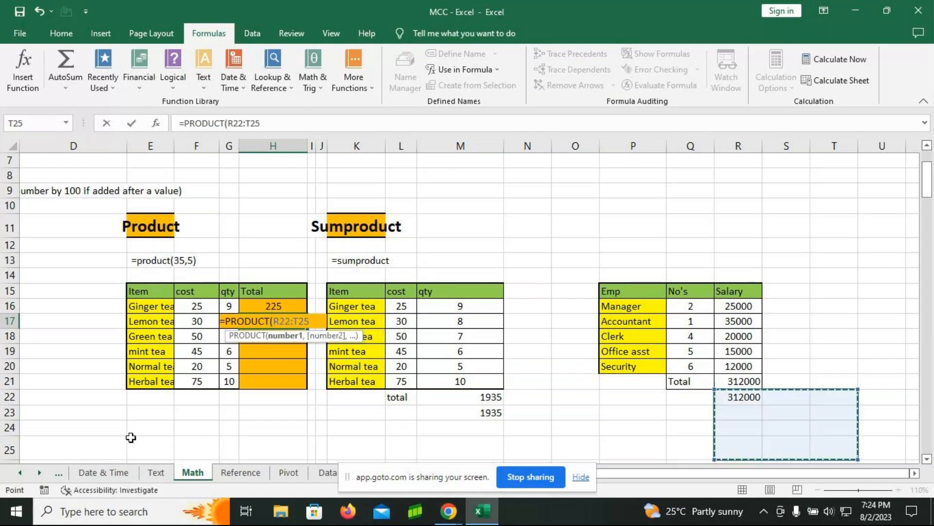
key("BackSpace")
key("BackSpace")
key("BackSpace")
key("BackSpace")
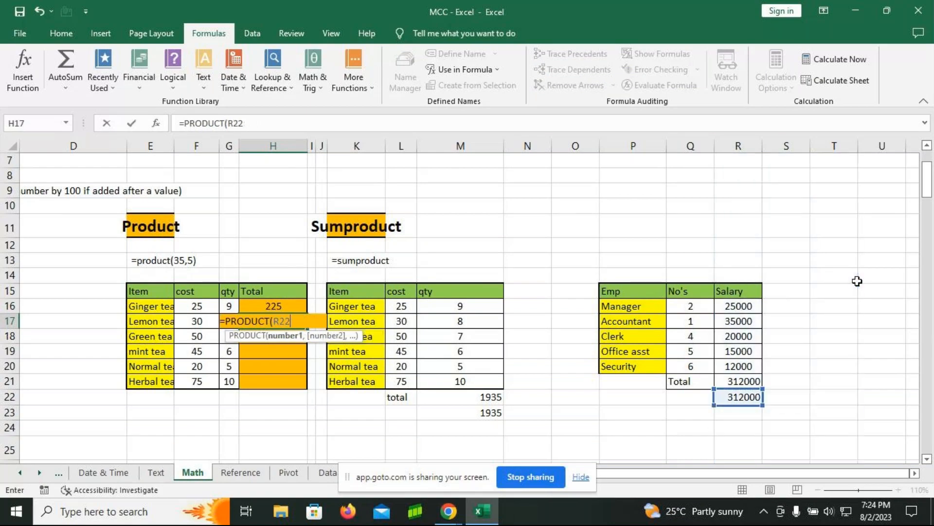
key("BackSpace")
key("BackSpace")
key("BackSpace")
key("BackSpace")
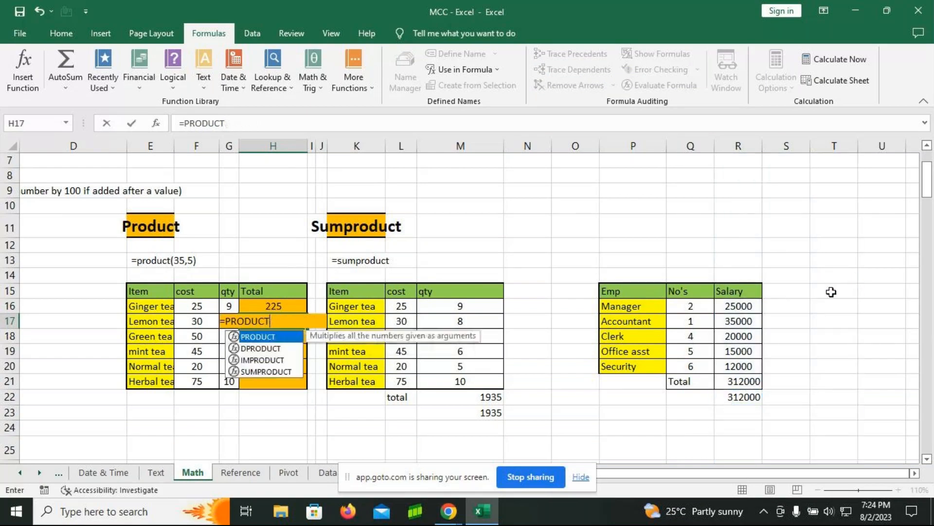
Step: Complete the formula in H17 as =PRODUCT(G17,F17) and fill it down to H21
type("(")
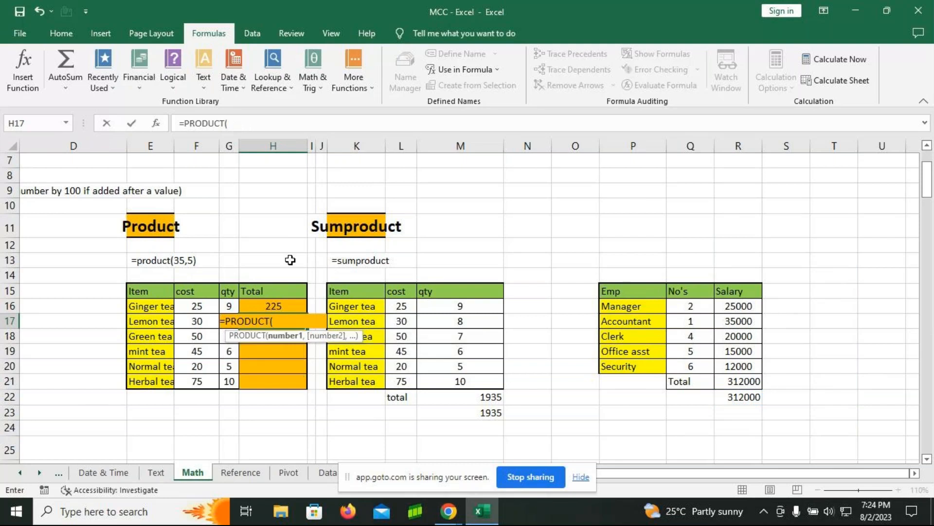
key("Left")
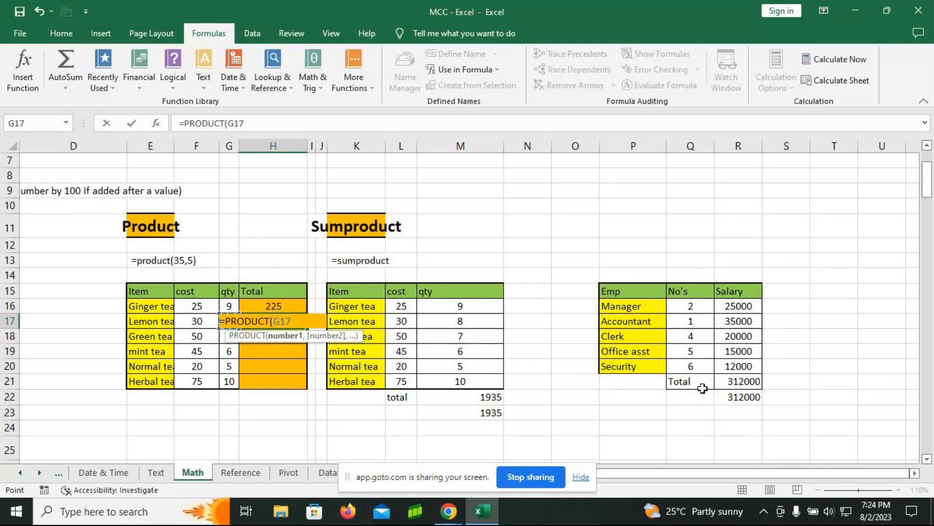
type(",")
key("Left")
key("Left")
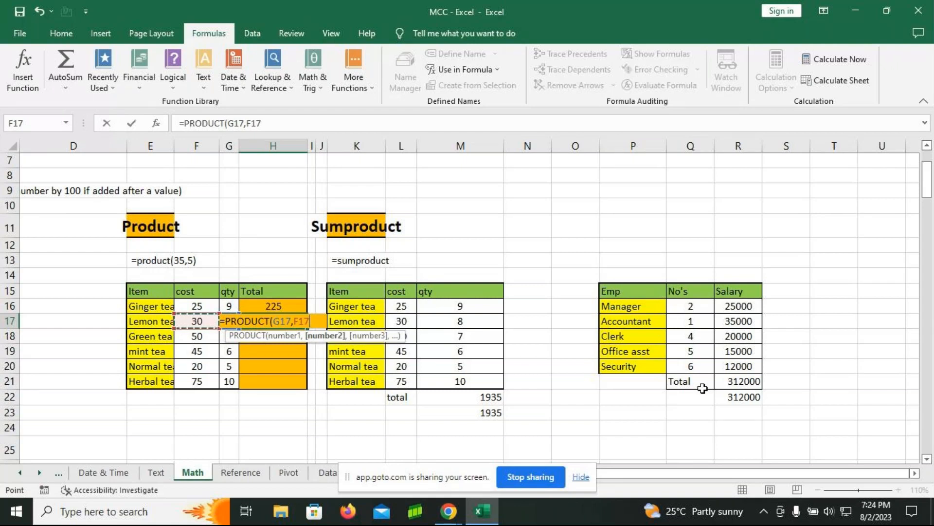
key("Return")
left_click(274, 318)
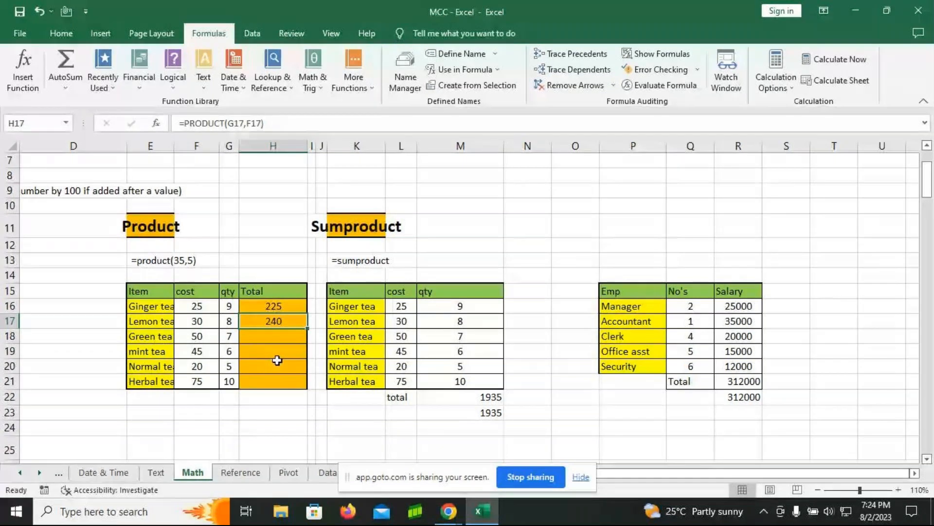
double_click(306, 328)
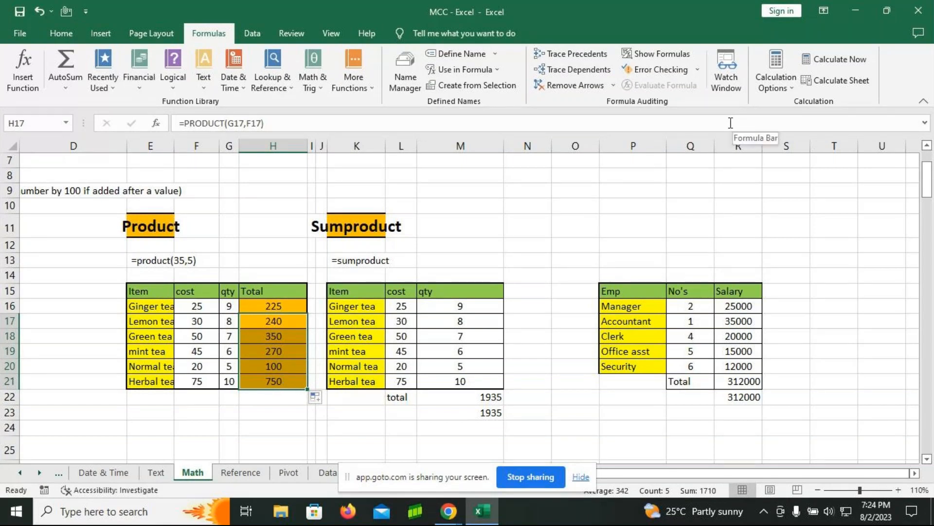
Step: Narrow columns N, O and D and display the worksheet's formulas to review the Product and Sumproduct tables
mouse_move(552, 150)
left_mouse_down()
mouse_move(530, 152)
mouse_move(578, 153)
mouse_move(548, 151)
left_mouse_up()
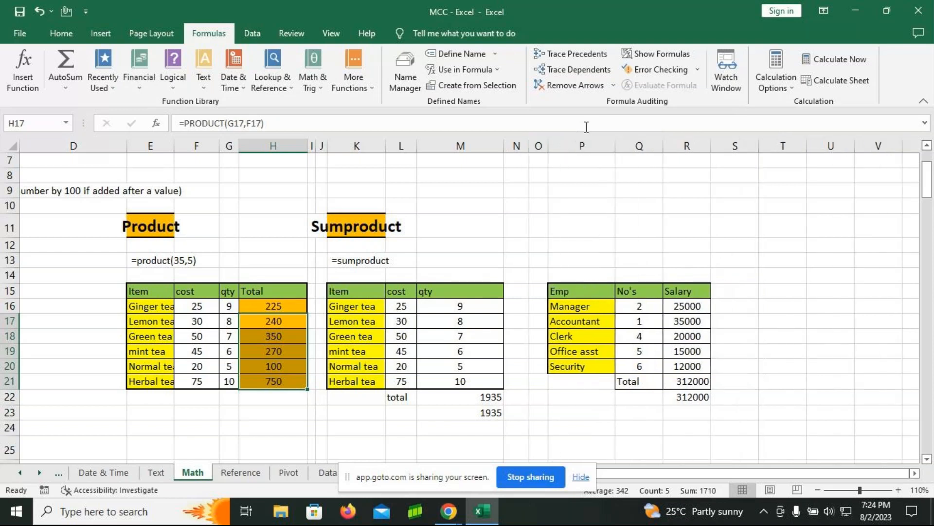
left_click(674, 56)
left_click_drag(234, 146, 36, 147)
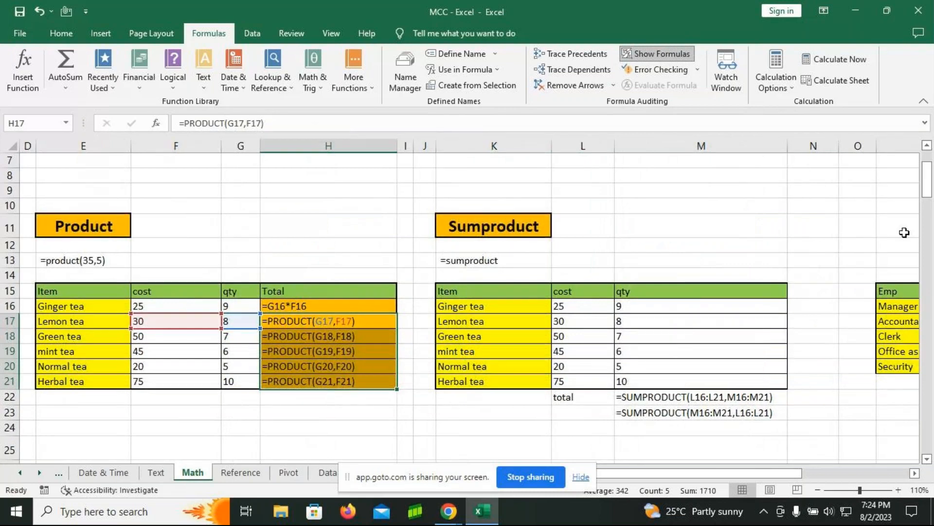
left_click(914, 474)
left_click(915, 474)
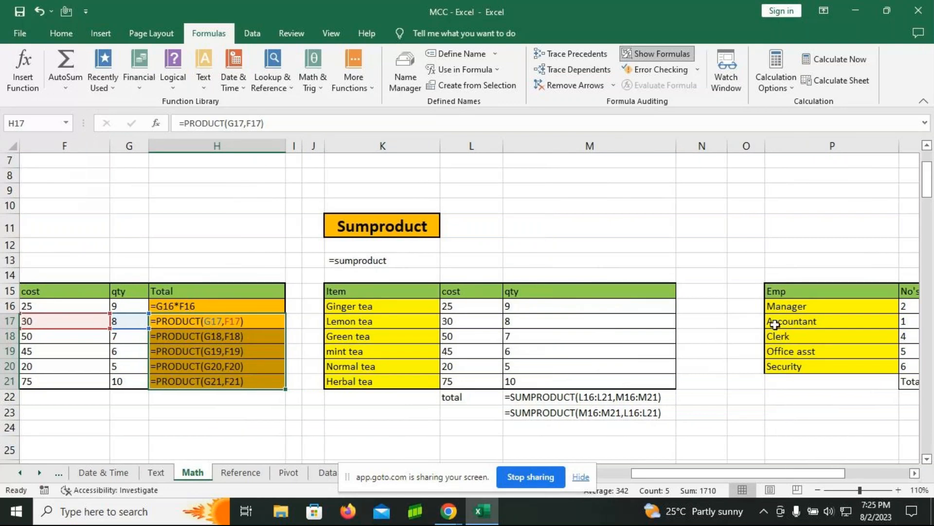
left_click(396, 144)
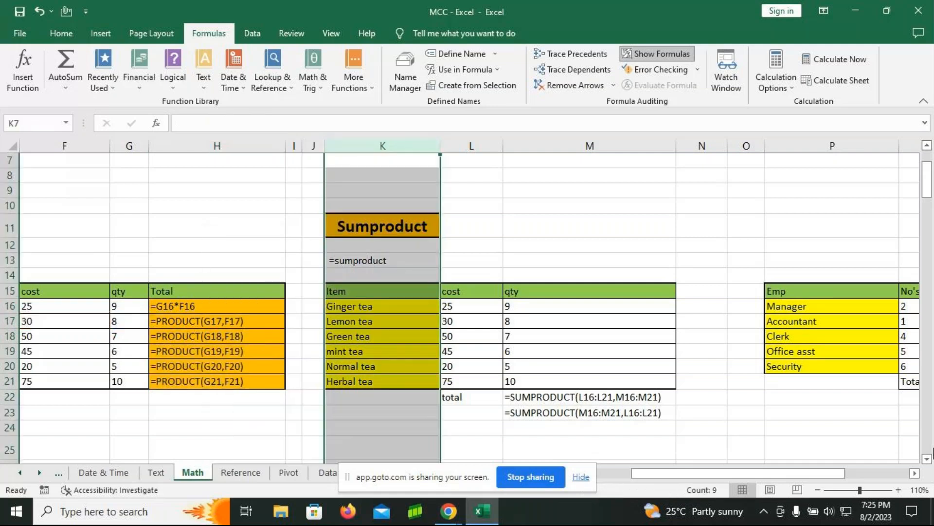
Step: Narrow columns K, F, N, O, P and Q and widen column R so the salary table's SUMPRODUCT formulas fit
left_click(745, 412)
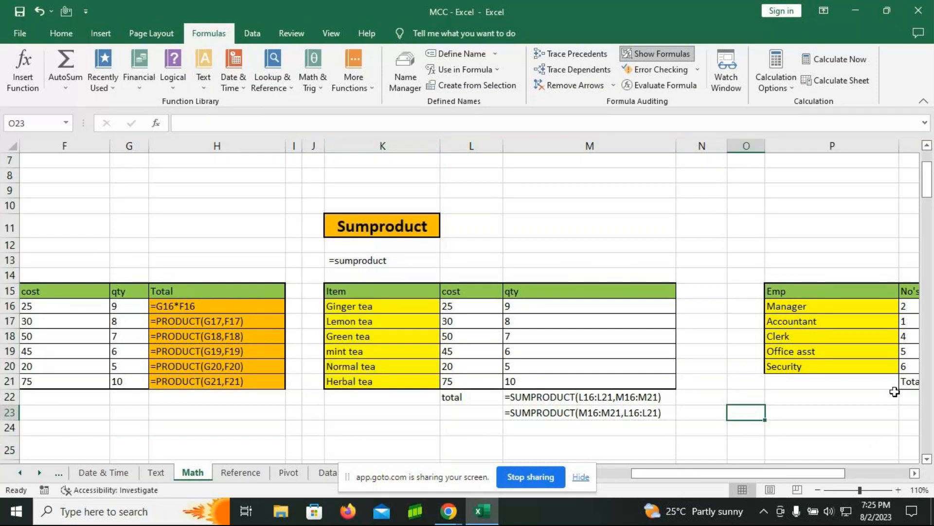
left_click_drag(439, 144, 391, 145)
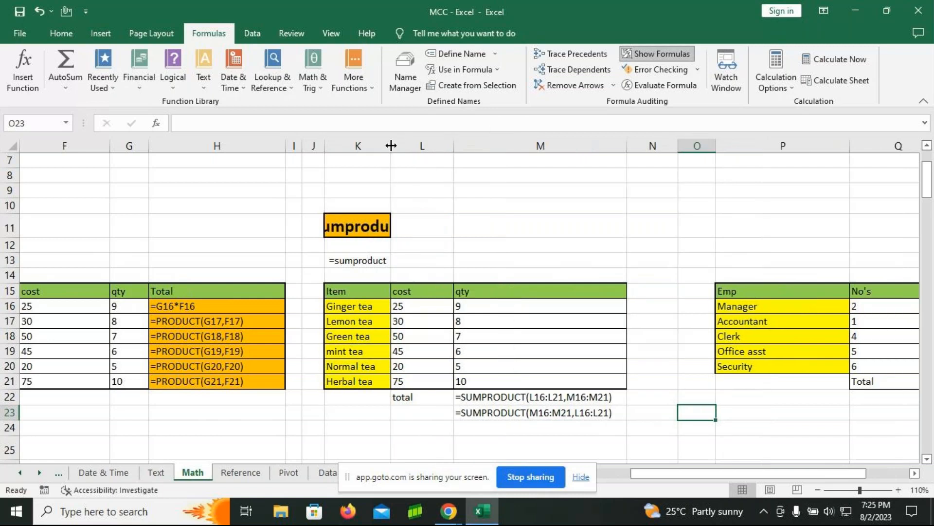
left_click_drag(111, 145, 66, 146)
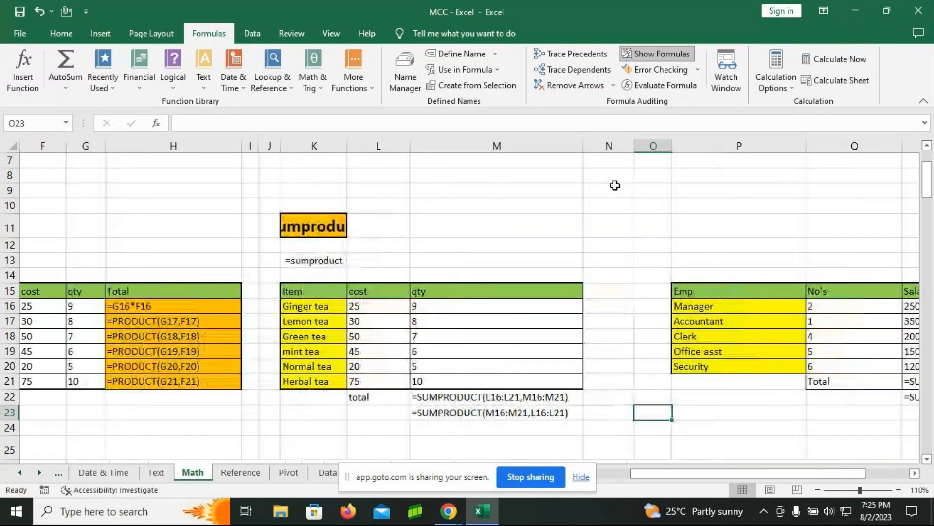
left_click_drag(671, 149, 595, 146)
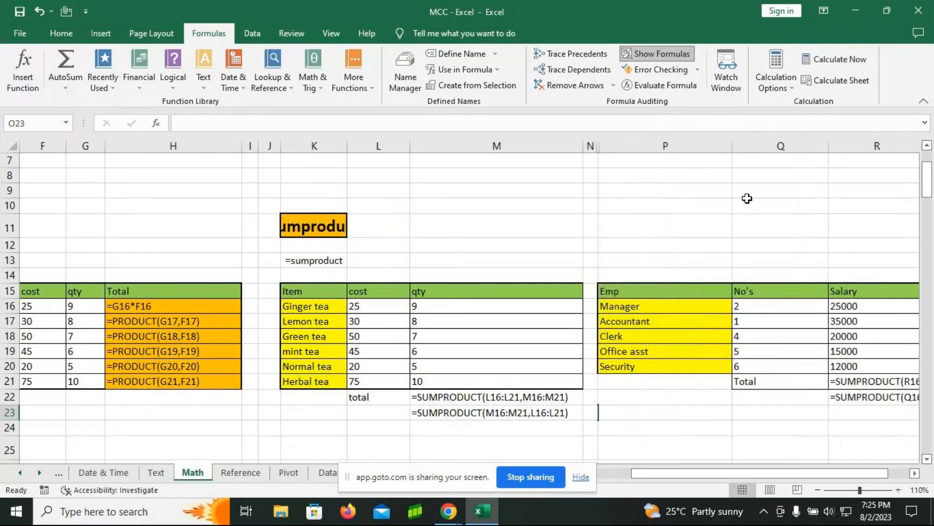
left_click_drag(733, 151, 686, 146)
left_click_drag(783, 146, 727, 146)
left_click_drag(824, 146, 894, 153)
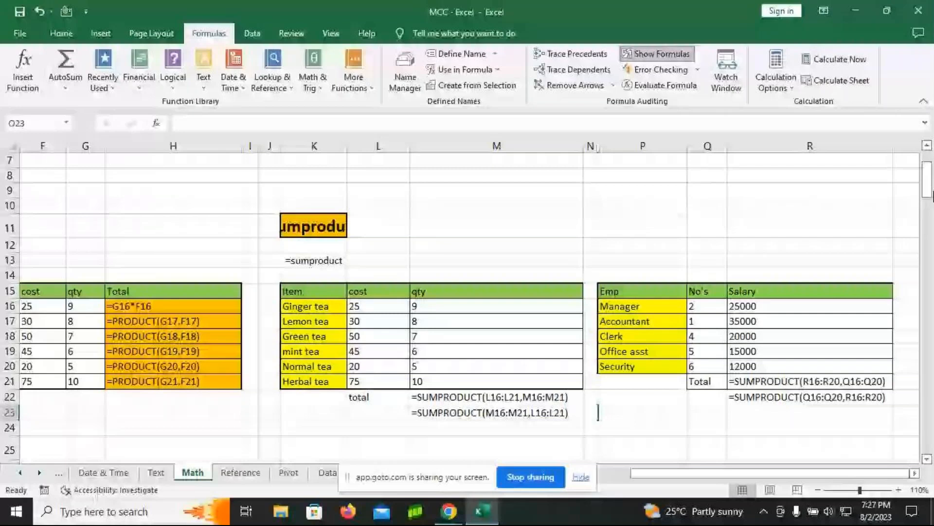
Step: Switch the worksheet back from formulas to values and widen columns D and G of the Percentage table
key("ctrl+grave")
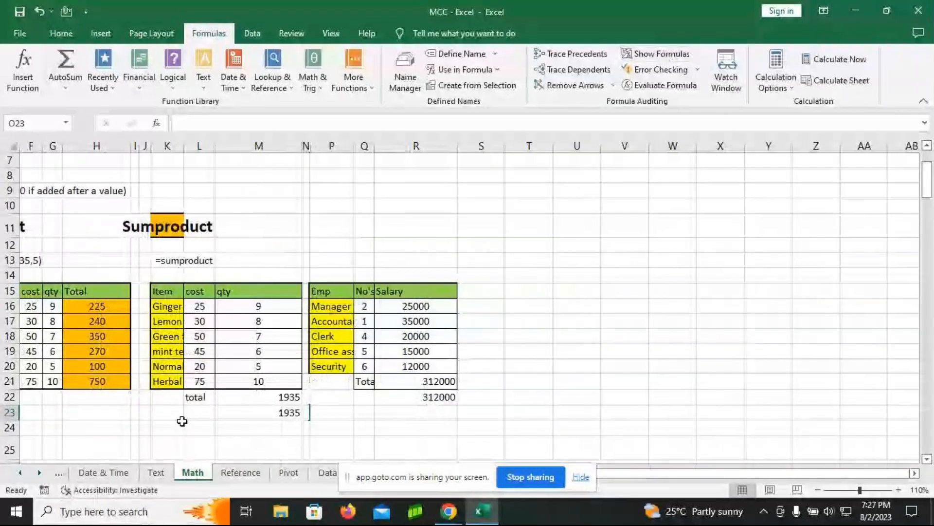
left_click_drag(773, 476, 730, 475)
scroll(434, 344, "down", 3)
scroll(434, 344, "down", 2)
left_click_drag(276, 146, 316, 146)
left_click_drag(386, 141, 506, 149)
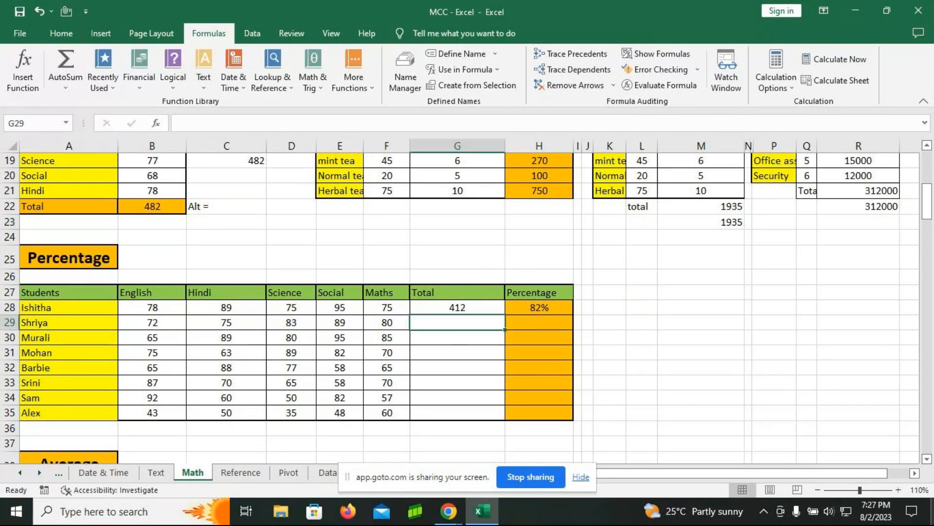
Step: Enter =SUM(B29:F29) as the student total in cell G29 and fill it down to G35
type("=")
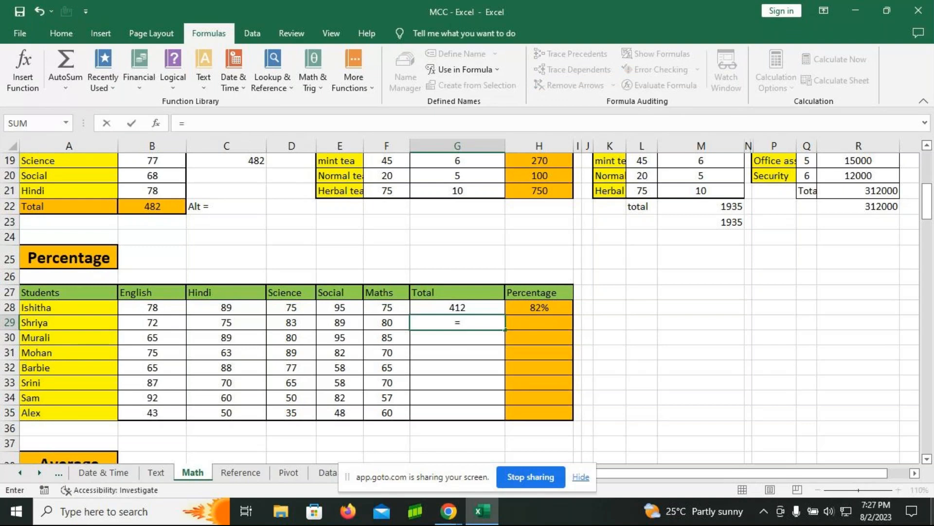
type("sum")
key("Tab")
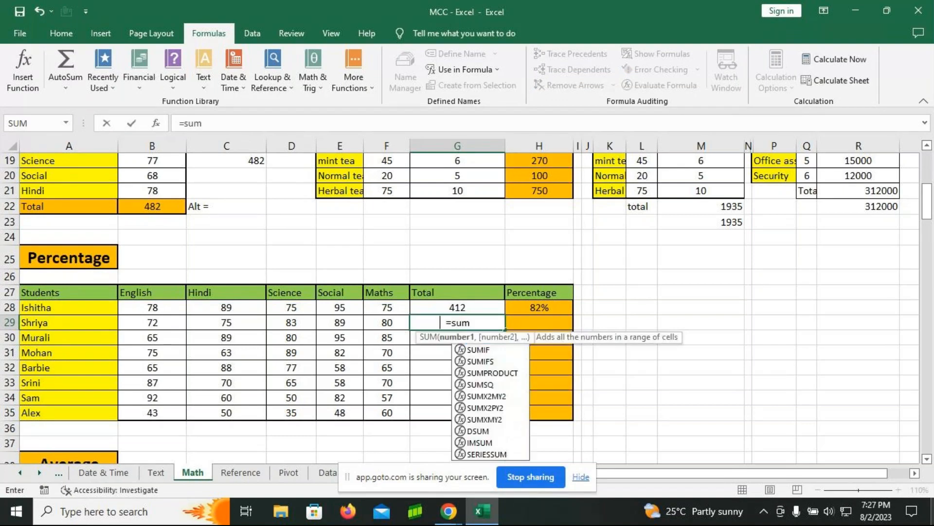
left_click_drag(152, 322, 383, 324)
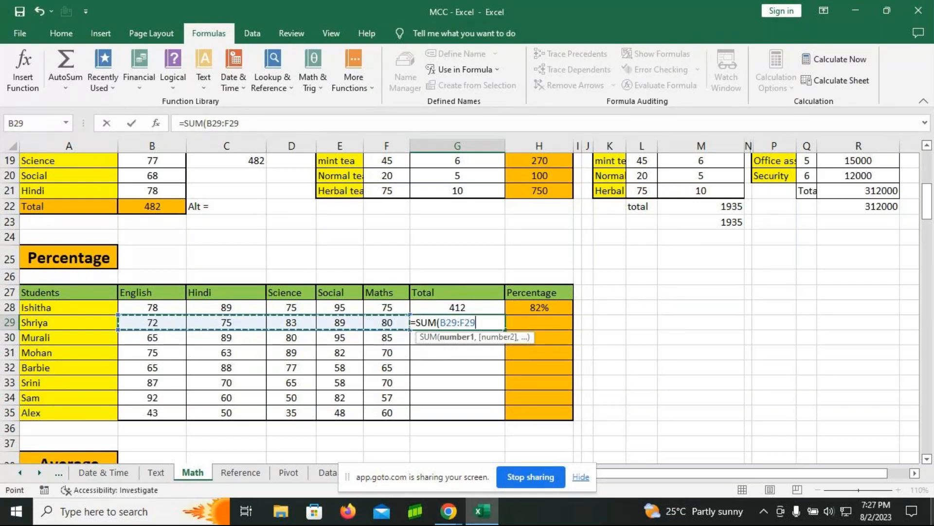
type(")")
key("Return")
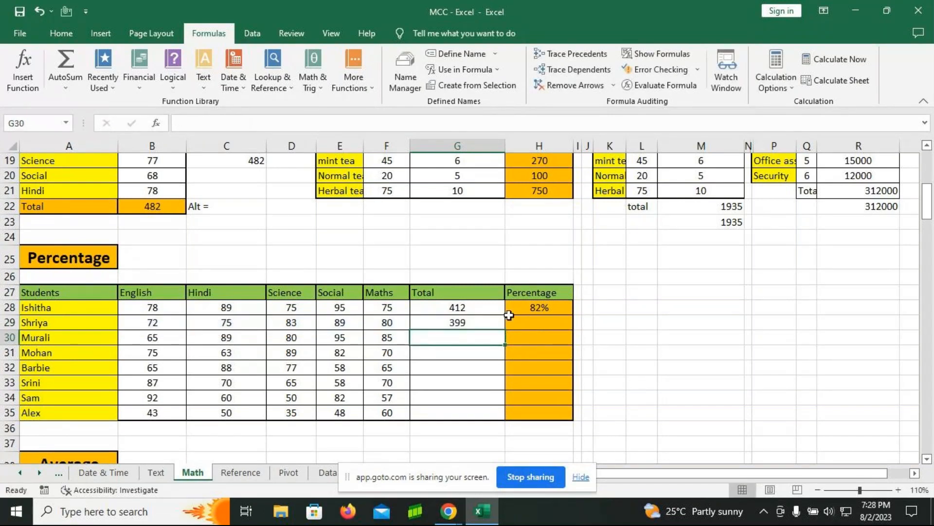
left_click(477, 325)
double_click(505, 330)
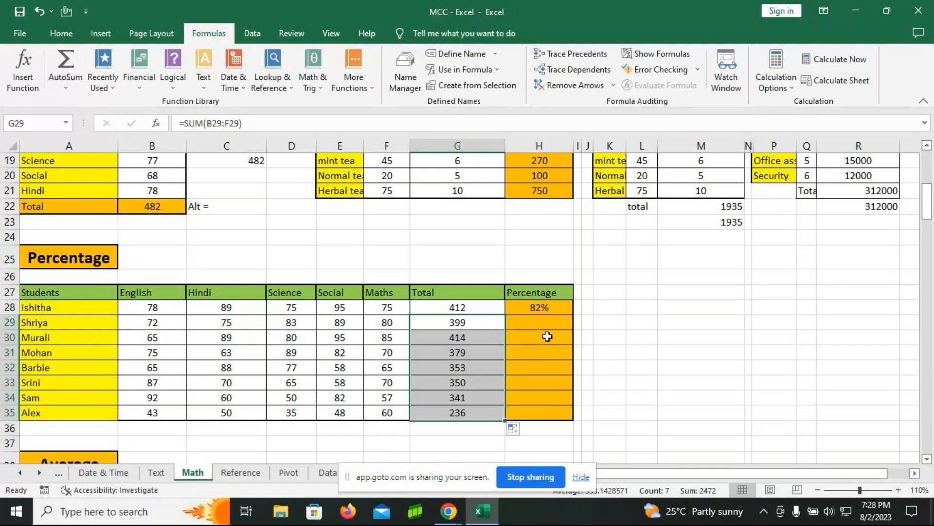
Step: Enter the percentage formula =G29/500 in cell H29
left_click(546, 323)
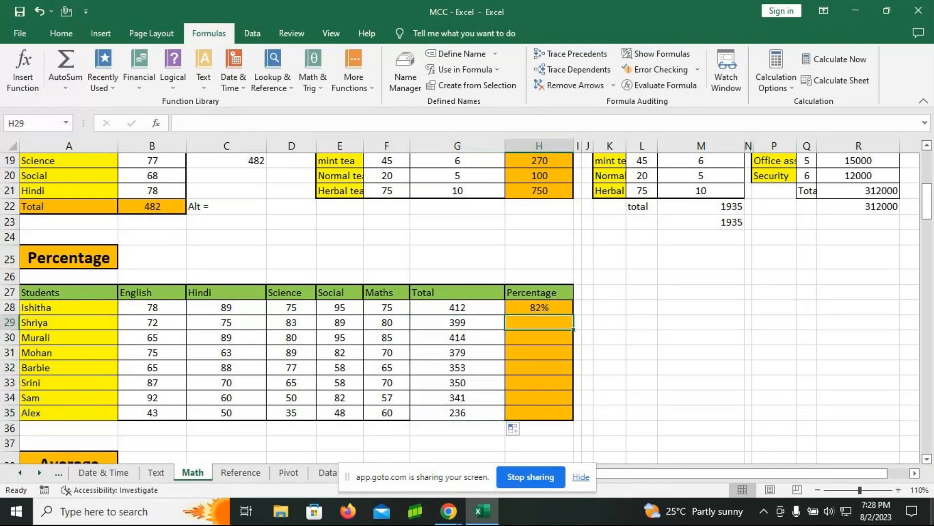
type("=")
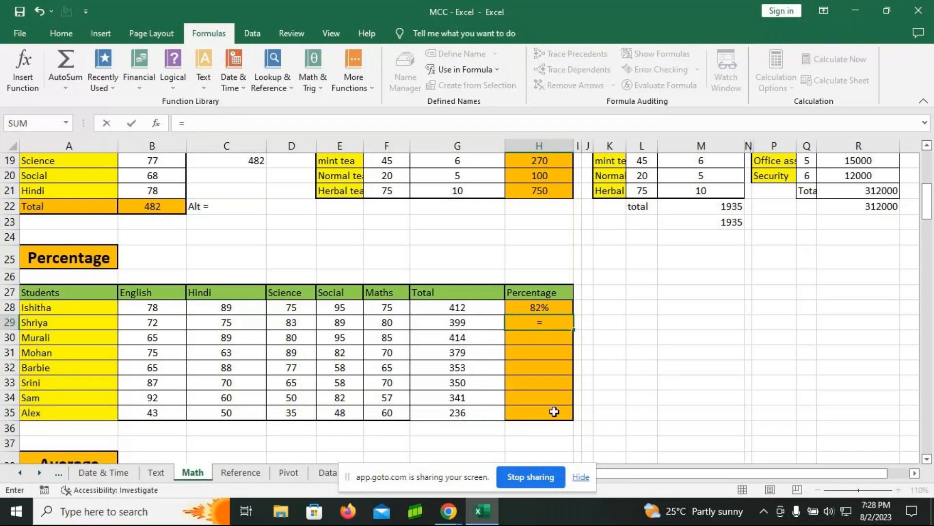
left_click(444, 325)
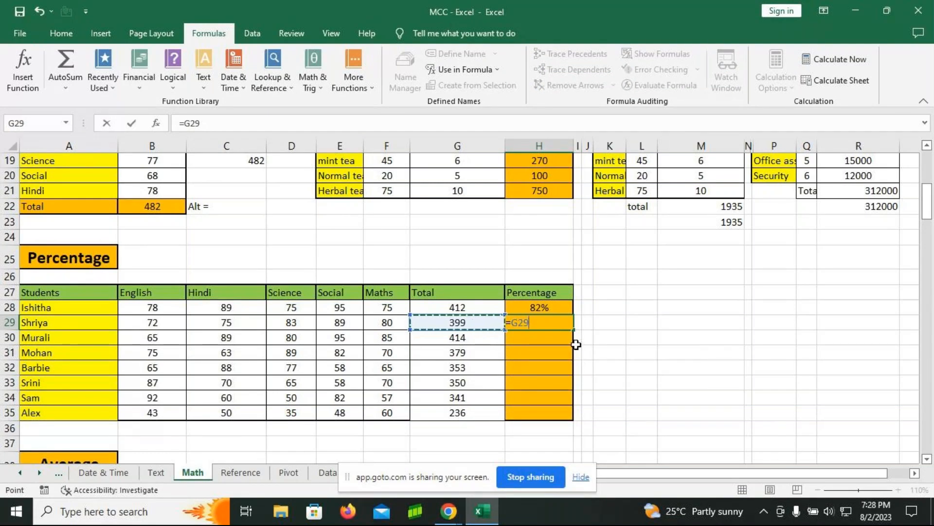
type("/")
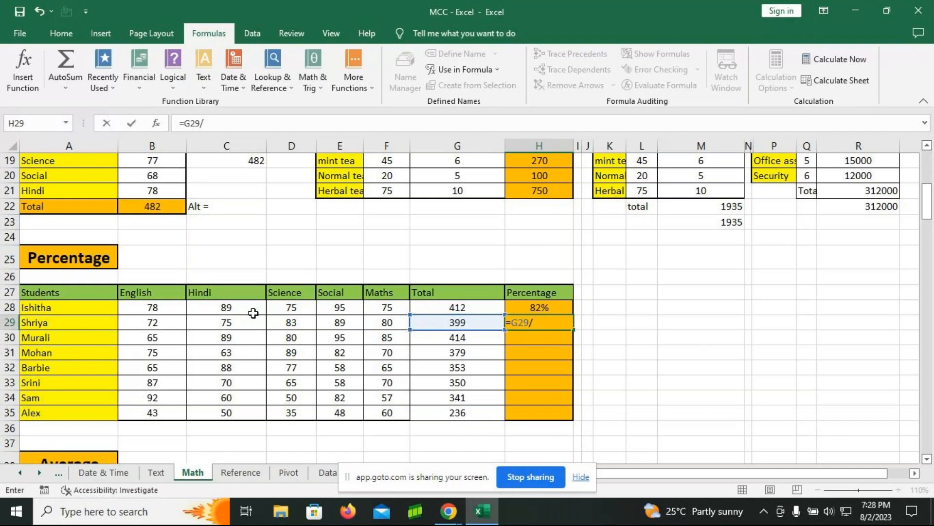
type("500")
key("Return")
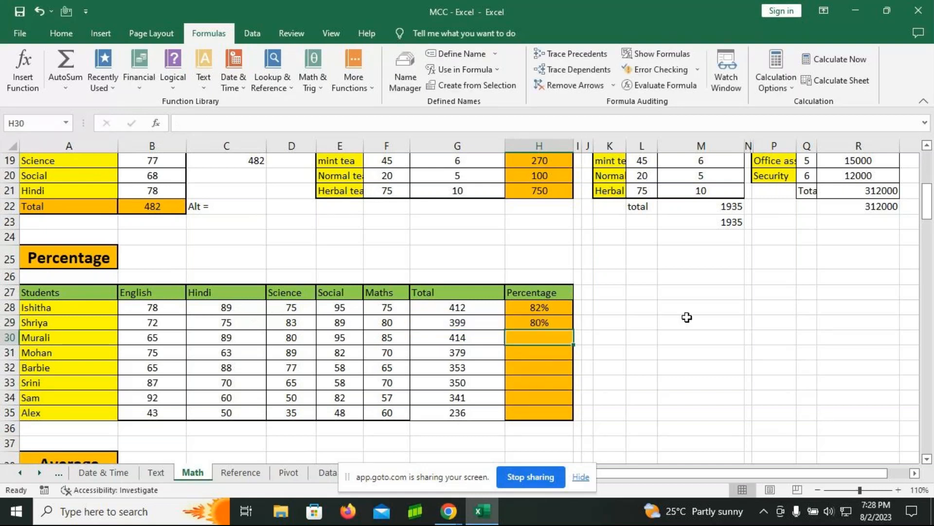
Step: Try the formula =G28/500 in the unformatted cell M28 and clear the cell again
left_click(687, 311)
type("=")
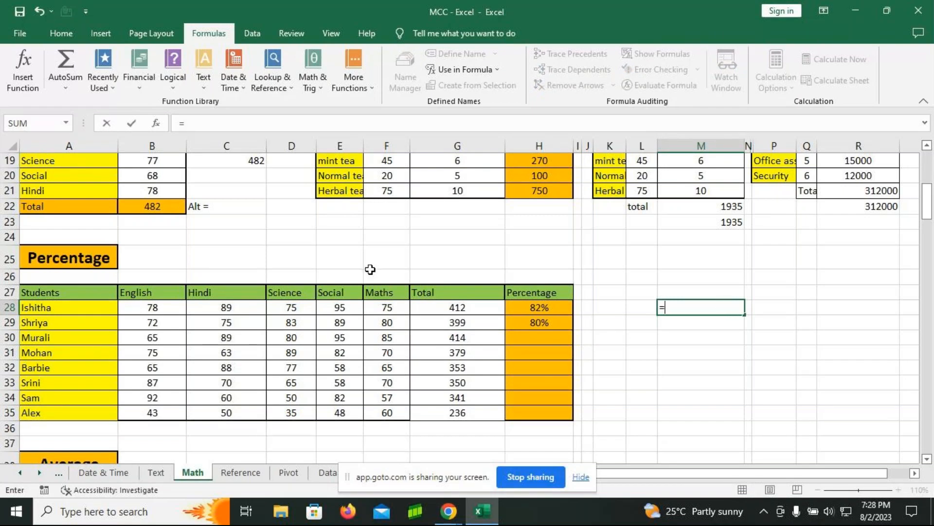
left_click(488, 311)
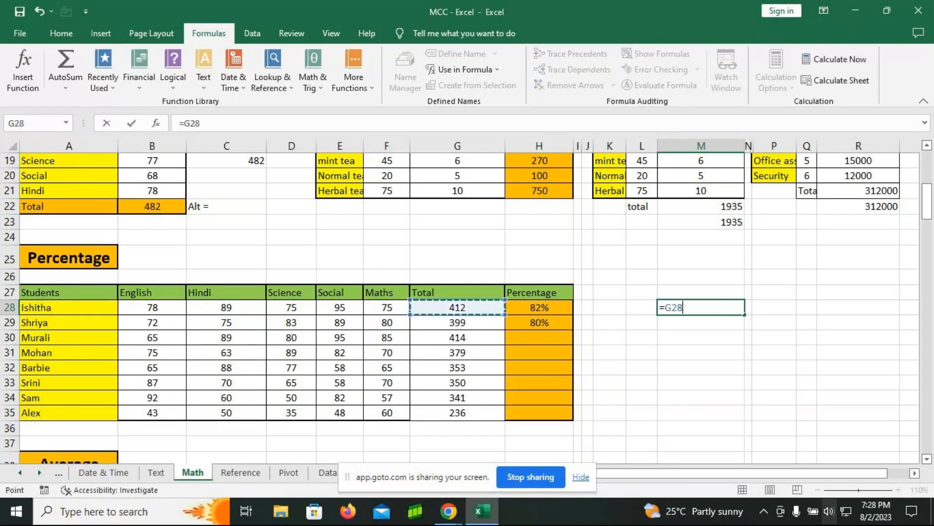
type("/500")
key("Return")
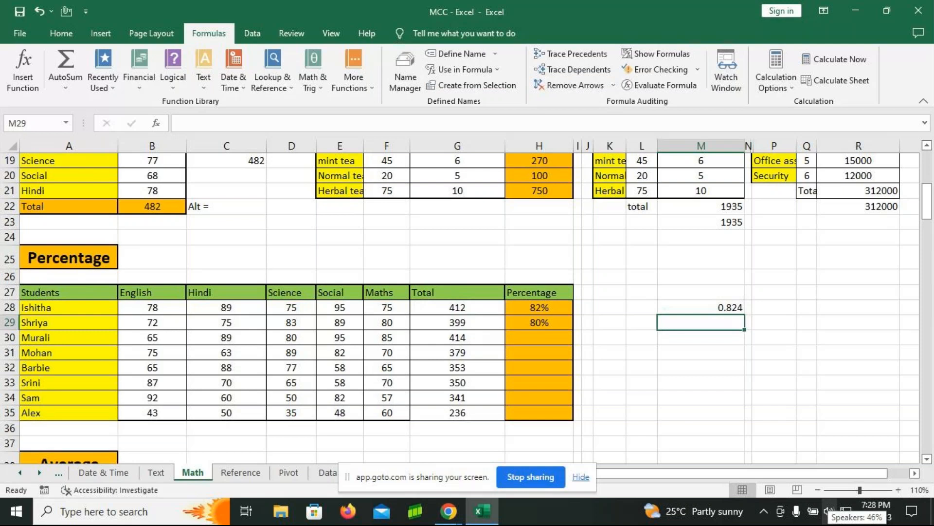
key("Up")
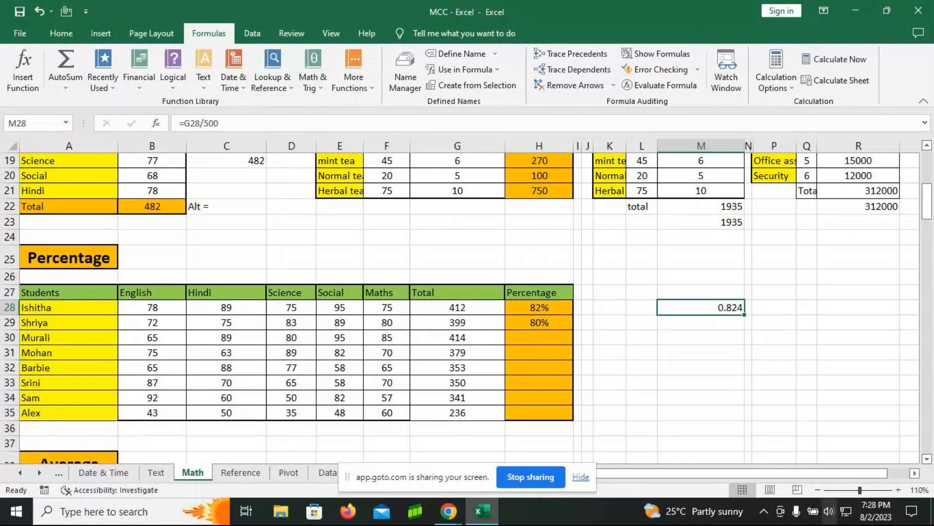
key("Delete")
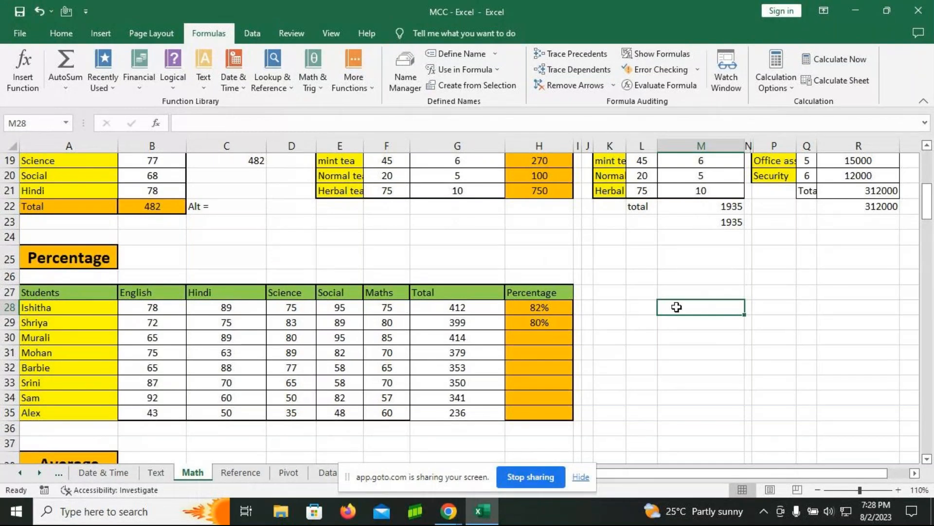
Step: Apply the Percentage number format to the empty cells M28:M35
left_click_drag(677, 307, 678, 407)
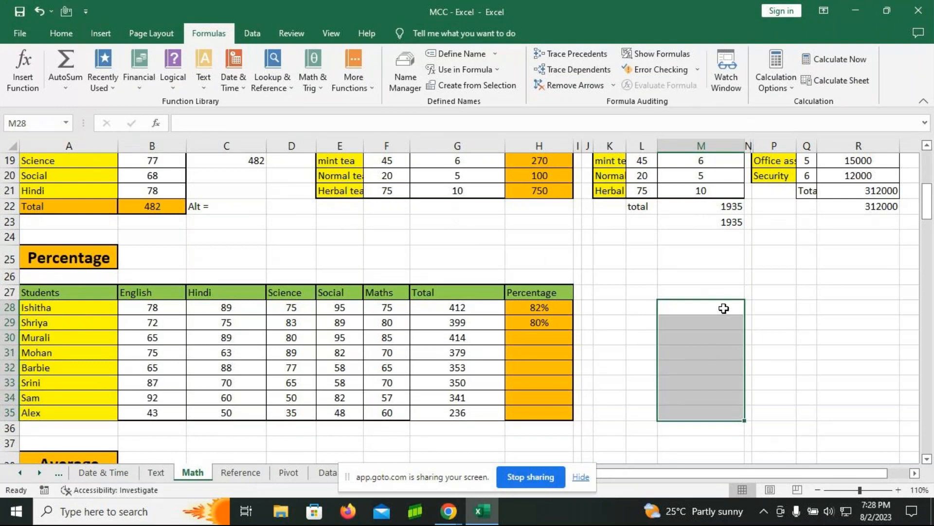
left_click(61, 33)
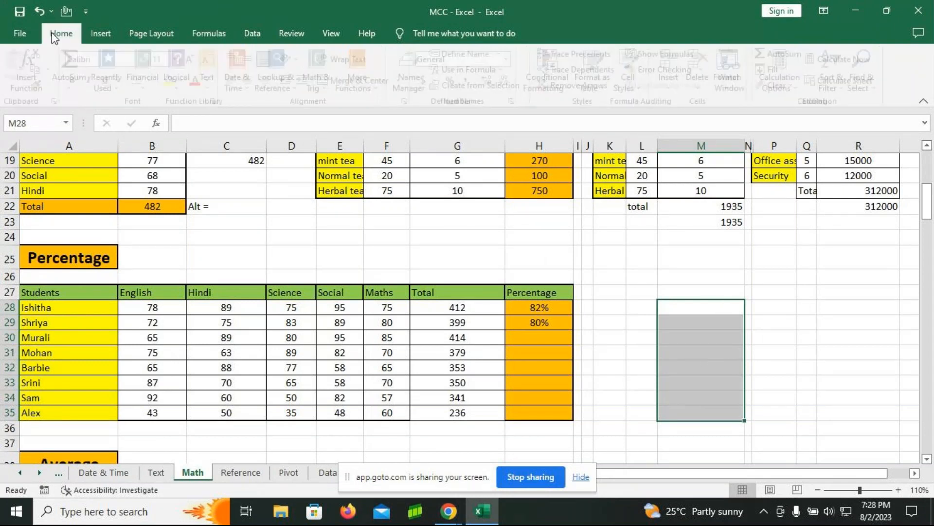
left_click(456, 80)
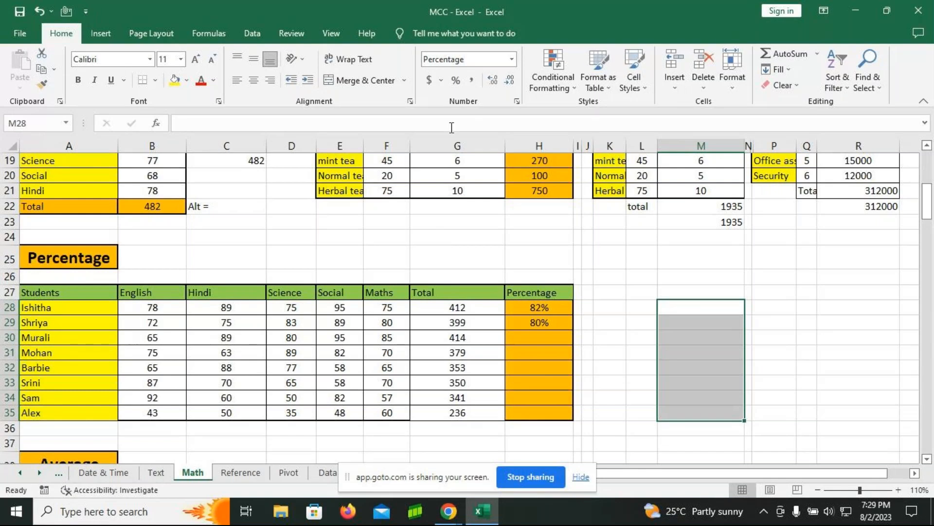
Step: Enter =G28/500 in the percentage-formatted cell M28 and fill it down to M35
left_click(691, 308)
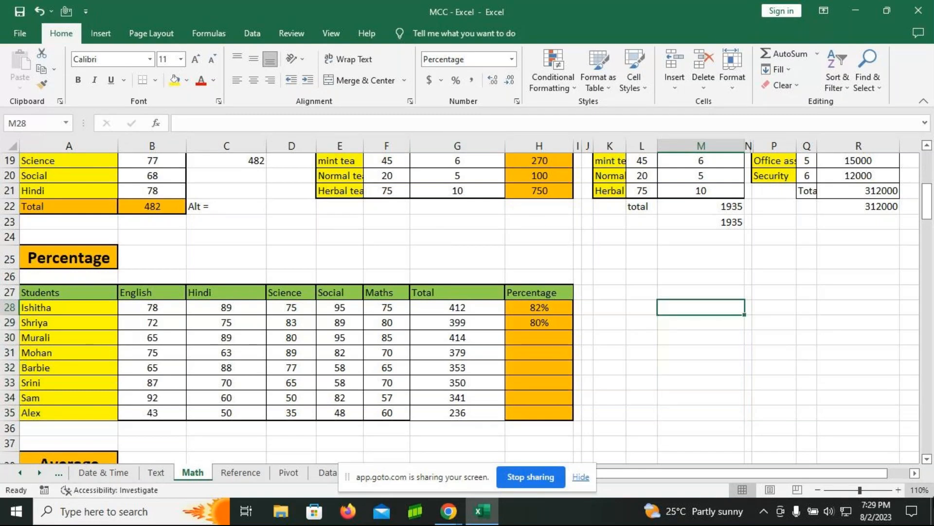
type("=")
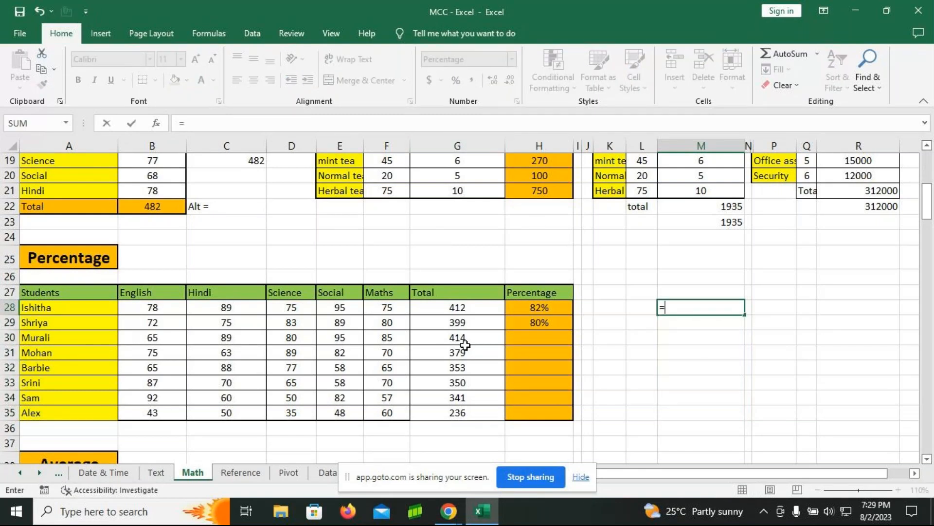
left_click(472, 308)
type("/500")
key("Return")
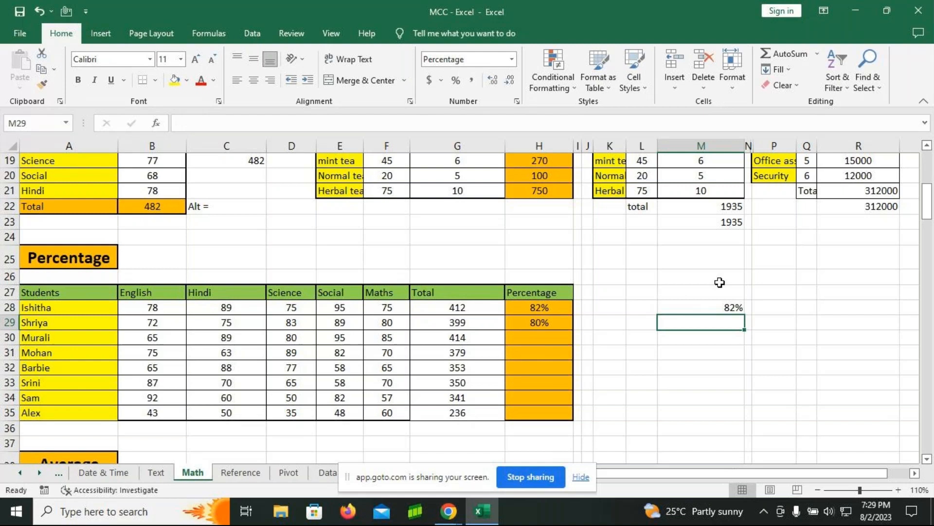
left_click(724, 308)
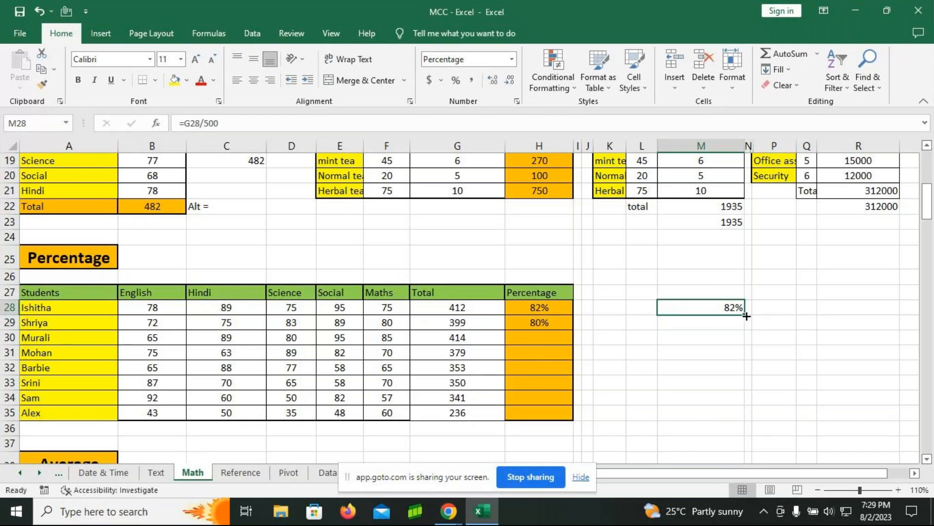
left_click_drag(745, 315, 735, 415)
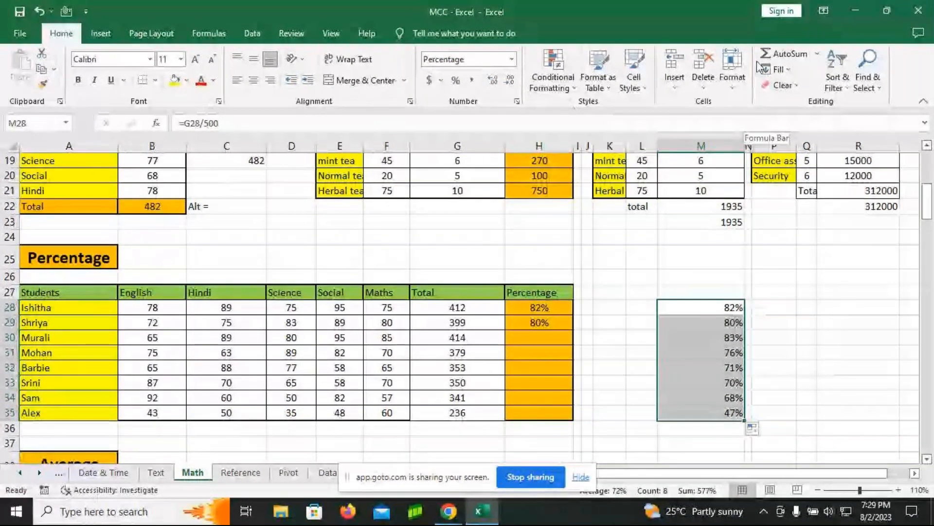
Step: Display the formulas in the worksheet cells and narrow columns A to F to bring the student Total and Percentage formulas into view
left_click(227, 35)
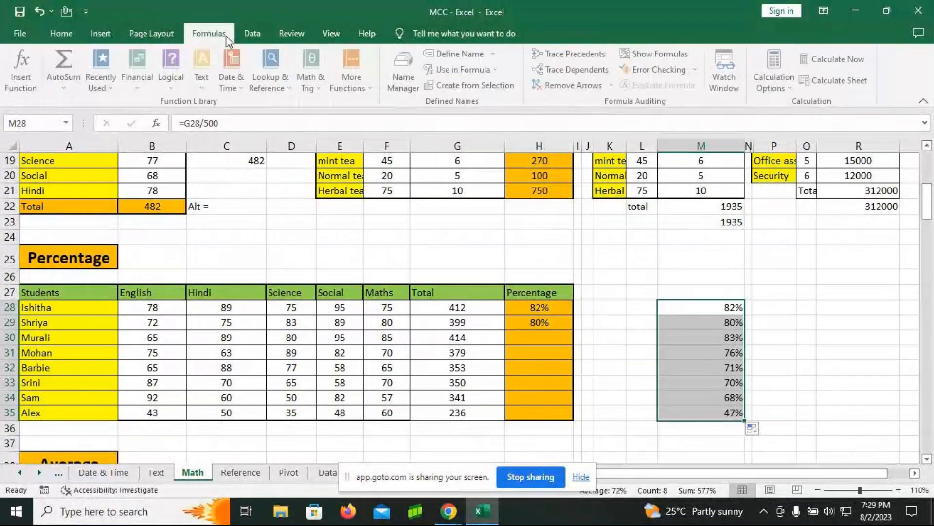
left_click(647, 56)
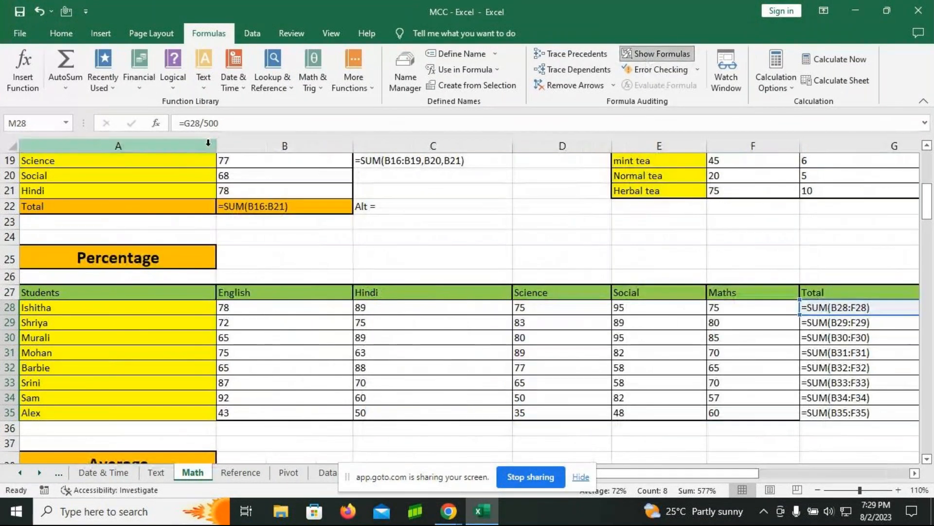
left_click_drag(216, 146, 117, 146)
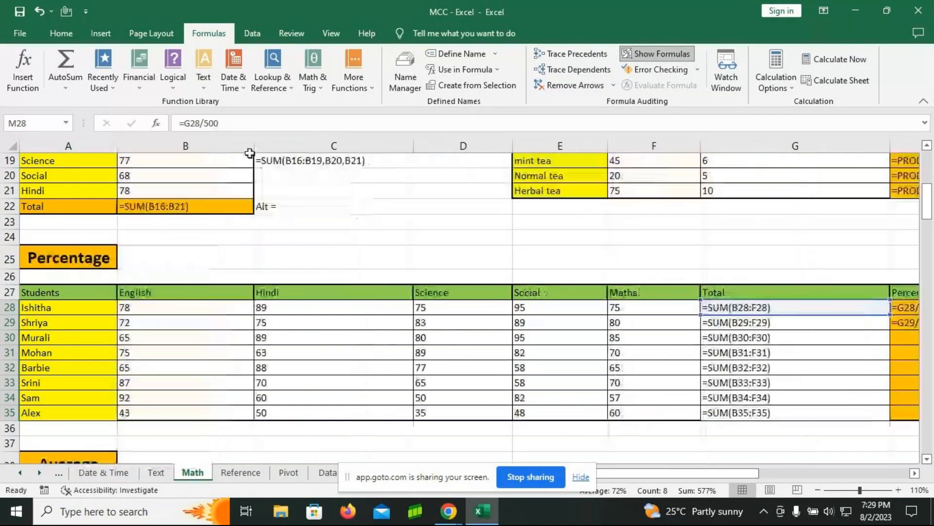
left_click_drag(251, 146, 182, 146)
left_click_drag(342, 146, 273, 146)
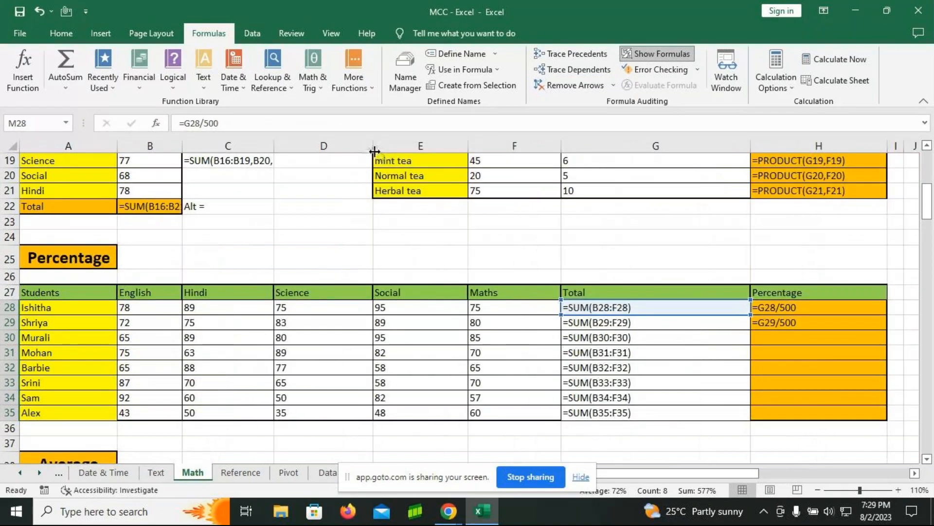
left_click_drag(373, 146, 335, 146)
left_click_drag(431, 146, 402, 146)
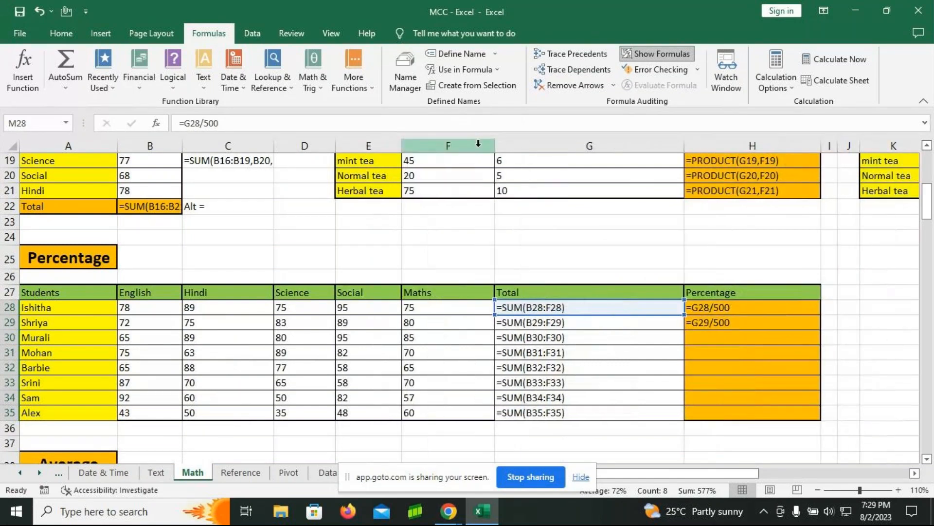
left_click_drag(494, 147, 476, 146)
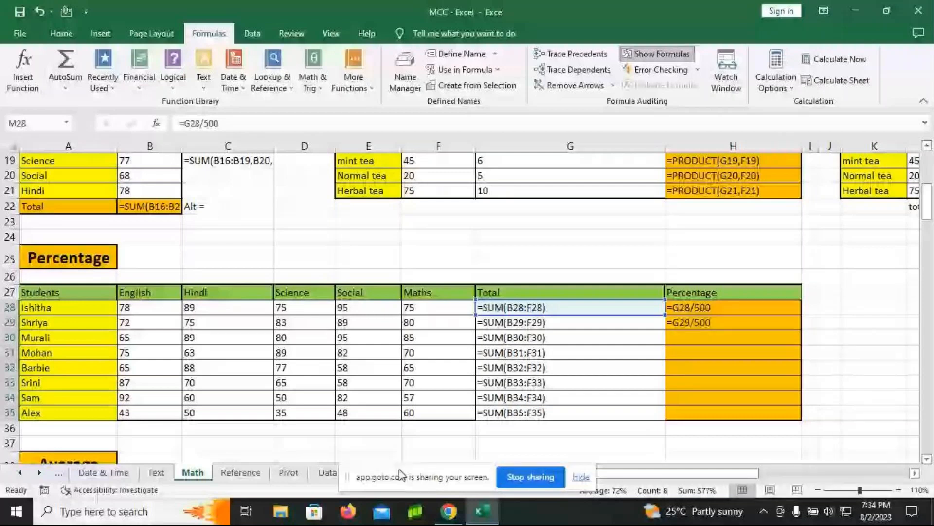
Step: Return the worksheet to showing calculated results and widen columns I and F in the Average table
mouse_move(444, 510)
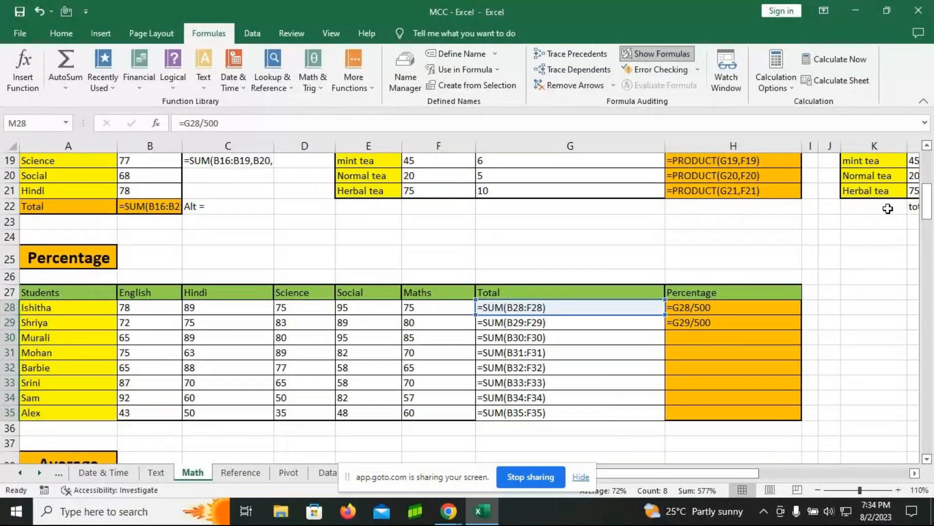
left_click(663, 55)
scroll(411, 320, "down", 3)
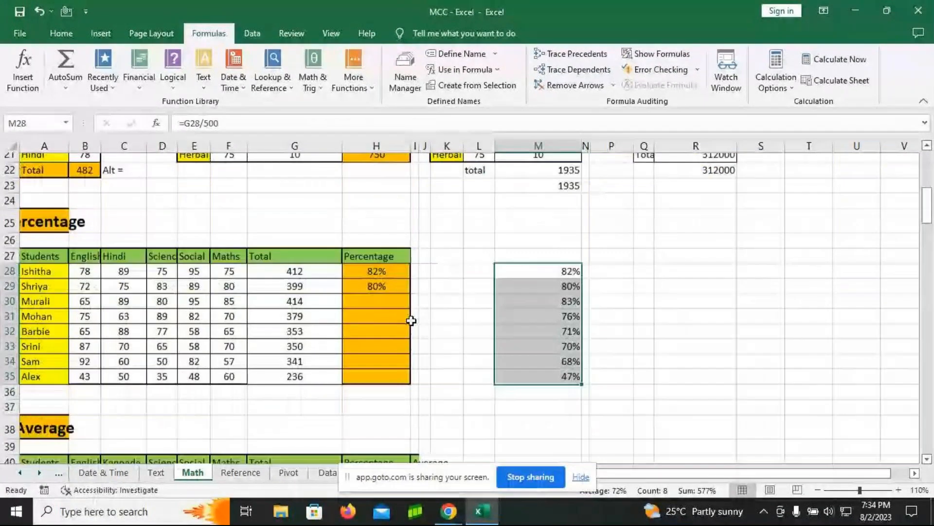
scroll(412, 321, "down", 2)
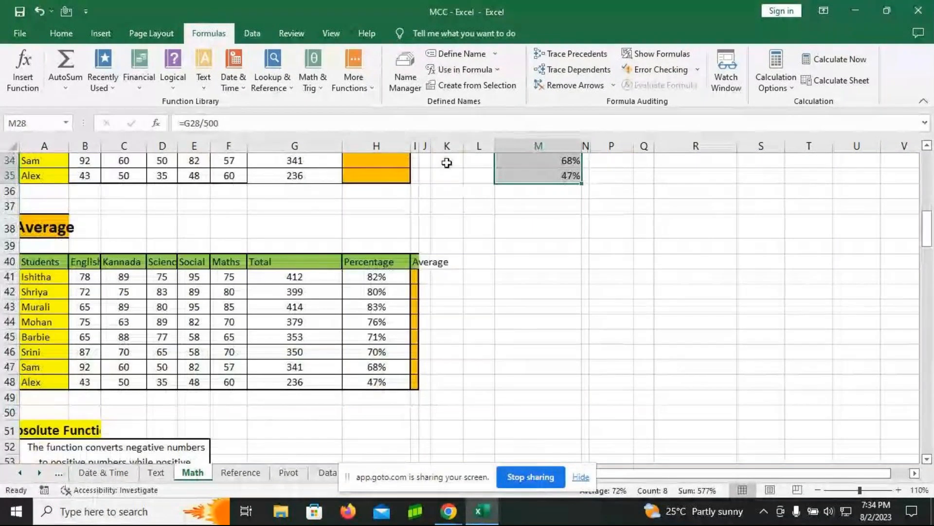
left_click_drag(419, 145, 515, 159)
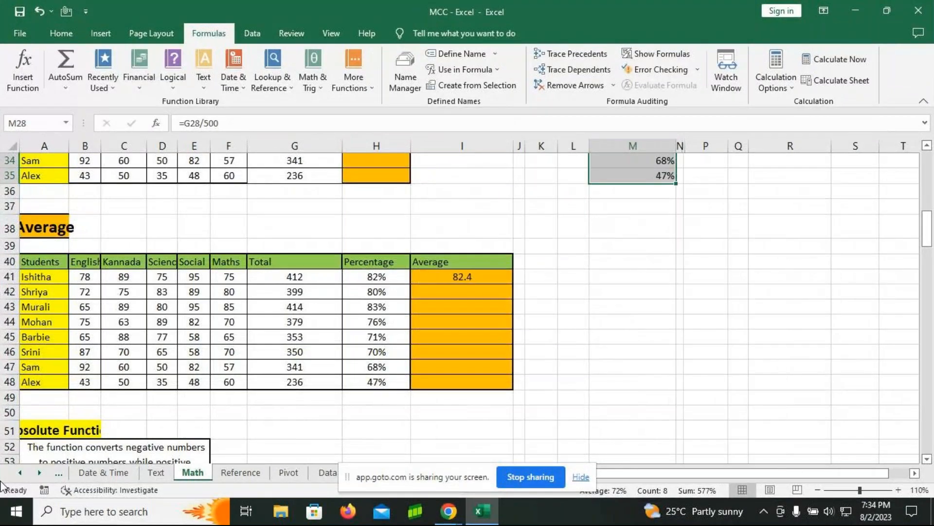
left_click_drag(247, 146, 266, 146)
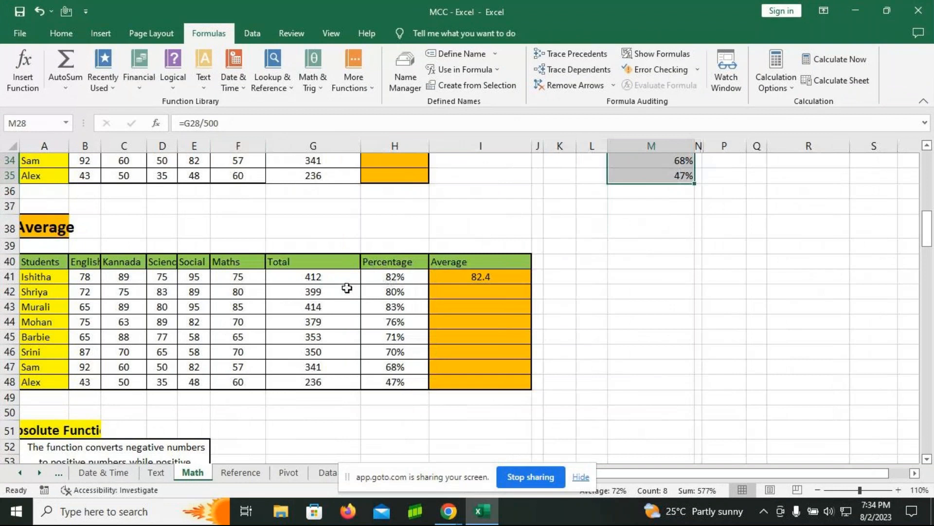
Step: Clear cell I41 in the Average column and enter the formula =AVERAGE(B41:F41)
left_click_drag(314, 284, 458, 375)
left_click(479, 336)
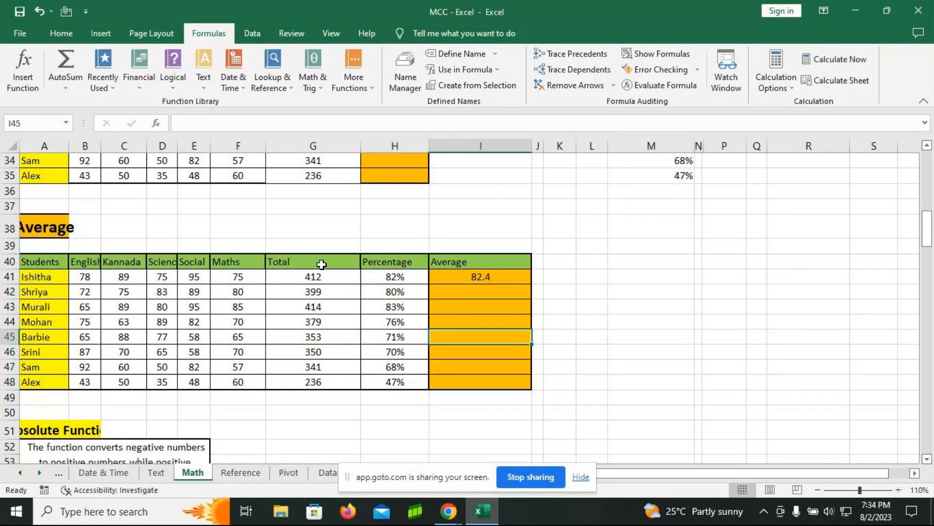
left_click(466, 276)
key("Delete")
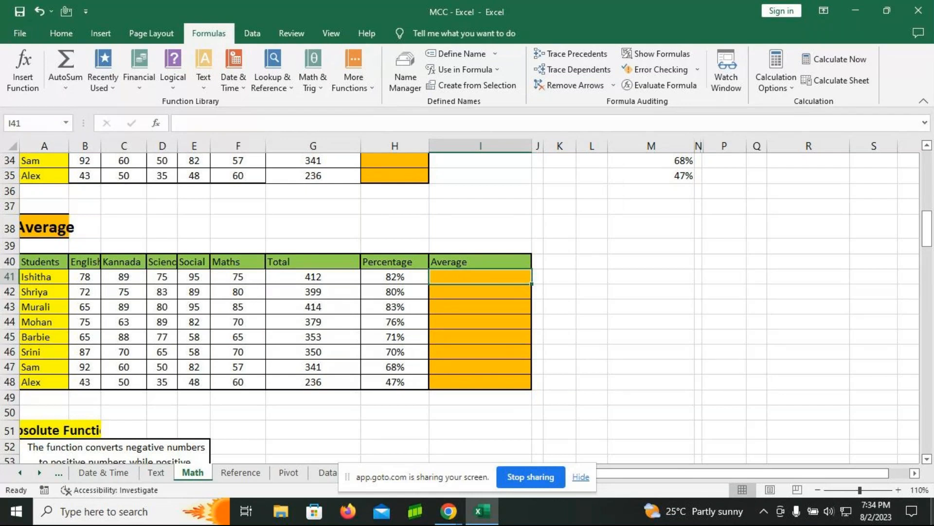
type("=")
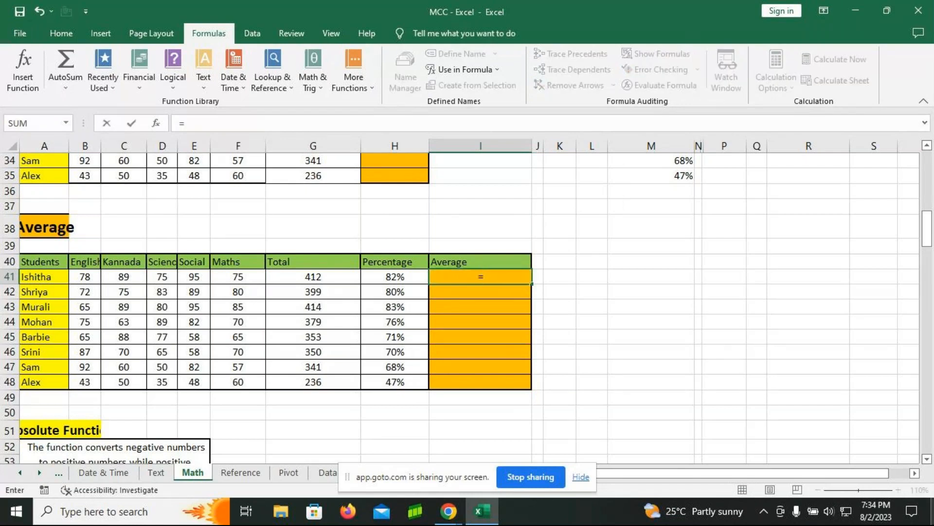
type("avera")
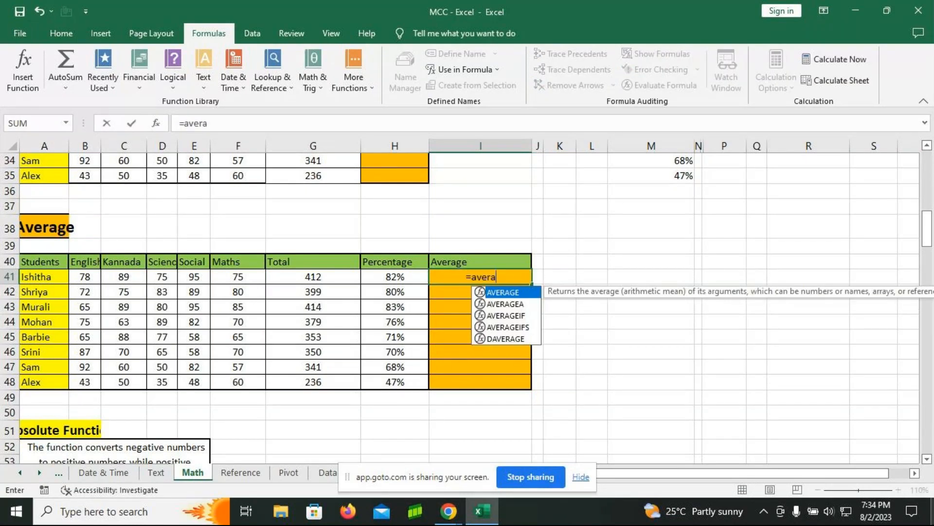
key("Tab")
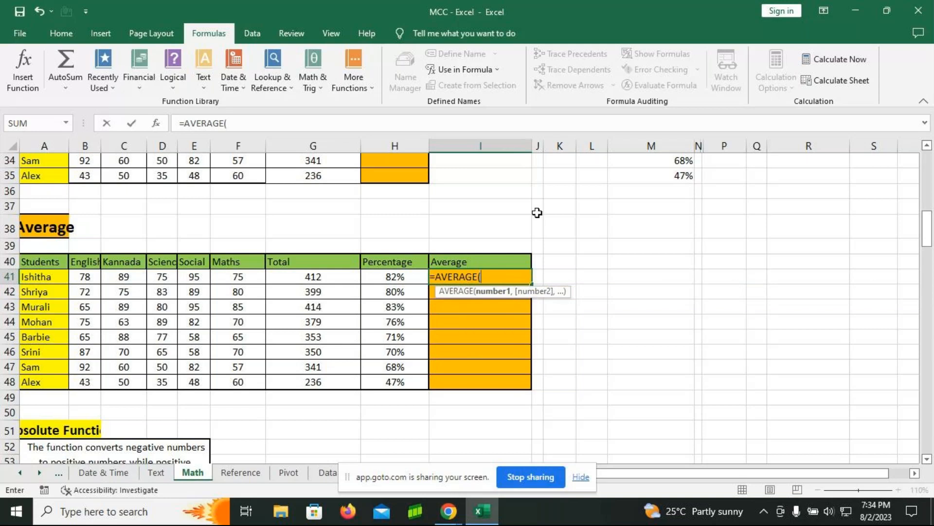
left_click_drag(81, 276, 226, 287)
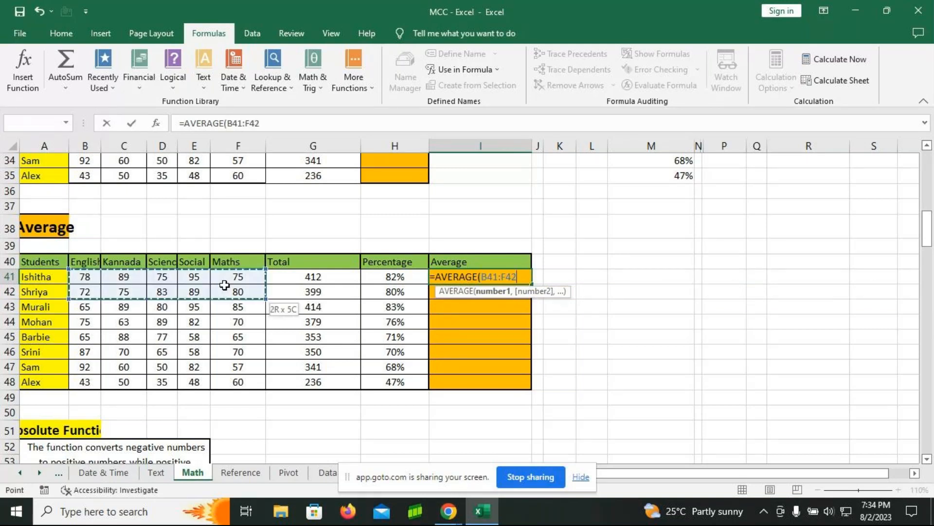
left_click_drag(90, 278, 236, 277)
type(")")
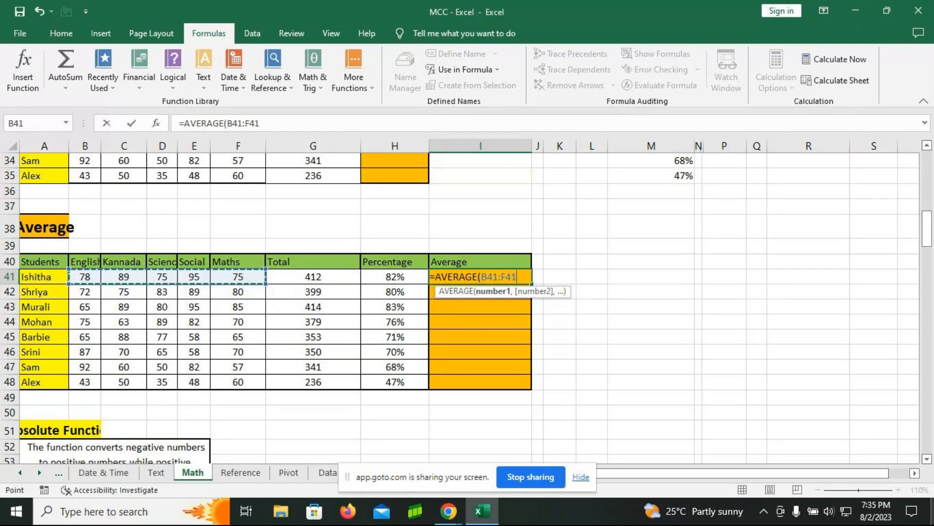
key("Return")
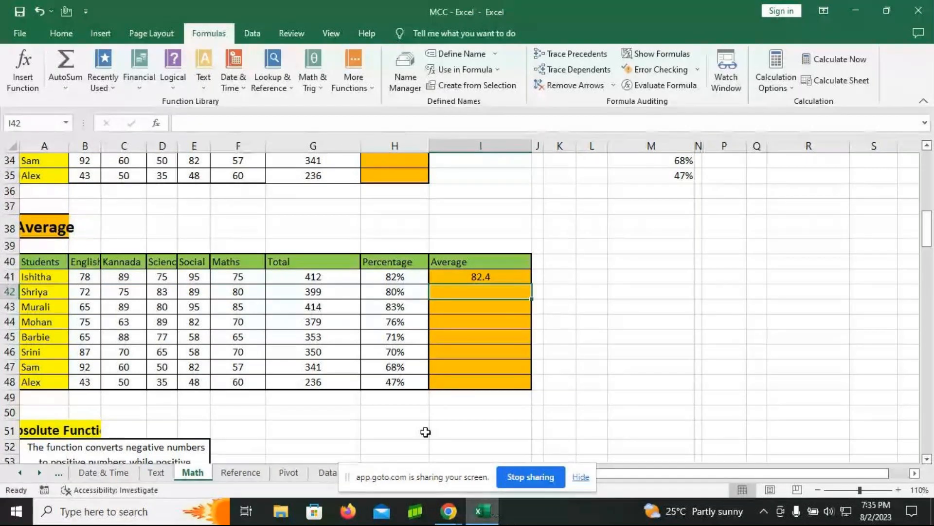
Step: Copy the formula text =AVERAGE(B41:F41) from cell I41 and paste it as visible text in cell I49 below the Average column
scroll(403, 429, "down", 1)
scroll(403, 428, "down", 2)
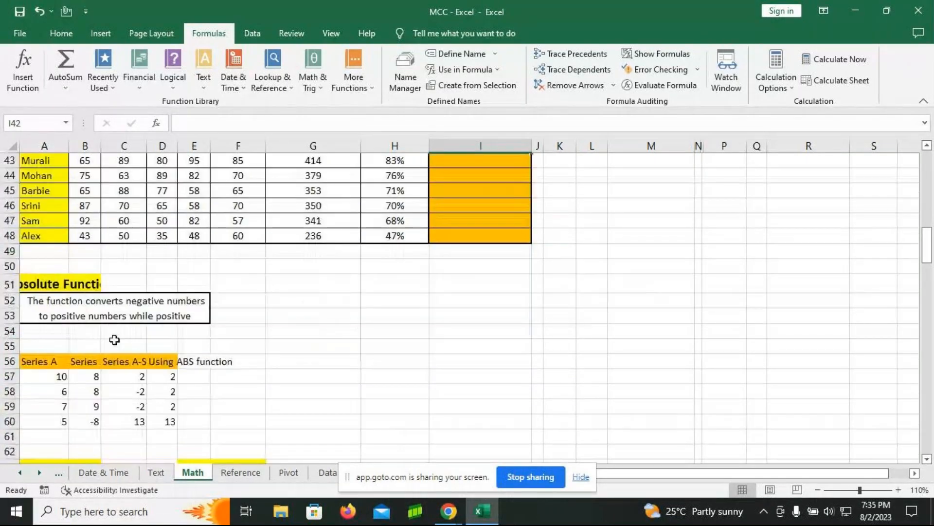
scroll(115, 340, "up", 2)
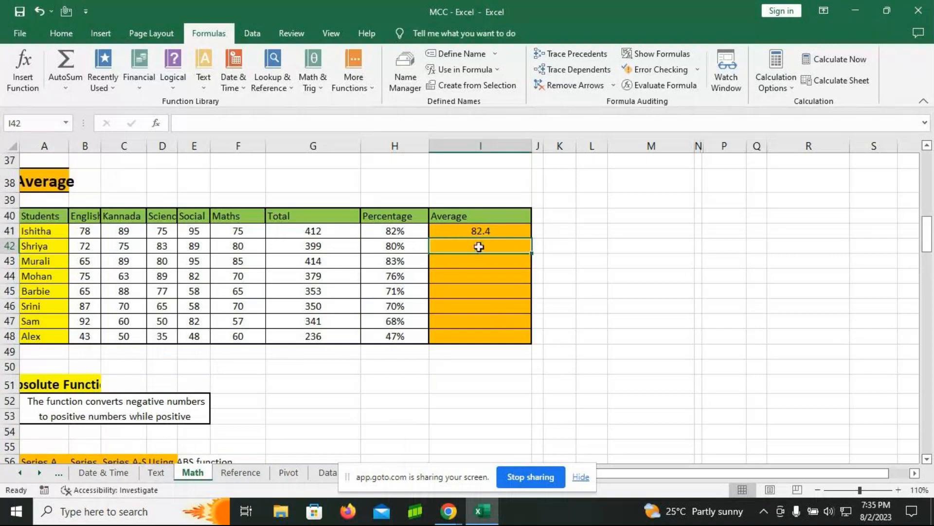
left_click(461, 232)
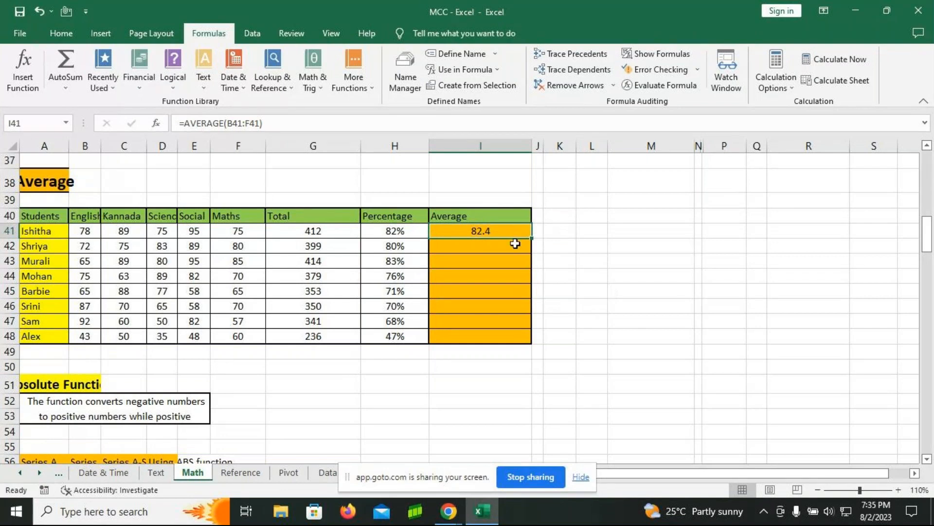
double_click(493, 232)
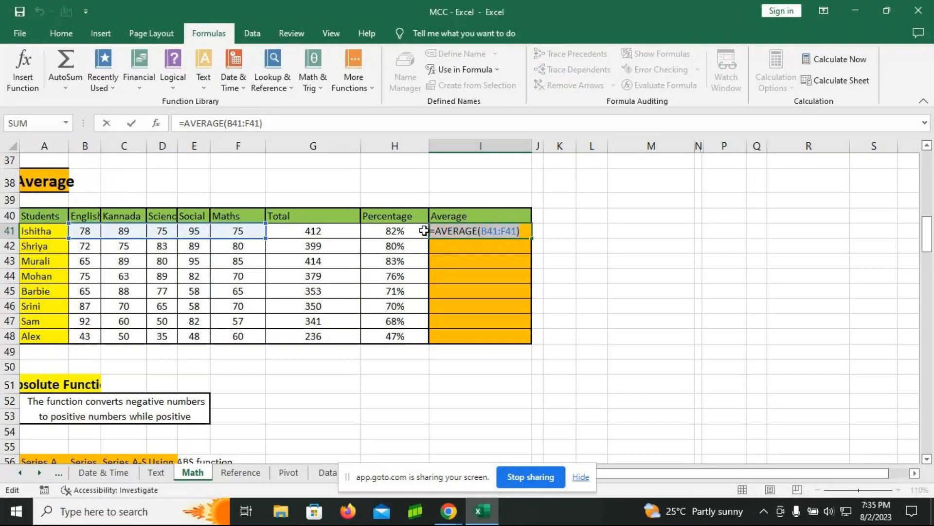
key("Return")
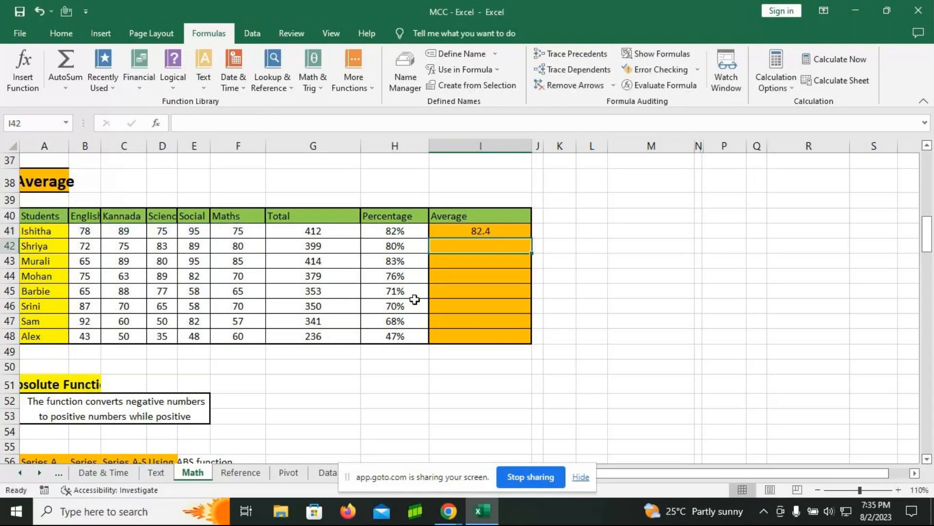
double_click(493, 354)
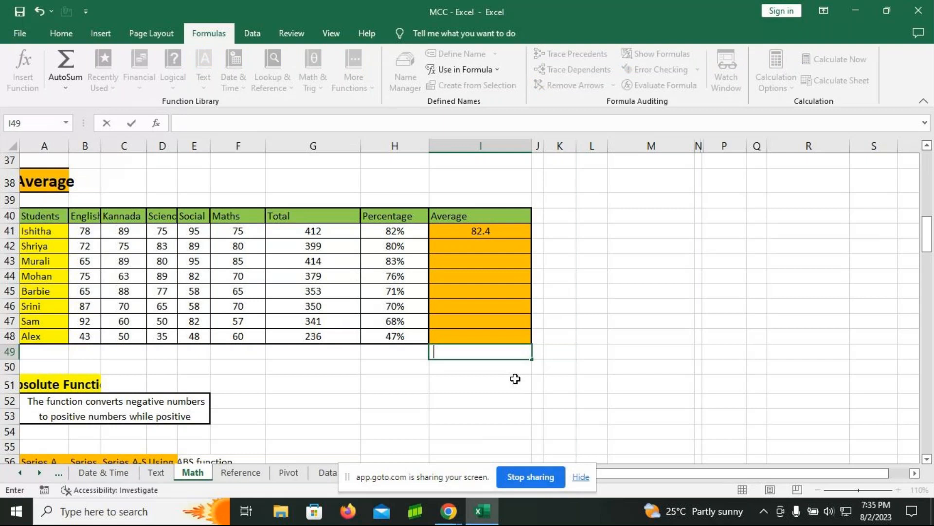
scroll(516, 379, "down", 1)
type("=AVERAGE(B41:F41)")
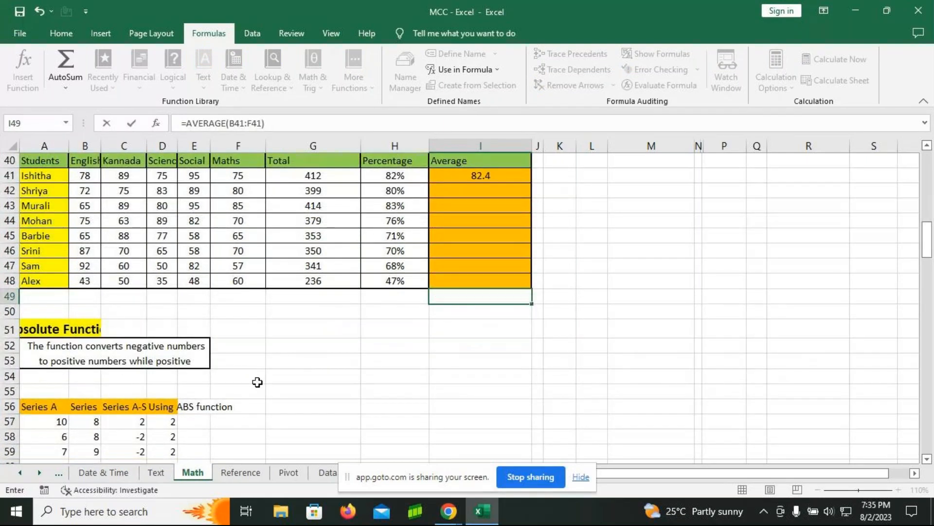
Step: Widen columns B, C and D so the Absolute Function description and its series table headers are easier to read
scroll(257, 382, "down", 1)
left_click(102, 146)
left_click_drag(100, 146, 180, 157)
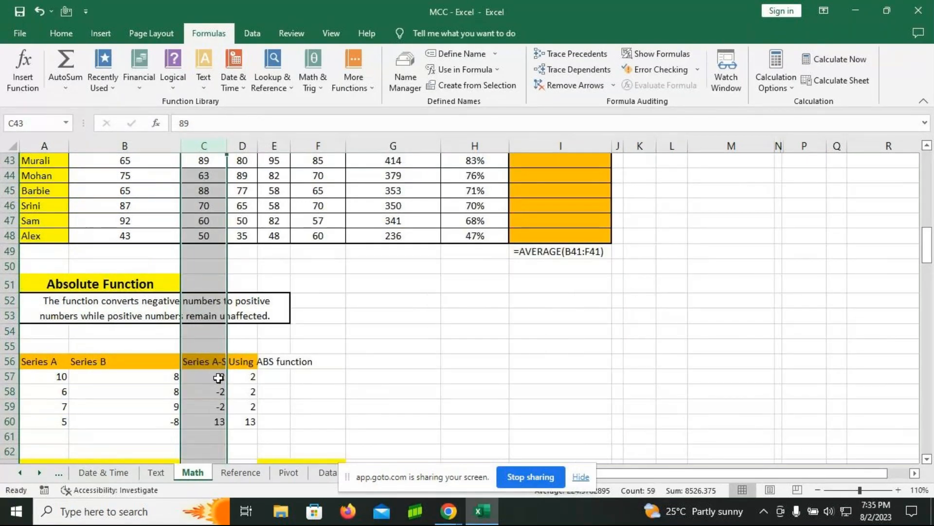
left_click(386, 408)
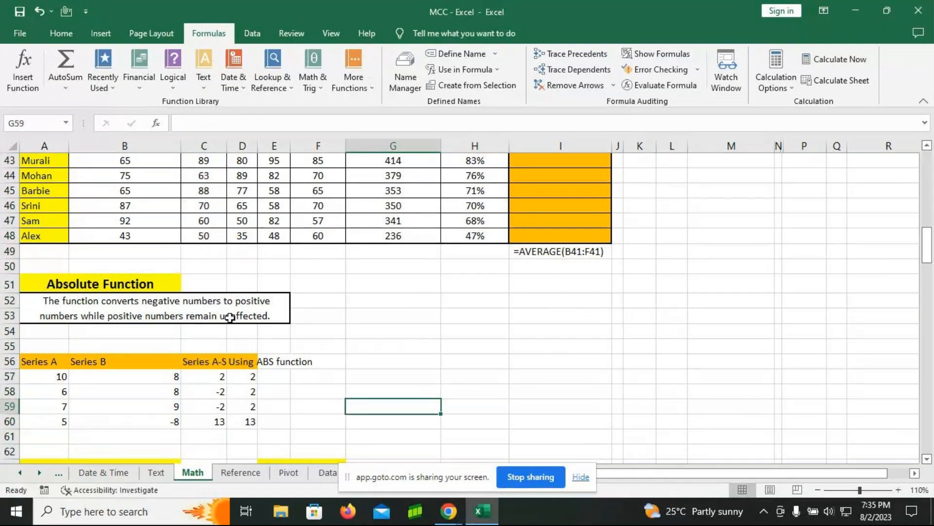
left_click_drag(258, 149, 330, 146)
left_click_drag(227, 147, 254, 149)
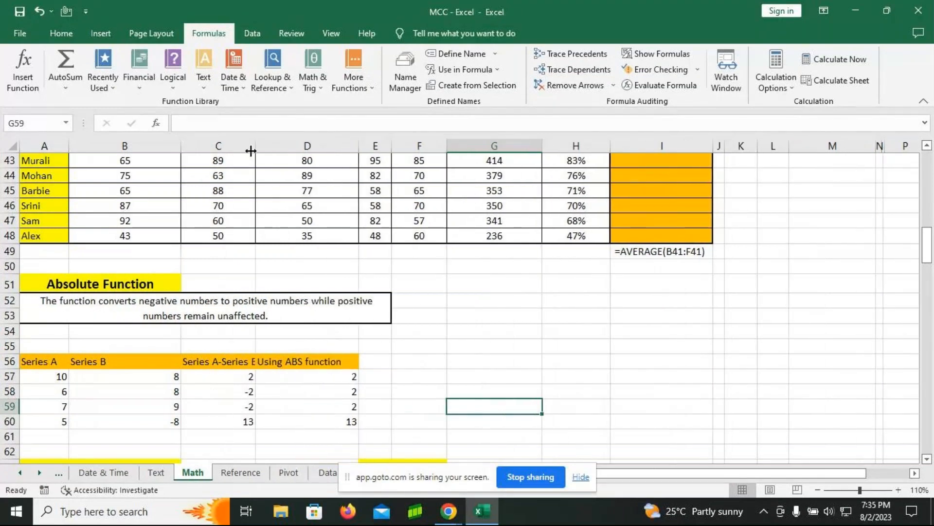
Step: Clear the results in C57:D60 and enter the subtraction formula =A57-B57 in cell C57
left_click_drag(244, 379, 317, 418)
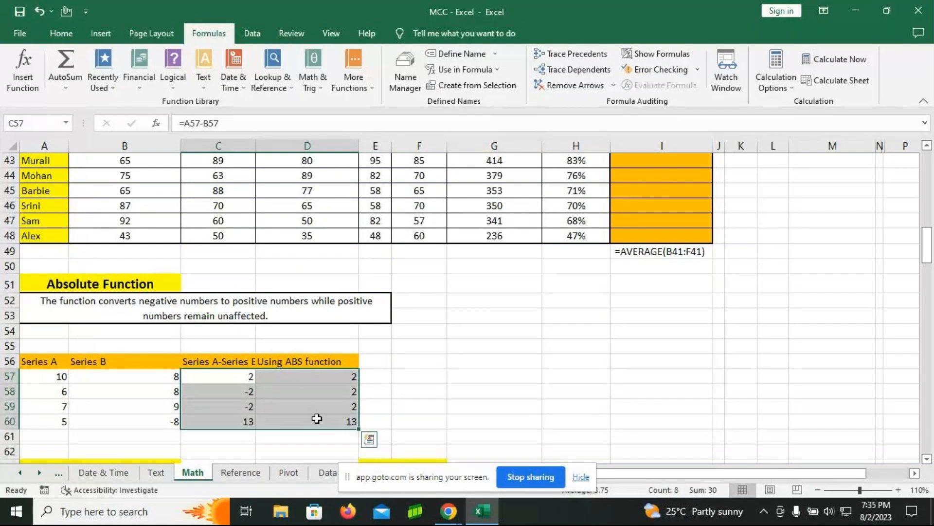
key("Delete")
left_click(242, 378)
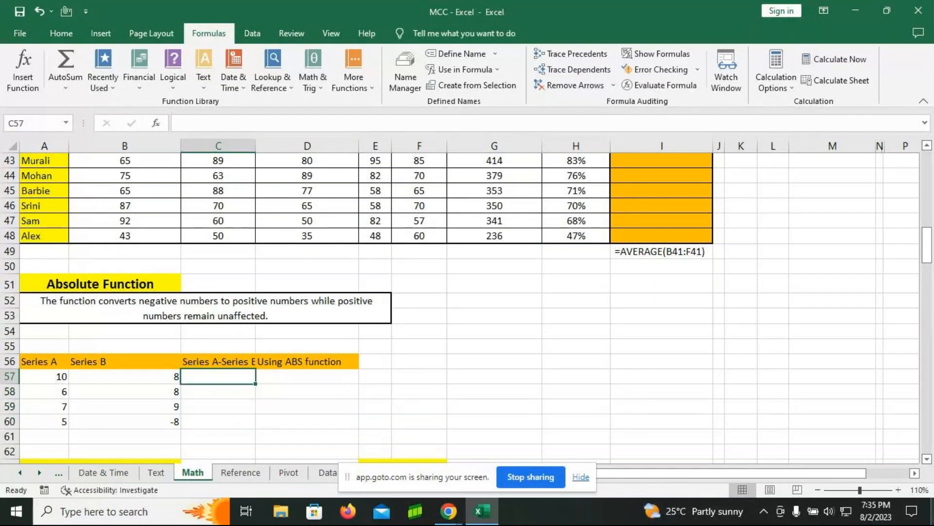
type("=")
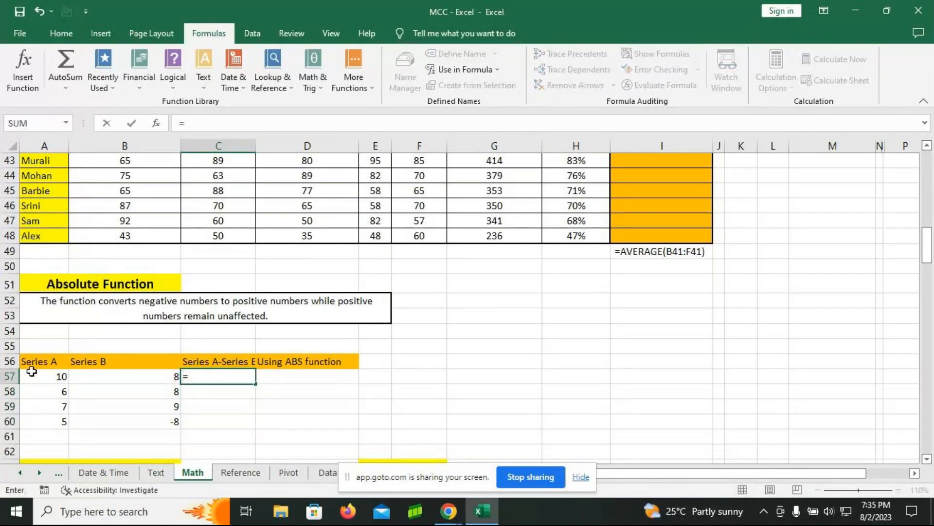
left_click(44, 380)
type("-")
left_click(113, 377)
key("Return")
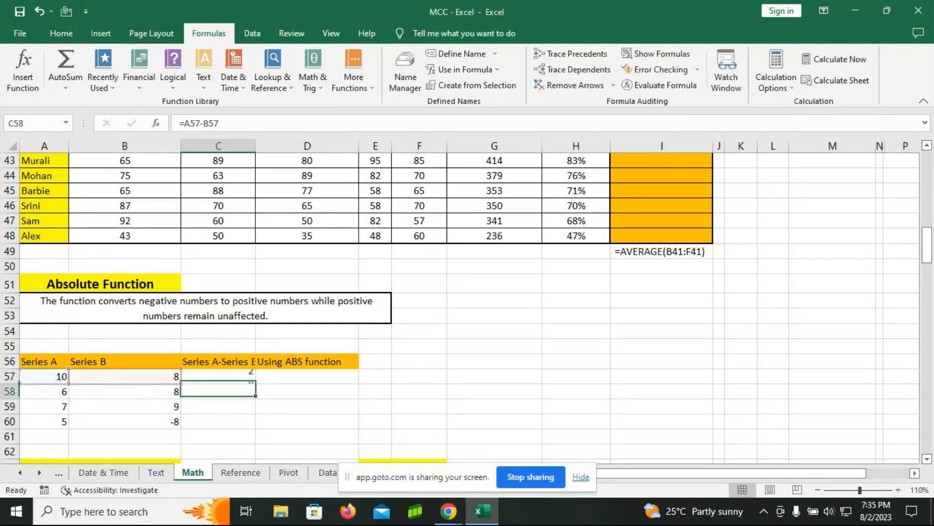
Step: Fill the Series A minus Series B formula from C57 down to C60
left_click(244, 377)
left_click_drag(252, 384, 250, 420)
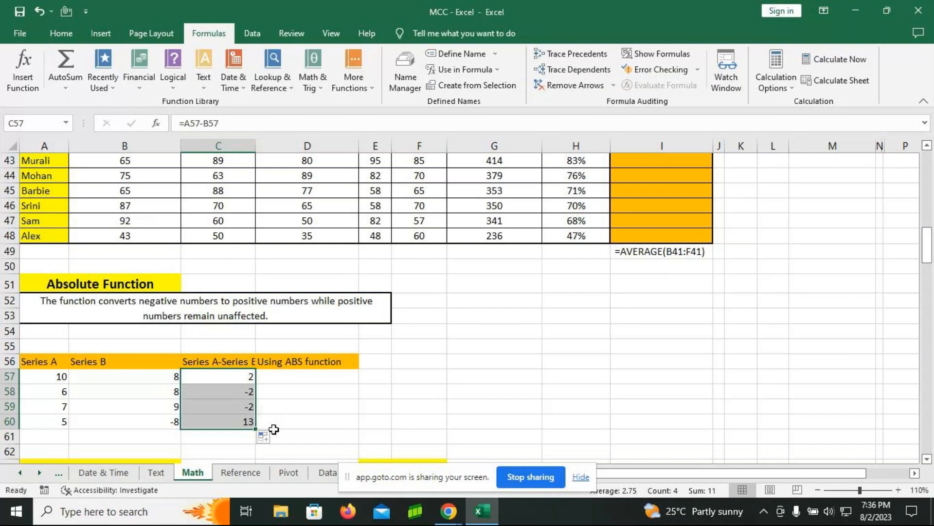
left_click(474, 378)
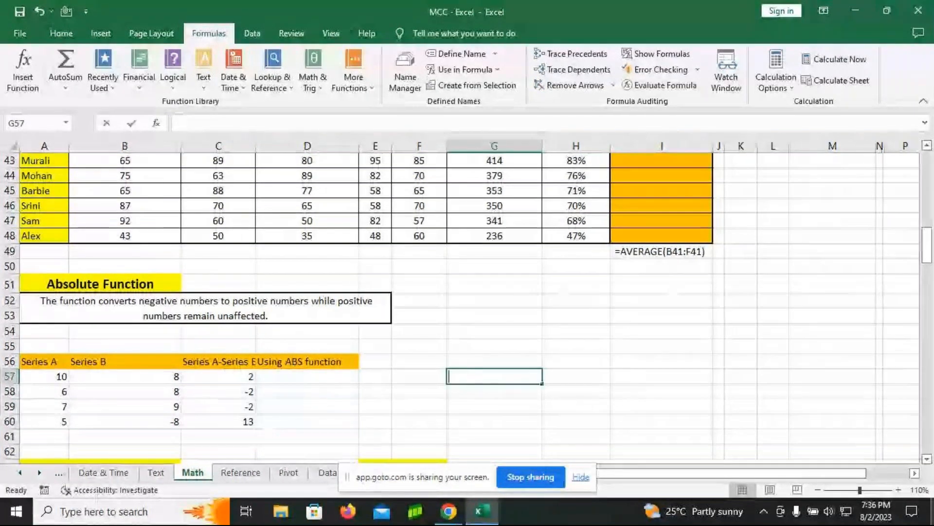
Step: Enter the formula =ABS(-3) in cell G57 as an example with a negative number
type("=abs")
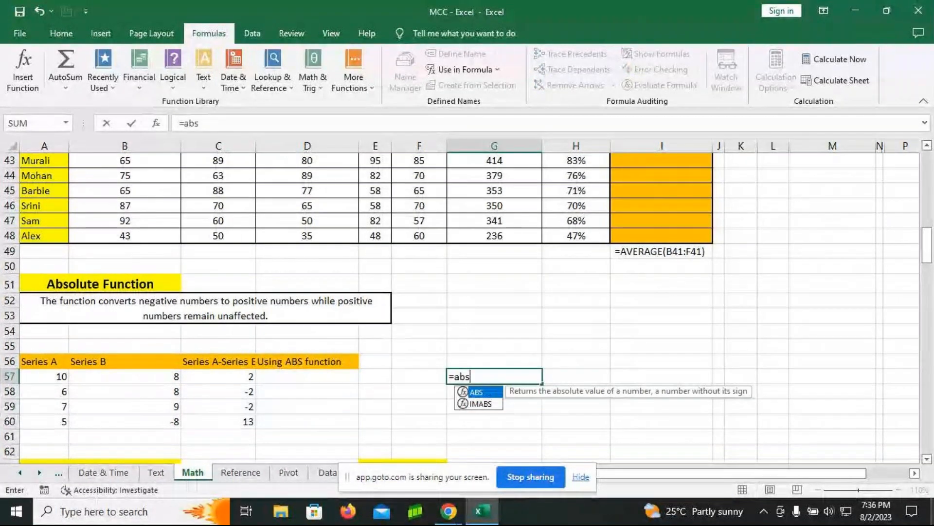
key("Tab")
type("-3")
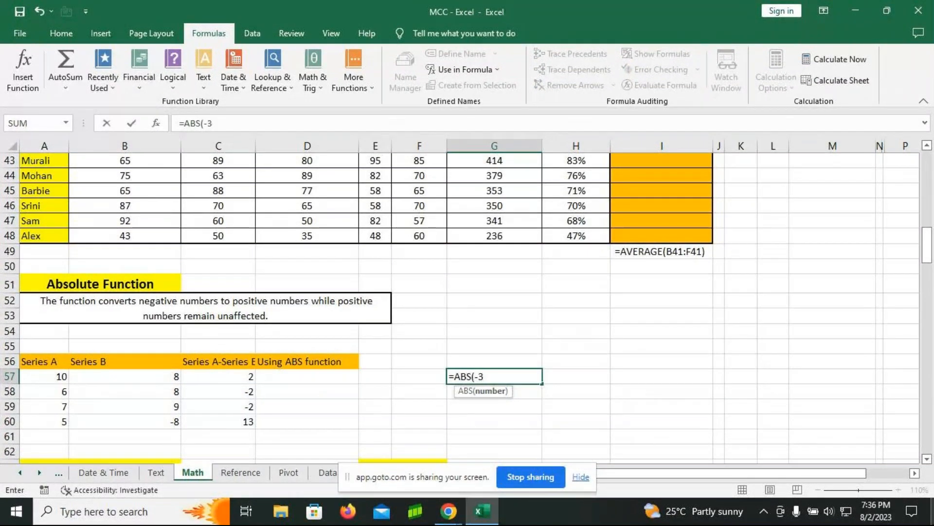
key("Return")
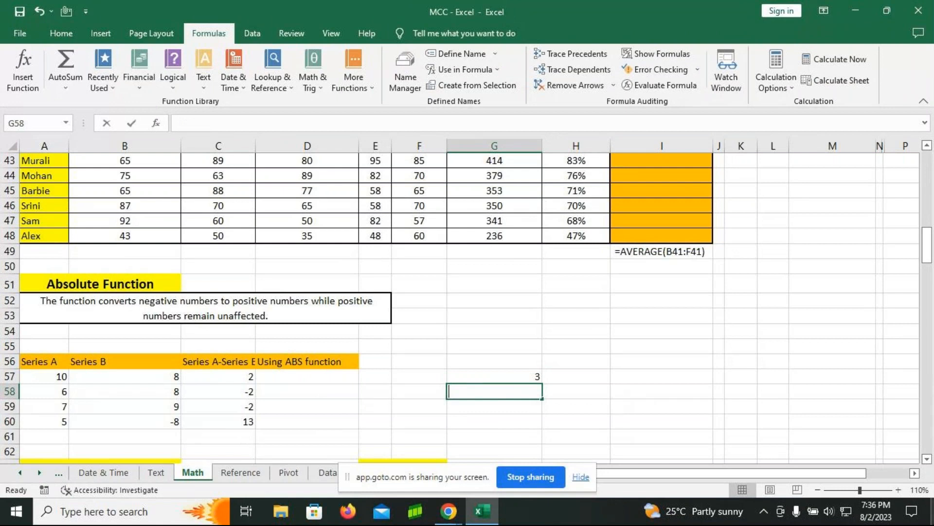
Step: Enter the formula =ABS(3) in cell G58 as an example with a positive number
type("=abs")
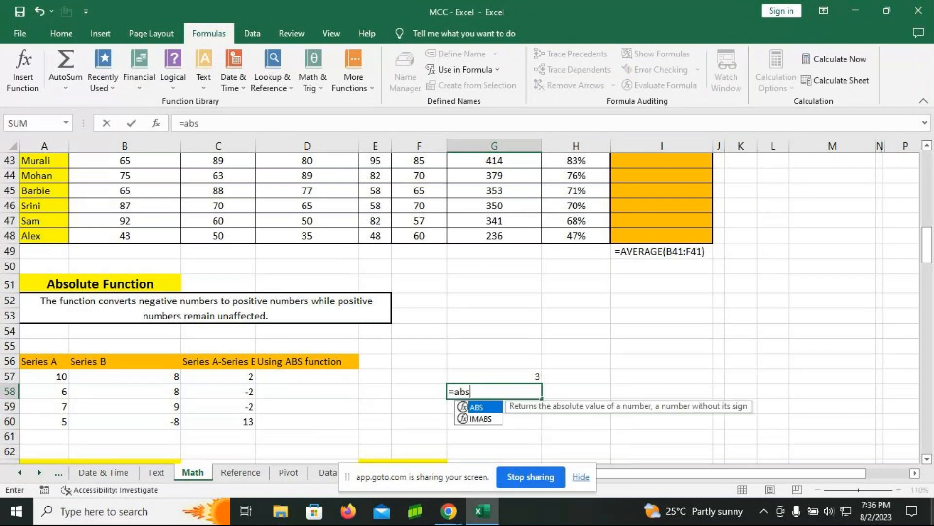
key("Tab")
type("3")
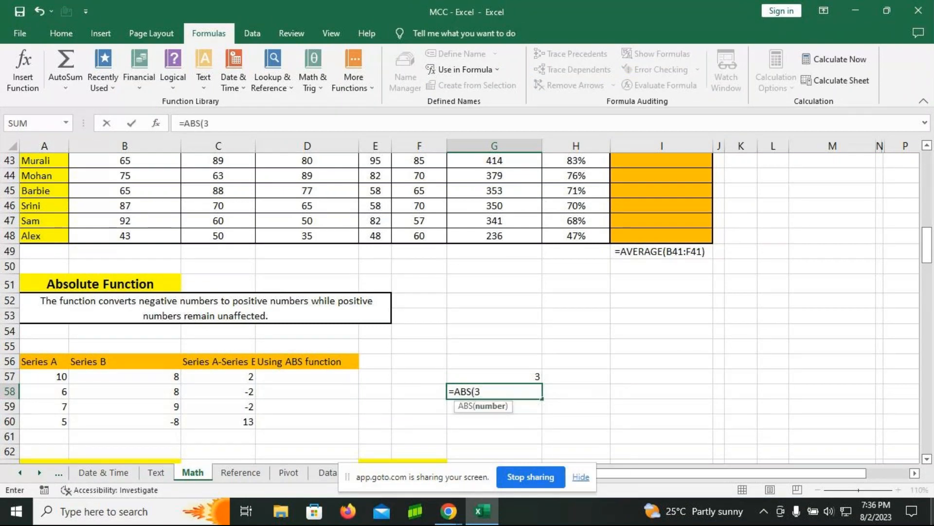
type(")")
key("Return")
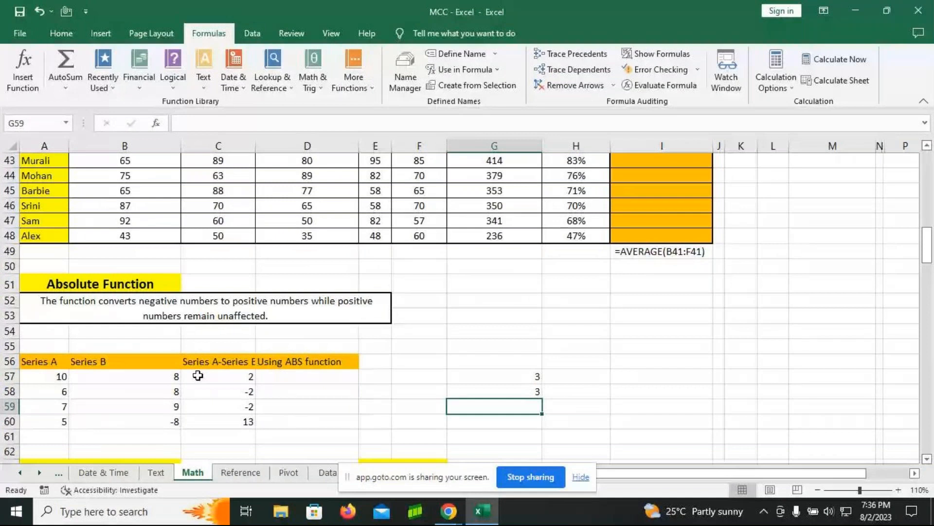
Step: Enter =ABS(A57-B57) in cell D57 of the Using ABS function column and fill it down to D60
left_click(287, 376)
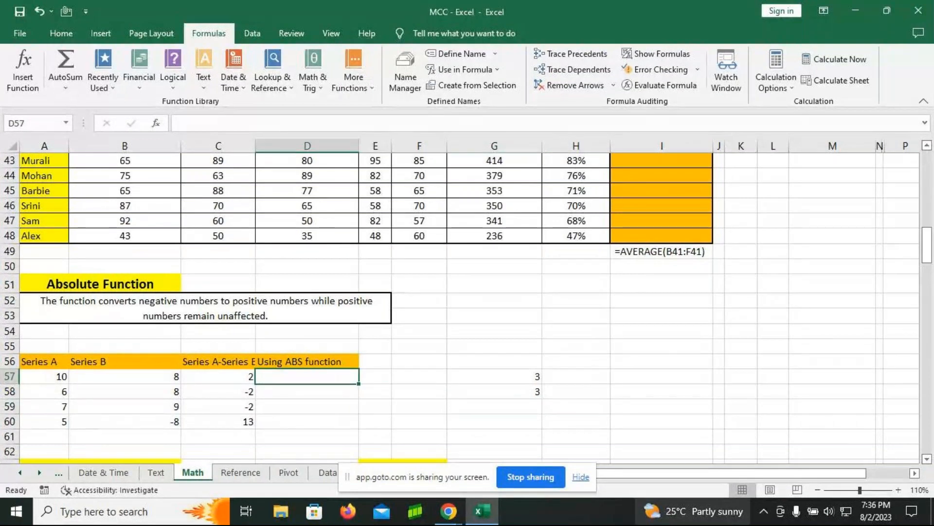
type("=abs")
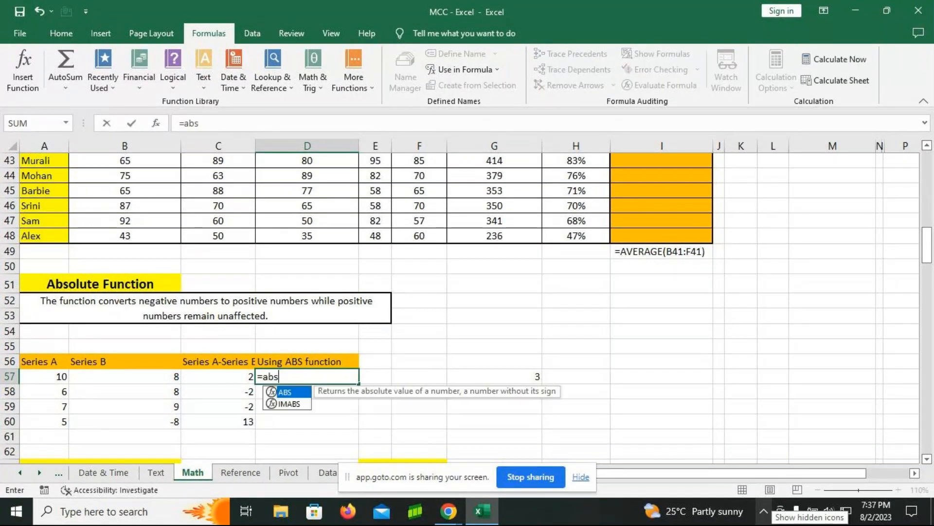
key("Tab")
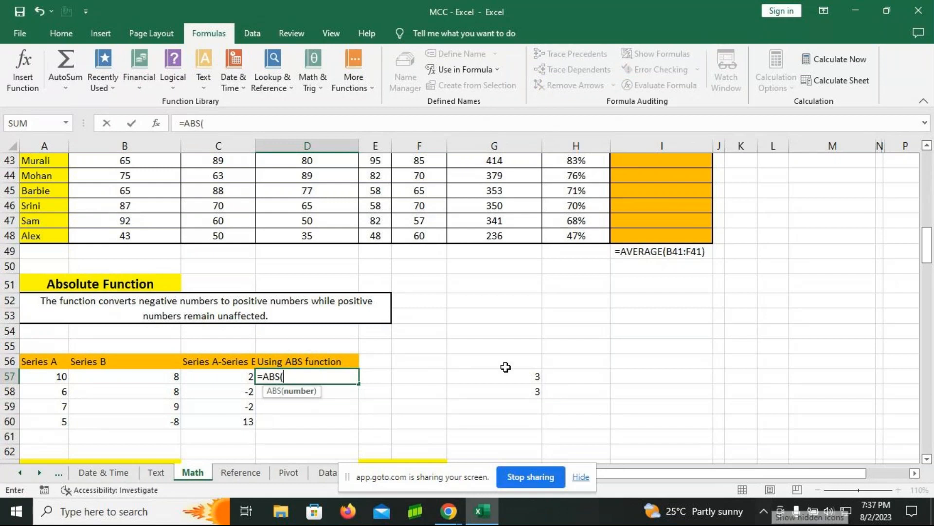
left_click(32, 377)
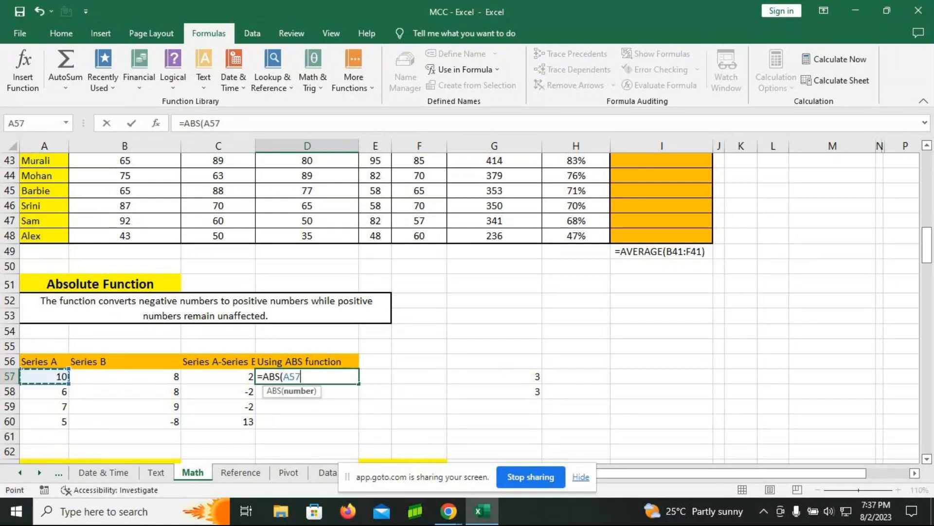
type("-")
left_click(151, 376)
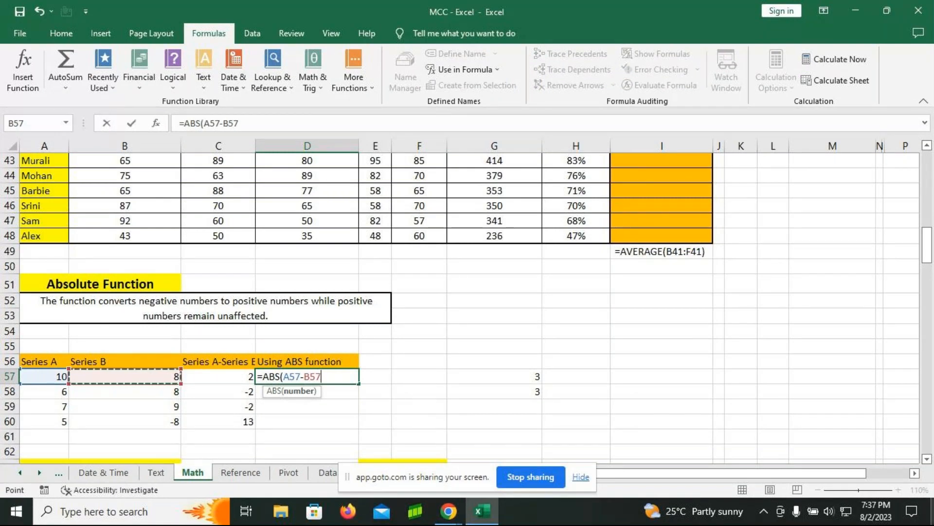
type(")")
key("ctrl+Return")
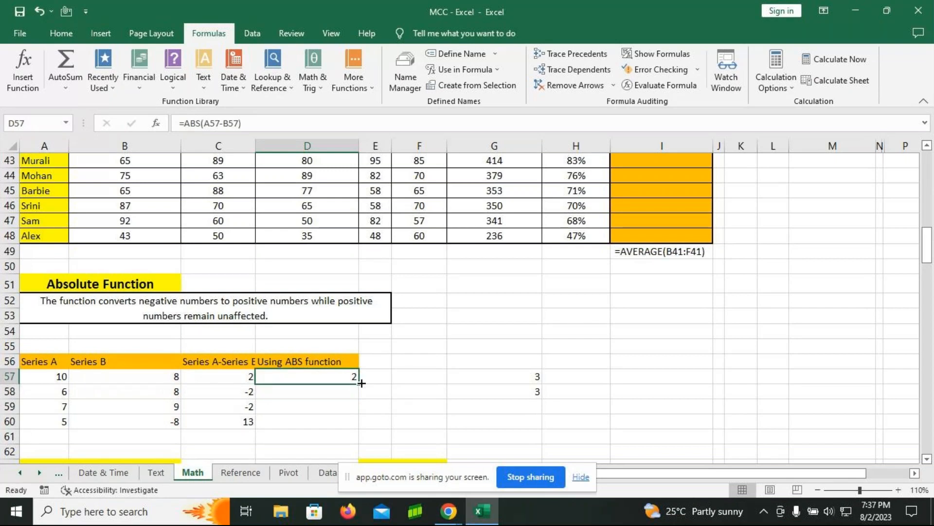
double_click(359, 383)
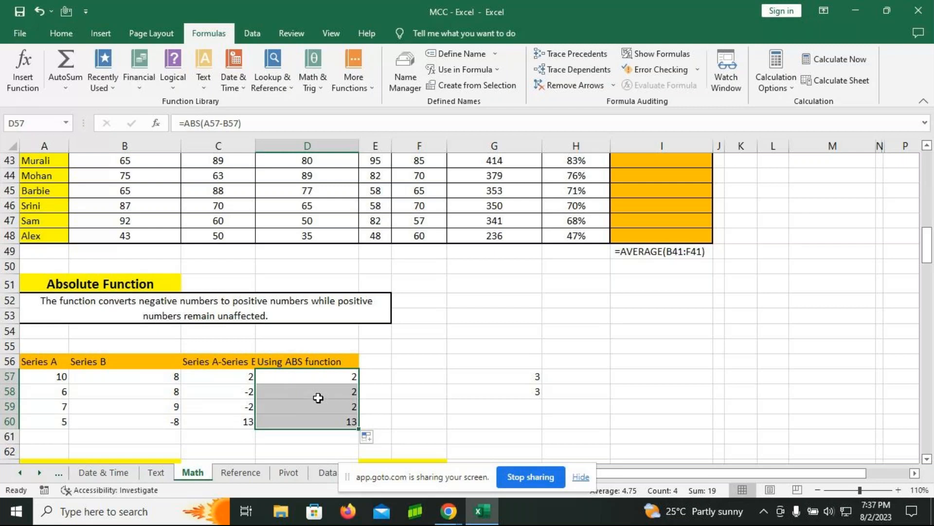
Step: Show the formulas in the worksheet and narrow columns B, C, D, F, G and H so the ABS and AVERAGE formulas fit in view
left_click(668, 58)
left_click_drag(342, 150, 342, 150)
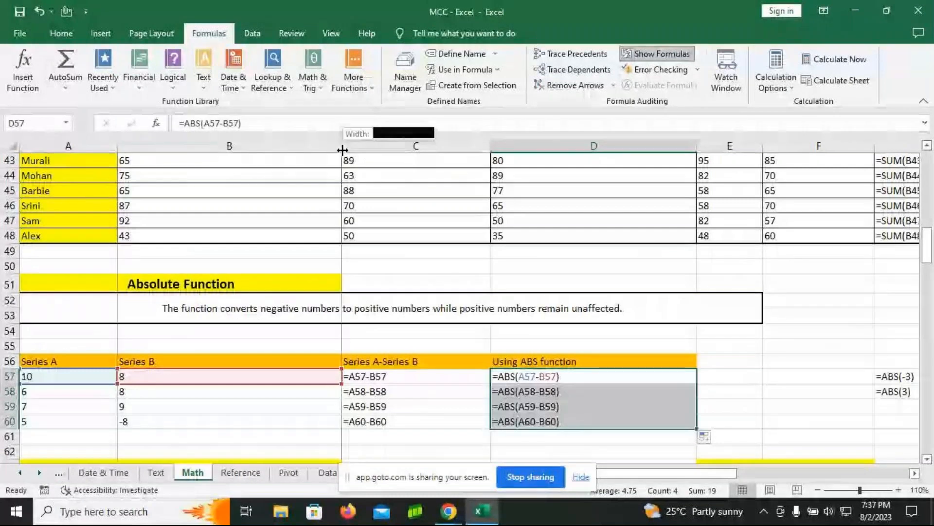
left_click_drag(343, 150, 248, 149)
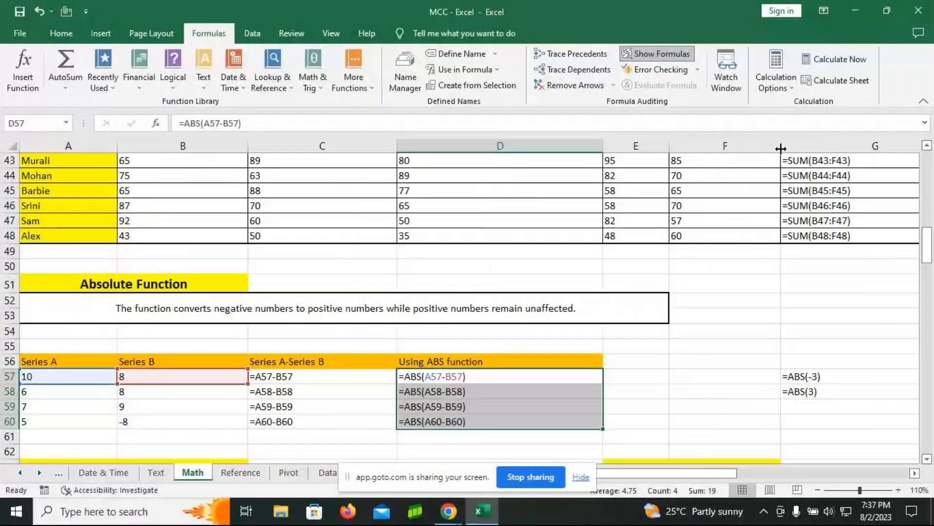
left_click_drag(603, 148, 528, 148)
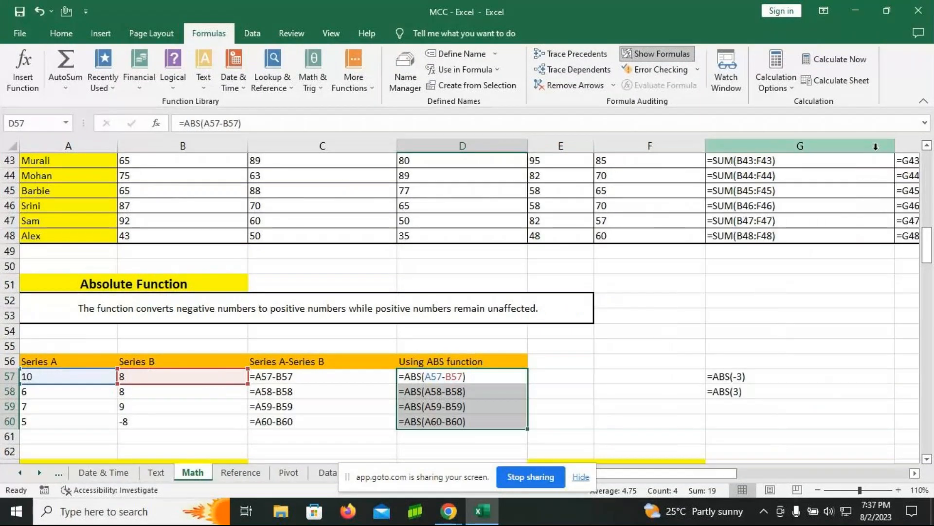
left_click_drag(895, 147, 846, 149)
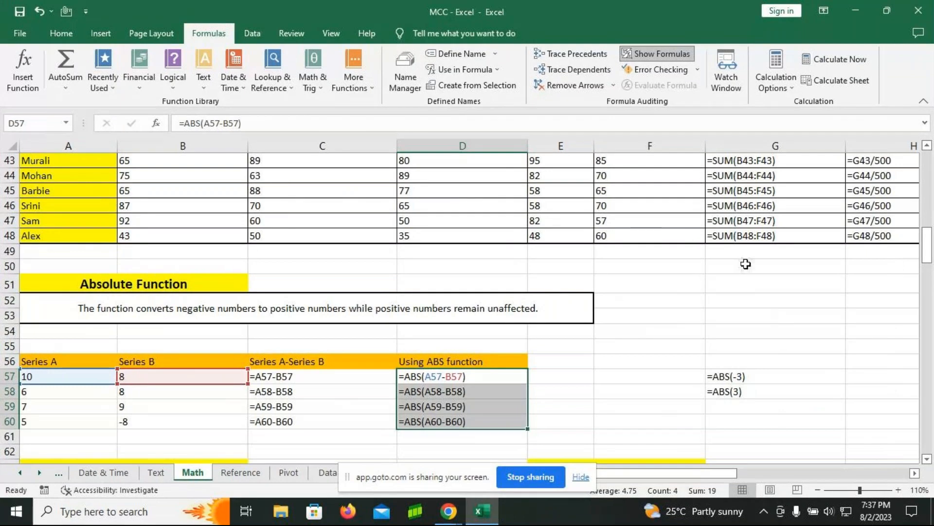
left_click_drag(398, 146, 347, 146)
left_click_drag(347, 145, 348, 145)
left_click_drag(248, 145, 197, 149)
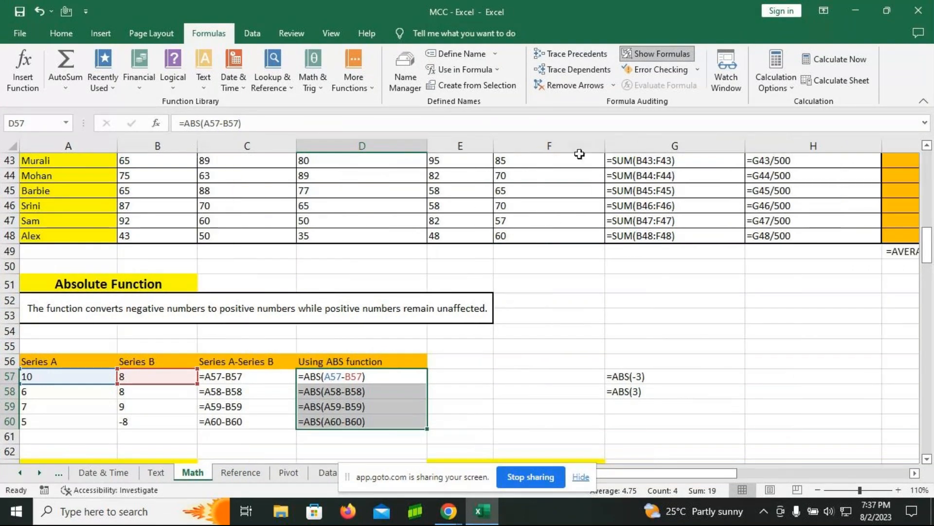
left_click_drag(605, 147, 565, 147)
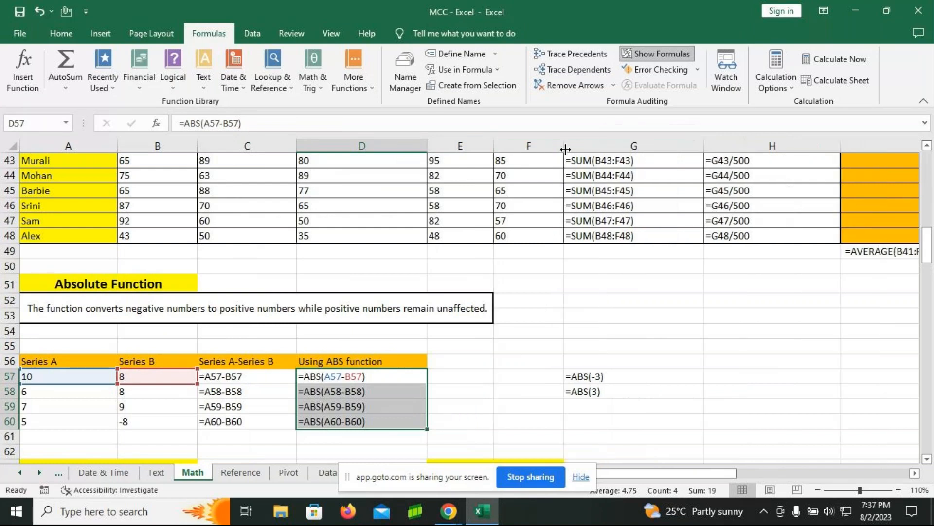
left_click_drag(838, 144, 789, 144)
left_click(863, 251)
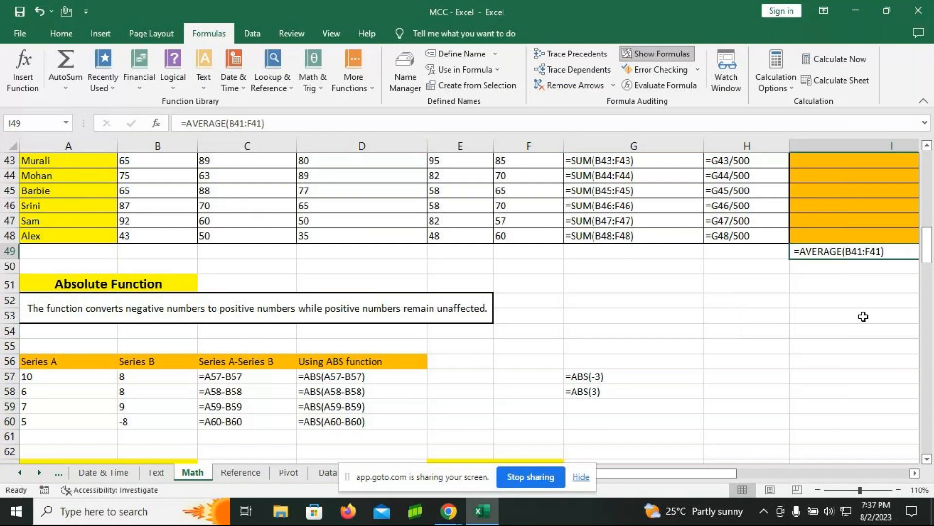
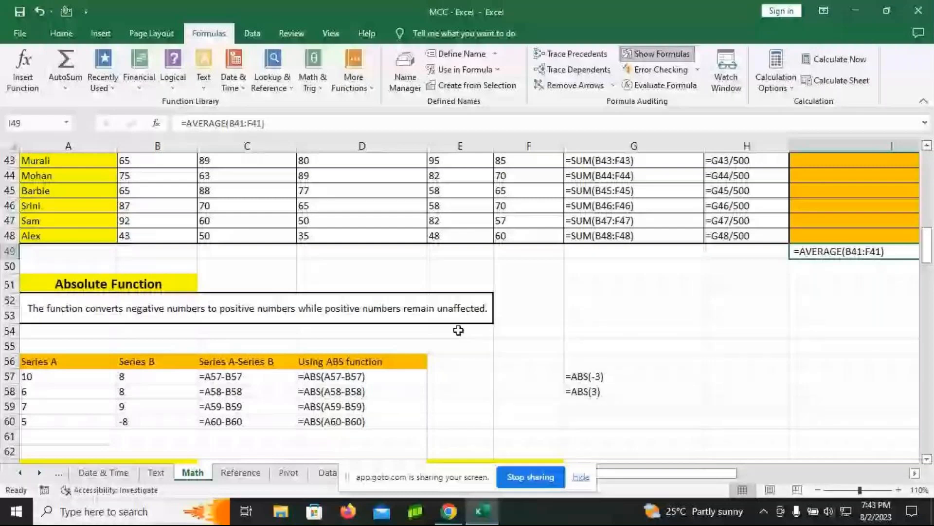
Step: Hide the formulas and widen columns A, B, C and F so the rand and randbetween headings and descriptions fit
key("ctrl+grave")
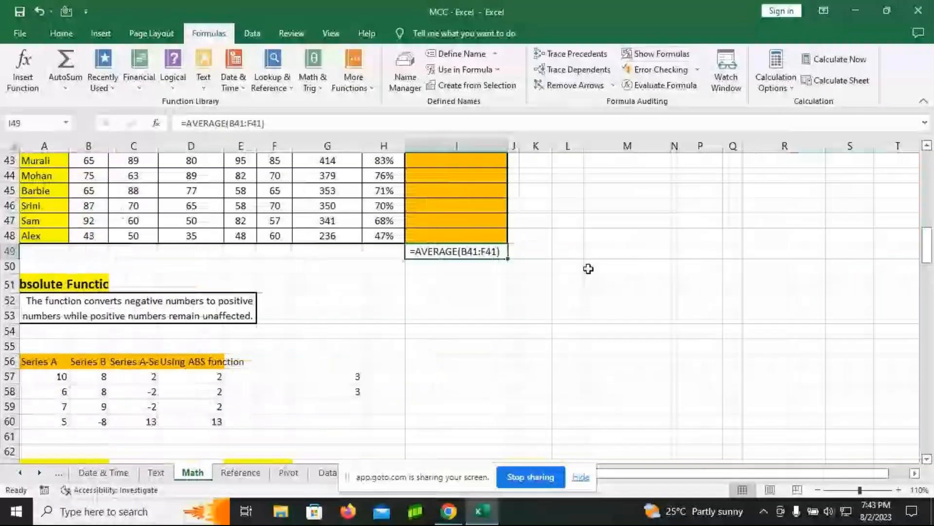
scroll(581, 270, "down", 2)
scroll(575, 272, "down", 3)
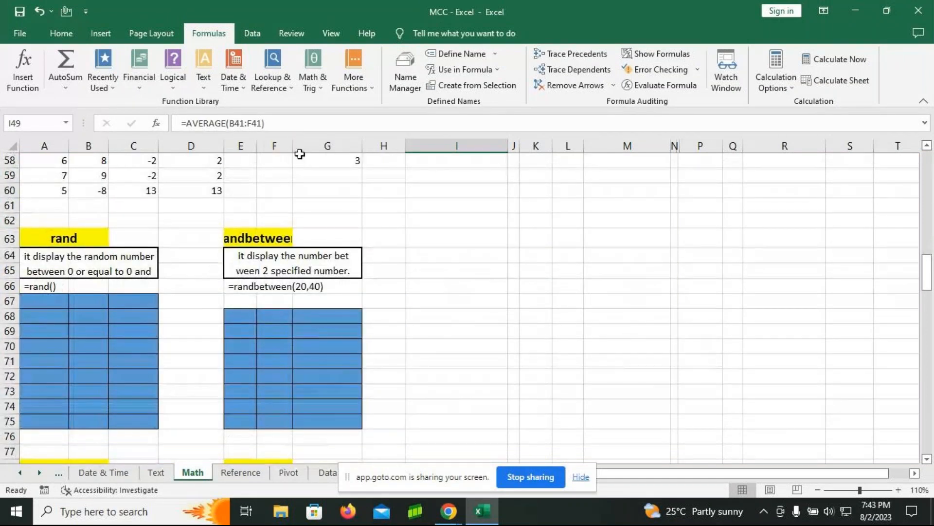
left_click_drag(293, 146, 356, 152)
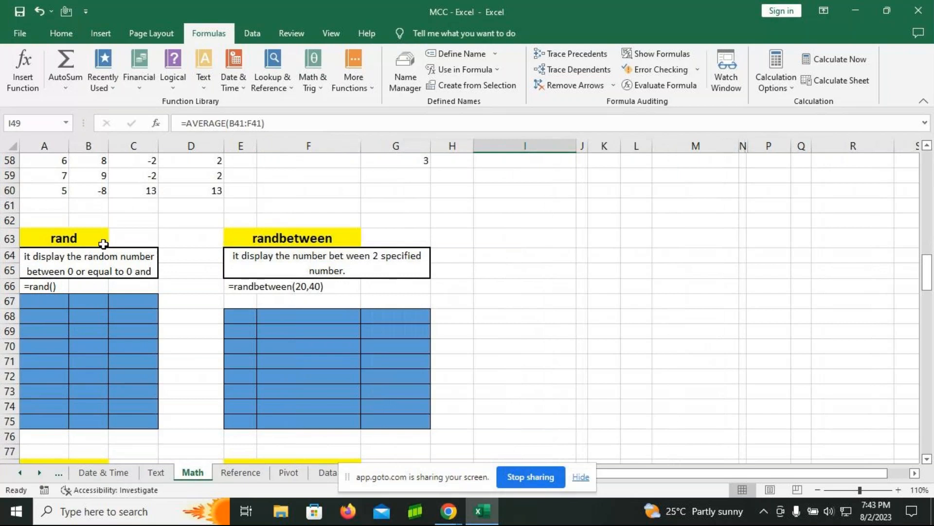
left_click_drag(158, 146, 190, 151)
mouse_move(108, 148)
left_mouse_down()
mouse_move(122, 148)
mouse_move(68, 148)
mouse_move(101, 147)
left_mouse_up()
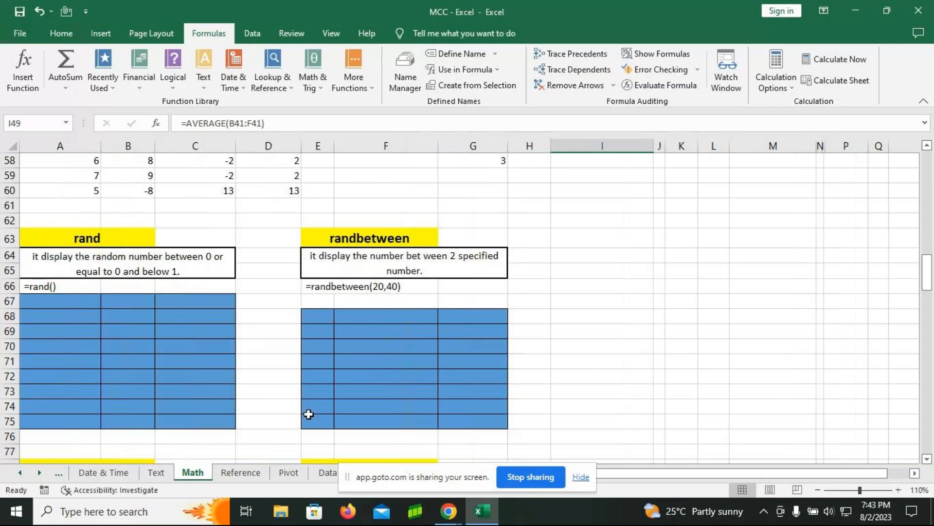
Step: Enter the formula =RAND() in cell A67, the first cell of the blue rand table
left_click(60, 304)
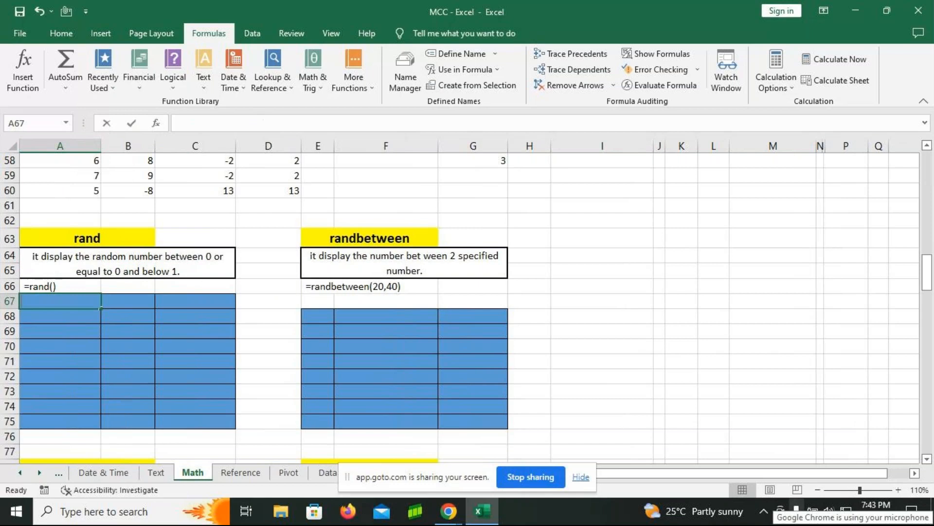
type("=rand")
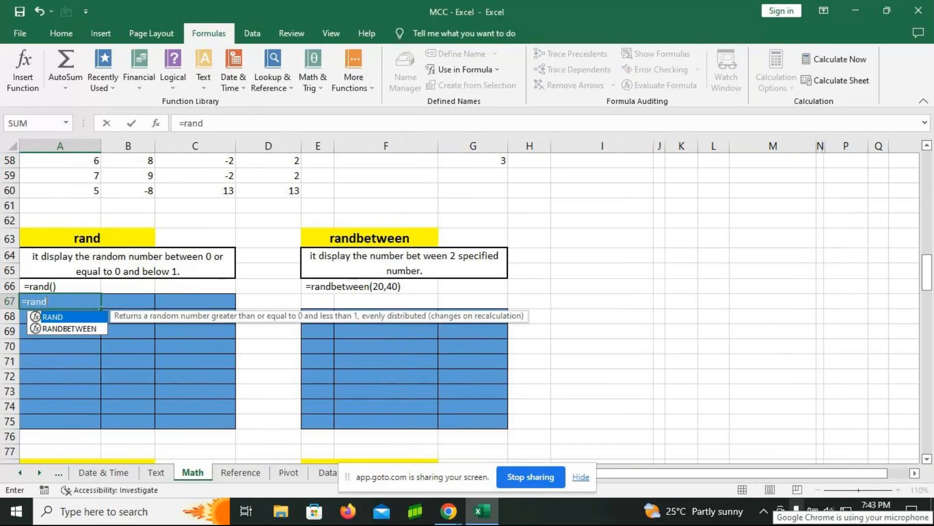
key("Tab")
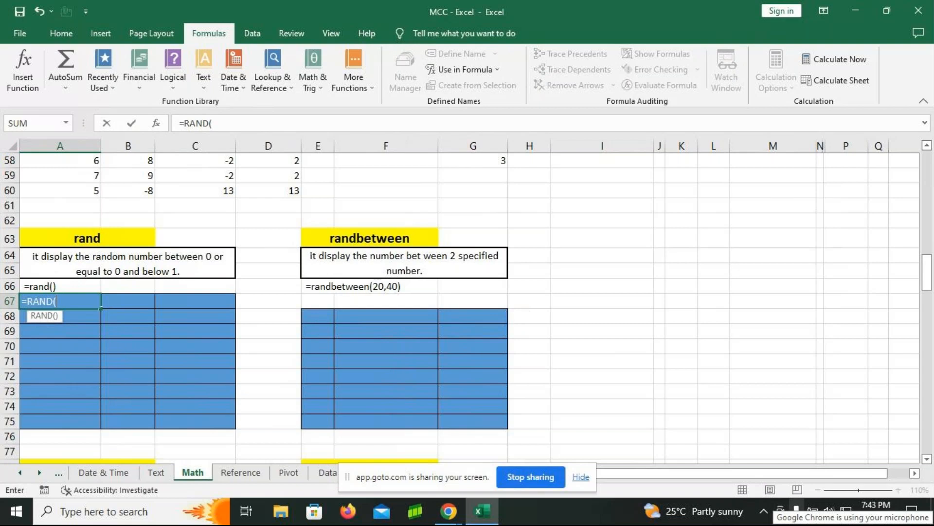
type(")")
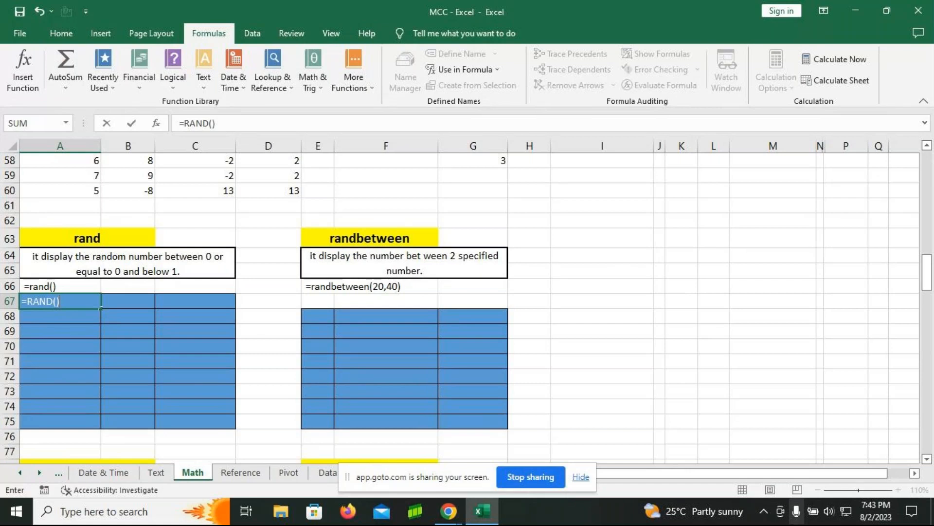
key("Return")
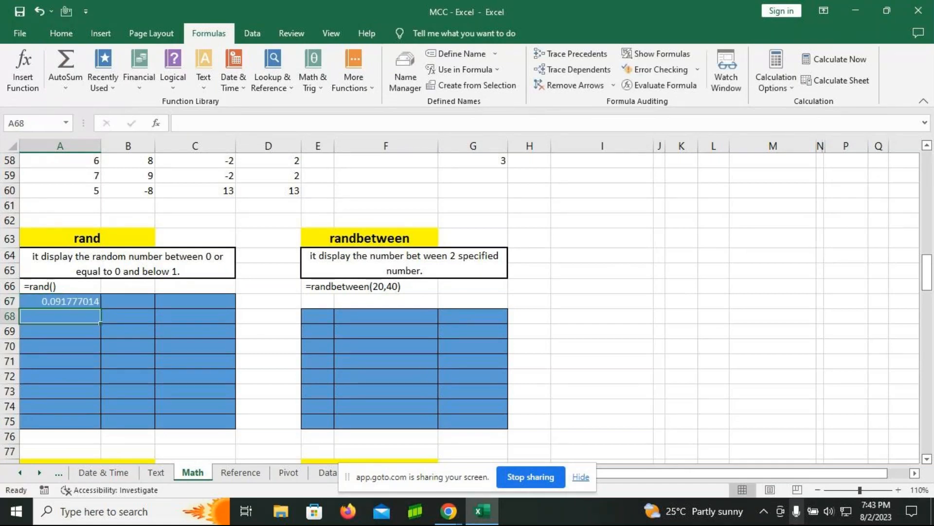
Step: Fill the RAND formula from A67 down to row 75 and across to column C
left_click(81, 302)
left_click_drag(101, 308, 92, 421)
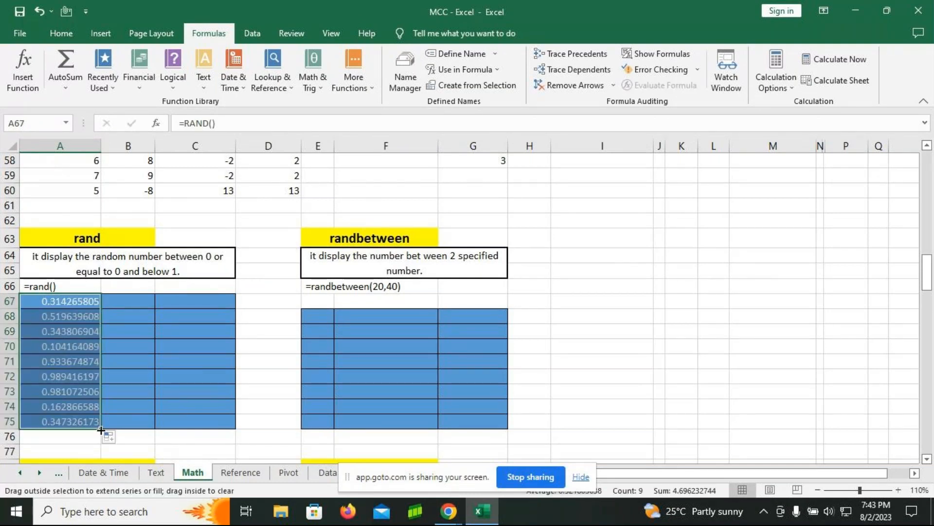
left_click_drag(175, 424, 222, 423)
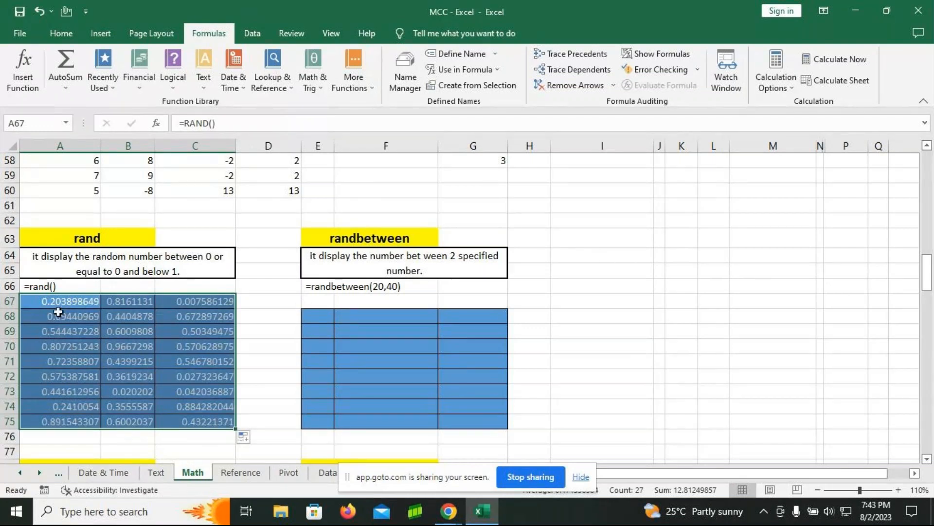
Step: Reduce the random numbers in A67:C75 to two decimal places
left_click(61, 33)
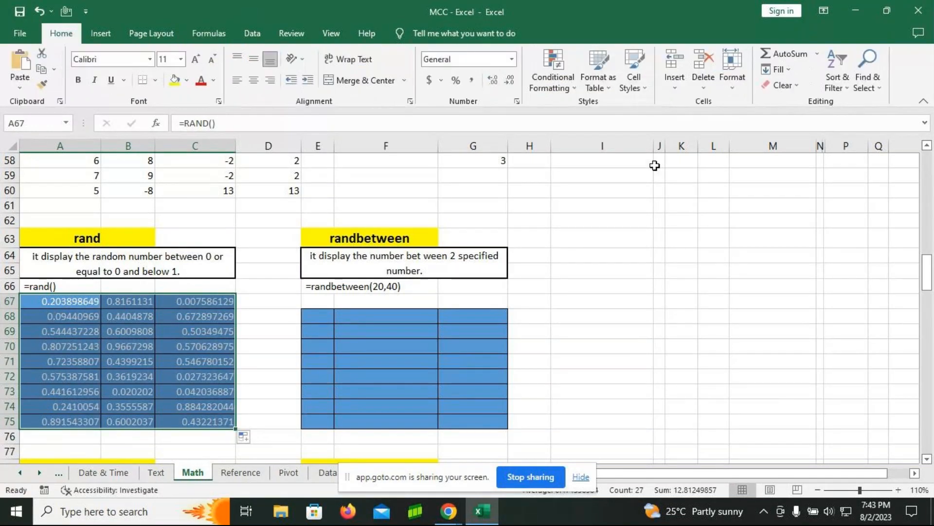
left_click(510, 80)
left_click(509, 81)
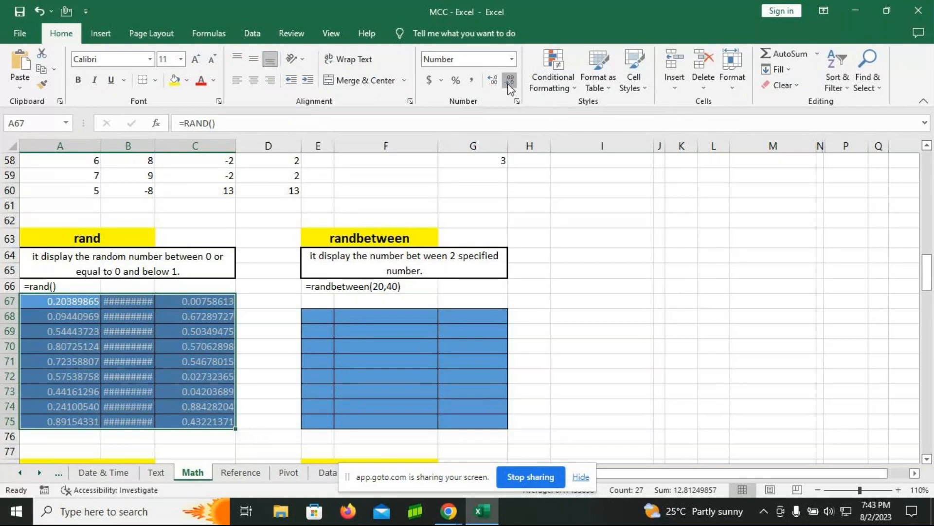
left_click(509, 82)
left_click(509, 82)
left_click(509, 82)
left_click(509, 82)
left_click(508, 81)
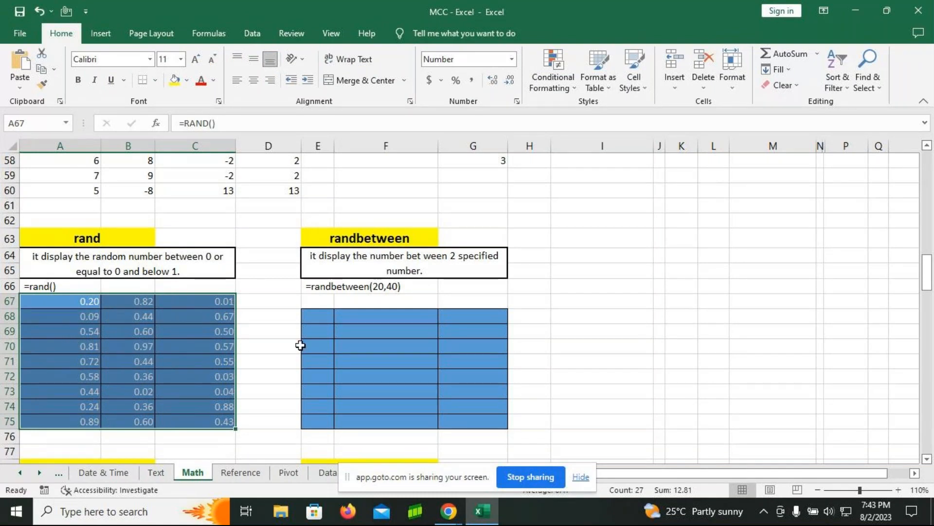
Step: Widen column E and enter =RANDBETWEEN(30,70) in cell E68 of the randbetween table
left_click_drag(334, 147, 376, 148)
left_click(331, 318)
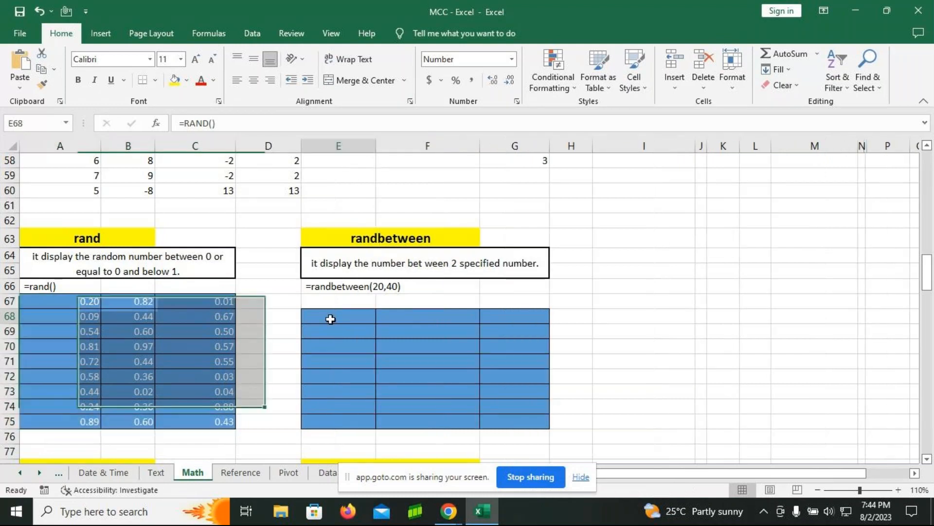
type("=")
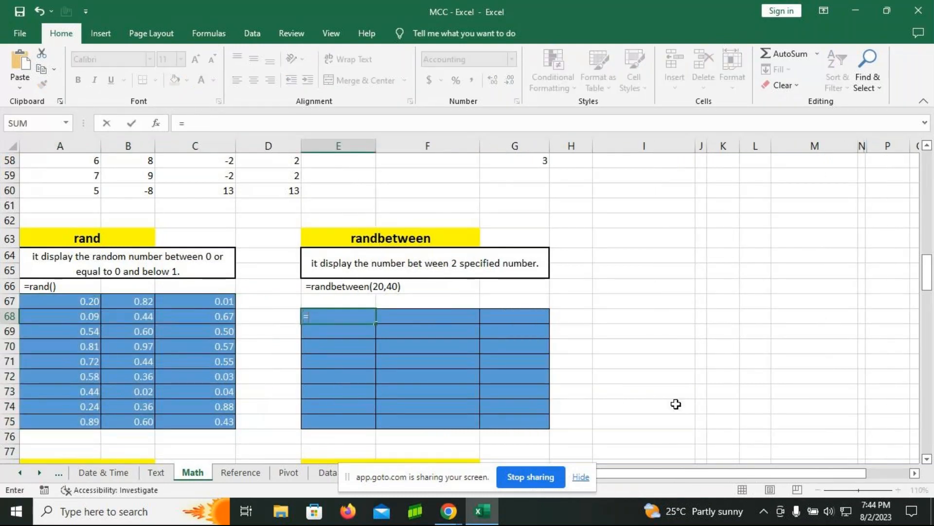
type("randbe")
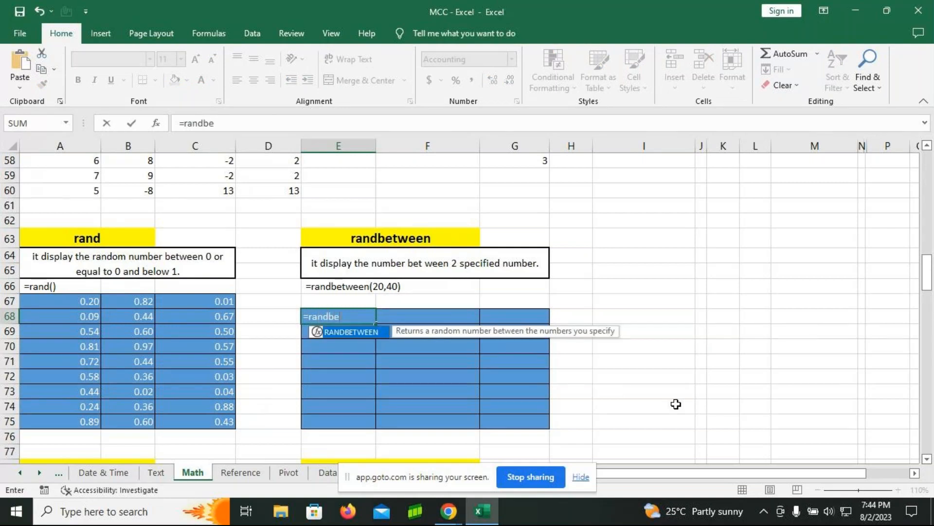
key("Tab")
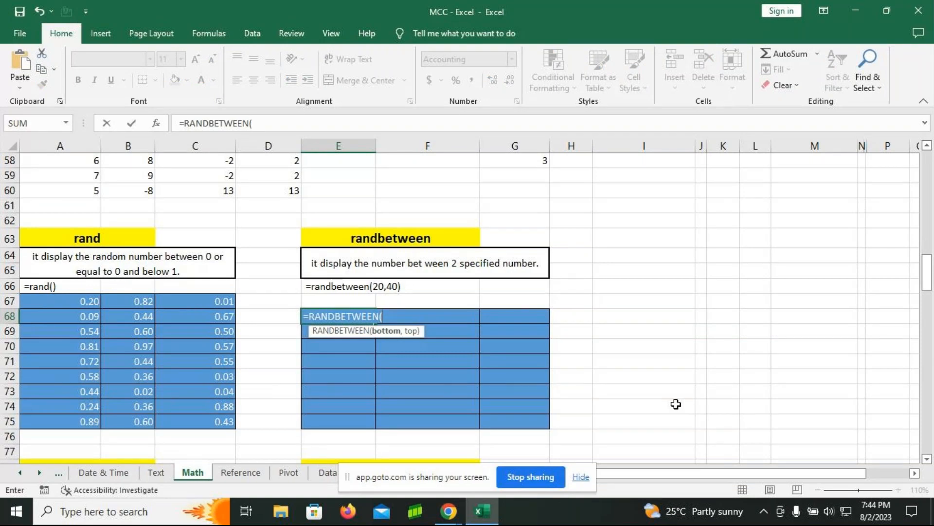
type("30,70)")
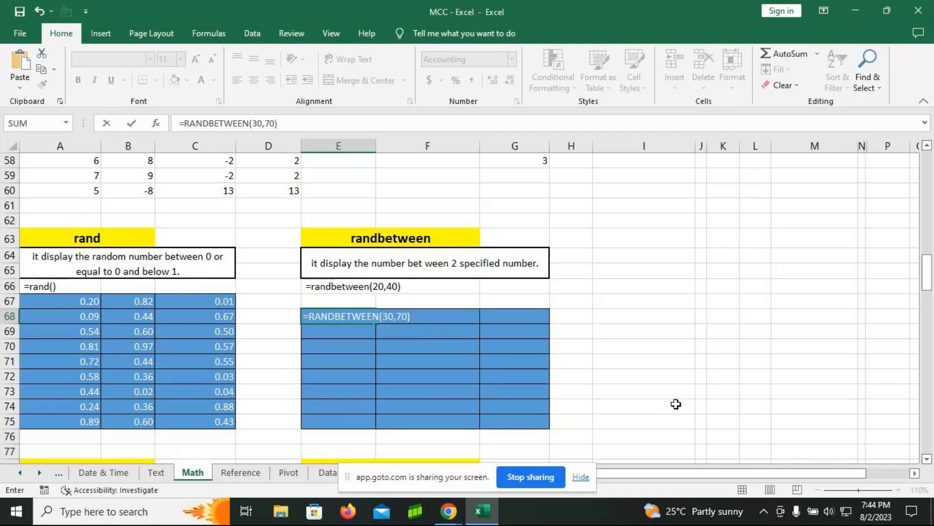
key("Return")
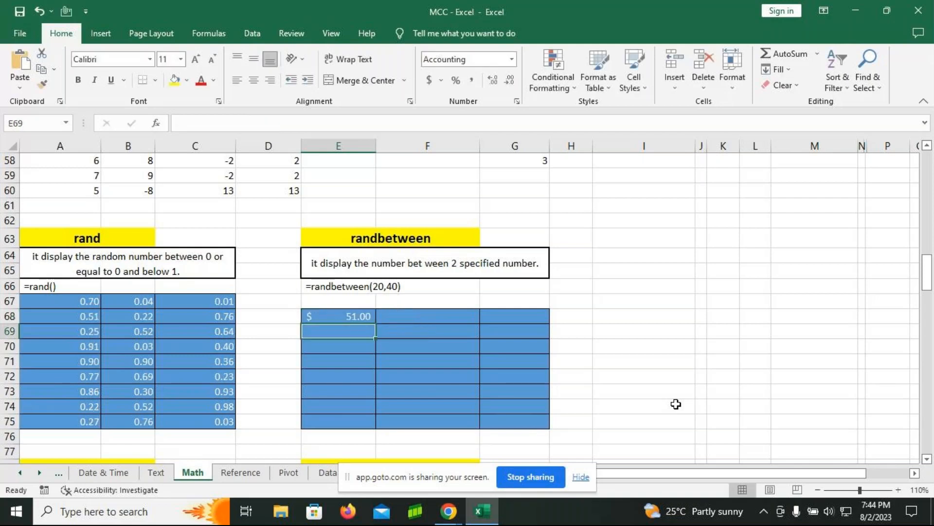
Step: Fill the RANDBETWEEN formula from E68 down to row 75 and across to column G
left_click(360, 315)
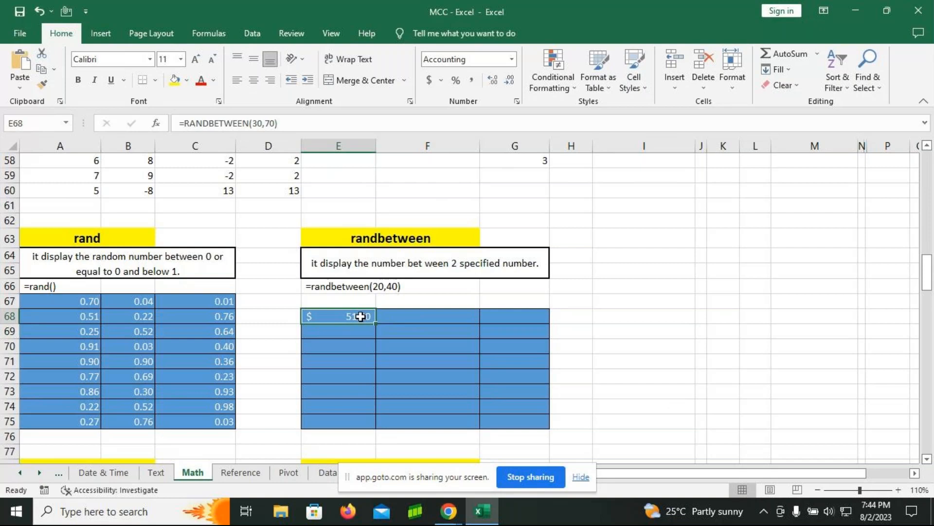
left_click_drag(374, 324, 376, 412)
left_click(379, 424)
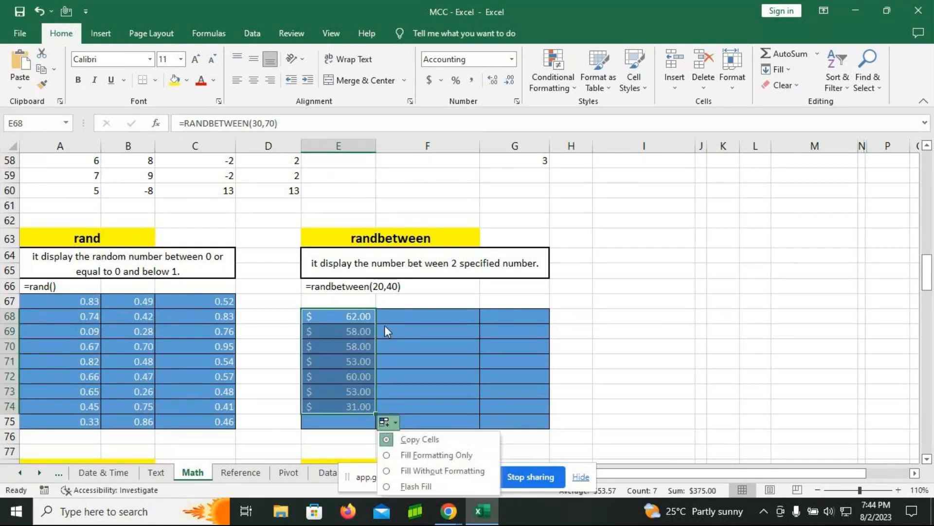
left_click(364, 315)
left_click_drag(375, 409, 377, 429)
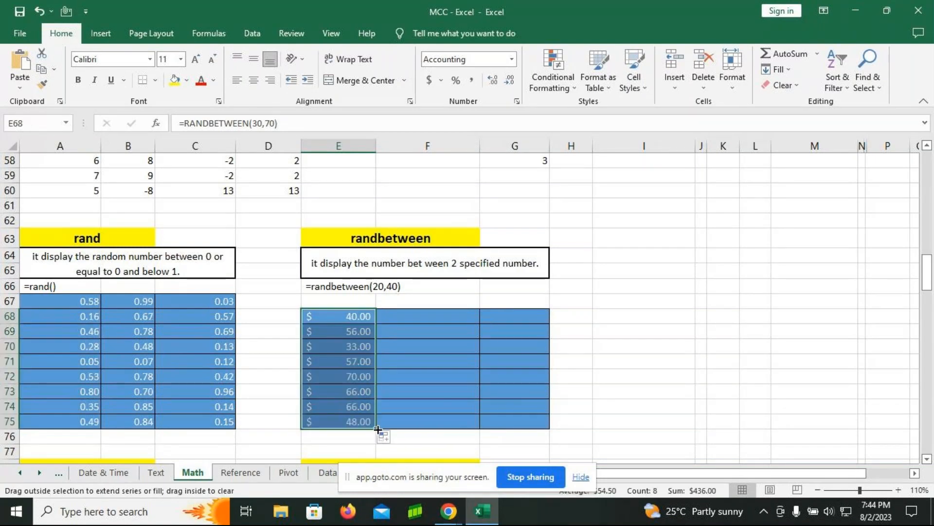
left_click_drag(378, 430, 536, 424)
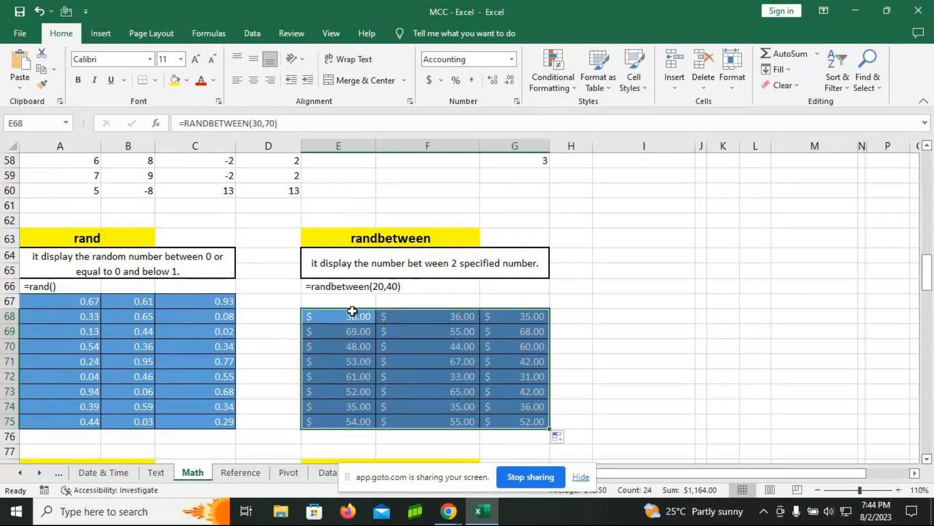
Step: Widen columns J, K and L to make room for a second randbetween table
left_click_drag(707, 151, 749, 151)
left_click_drag(813, 150, 863, 152)
left_click_drag(779, 151, 809, 153)
left_click_drag(893, 147, 872, 147)
Step: Apply all borders and the ¥ Chinese (China) accounting format to the range J68:L75
left_click_drag(707, 314, 845, 419)
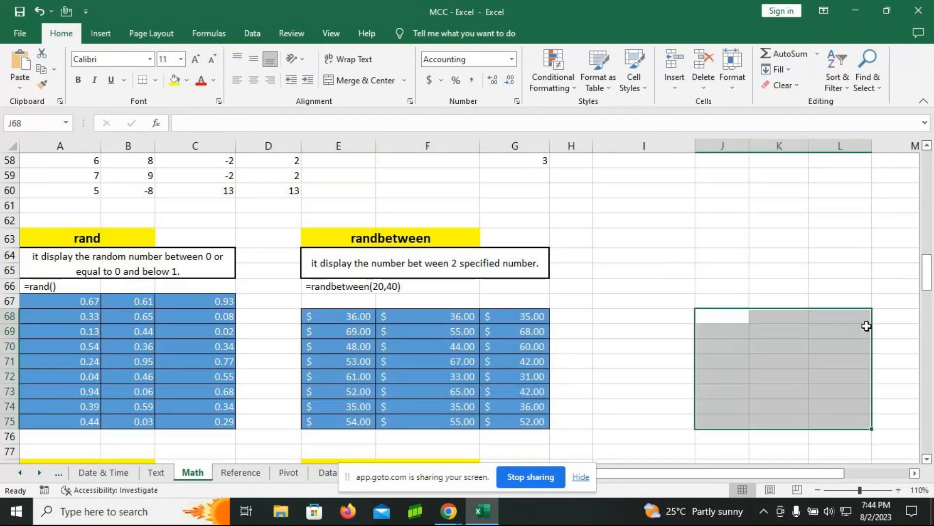
left_click(155, 80)
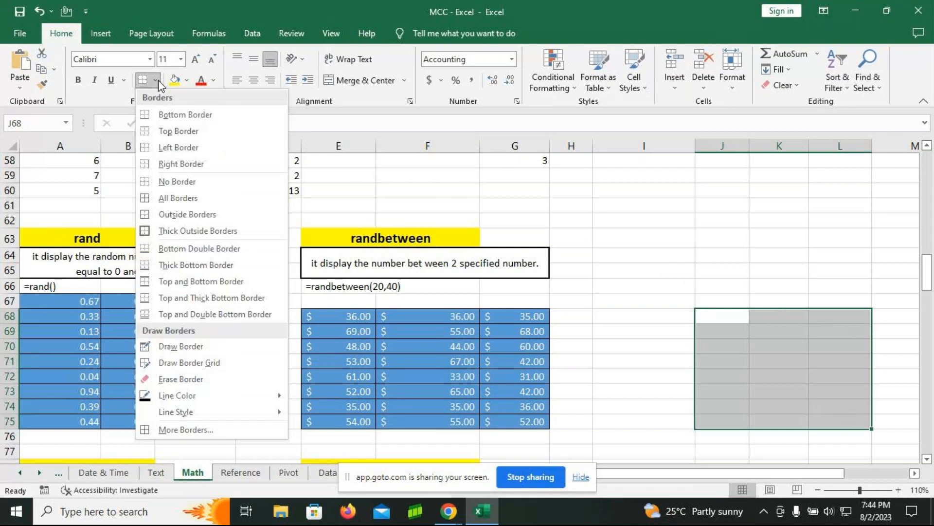
left_click(180, 198)
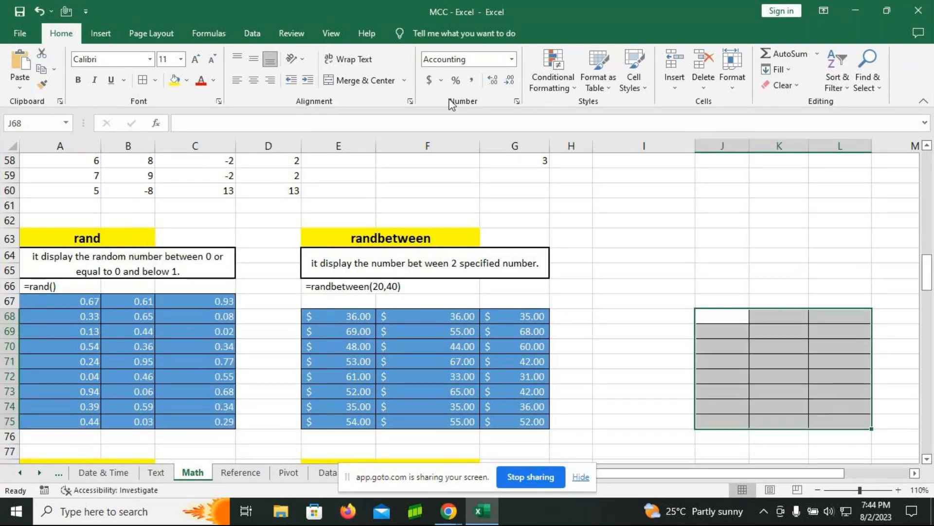
left_click(440, 81)
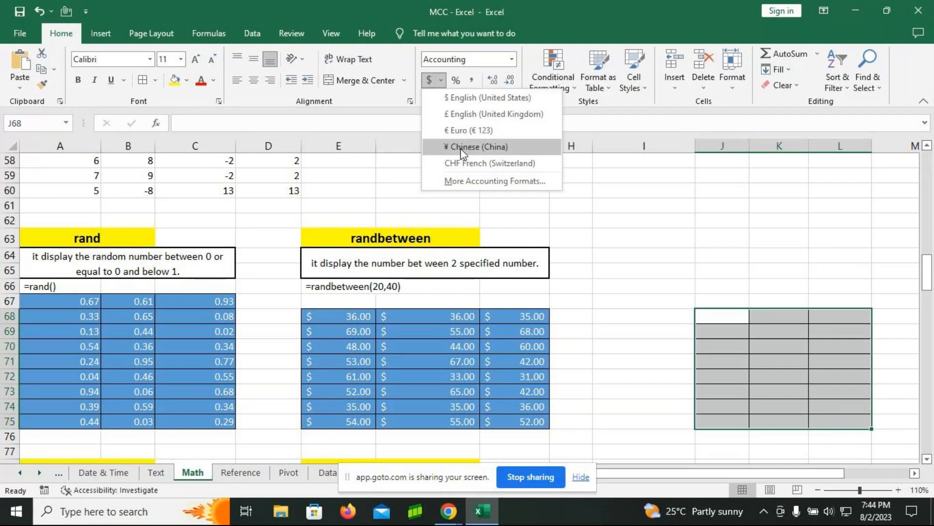
left_click(459, 130)
Step: Enter =RANDBETWEEN(10,50) in cell J68 and fill it down and across to L75
double_click(738, 315)
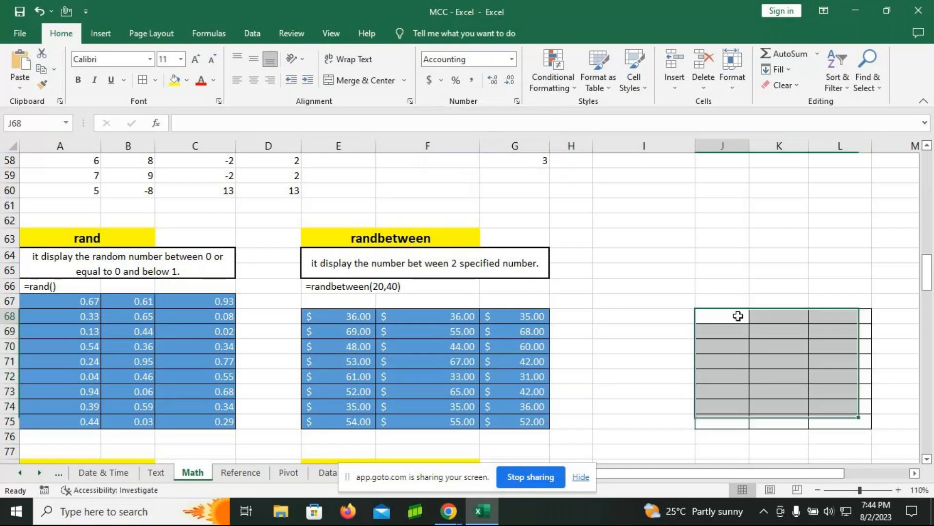
type("=")
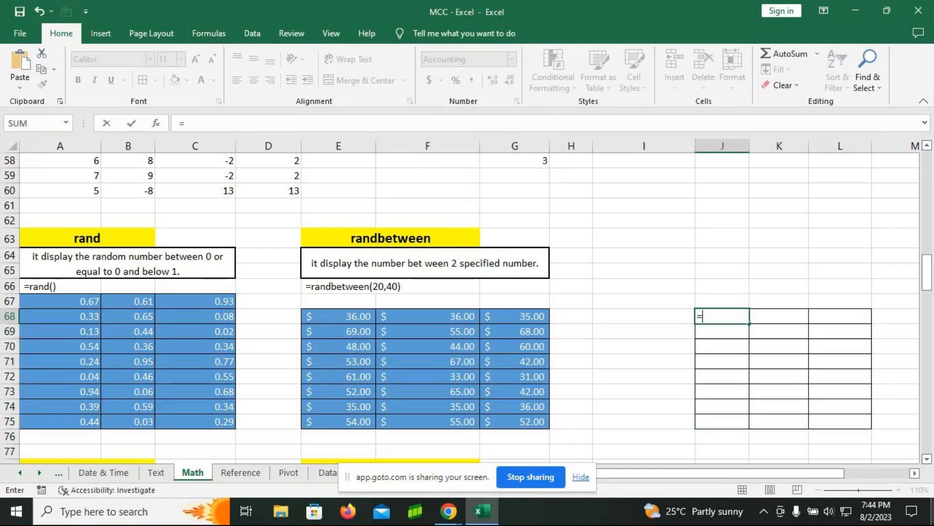
type("randbetween")
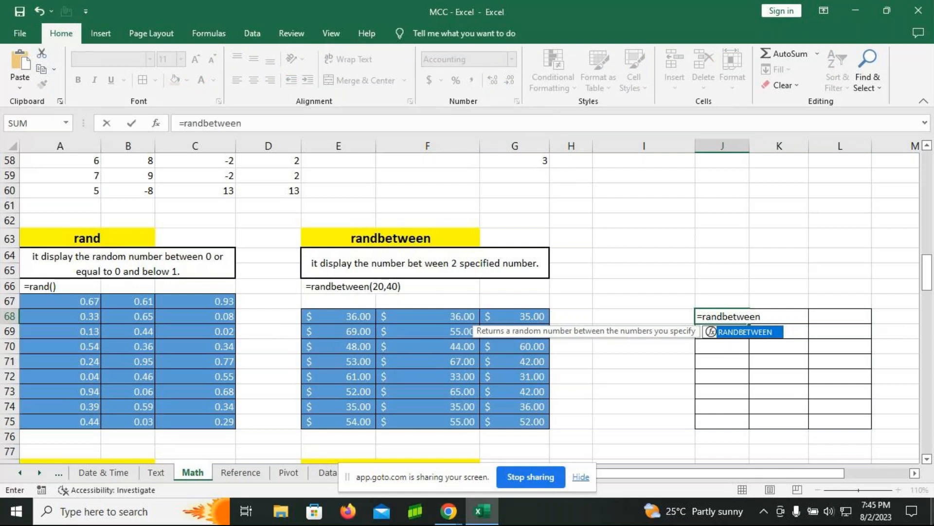
key("Tab")
type("10,50)")
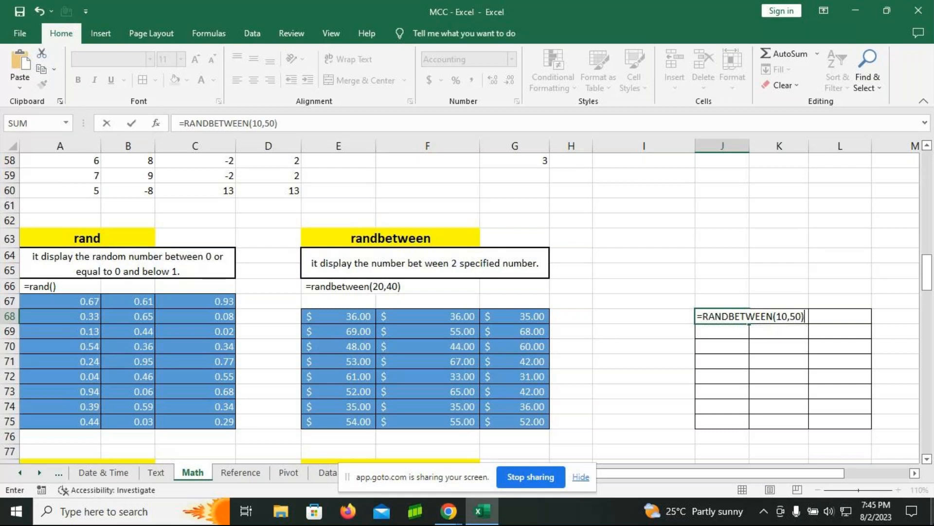
key("Return")
left_click(720, 317)
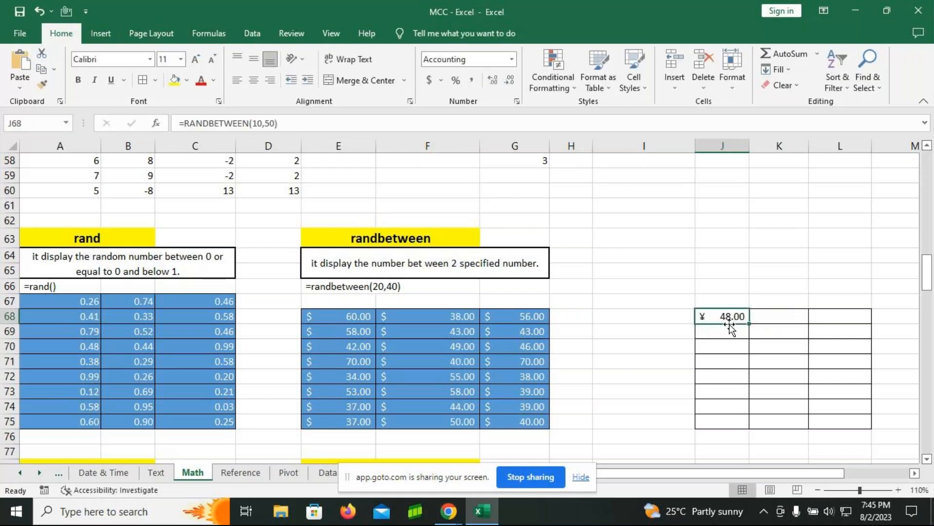
left_click_drag(749, 324, 851, 430)
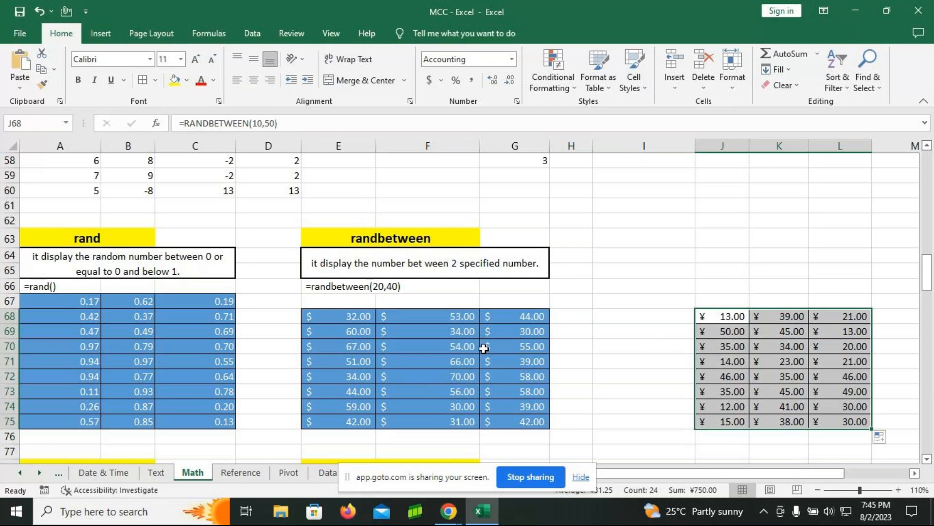
Step: Copy the range E68:G75 and paste it over itself as values only to freeze the random numbers
left_click(323, 317)
mouse_move(323, 317)
left_mouse_down()
mouse_move(526, 396)
mouse_move(535, 433)
mouse_move(531, 419)
left_mouse_up()
key("ctrl+c")
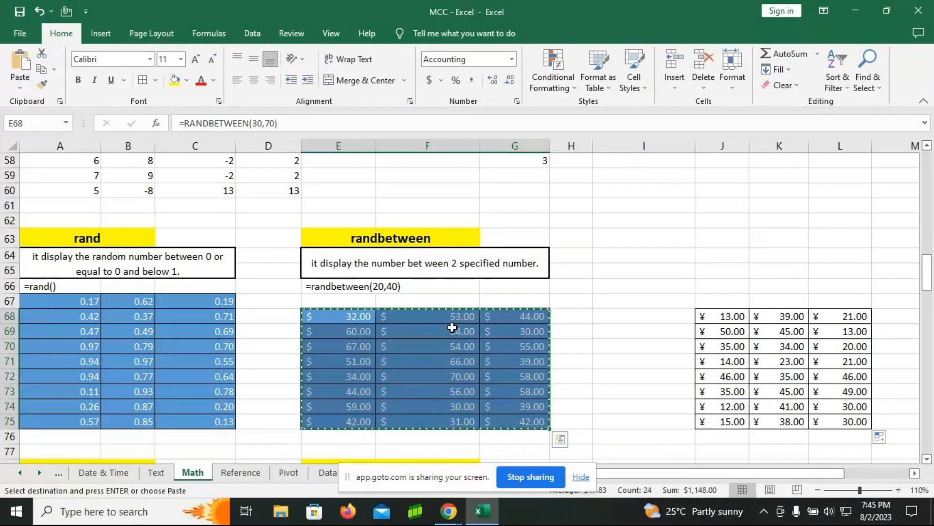
key("ctrl+alt+v")
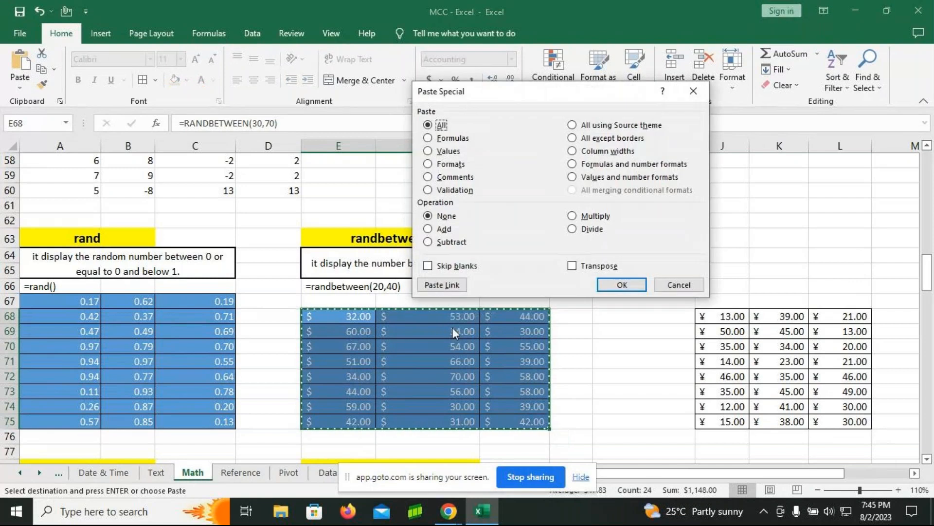
key("v")
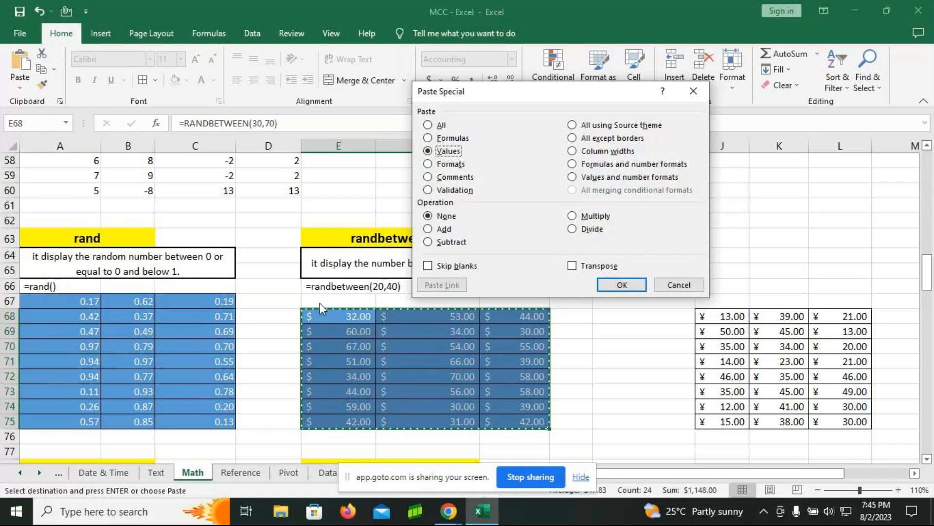
left_click(637, 285)
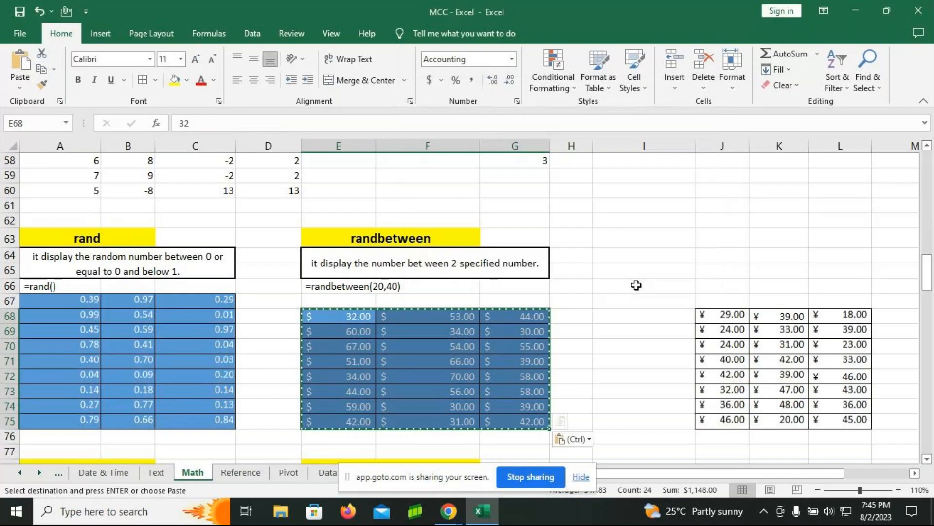
Step: Paste the copied dollar range at I71 and undo that paste
left_click(615, 361)
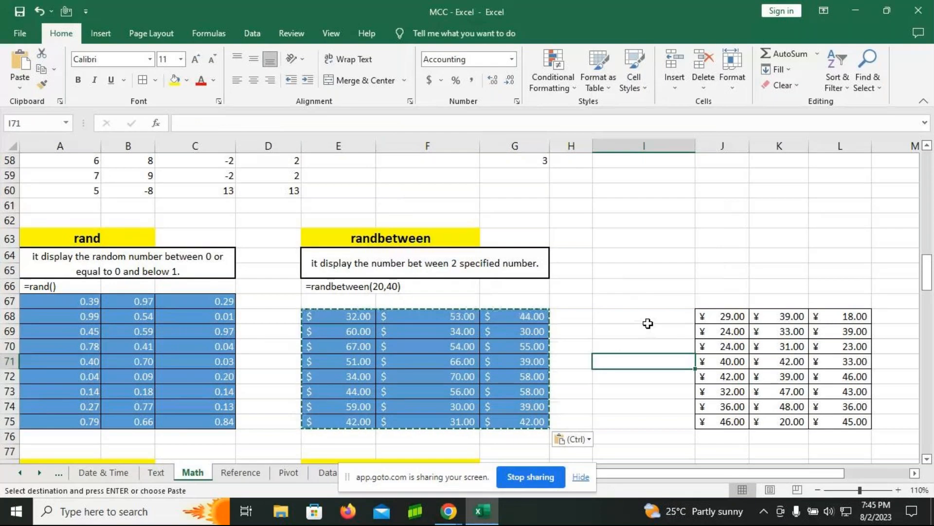
key("Return")
left_click(628, 302)
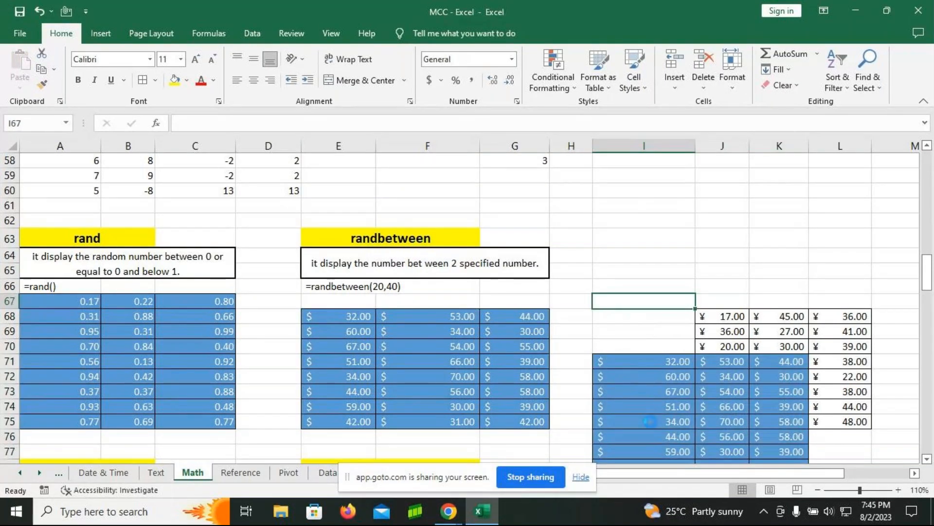
key("ctrl+z")
left_click(649, 302)
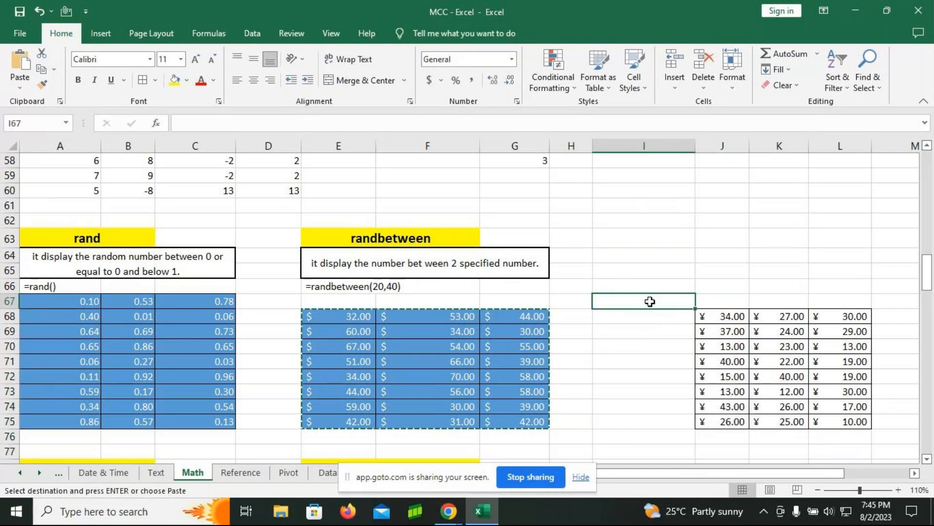
left_click(627, 338)
left_click(630, 271)
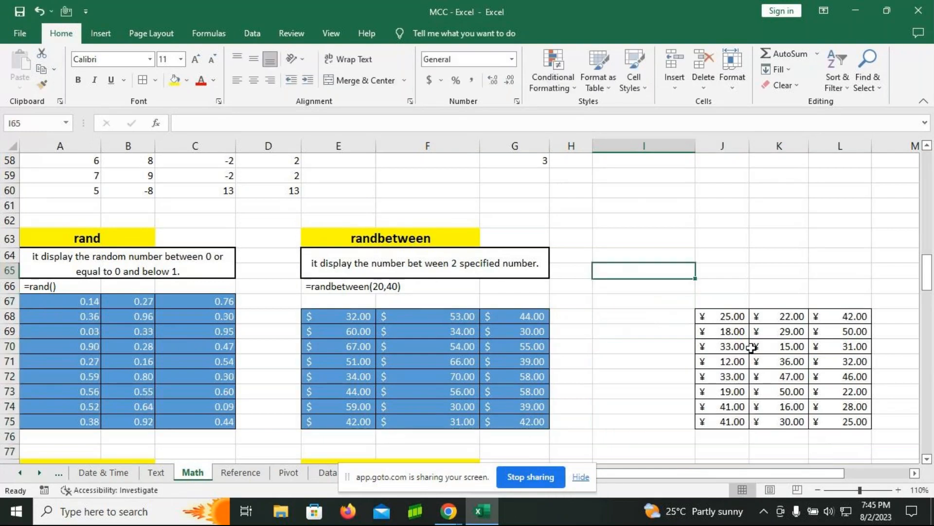
left_click(634, 329)
key("Return")
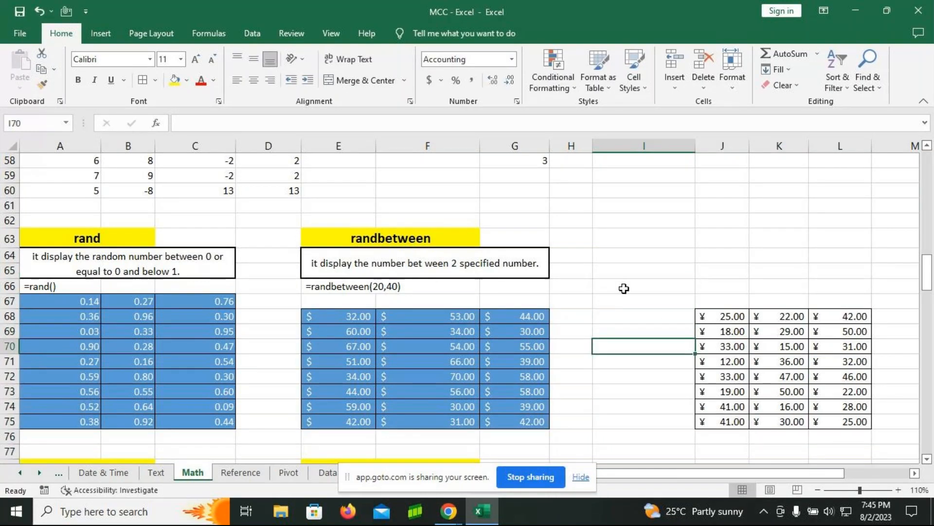
left_click(612, 280)
left_click(640, 336)
key("Down")
key("Down")
left_click(641, 333)
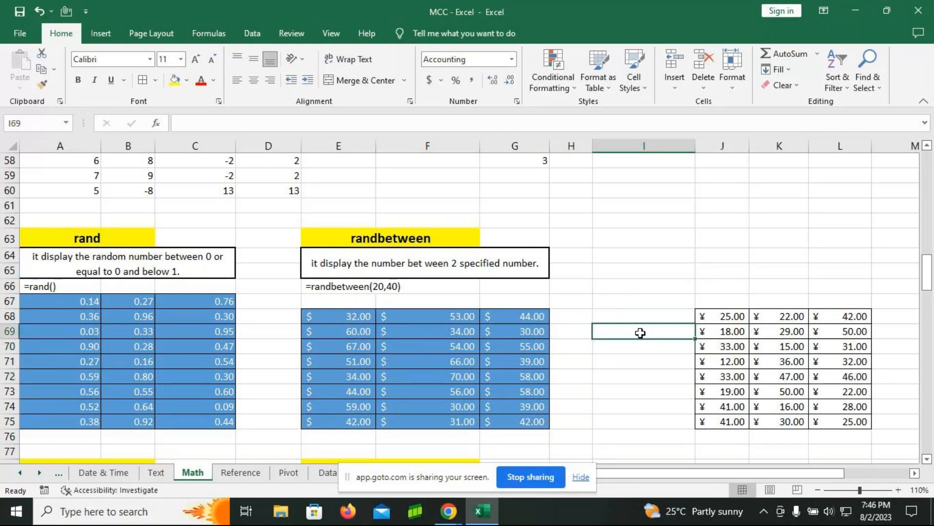
key("Return")
key("Return")
left_click(642, 330)
Step: Copy the yen range J68:L75 and paste it over itself as values only, replacing the RANDBETWEEN formulas
left_click(730, 317)
left_click_drag(730, 317, 850, 423)
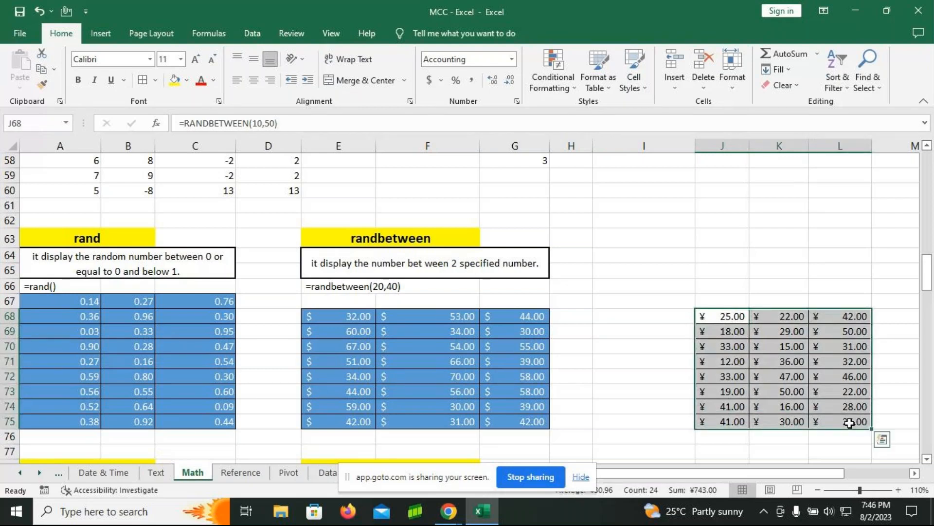
key("ctrl+c")
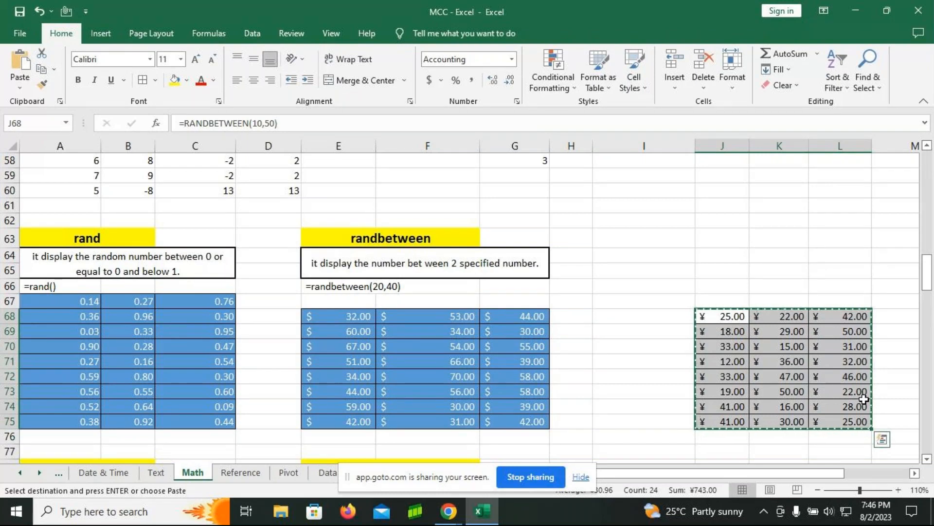
key("ctrl+alt+v")
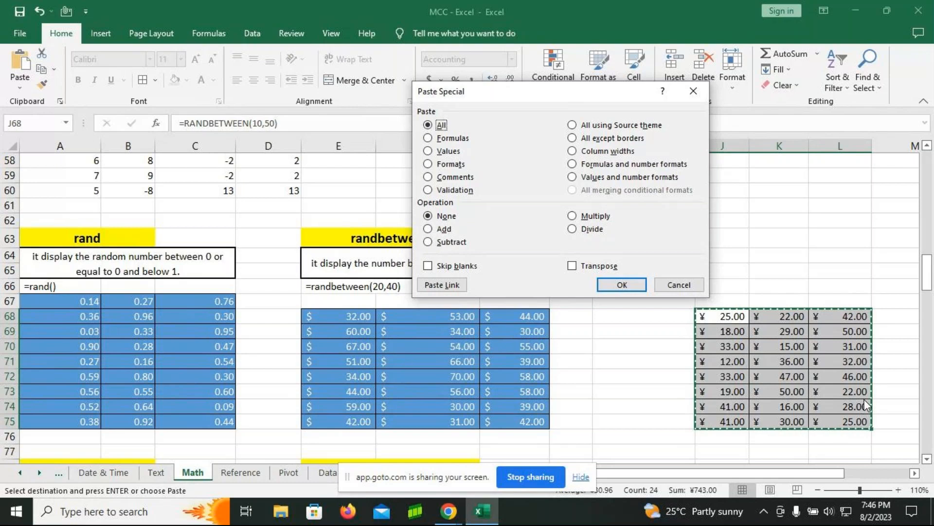
key("v")
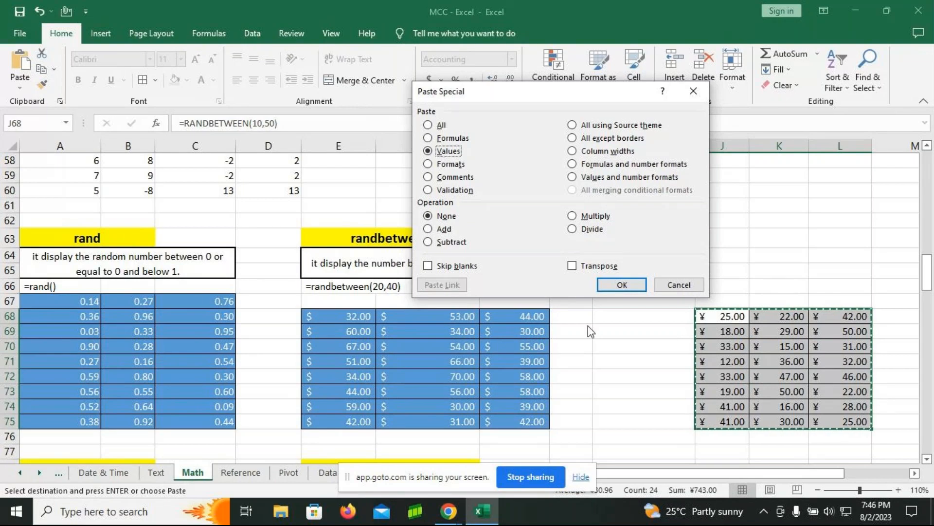
left_click(621, 288)
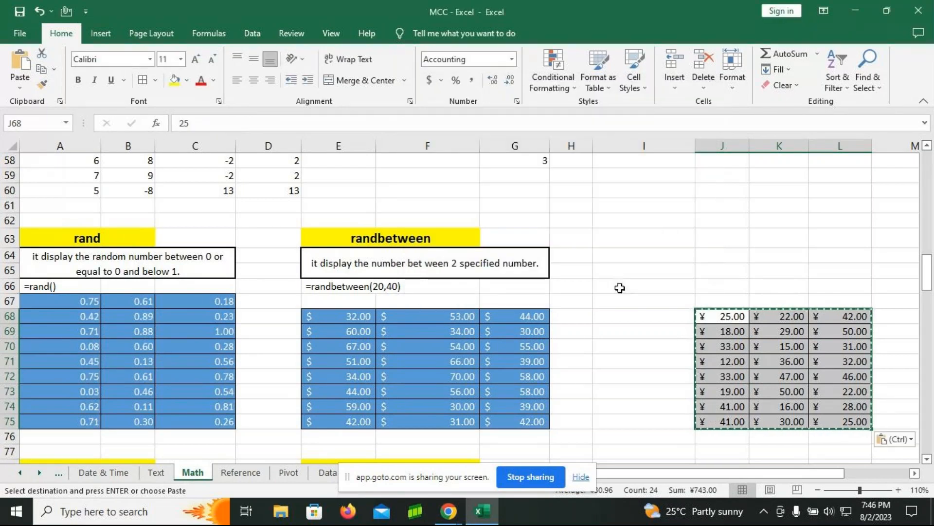
key("Return")
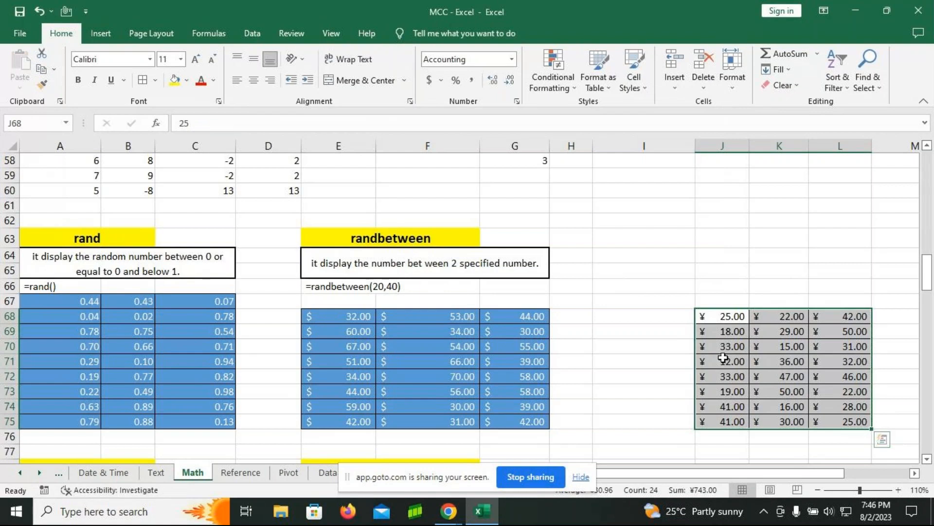
key("Return")
key("Return")
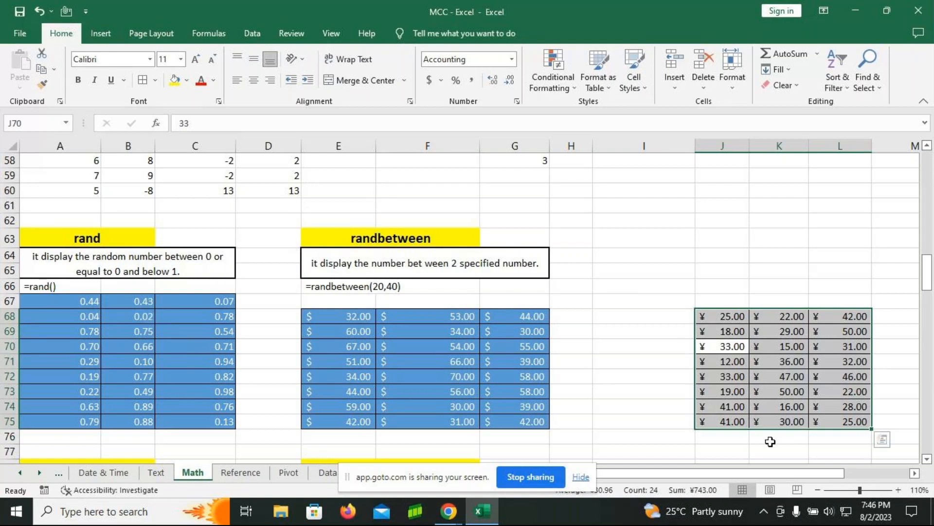
left_click(662, 349)
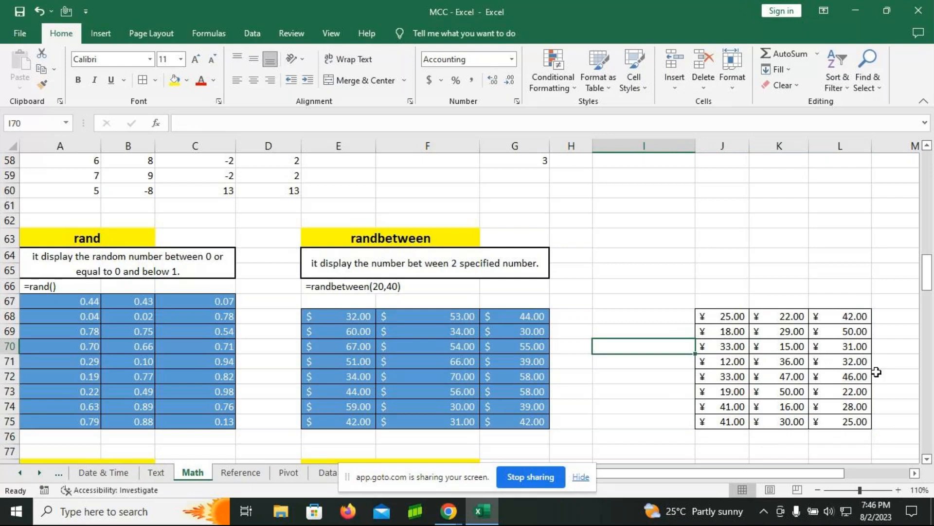
Step: Enter =ROMAN(A83) in cell B83 of the roman section and fill it down to B89
scroll(648, 258, "down", 5)
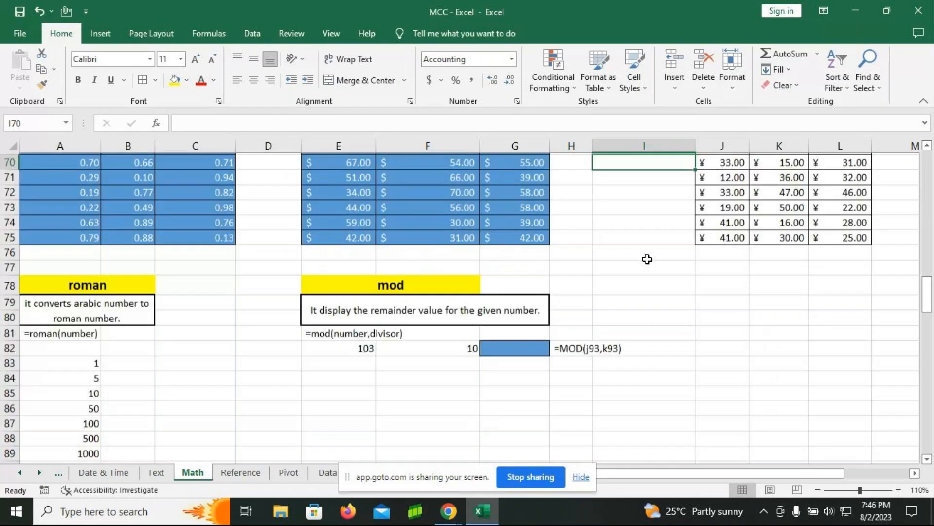
left_click(105, 312)
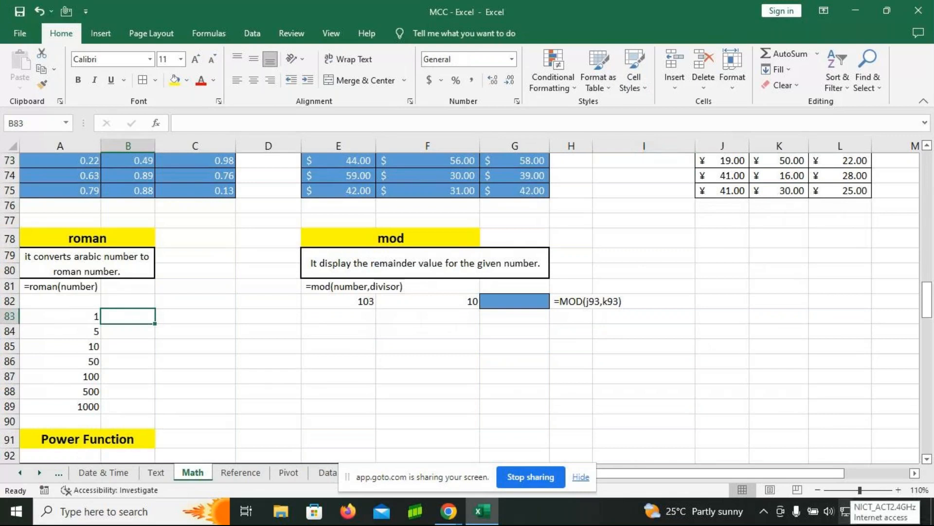
type("=")
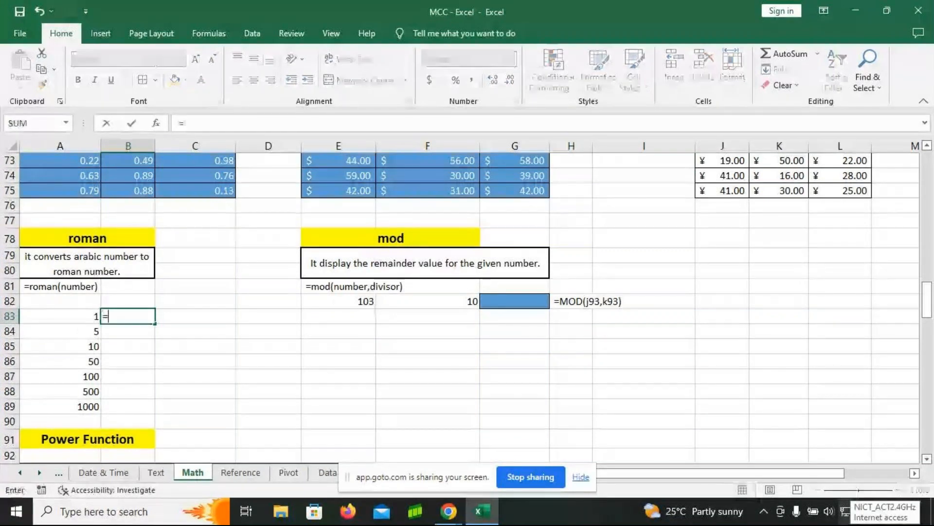
type("roman")
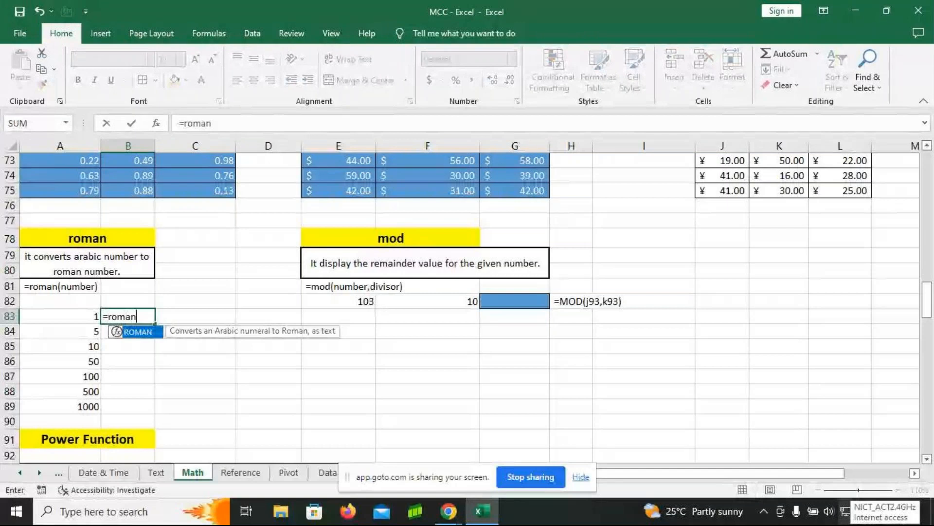
key("Tab")
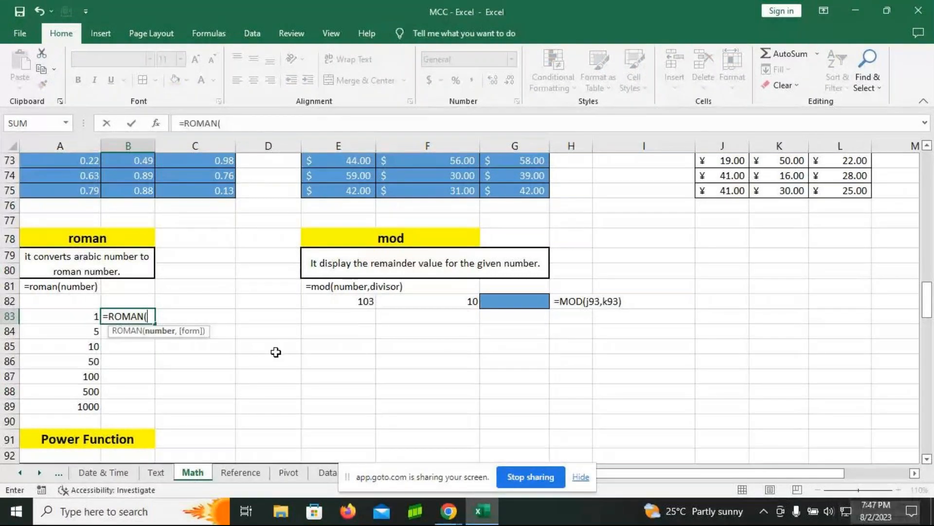
left_click(89, 316)
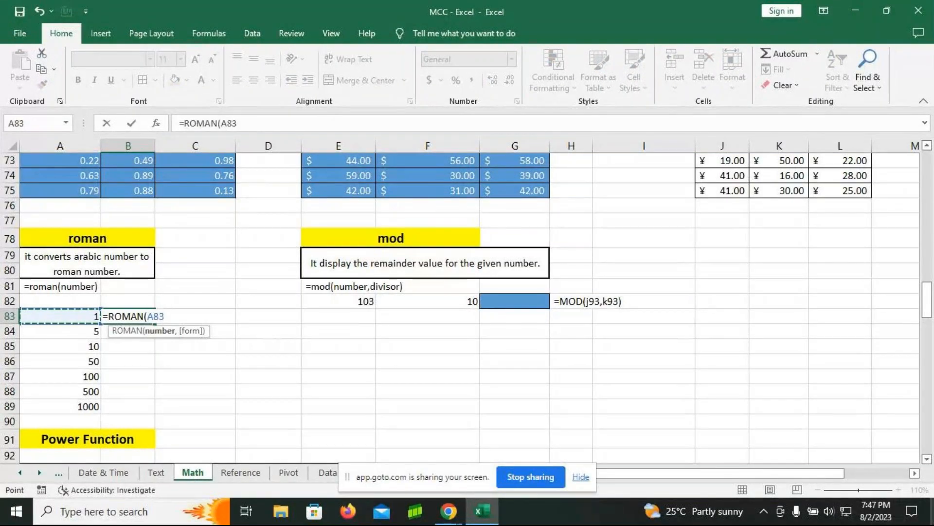
type(")")
key("Return")
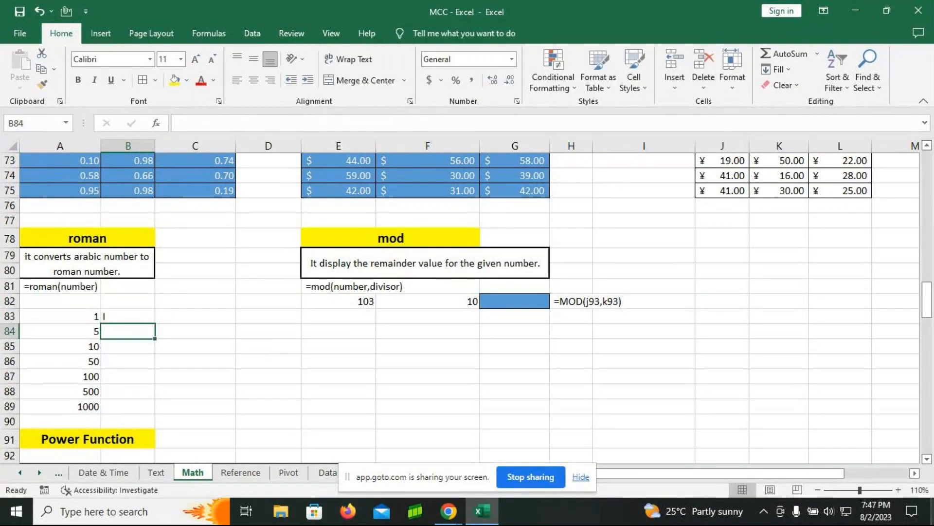
left_click(128, 313)
left_click_drag(154, 324, 154, 411)
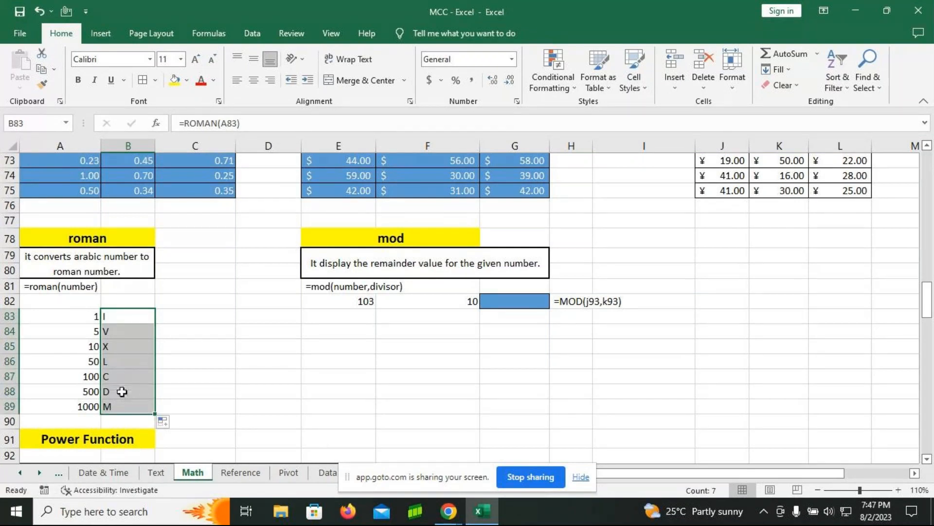
Step: Review the ROMAN formula in B83 and set the number in A84 to 9
left_click(141, 319)
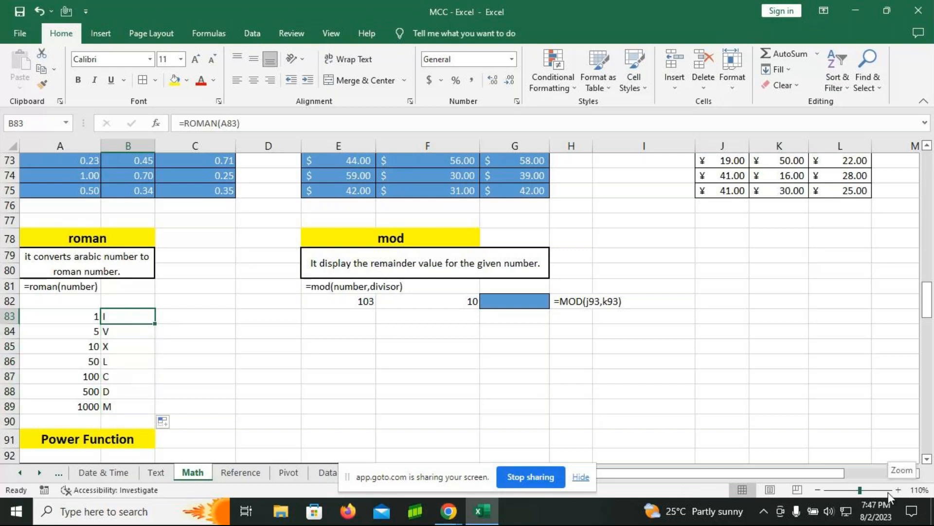
key("F2")
key("Return")
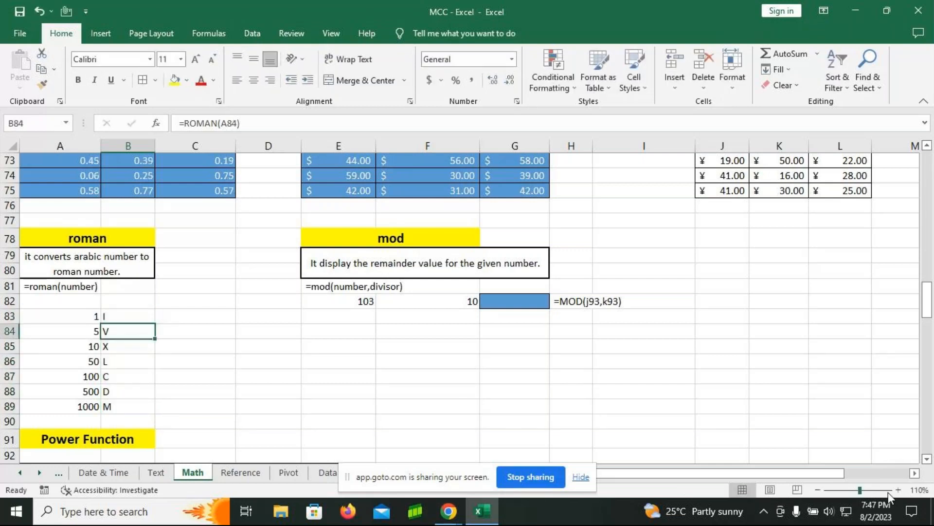
left_click(134, 310)
left_click(84, 330)
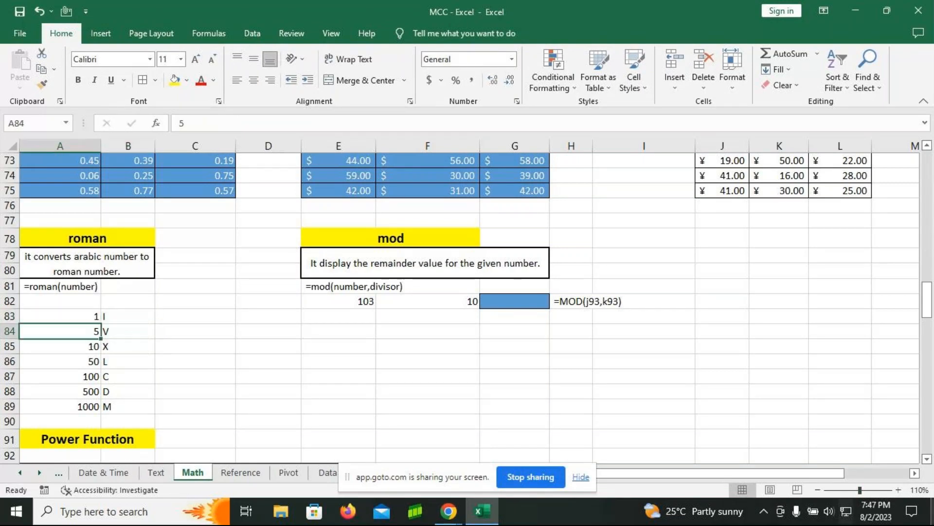
type("9")
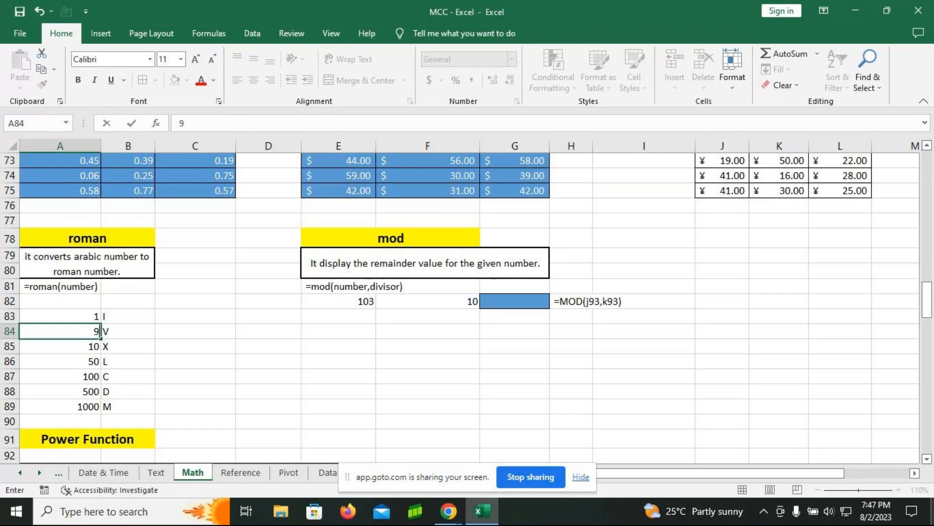
key("Return")
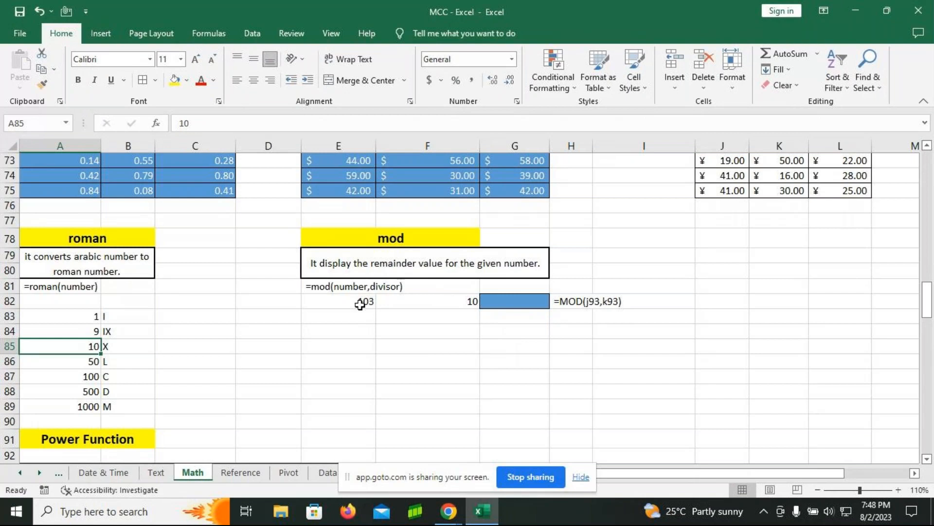
Step: Enter =MOD(E82,F82) in cell G82 of the mod section
left_click(452, 332)
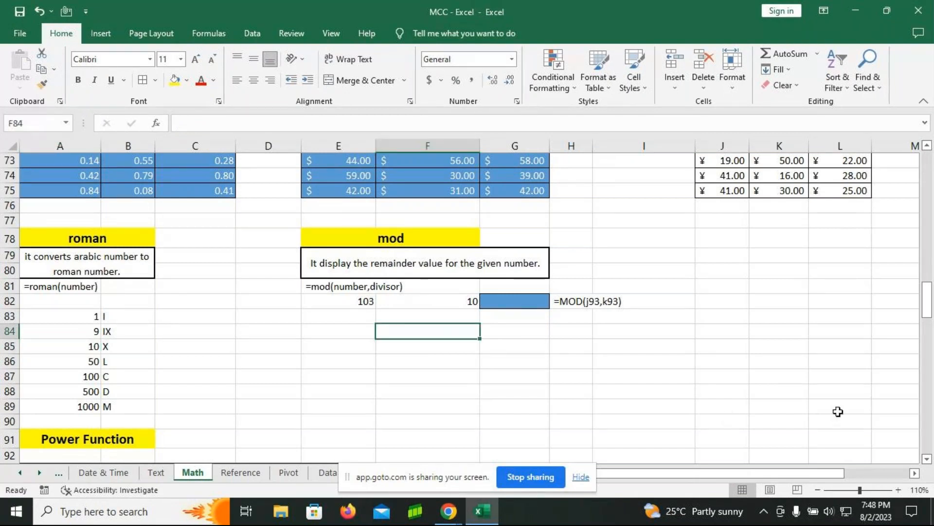
left_click(512, 307)
type("=")
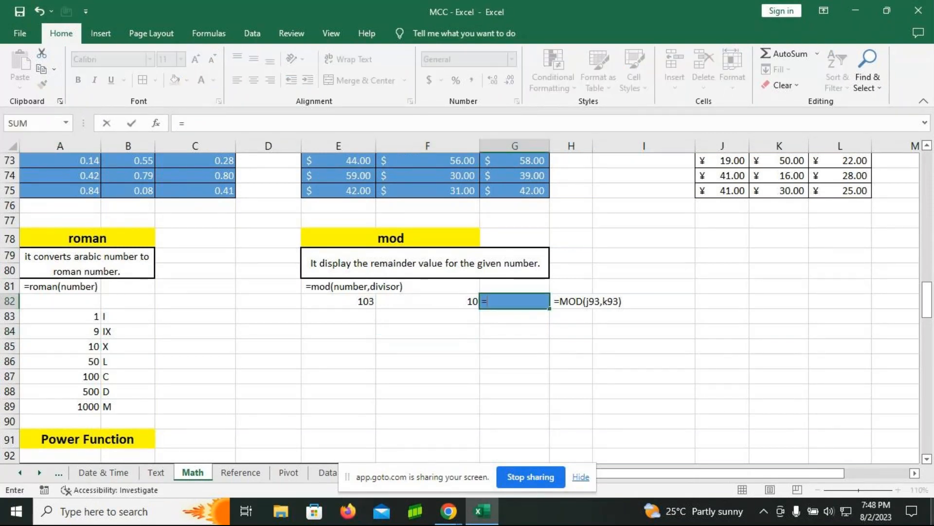
type("mod")
key("Tab")
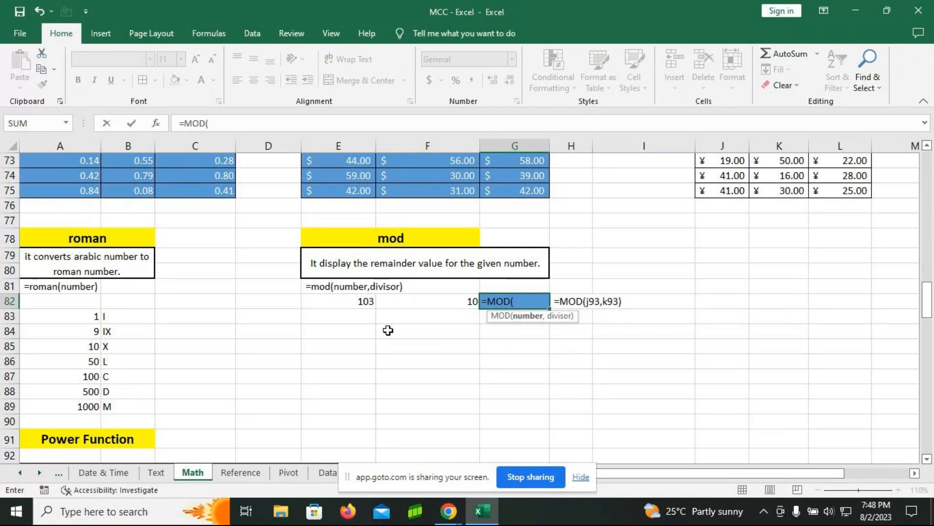
left_click(350, 302)
type(",")
left_click(444, 296)
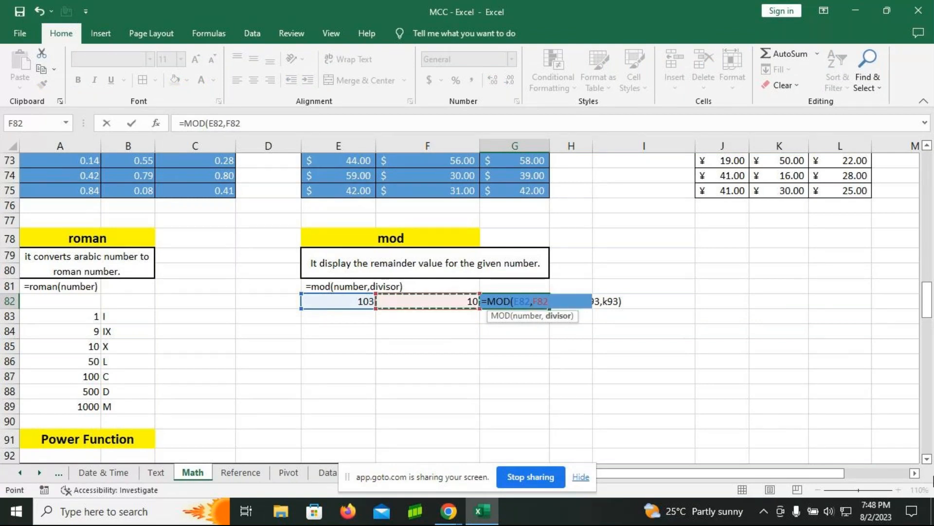
type(")")
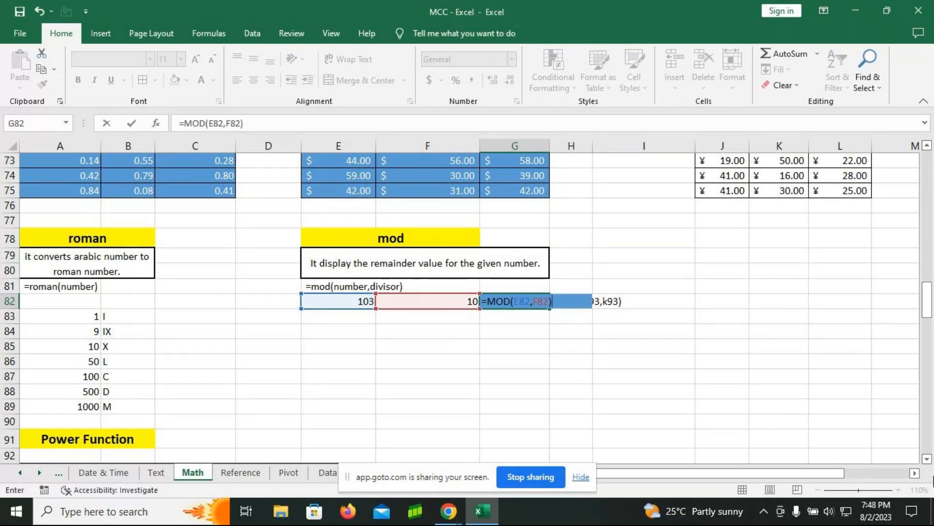
key("Return")
Step: Enter =MOD(7,2) in cell G85 as a second remainder example with direct numbers
left_click(520, 342)
type("=mo")
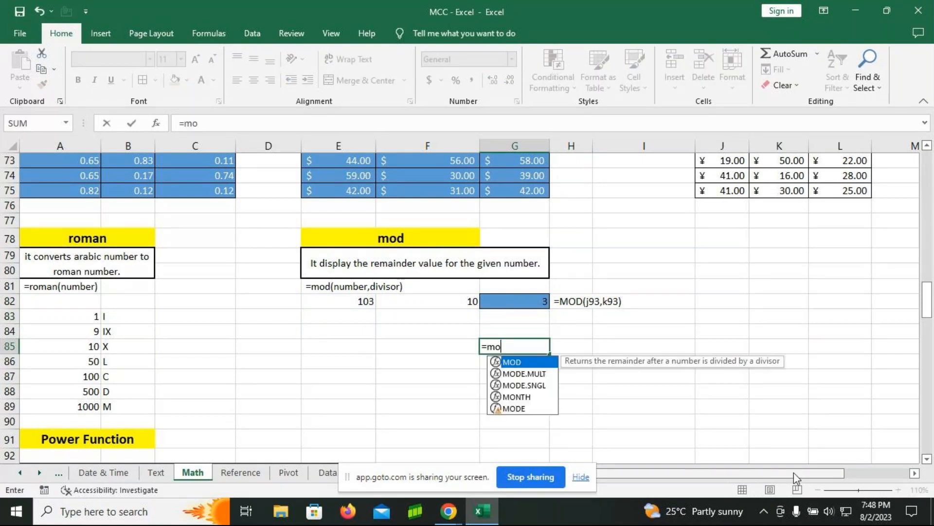
key("Tab")
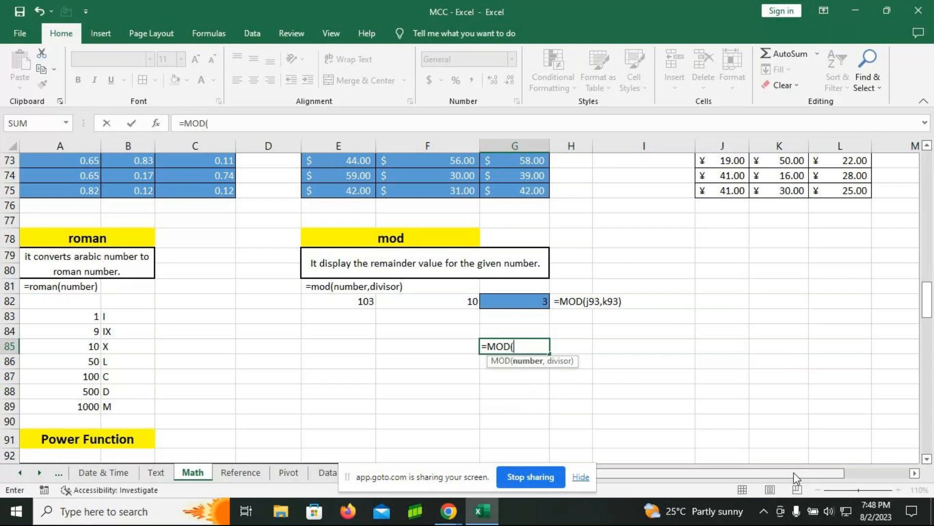
type("7,2")
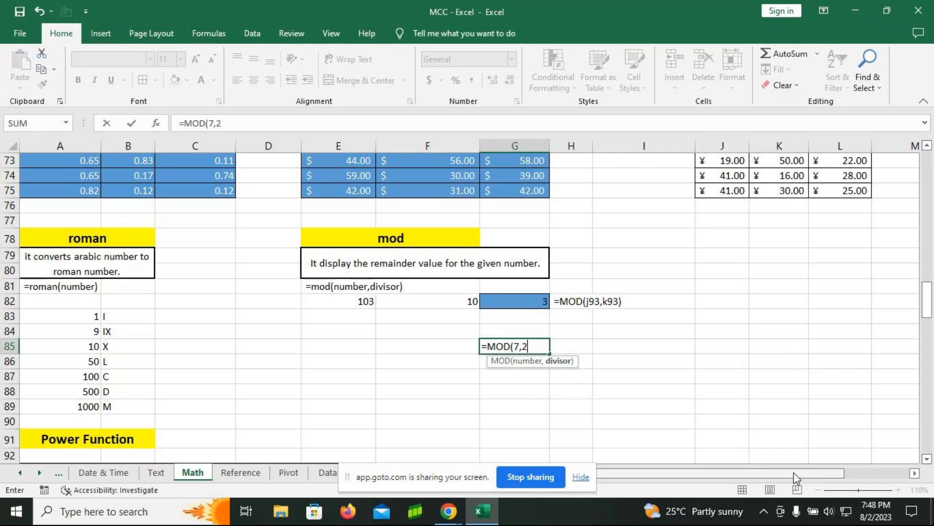
type(")")
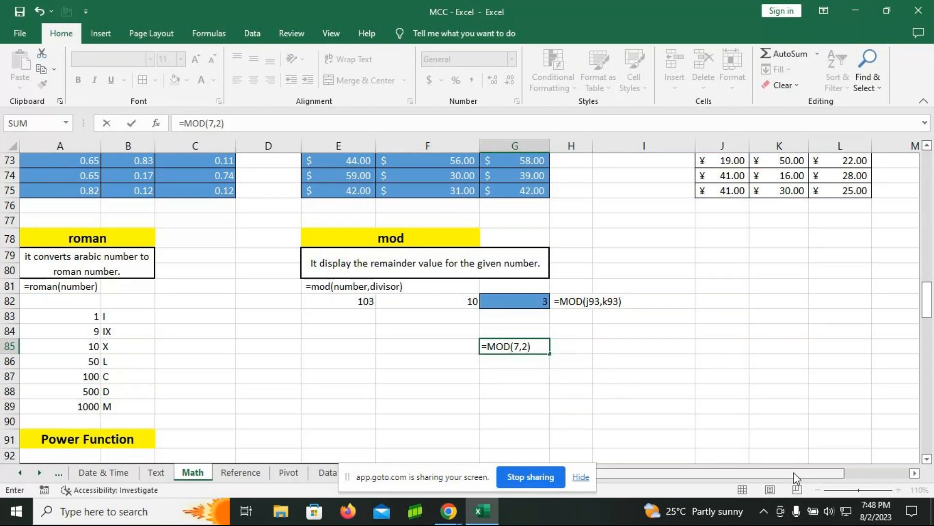
key("Return")
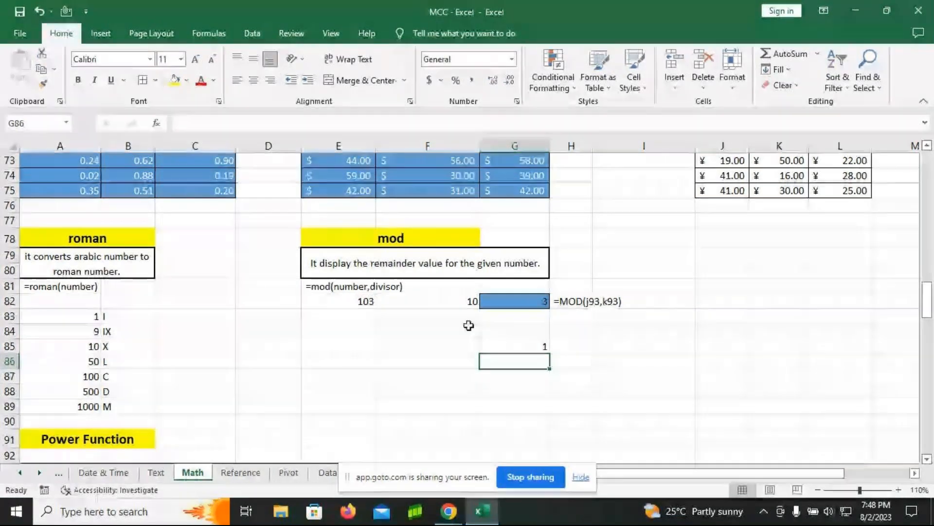
Step: Review the rand and randbetween syntax notes, then the ROMAN formula in B83 and its syntax note in A81
scroll(469, 325, "up", 2)
scroll(466, 313, "up", 1)
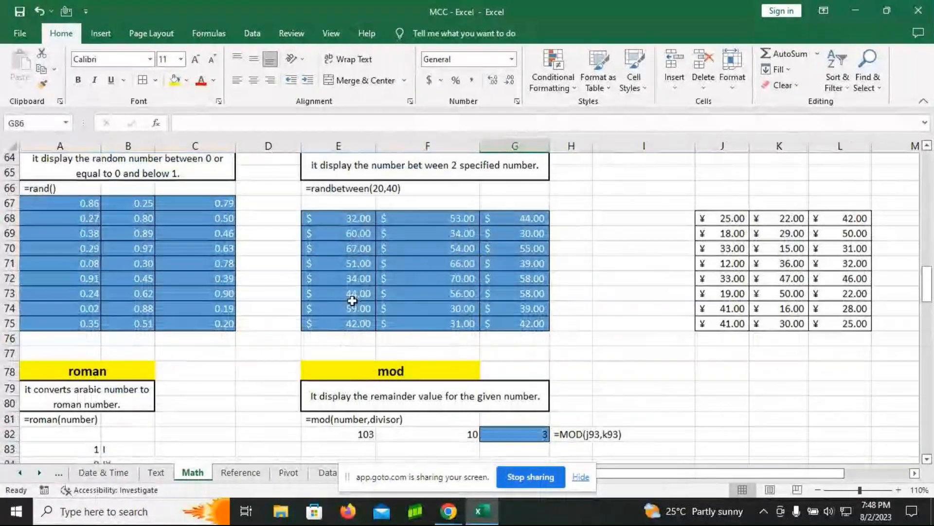
scroll(351, 272, "down", 1)
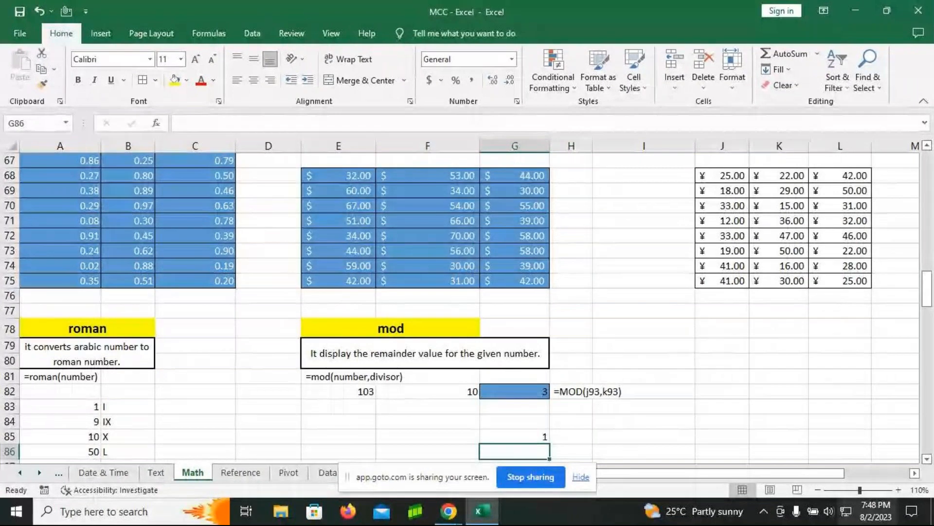
left_click(817, 490)
left_click(818, 490)
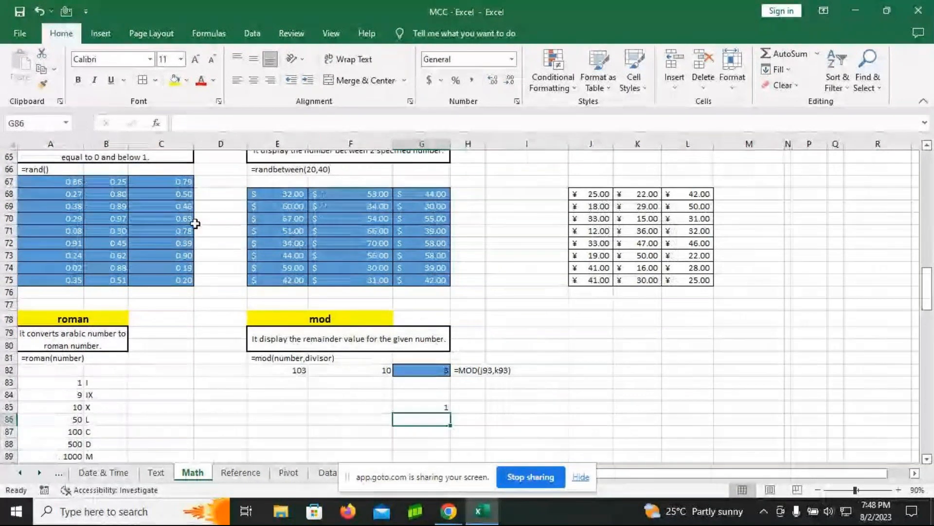
left_click(37, 169)
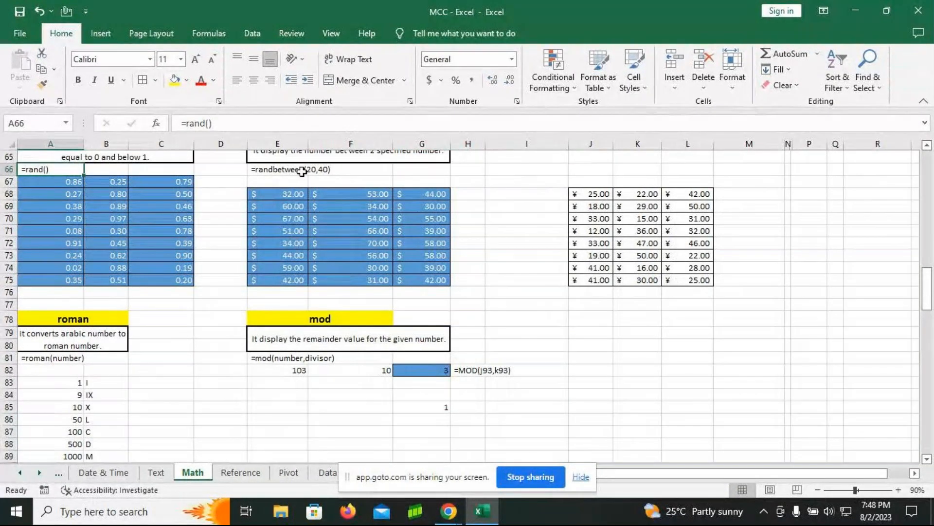
left_click(300, 171)
left_click(87, 382)
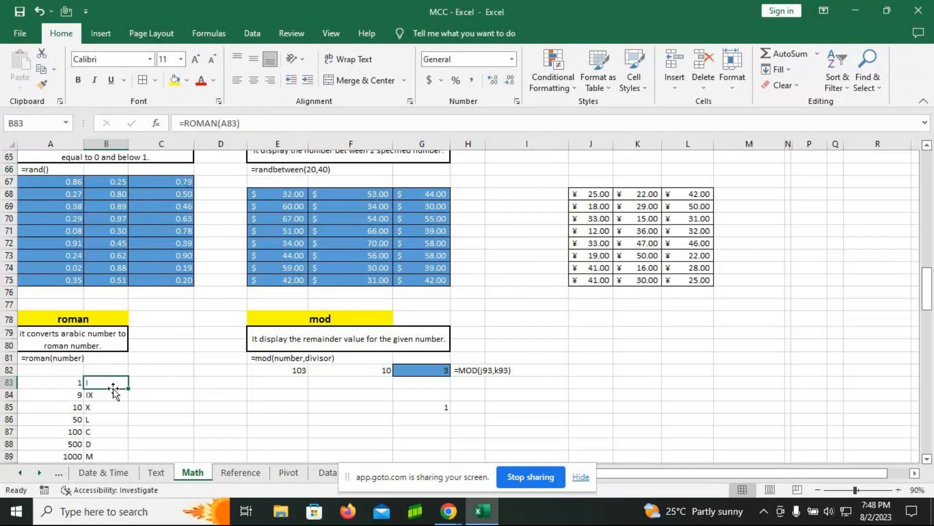
left_click(57, 361)
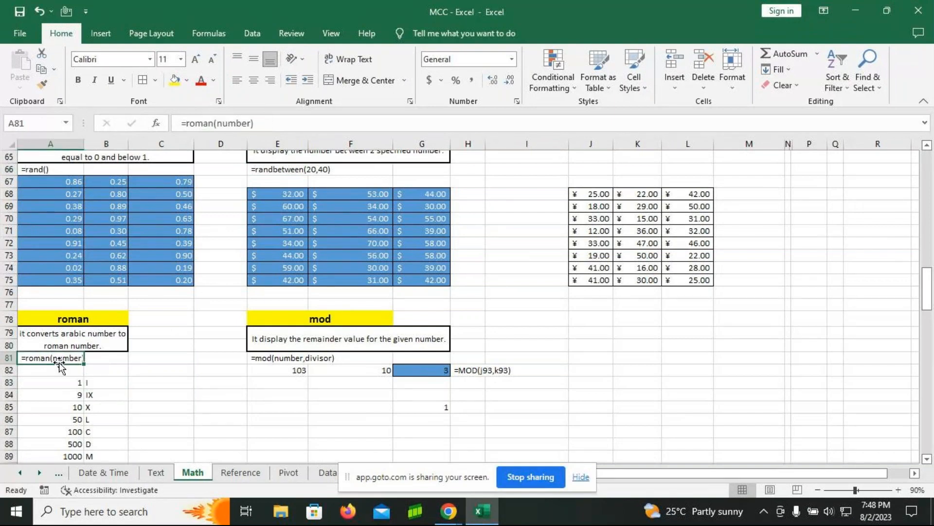
Step: Examine the MOD formula in G82 and the number and divisor cells it references, leaving the formula as it is
left_click(405, 370)
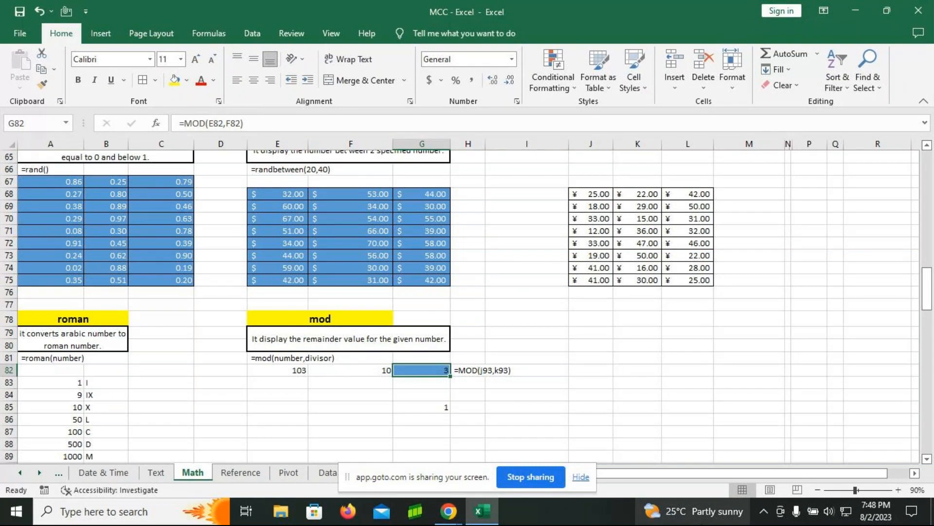
mouse_move(693, 511)
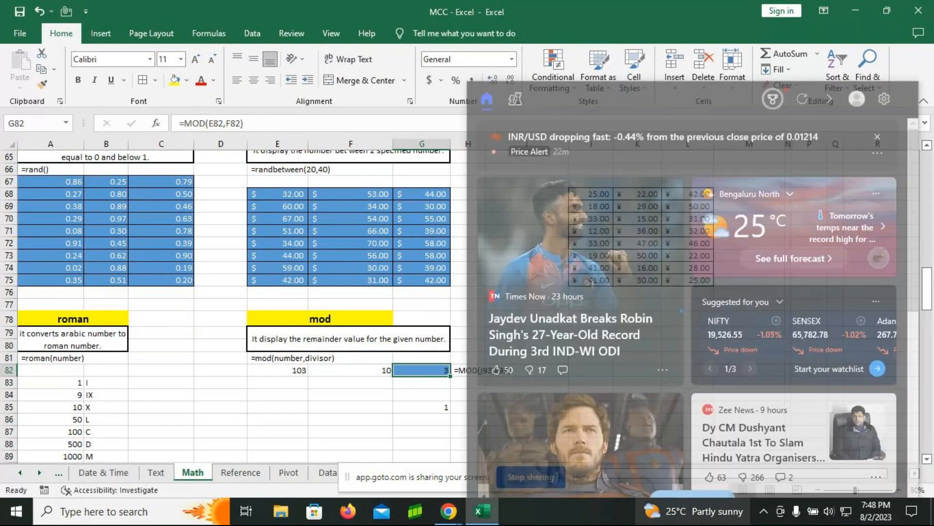
key("F2")
key("Return")
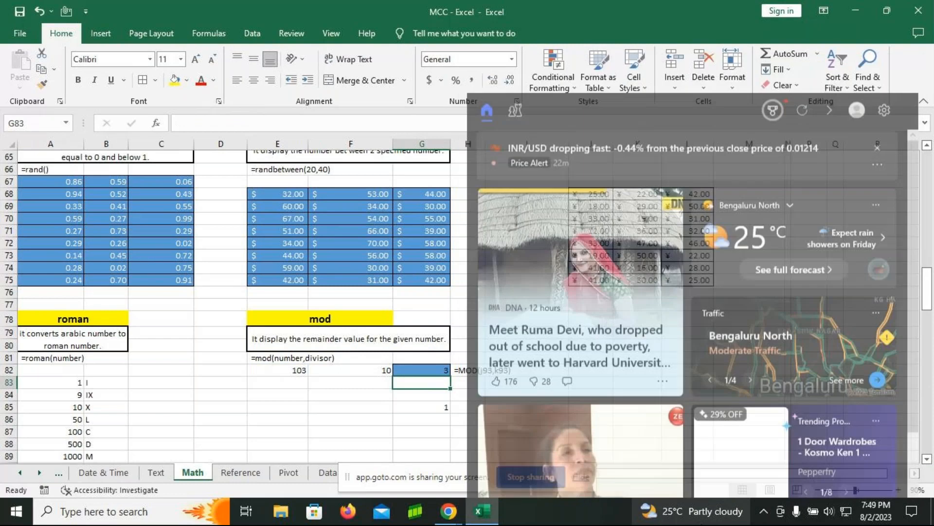
left_click(443, 370)
key("F2")
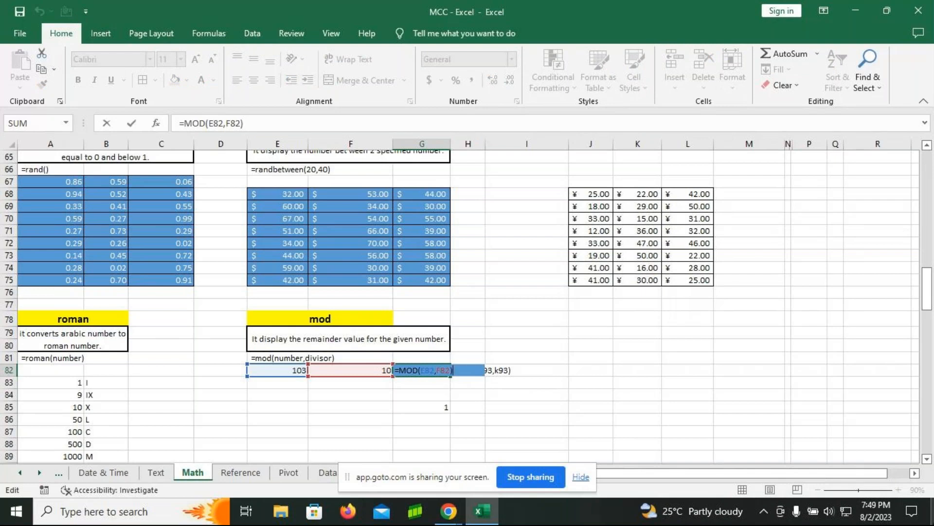
key("Return")
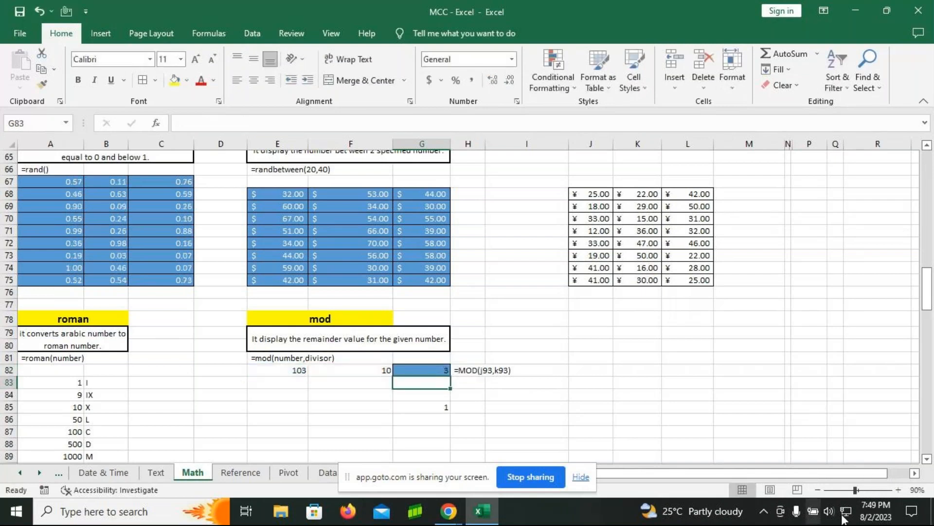
left_click(898, 490)
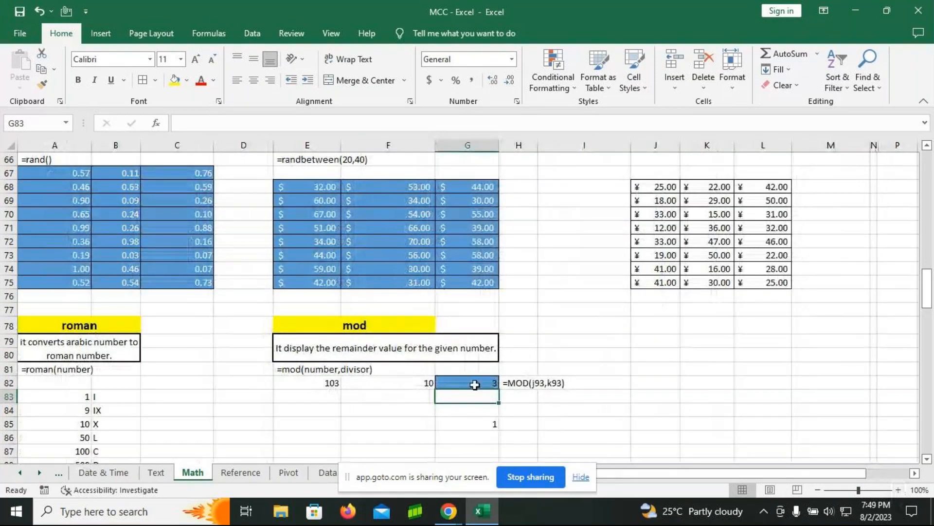
left_click(474, 385)
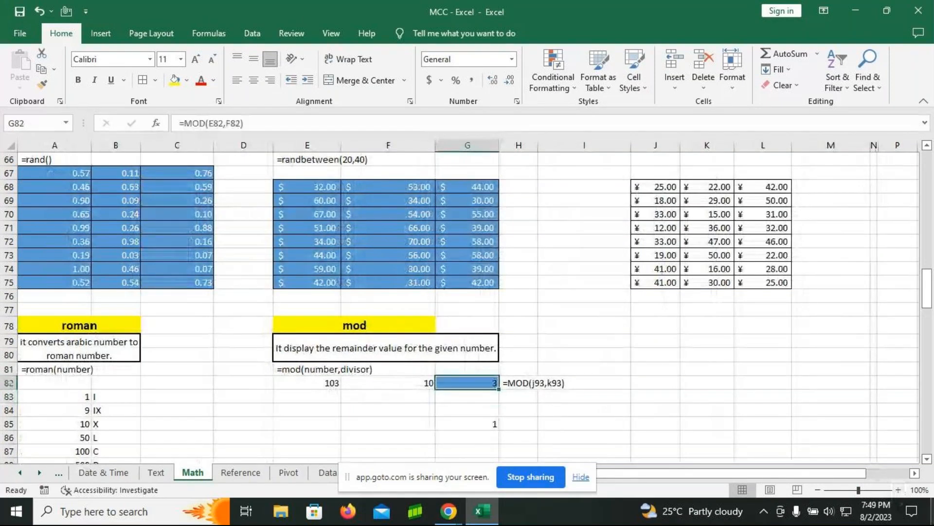
double_click(475, 385)
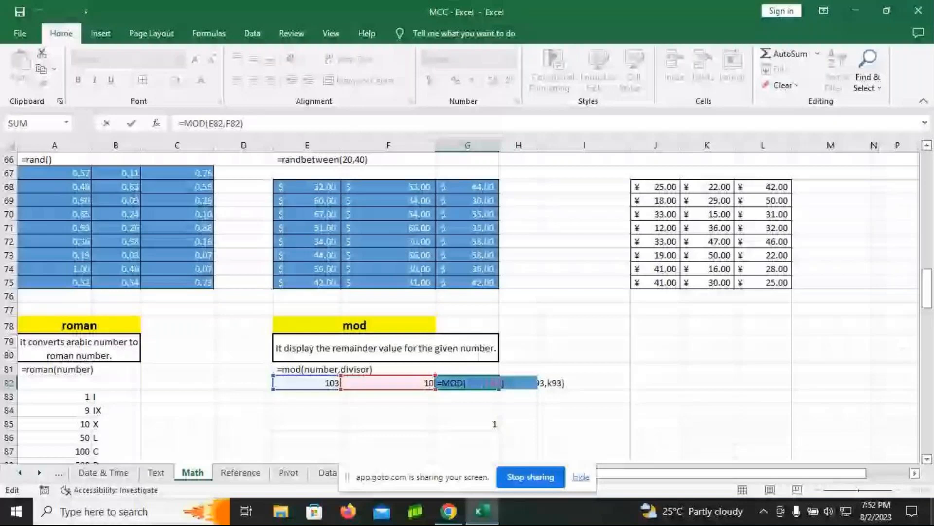
key("Return")
Step: Look through the remaining Math worksheet sections, from Power Function and Square root through If Condition, Sumif and Sumifs
scroll(411, 325, "down", 6)
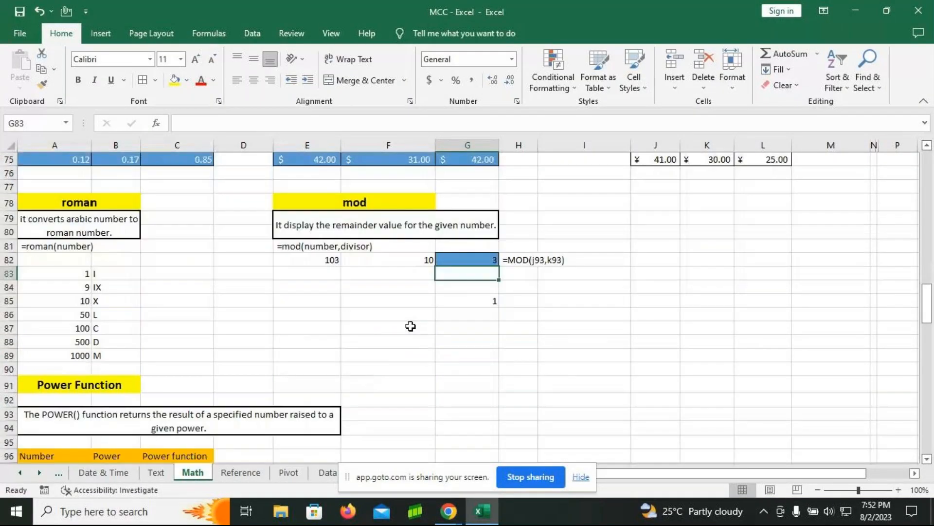
scroll(84, 261, "down", 1)
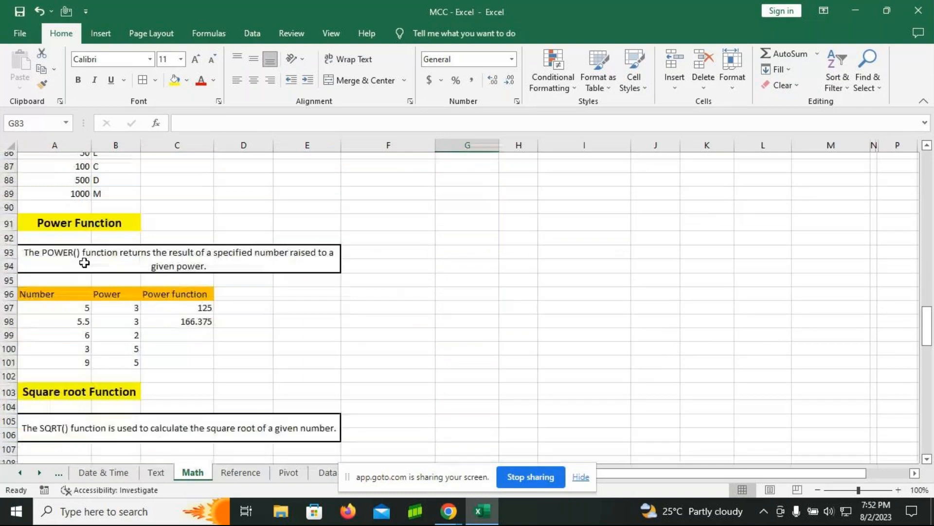
scroll(88, 243, "down", 4)
scroll(88, 244, "down", 4)
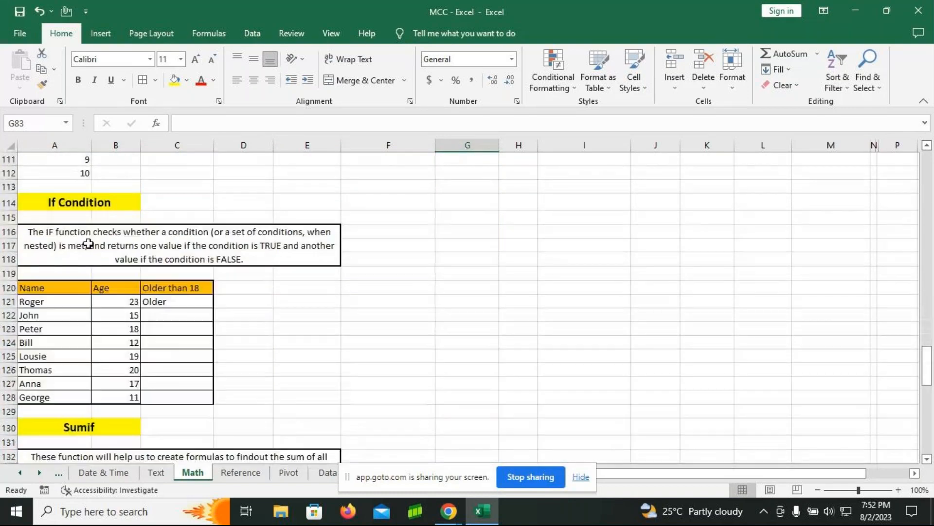
scroll(88, 243, "down", 16)
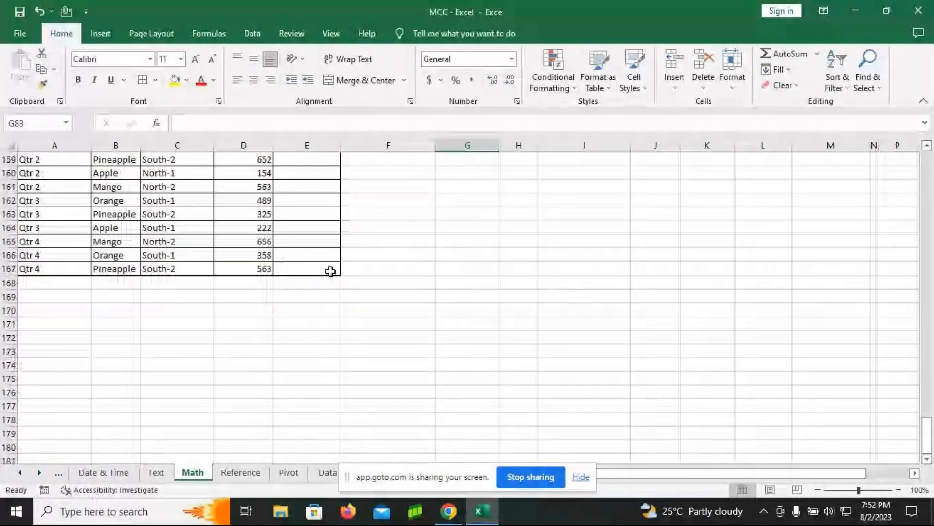
scroll(463, 282, "up", 3)
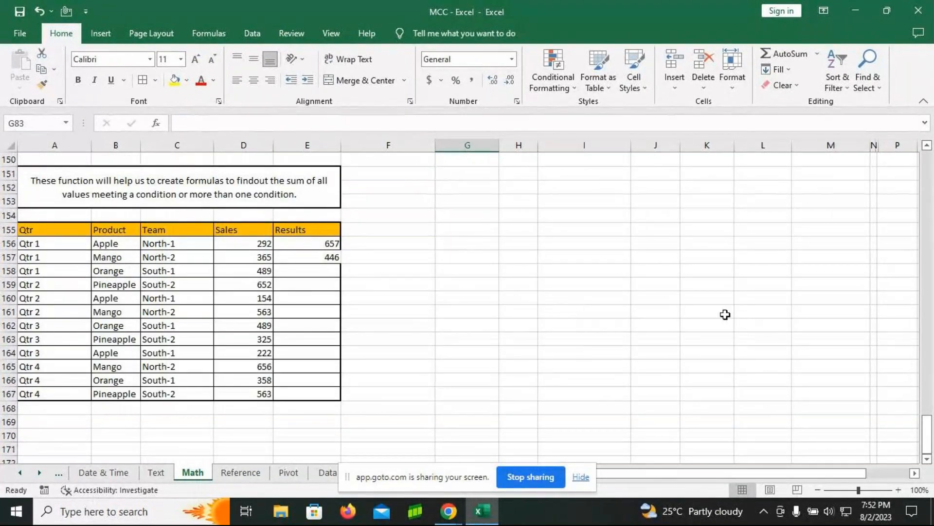
scroll(725, 314, "up", 6)
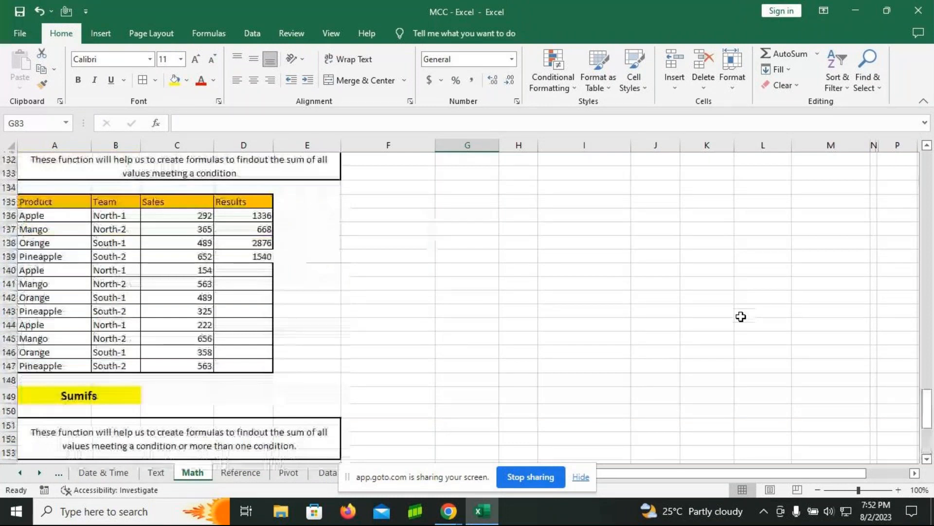
scroll(741, 317, "up", 4)
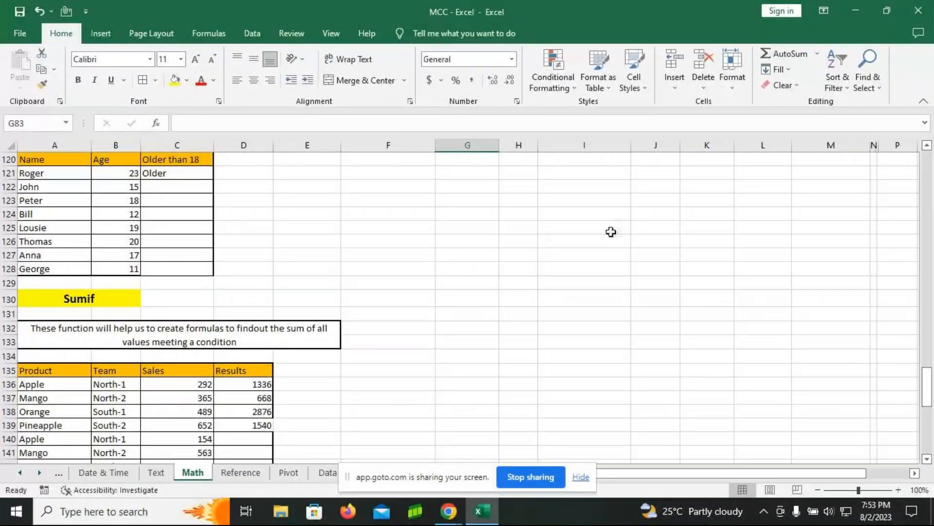
Step: Close the MCC - Excel workbook without saving the changes
left_click(917, 11)
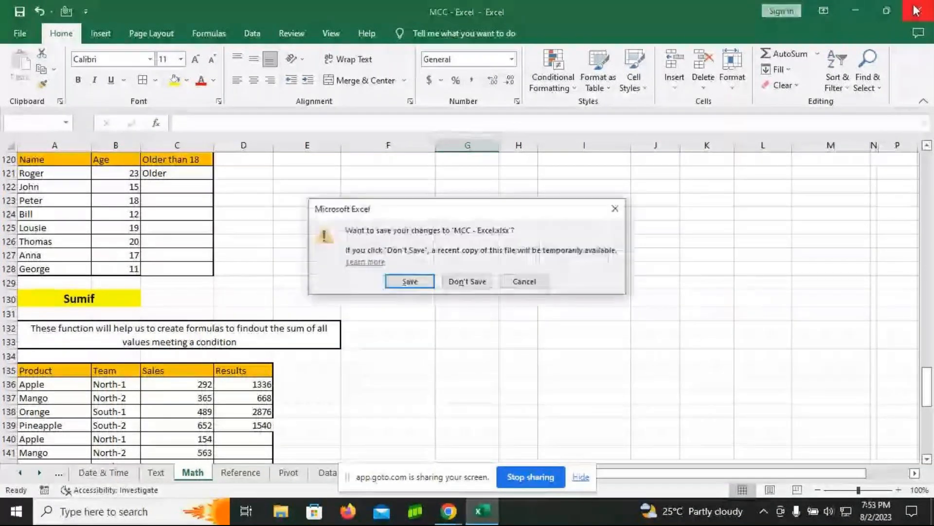
left_click(479, 282)
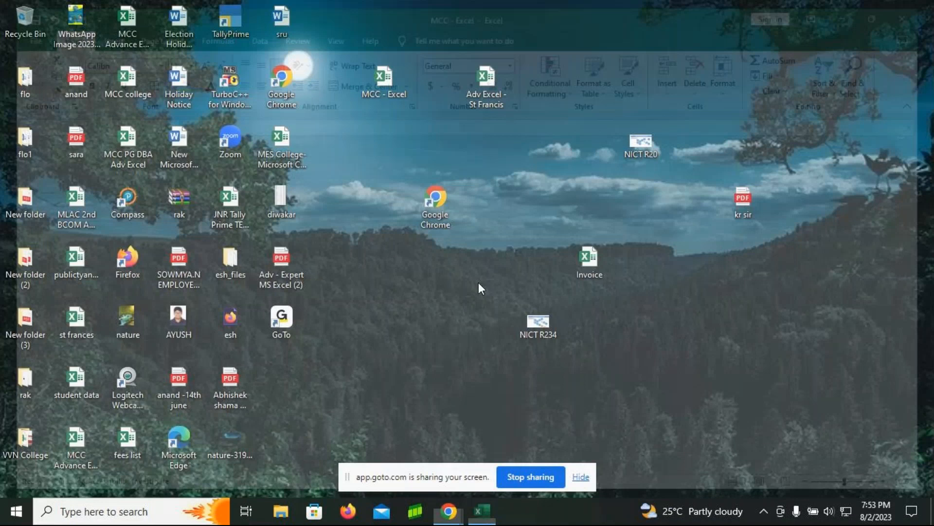